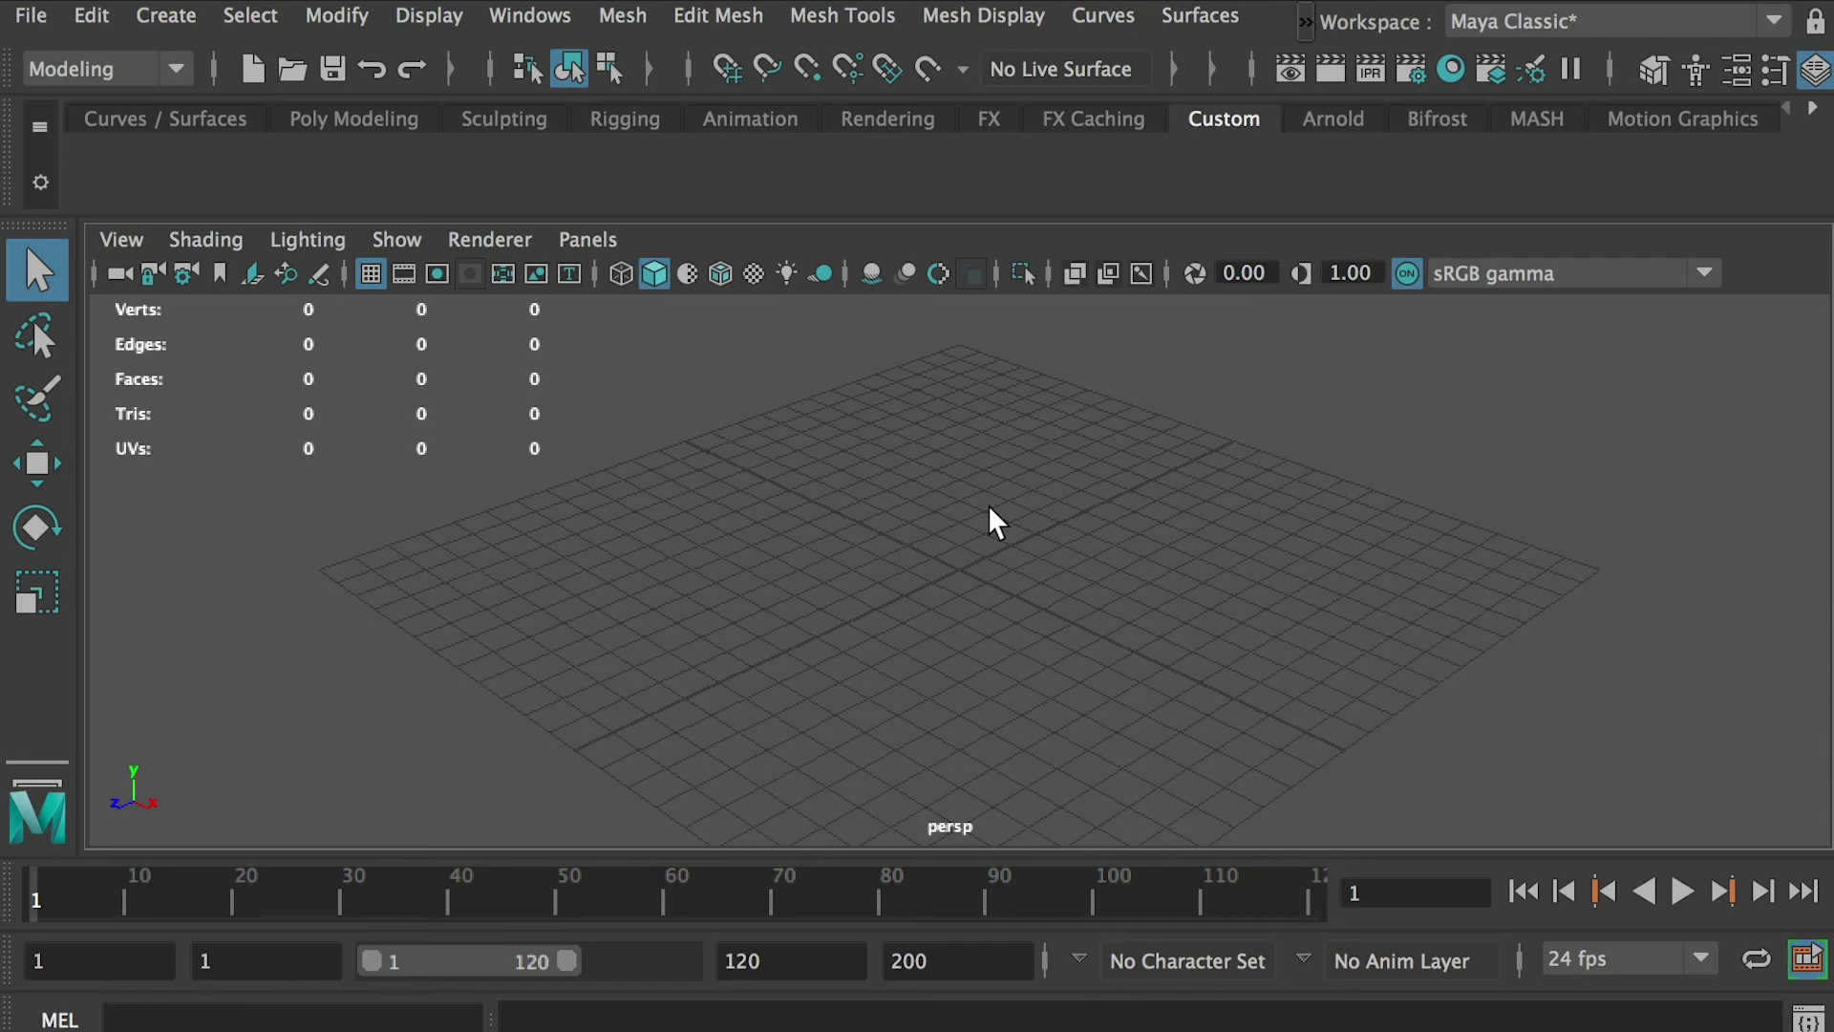
Create a polygon cube at the centre of the grid.
{"action": "left_click", "coordinate": [167, 15]}
{"action": "mouse_move", "coordinate": [246, 142]}
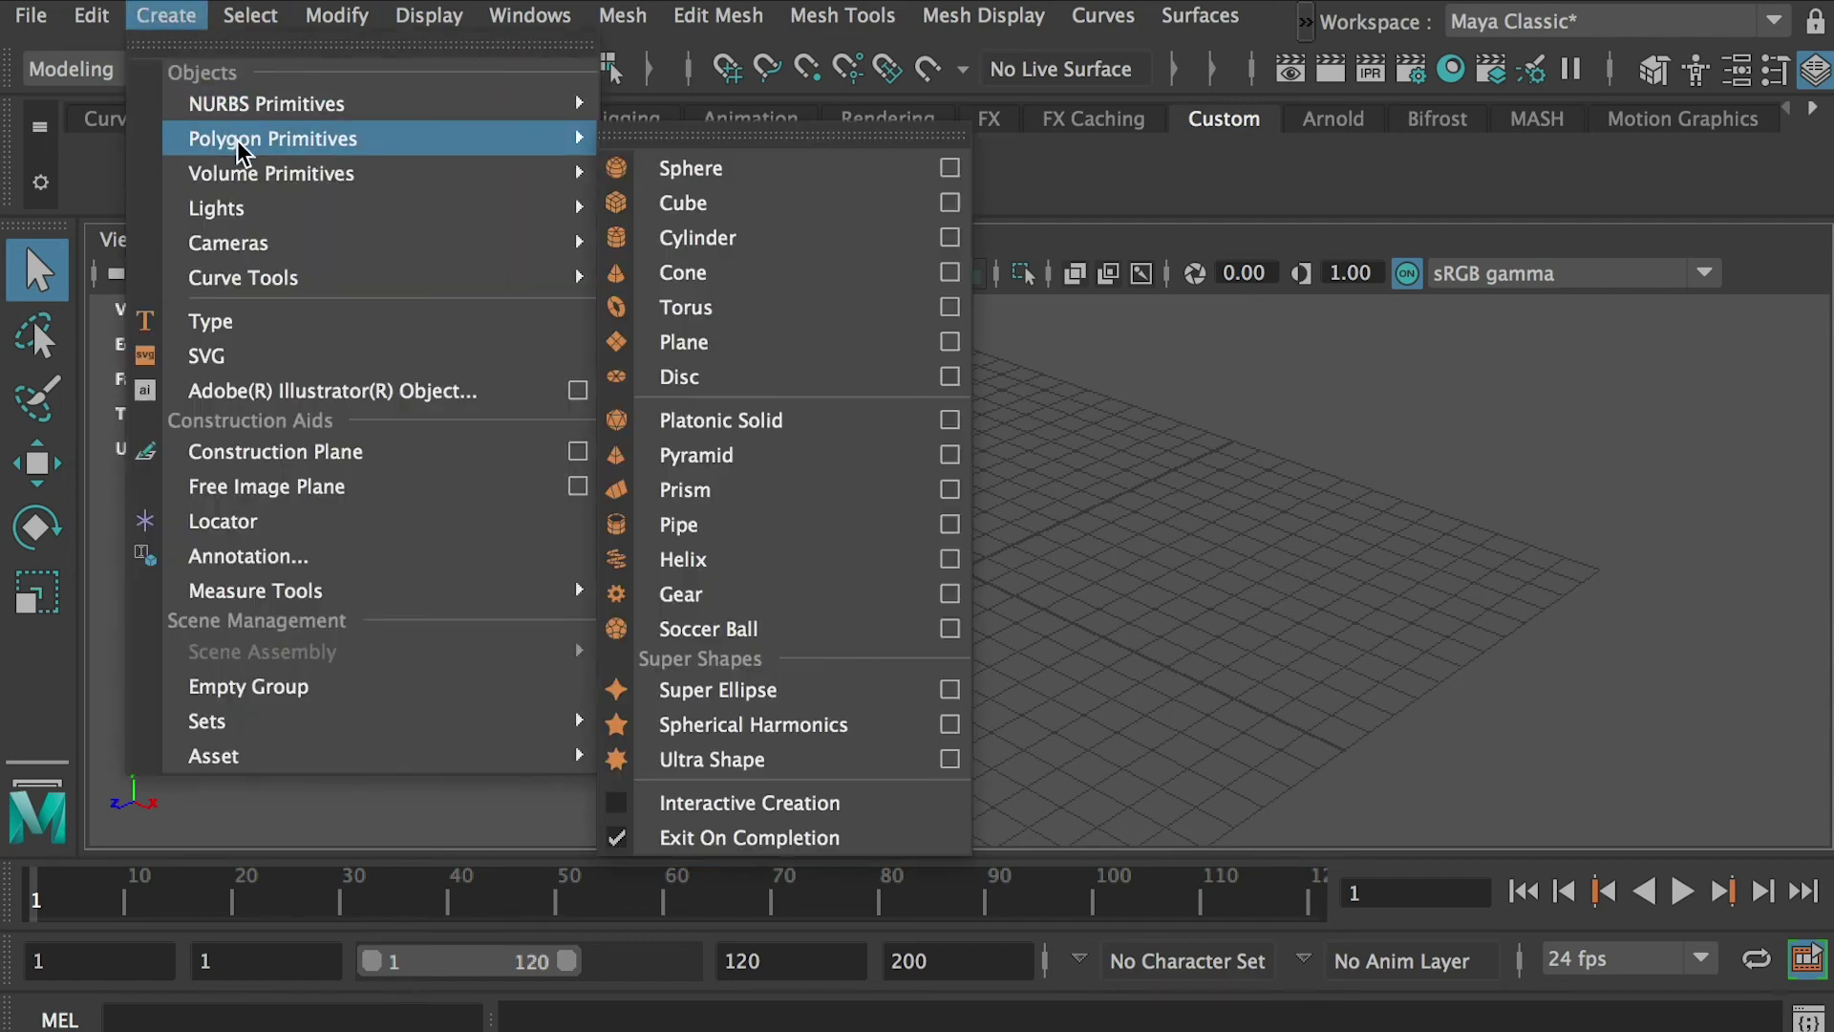
{"action": "left_click", "coordinate": [716, 204]}
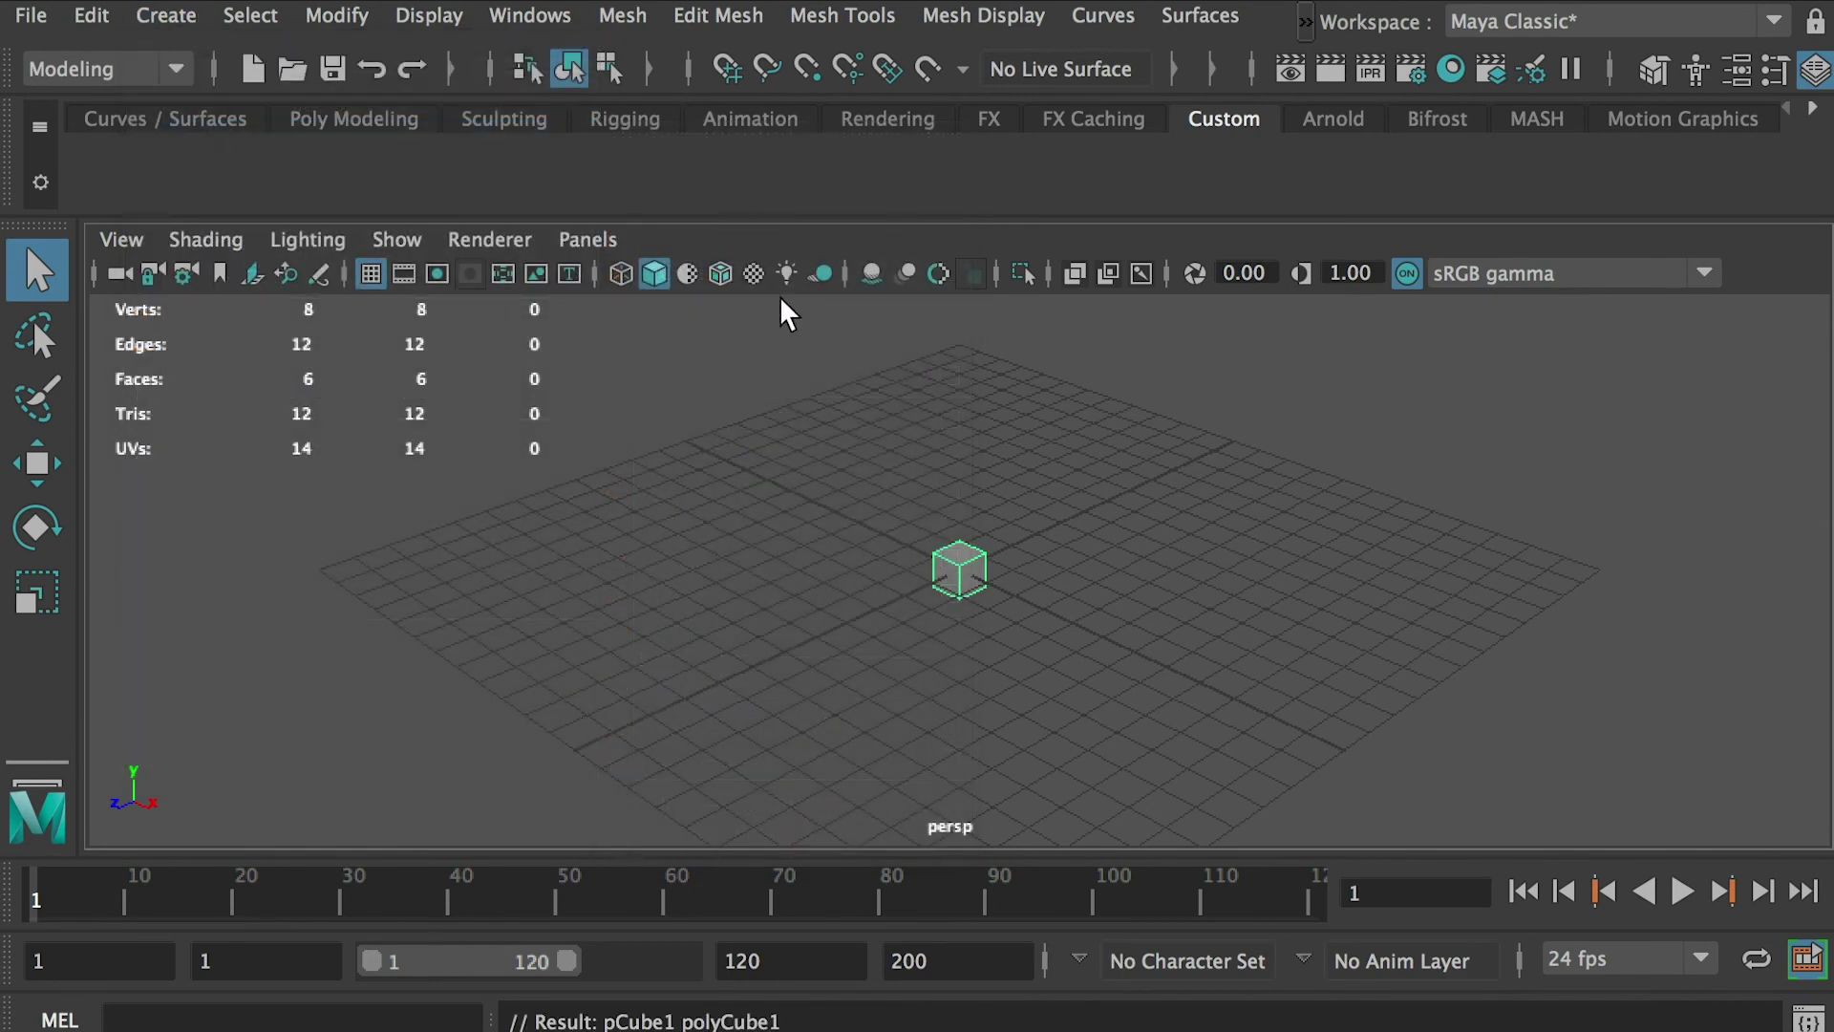
{"action": "key", "text": "f"}
{"action": "left_click_drag", "start_coordinate": [1102, 459], "coordinate": [964, 424], "text": "alt"}
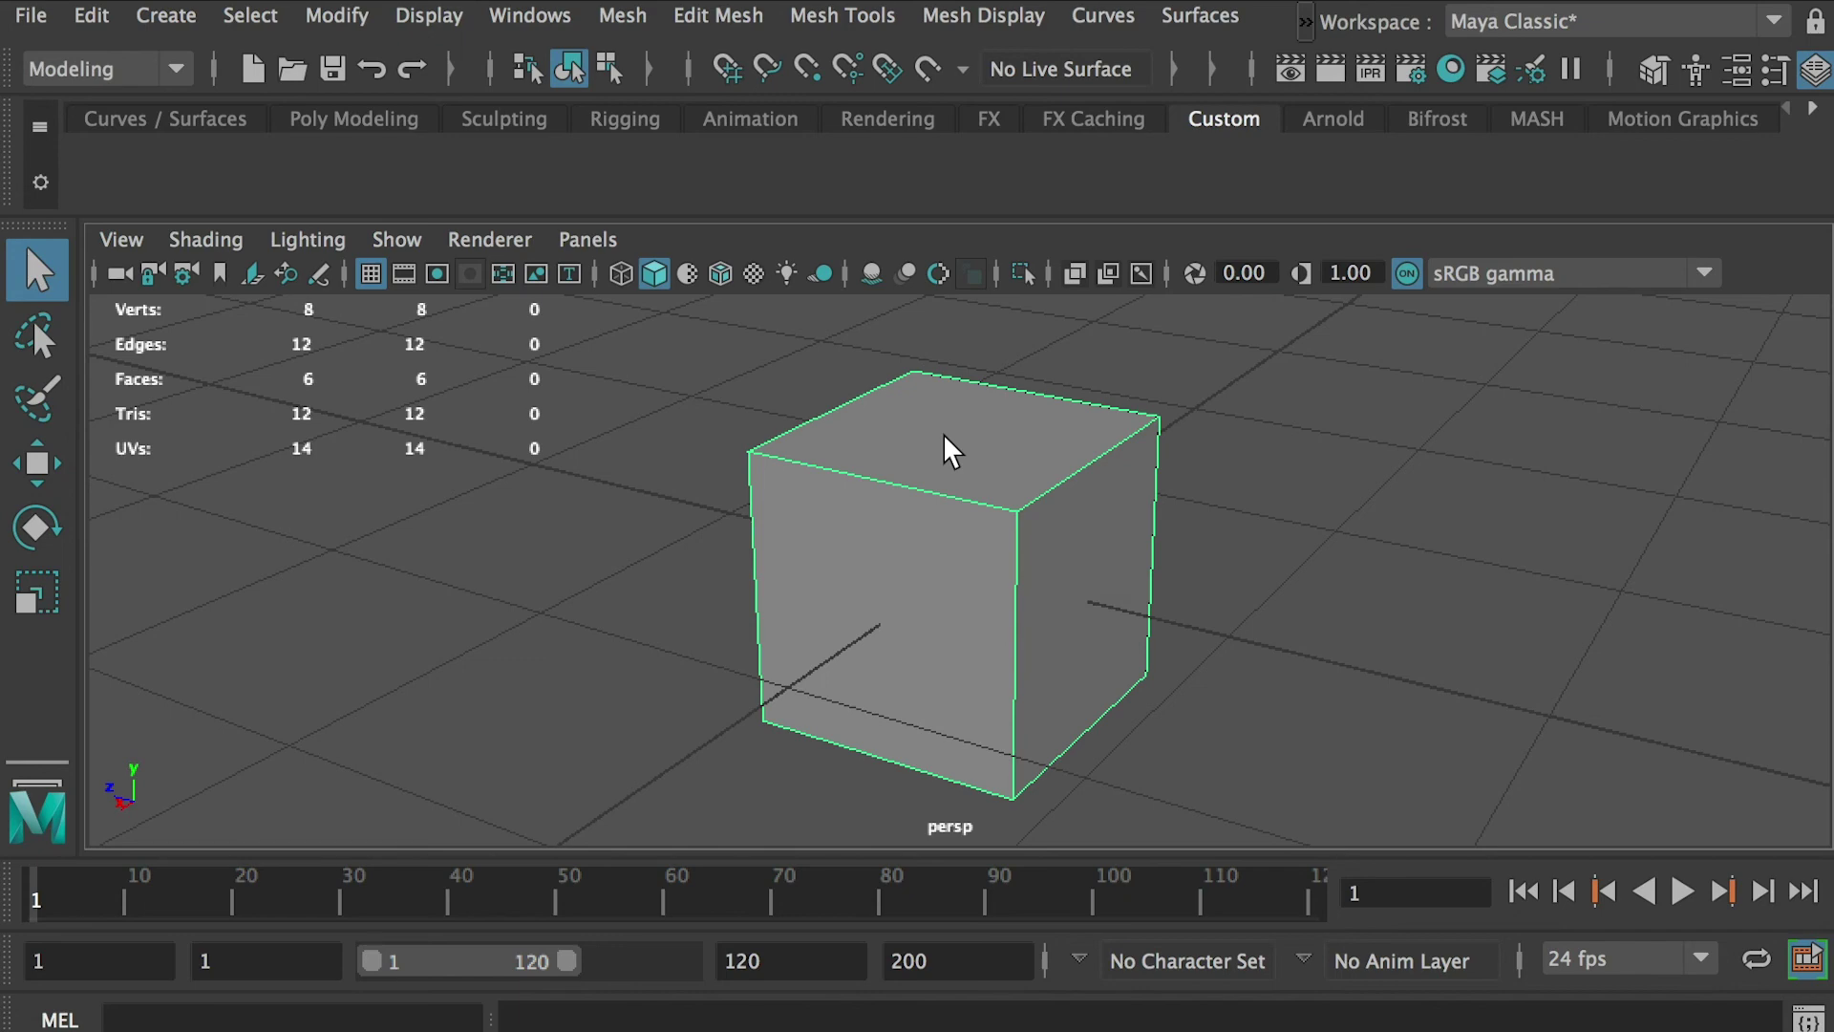
{"action": "left_click_drag", "start_coordinate": [939, 449], "coordinate": [893, 455], "text": "alt"}
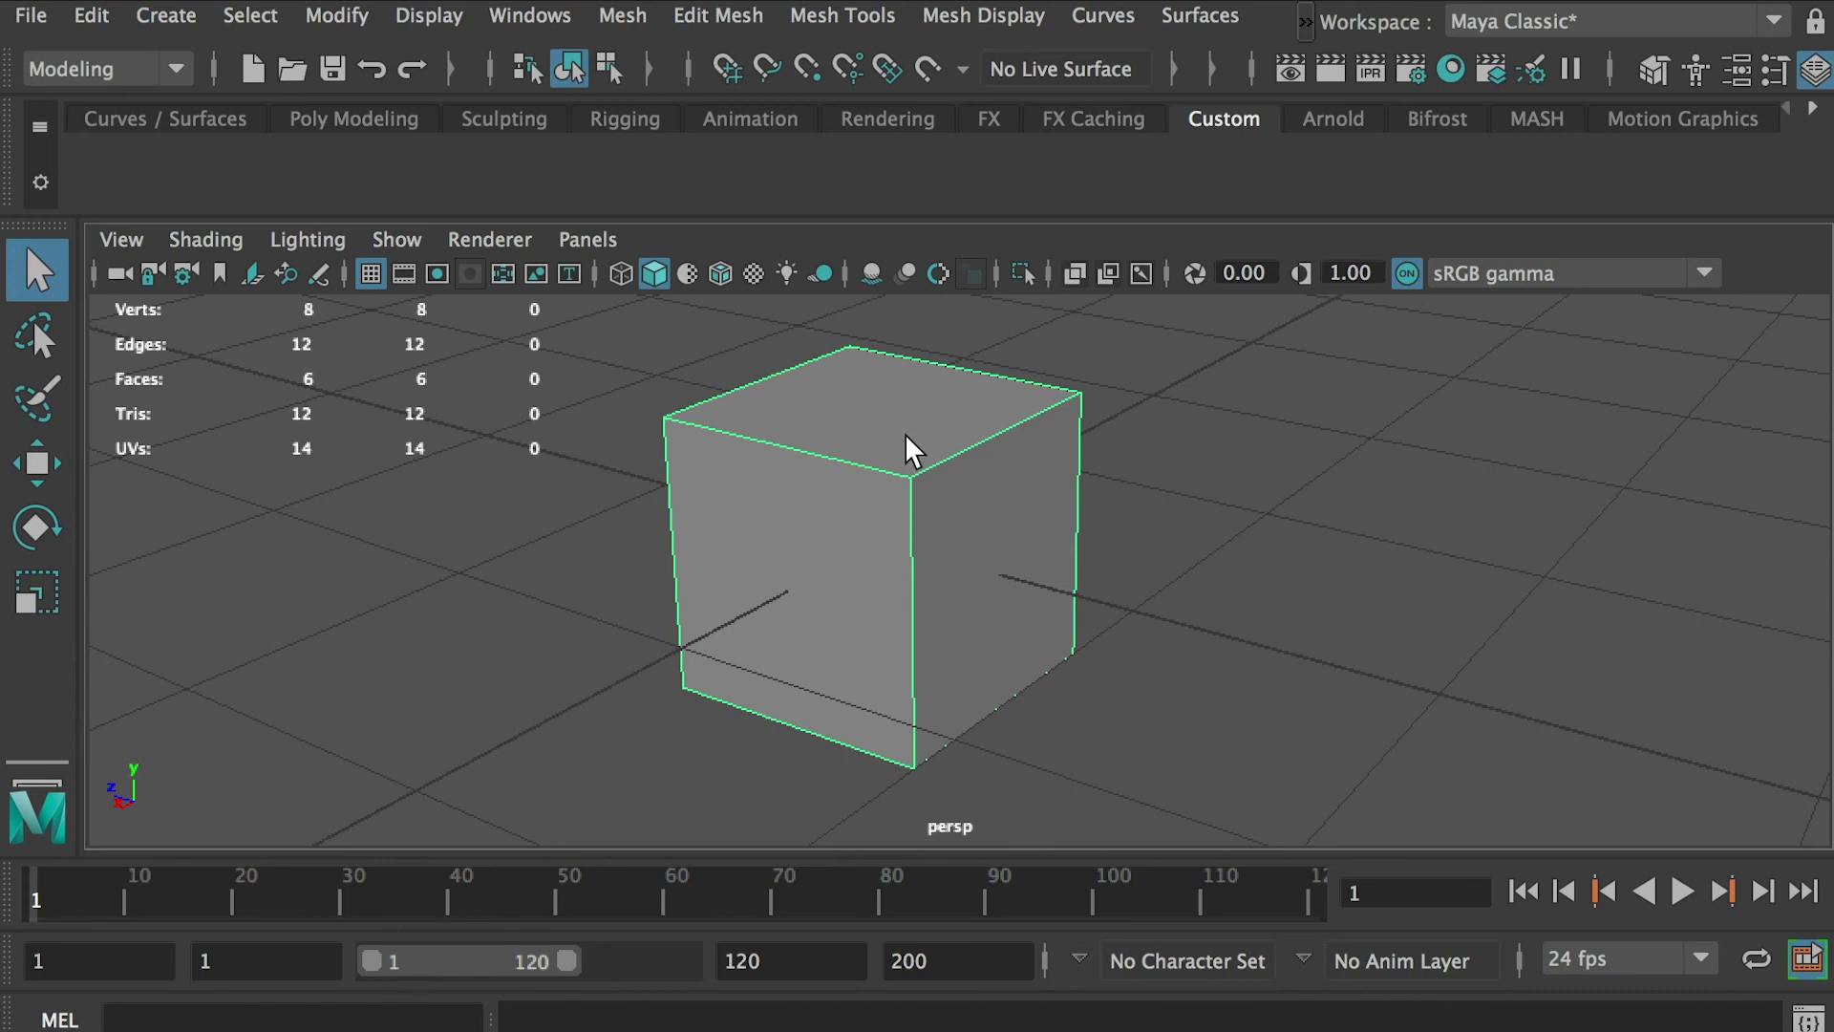
{"action": "mouse_move", "coordinate": [1001, 474]}
{"action": "left_mouse_down", "text": "alt"}
{"action": "mouse_move", "coordinate": [860, 496]}
{"action": "mouse_move", "coordinate": [1032, 484]}
{"action": "left_mouse_up", "text": "alt"}
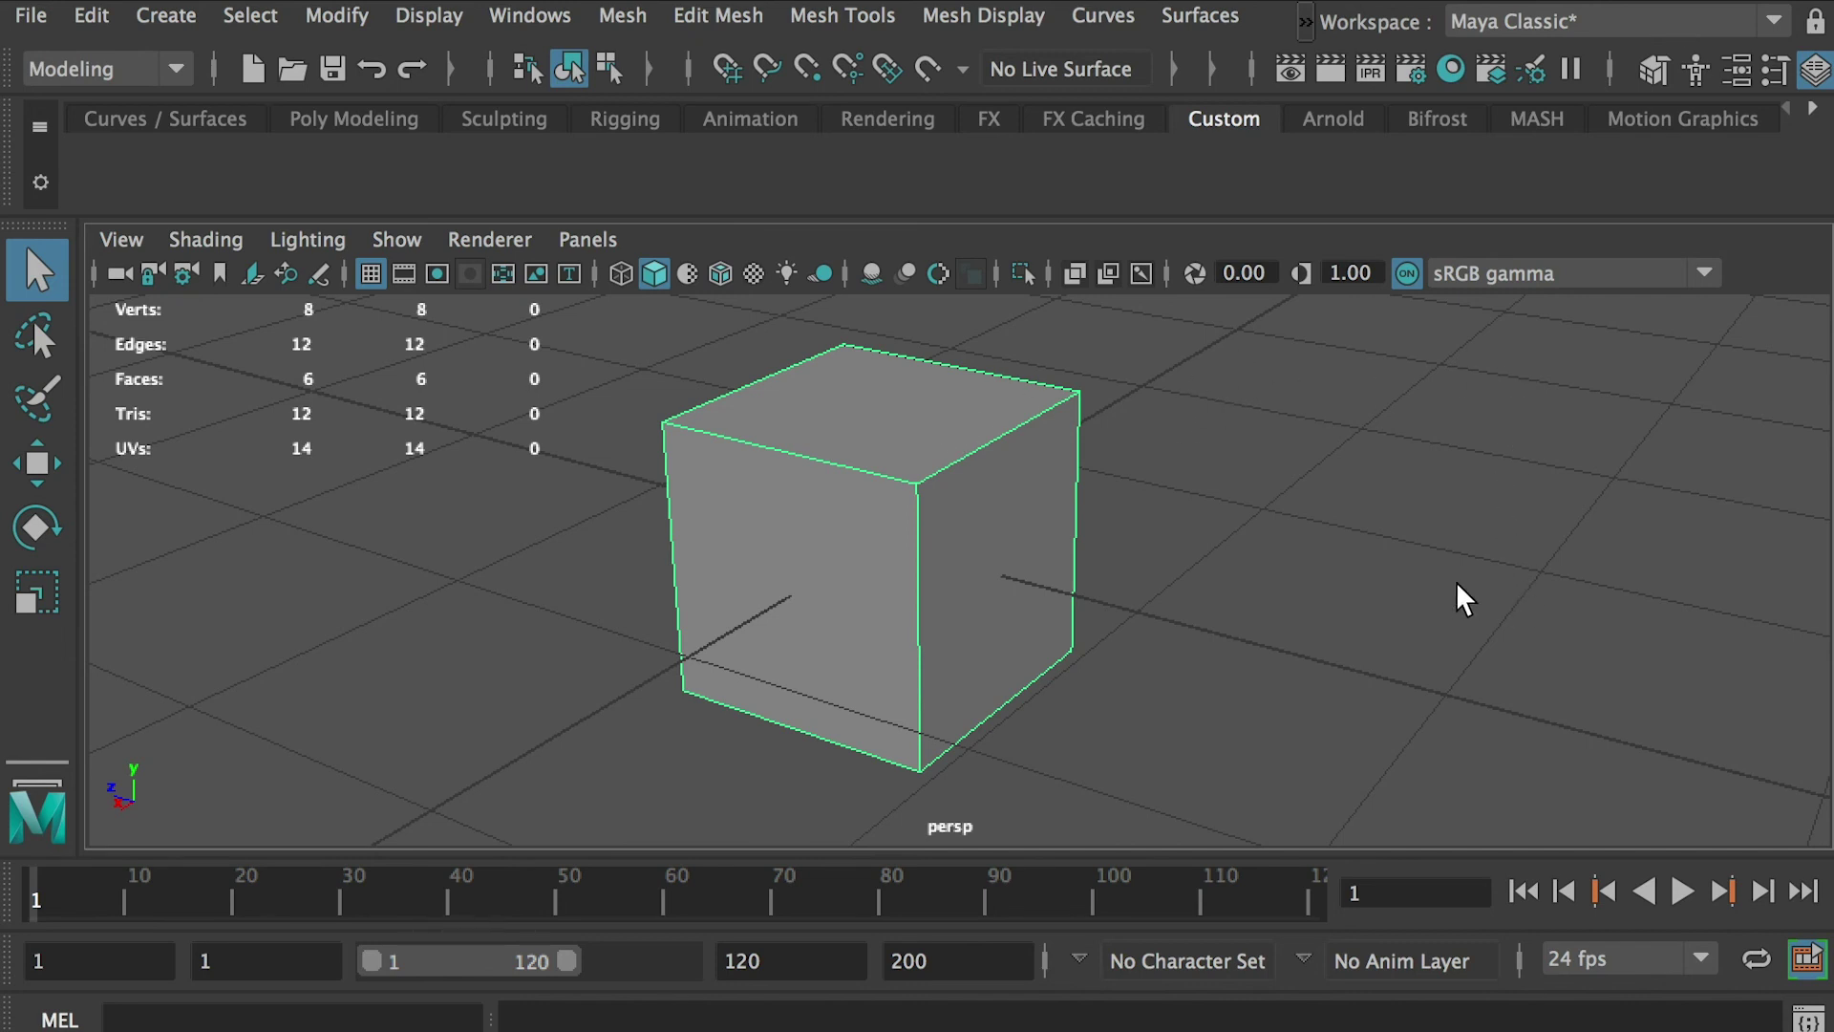
Switch to Finder, open Concrete.jpg from the 0Texture folder and examine a square area of the texture image.
{"action": "key", "text": "super+Tab"}
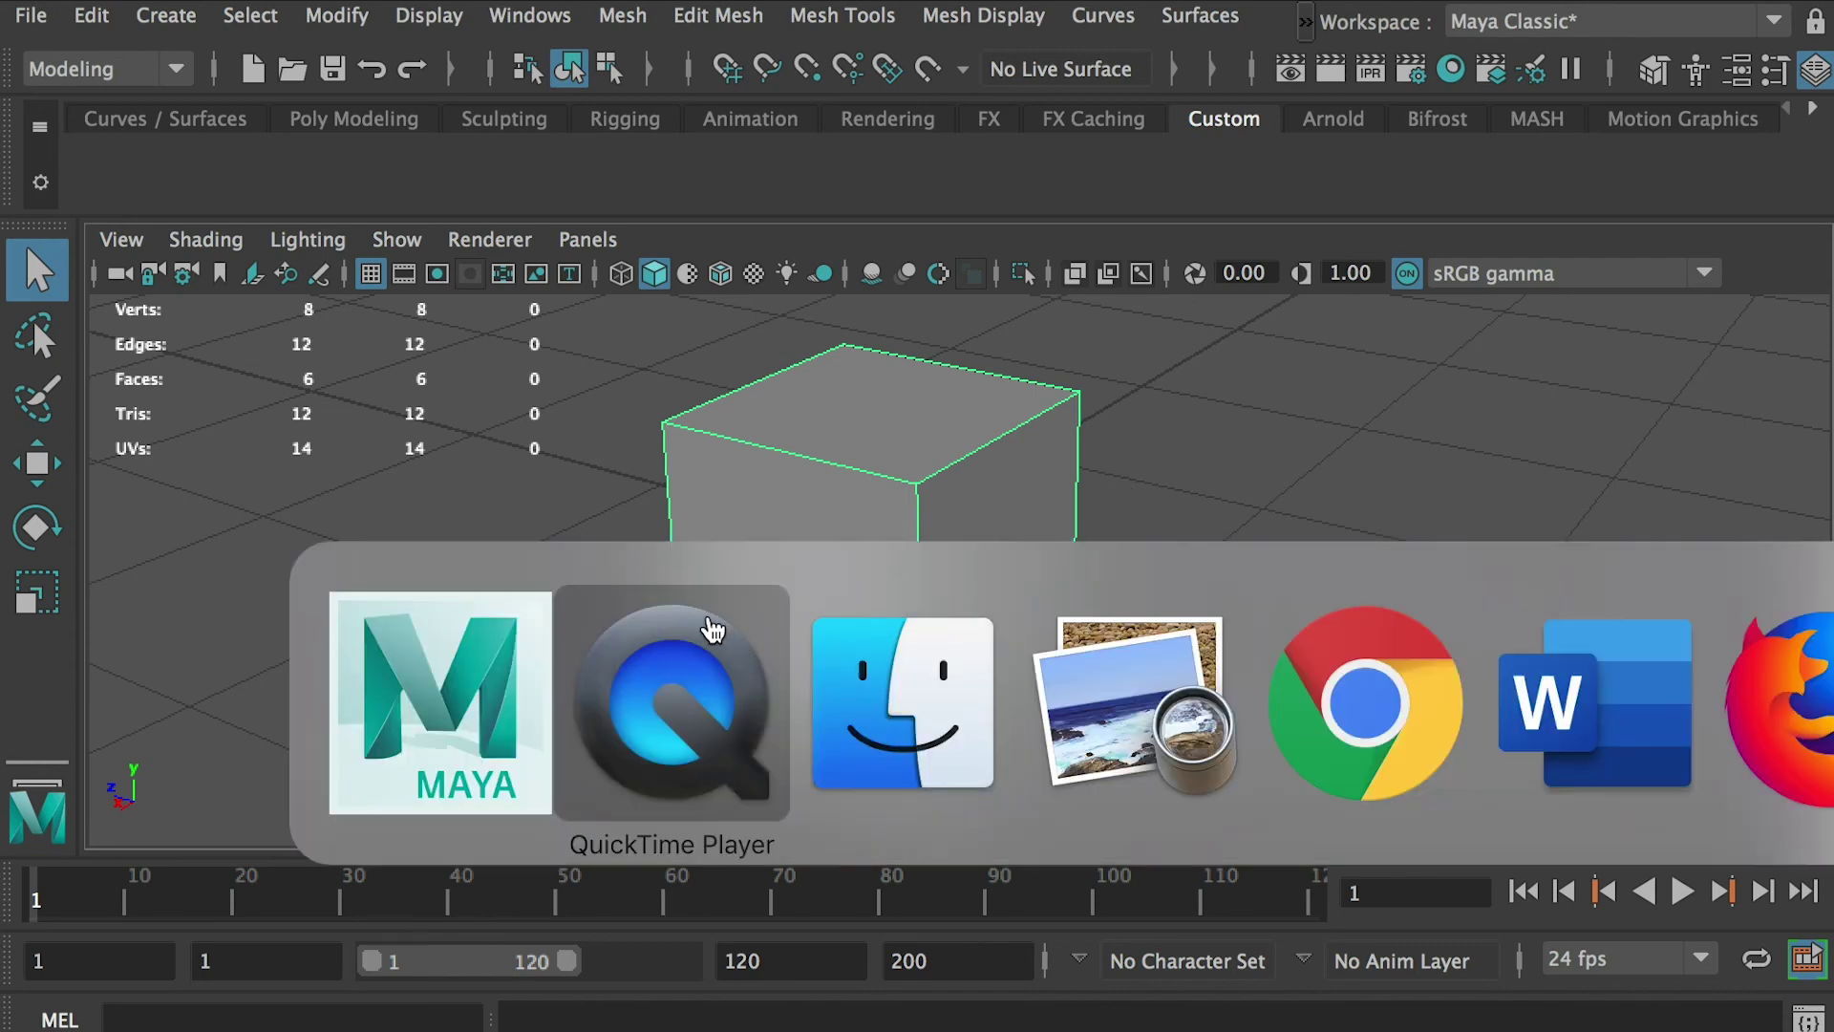
{"action": "key", "text": "super+Tab"}
{"action": "left_click", "coordinate": [986, 650]}
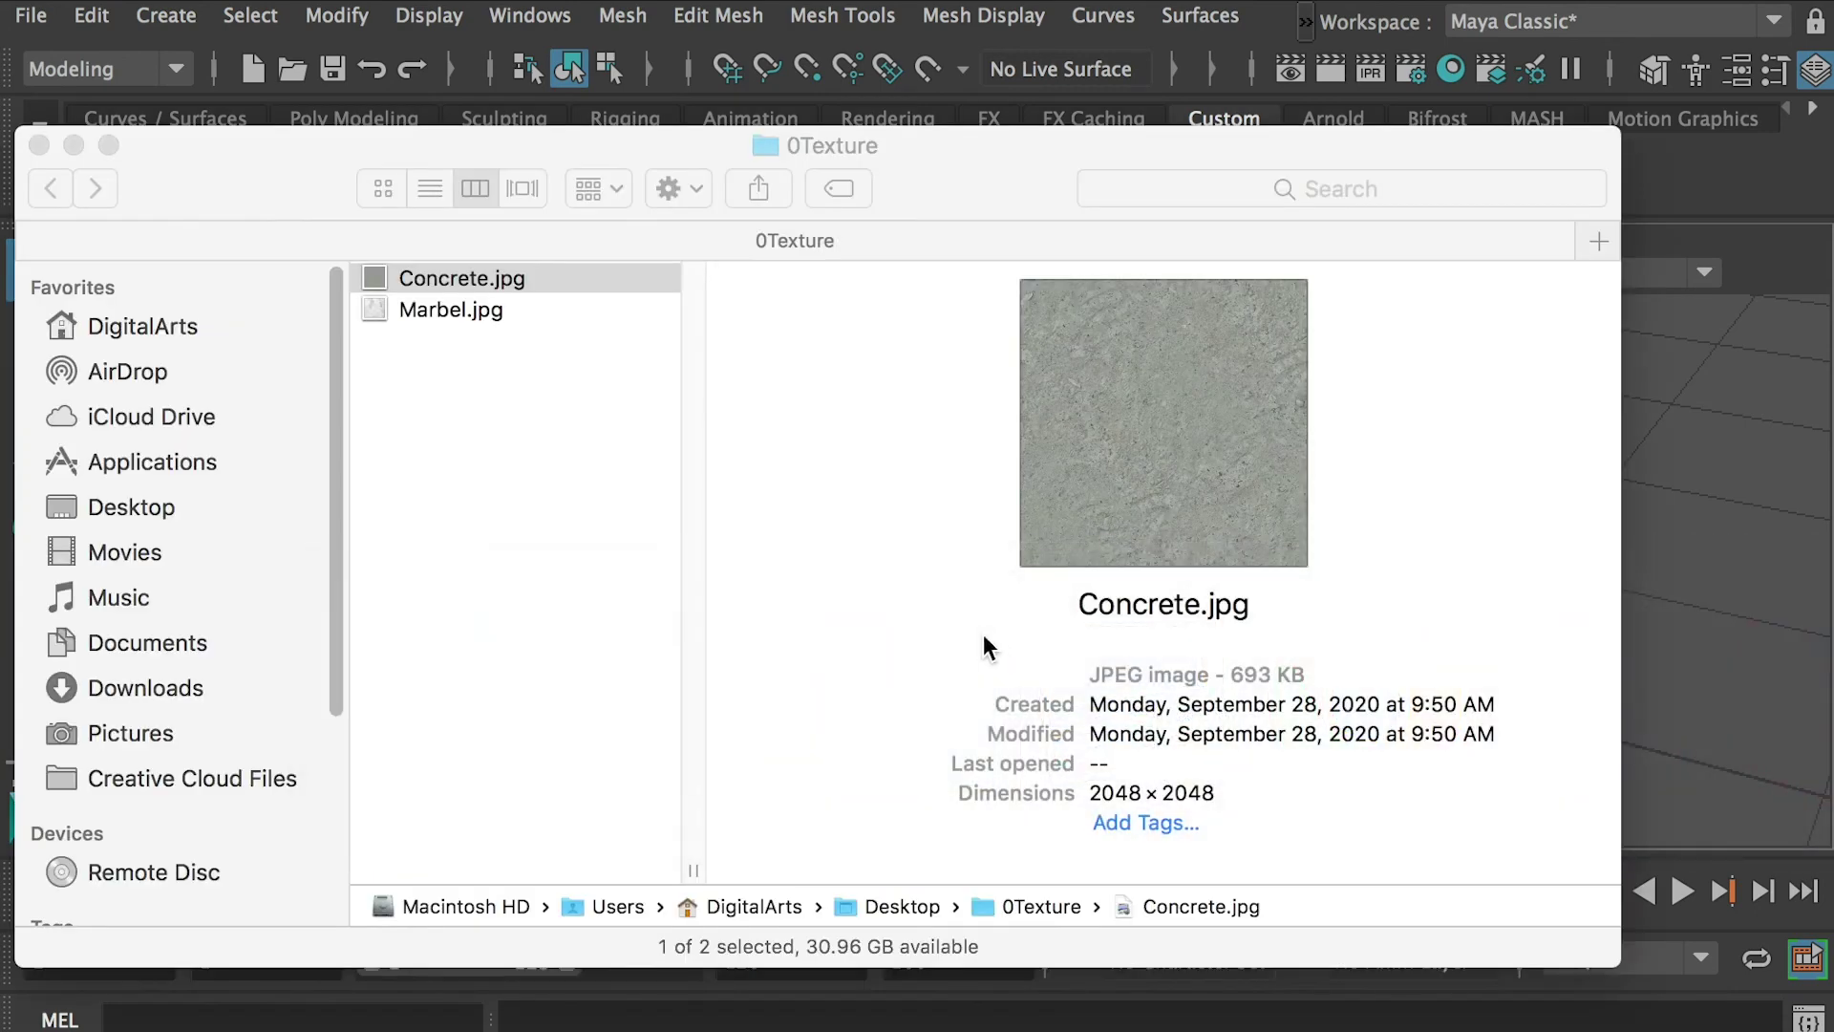
{"action": "double_click", "coordinate": [466, 281]}
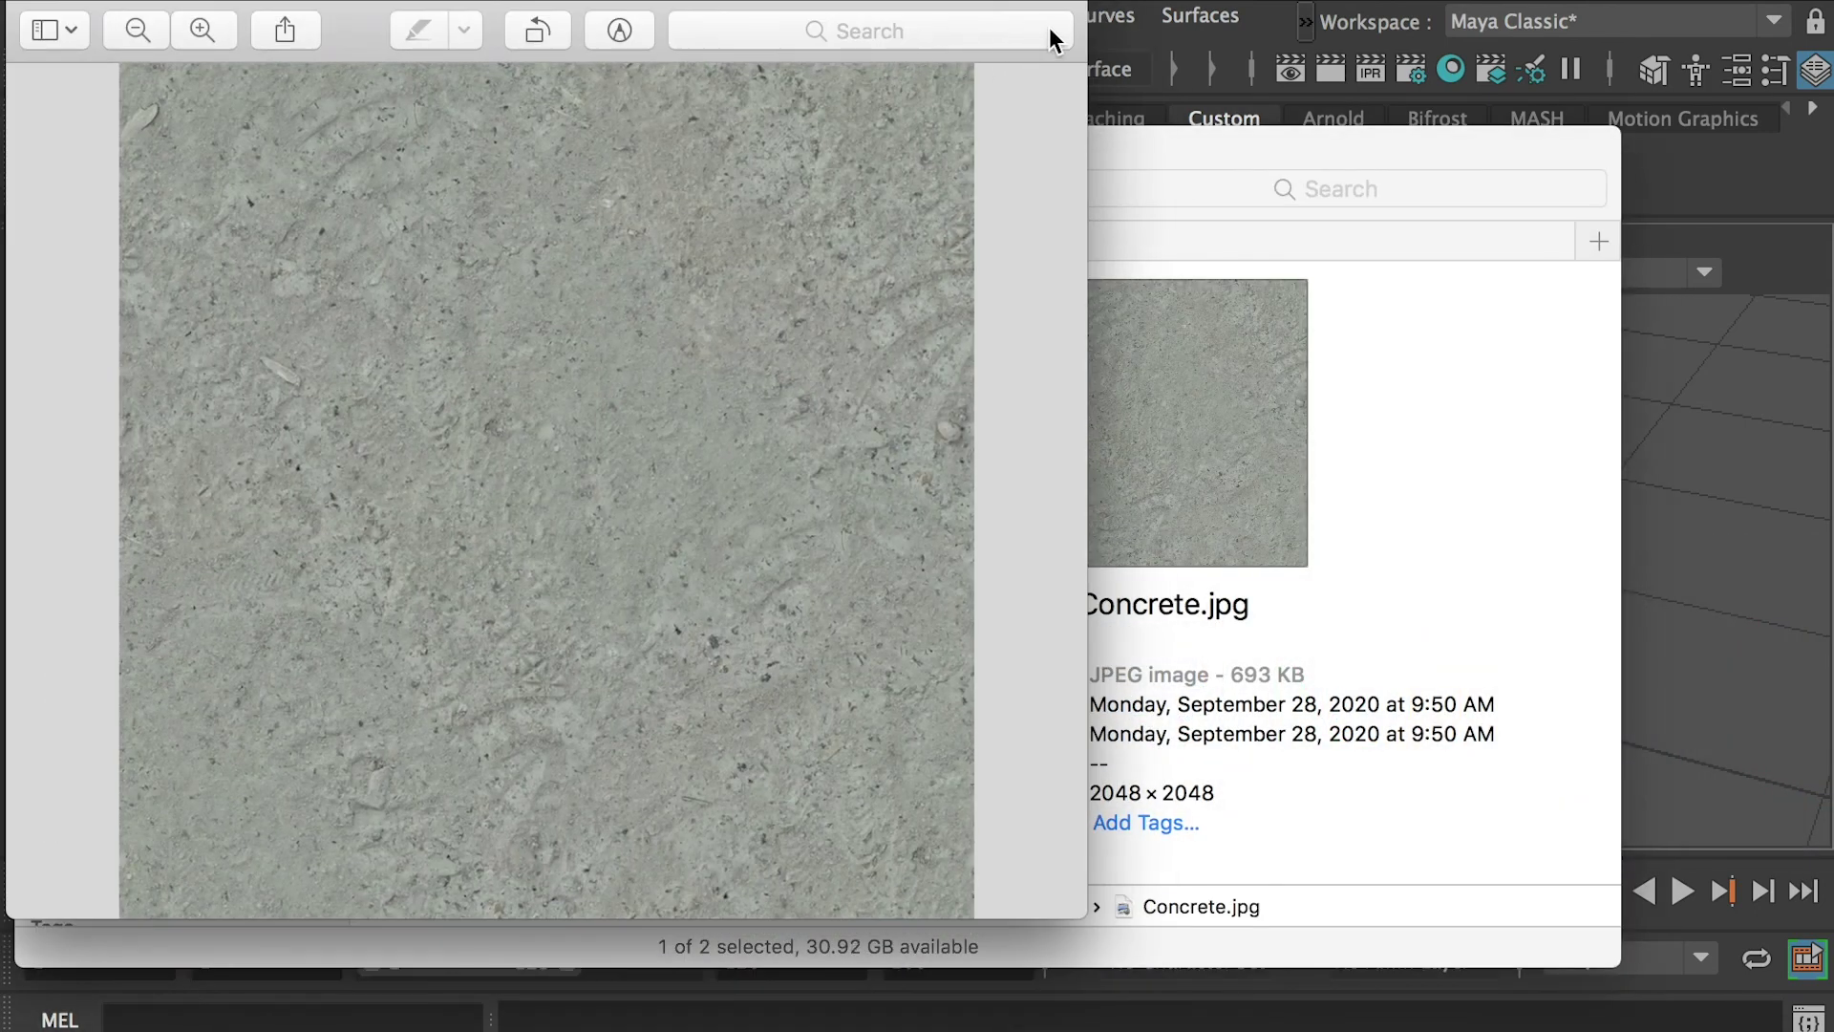
{"action": "left_click_drag", "start_coordinate": [1034, 6], "coordinate": [1095, 34]}
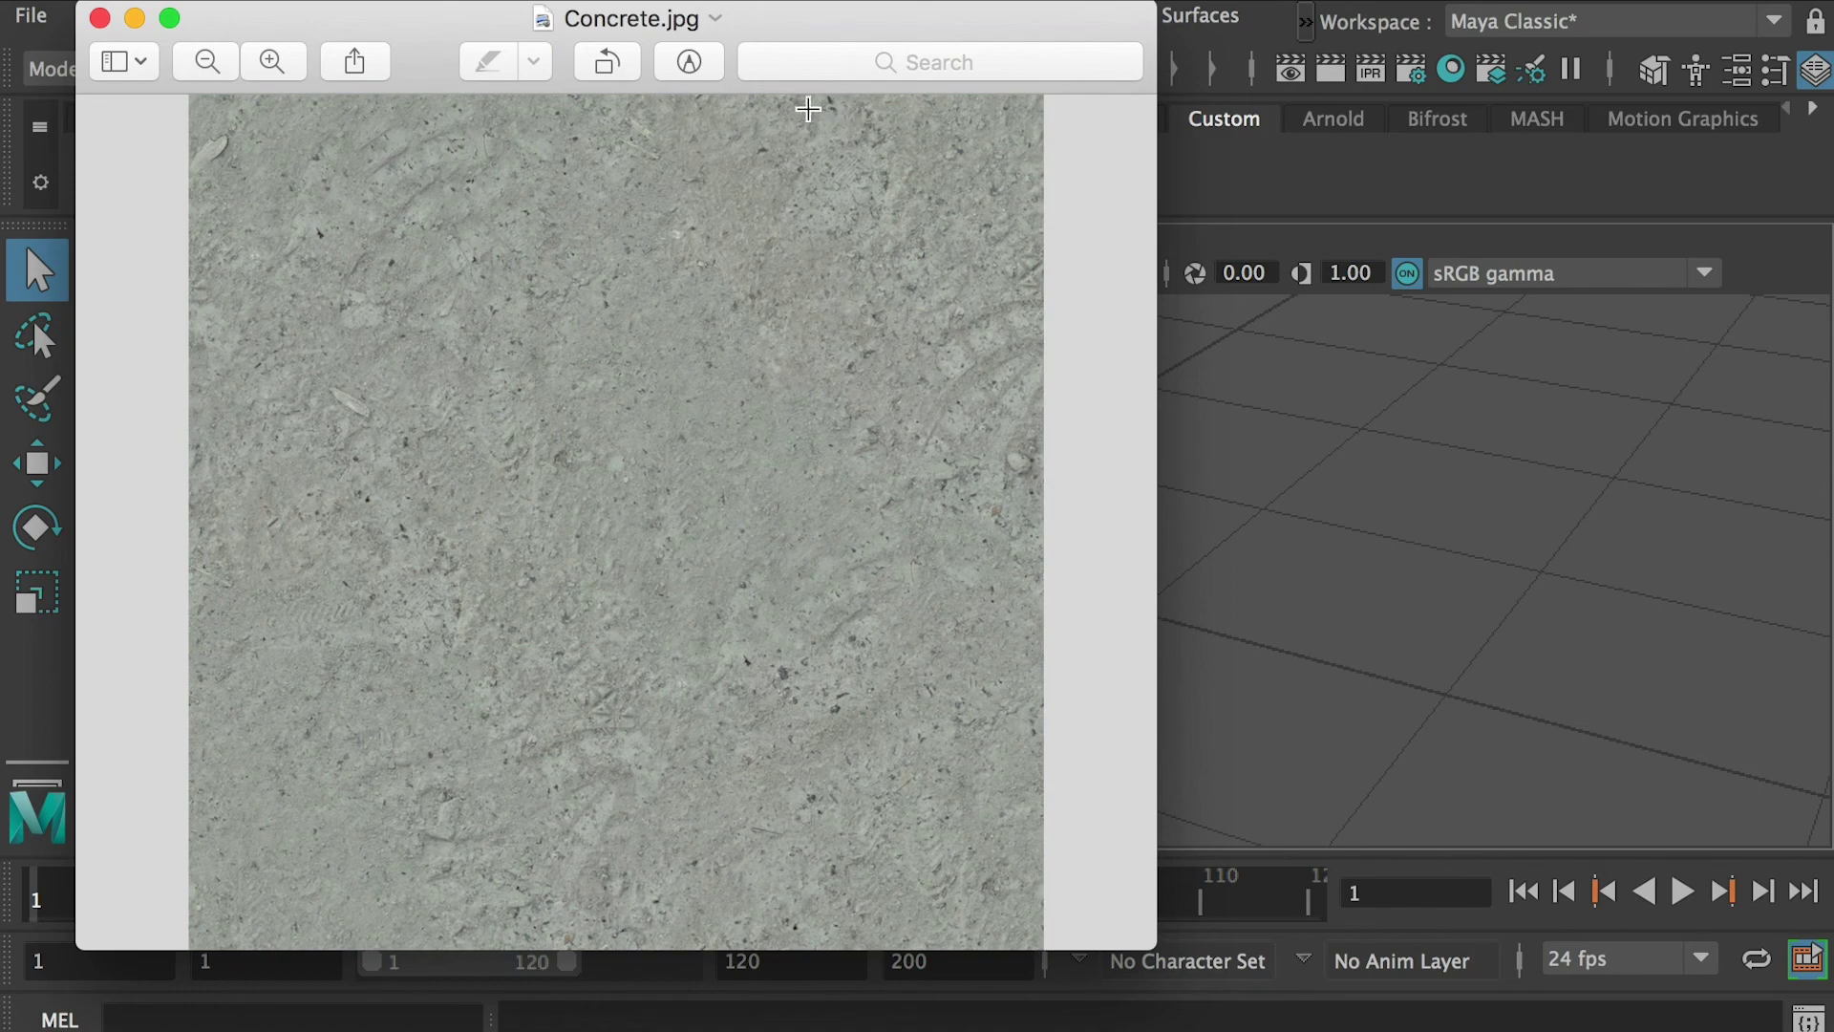
{"action": "left_click_drag", "start_coordinate": [753, 112], "coordinate": [1014, 381]}
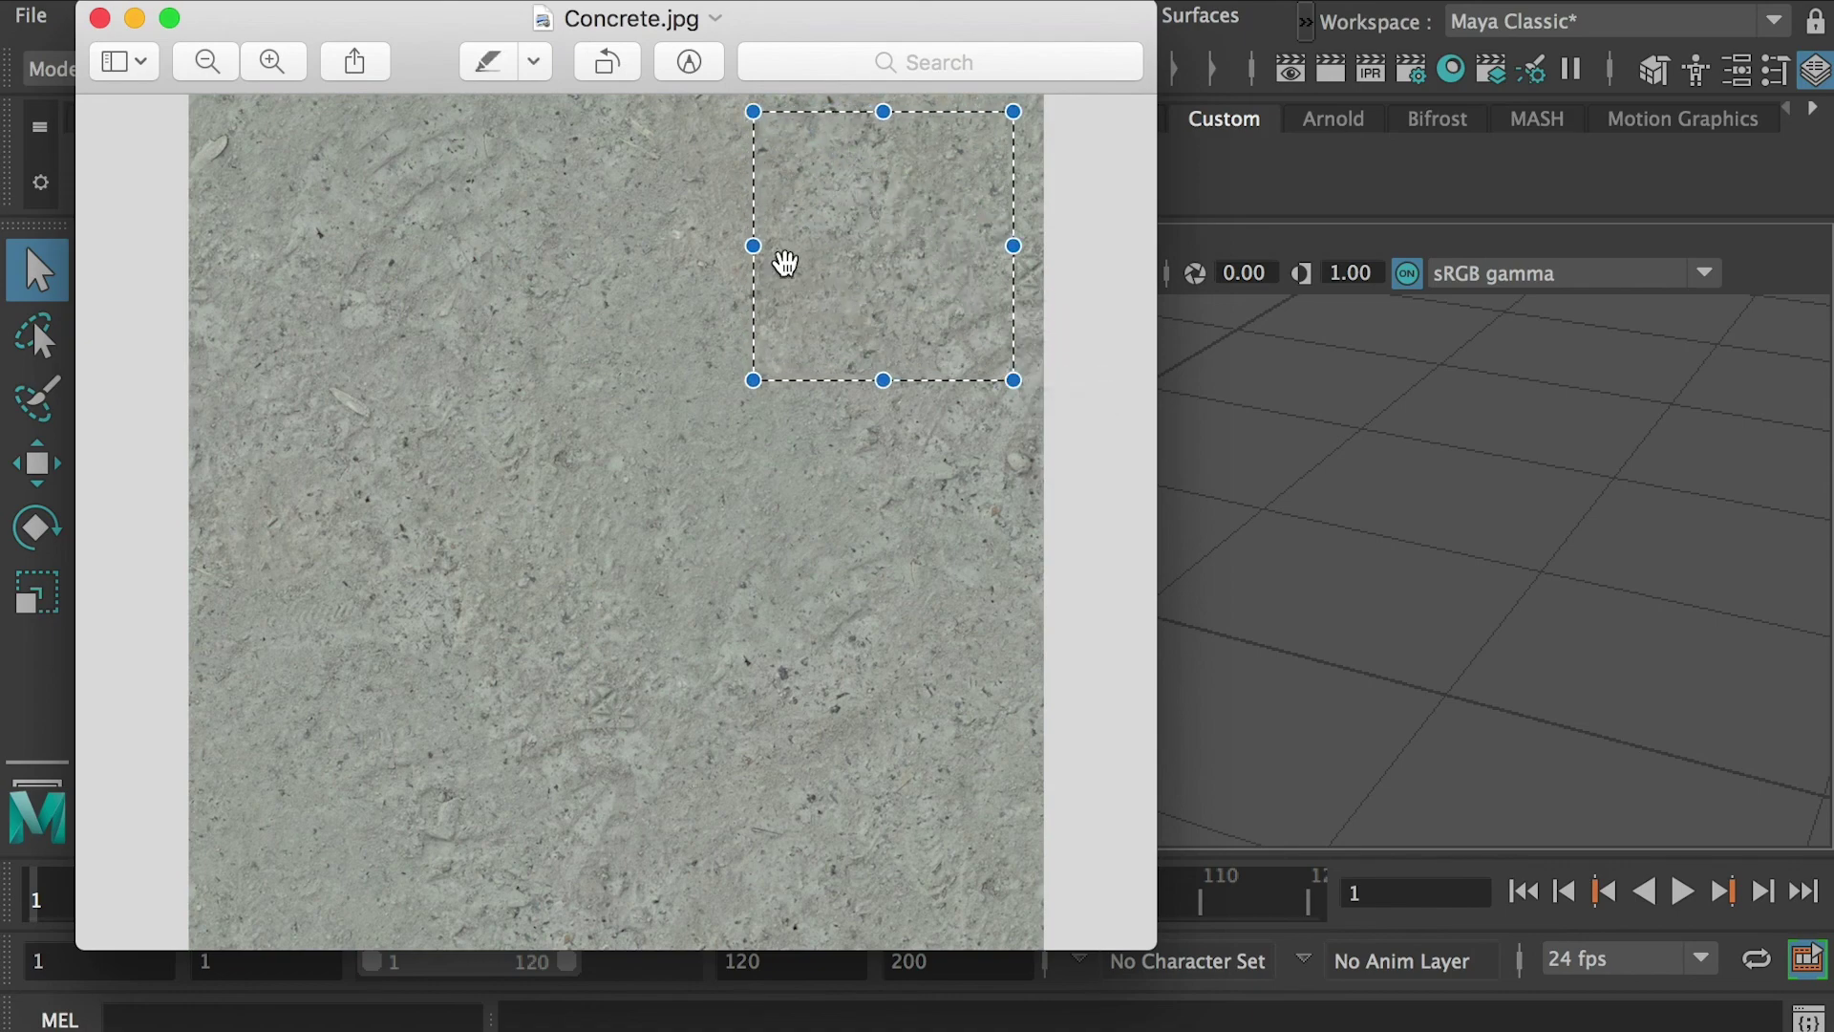
Return to Maya, select the cube and open the UV Editor beside it.
{"action": "left_click", "coordinate": [1424, 458]}
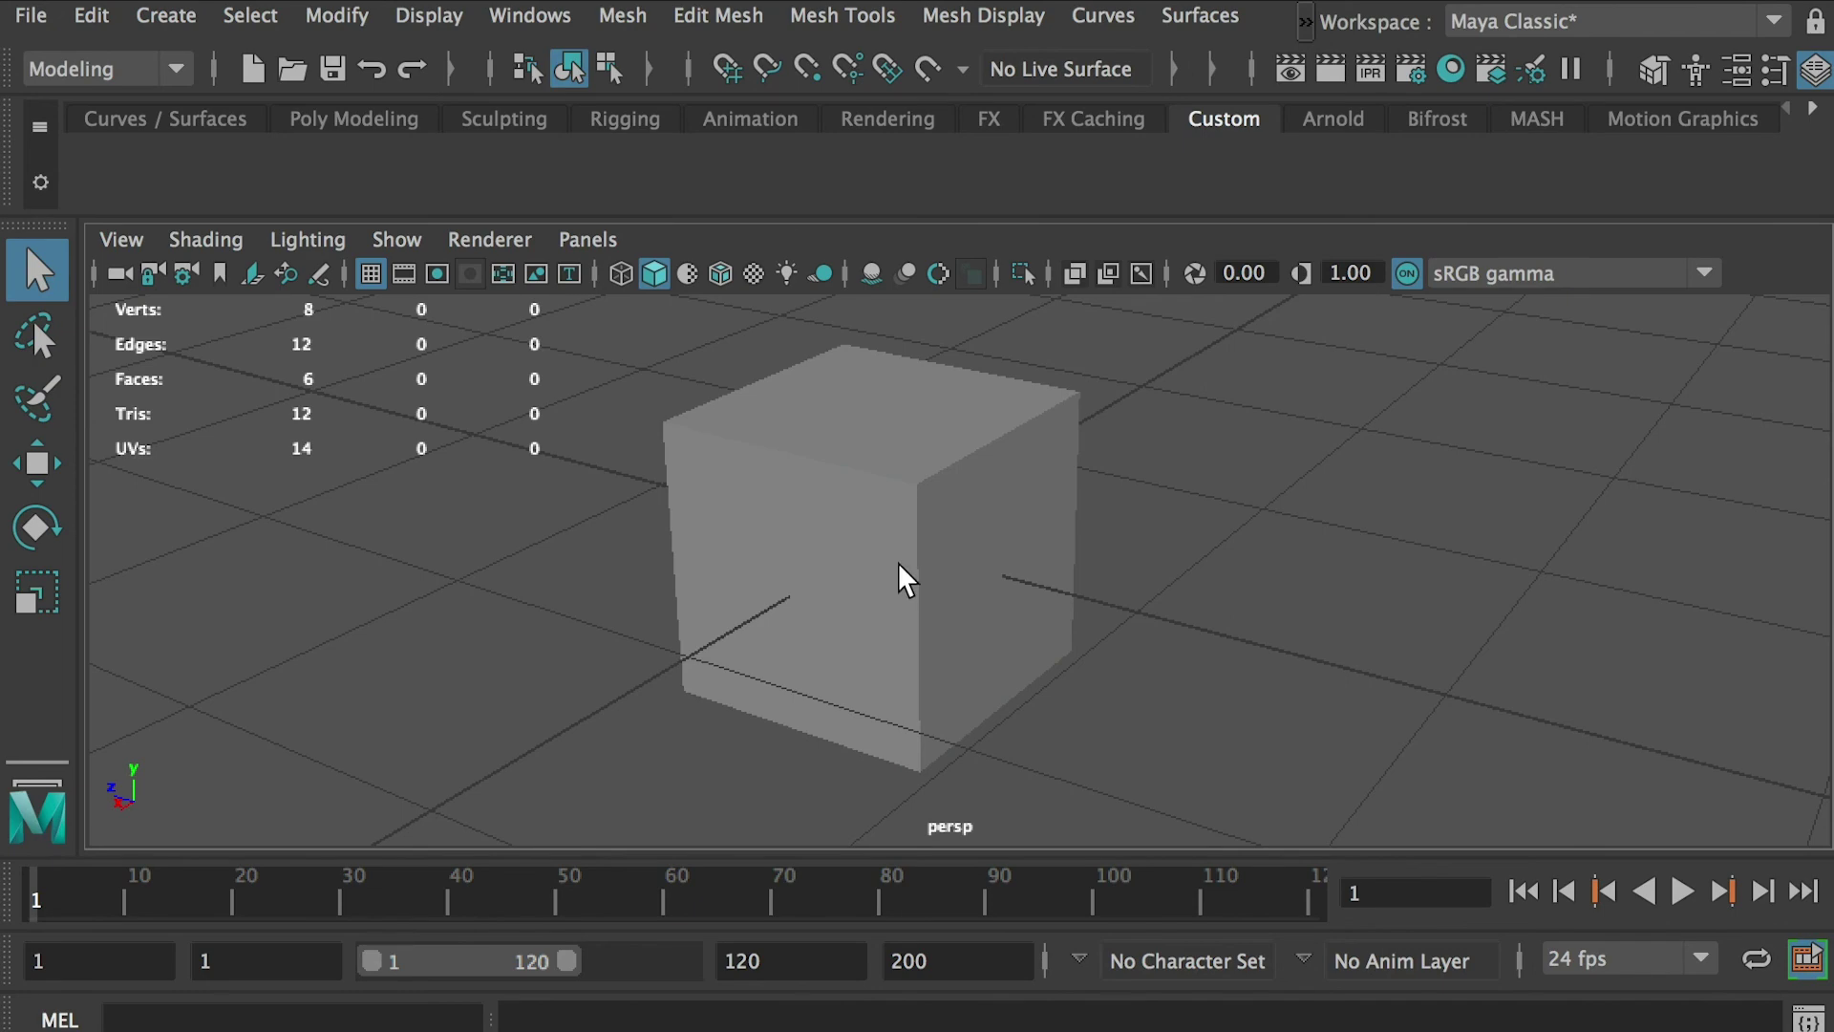
{"action": "key", "text": "super+Tab"}
{"action": "key", "text": "super+Tab"}
{"action": "left_click", "coordinate": [919, 360]}
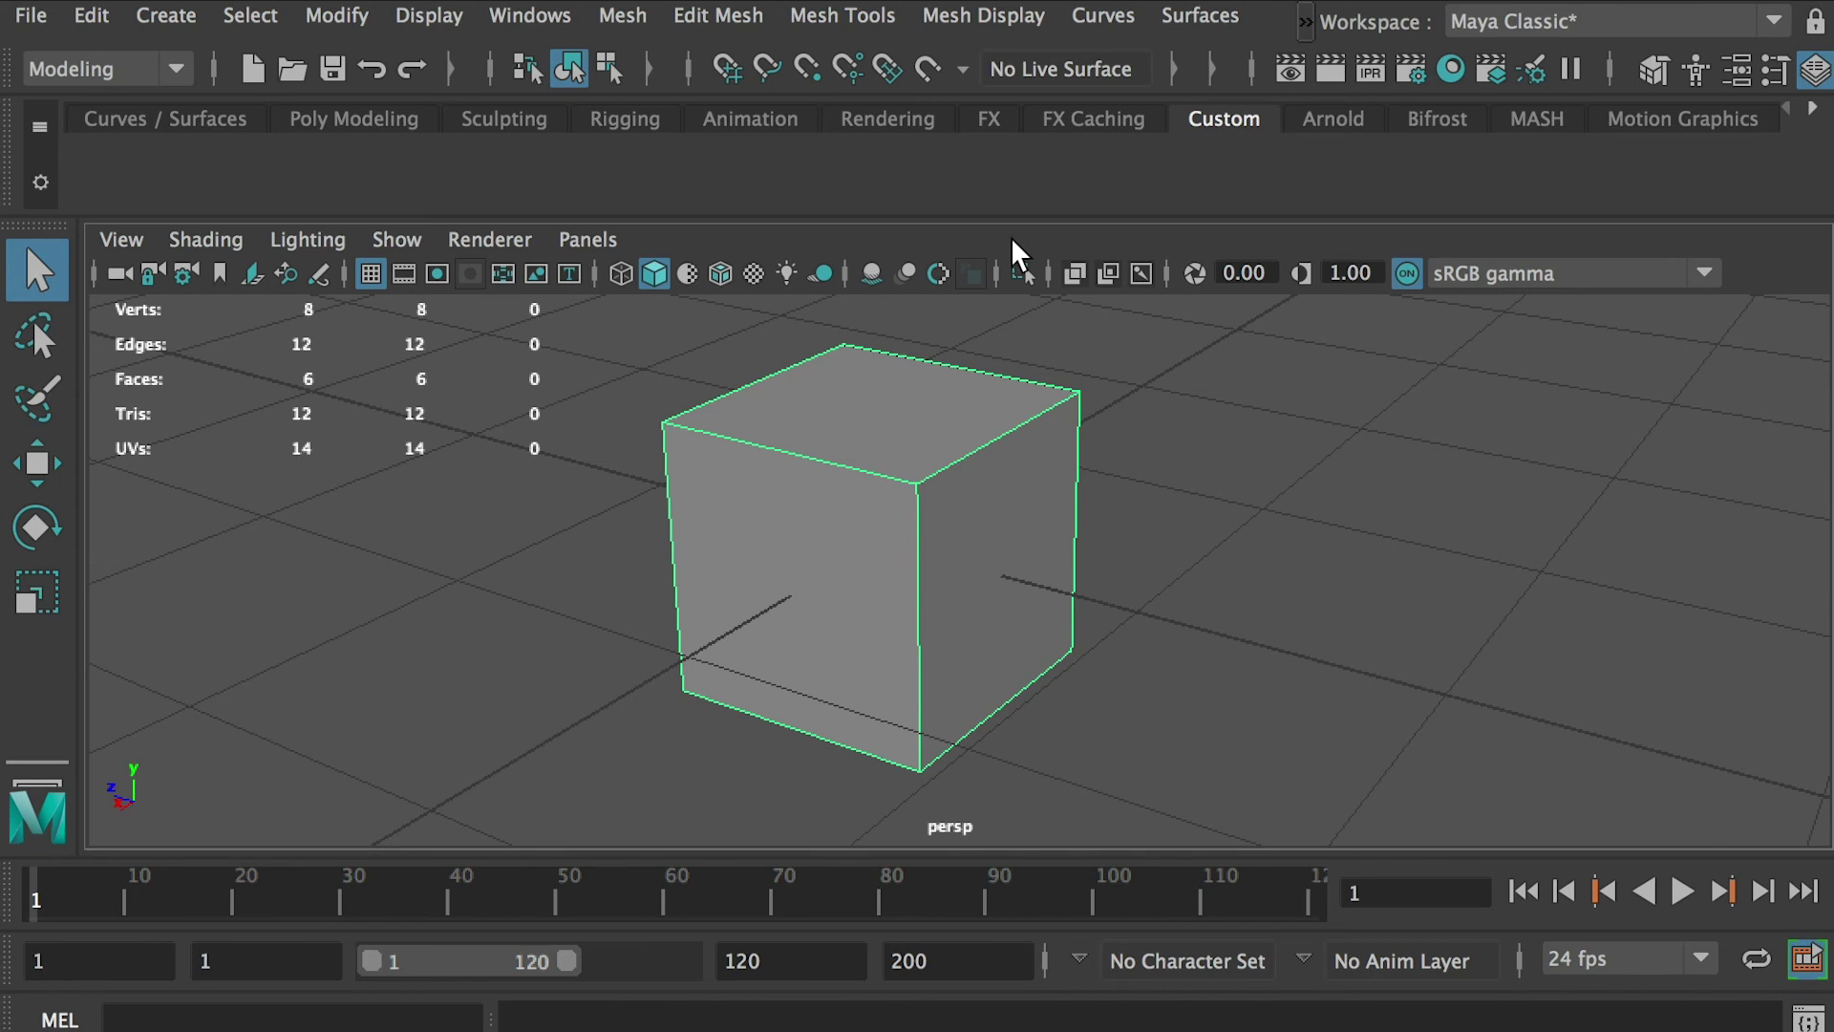
{"action": "left_click", "coordinate": [1306, 17]}
{"action": "mouse_move", "coordinate": [1368, 100]}
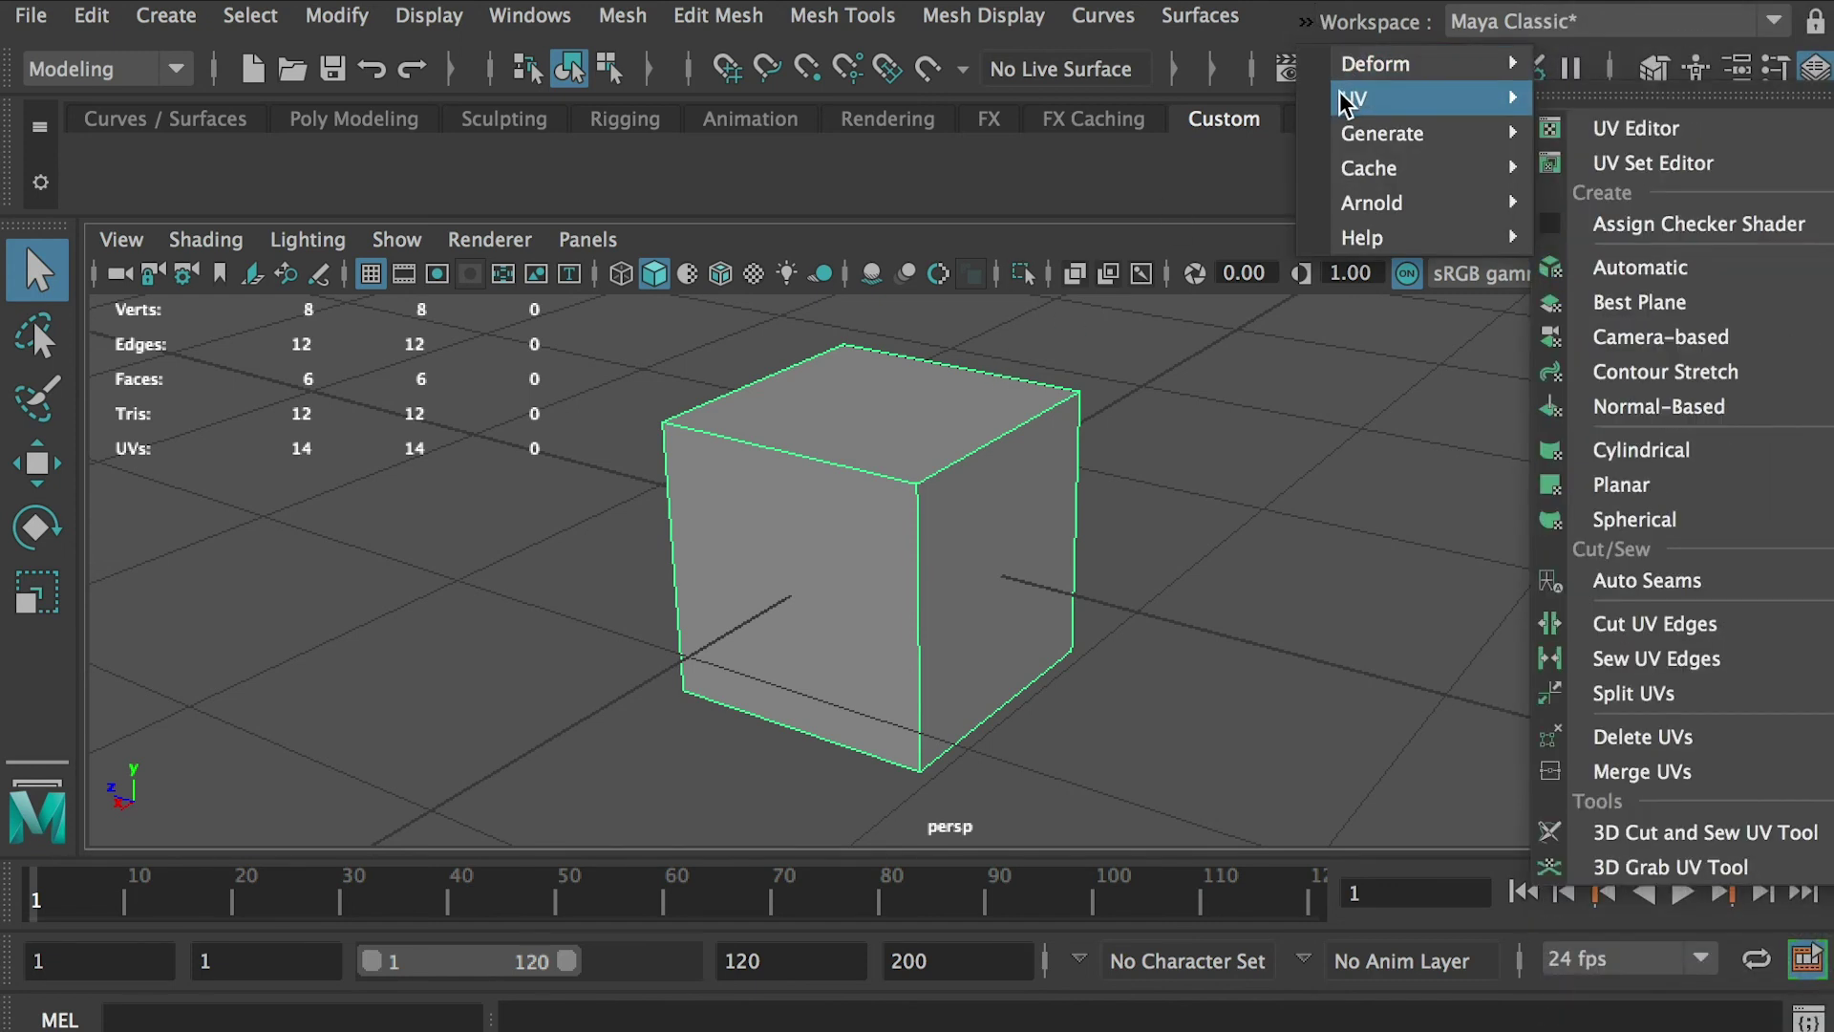
{"action": "left_click", "coordinate": [1649, 128]}
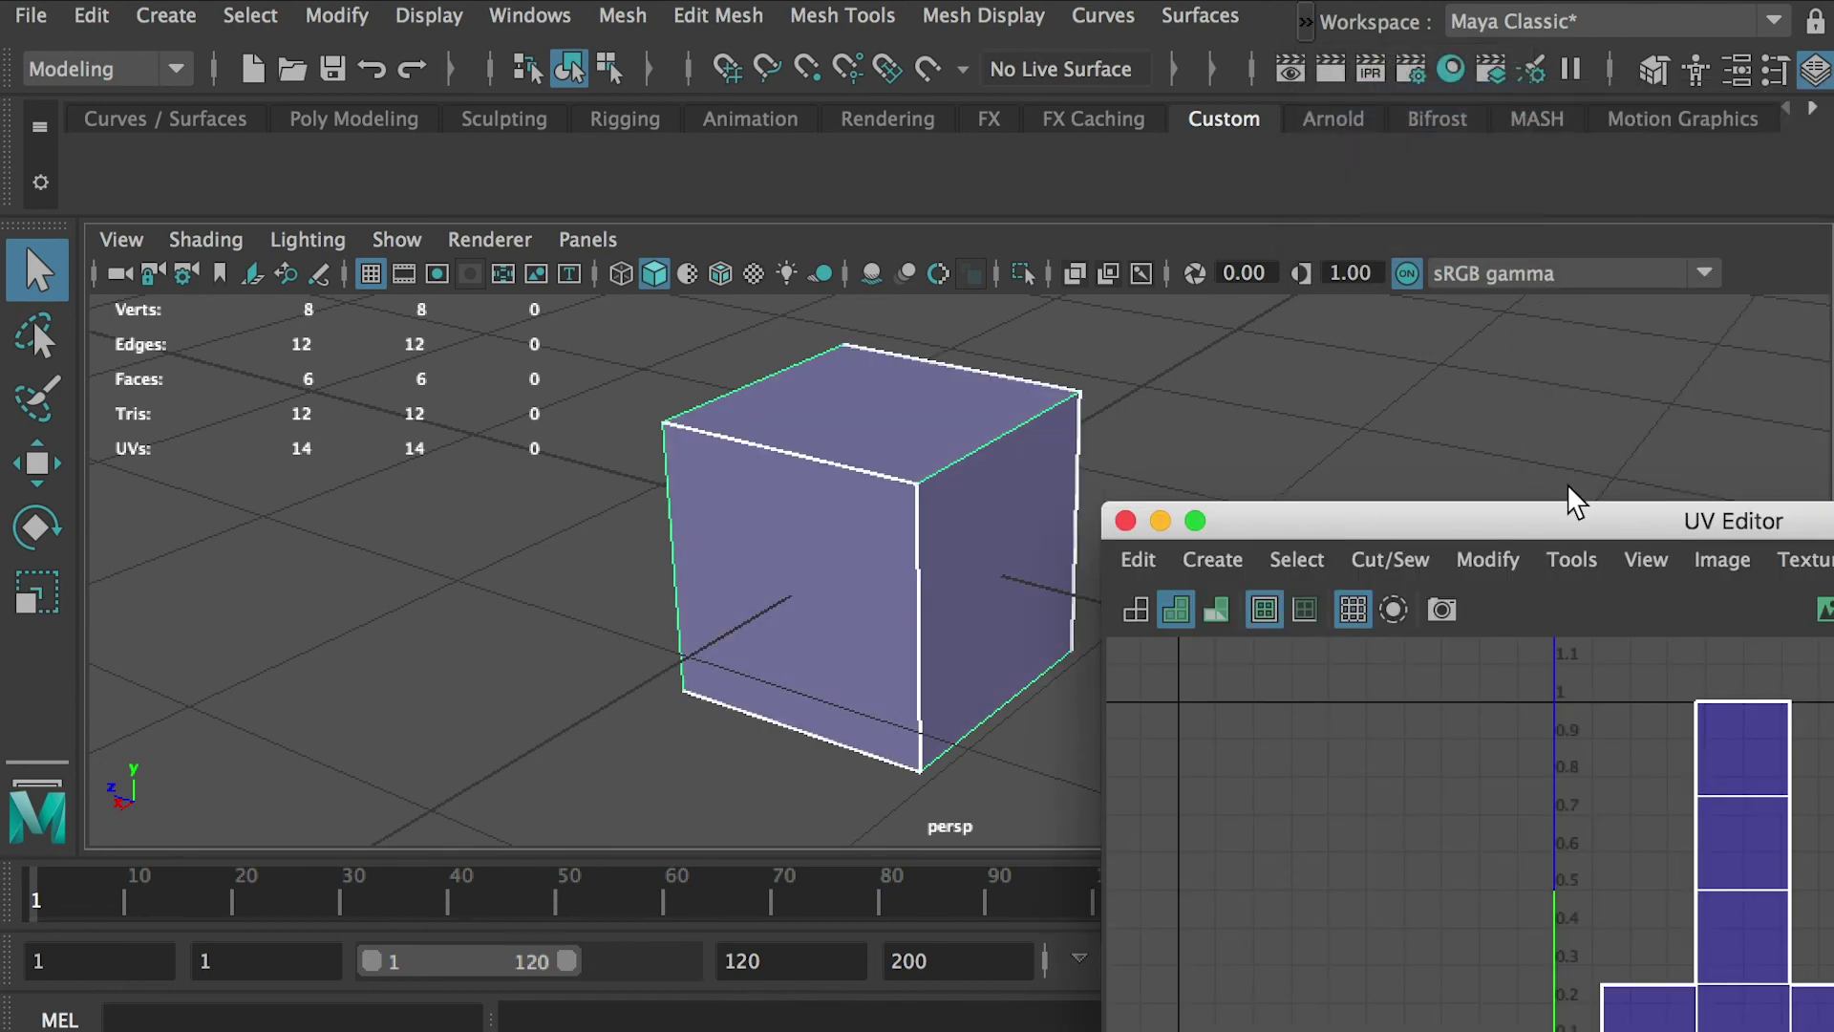
{"action": "left_click_drag", "start_coordinate": [814, 398], "coordinate": [651, 417], "text": "alt"}
{"action": "left_click_drag", "start_coordinate": [1124, 417], "coordinate": [941, 277]}
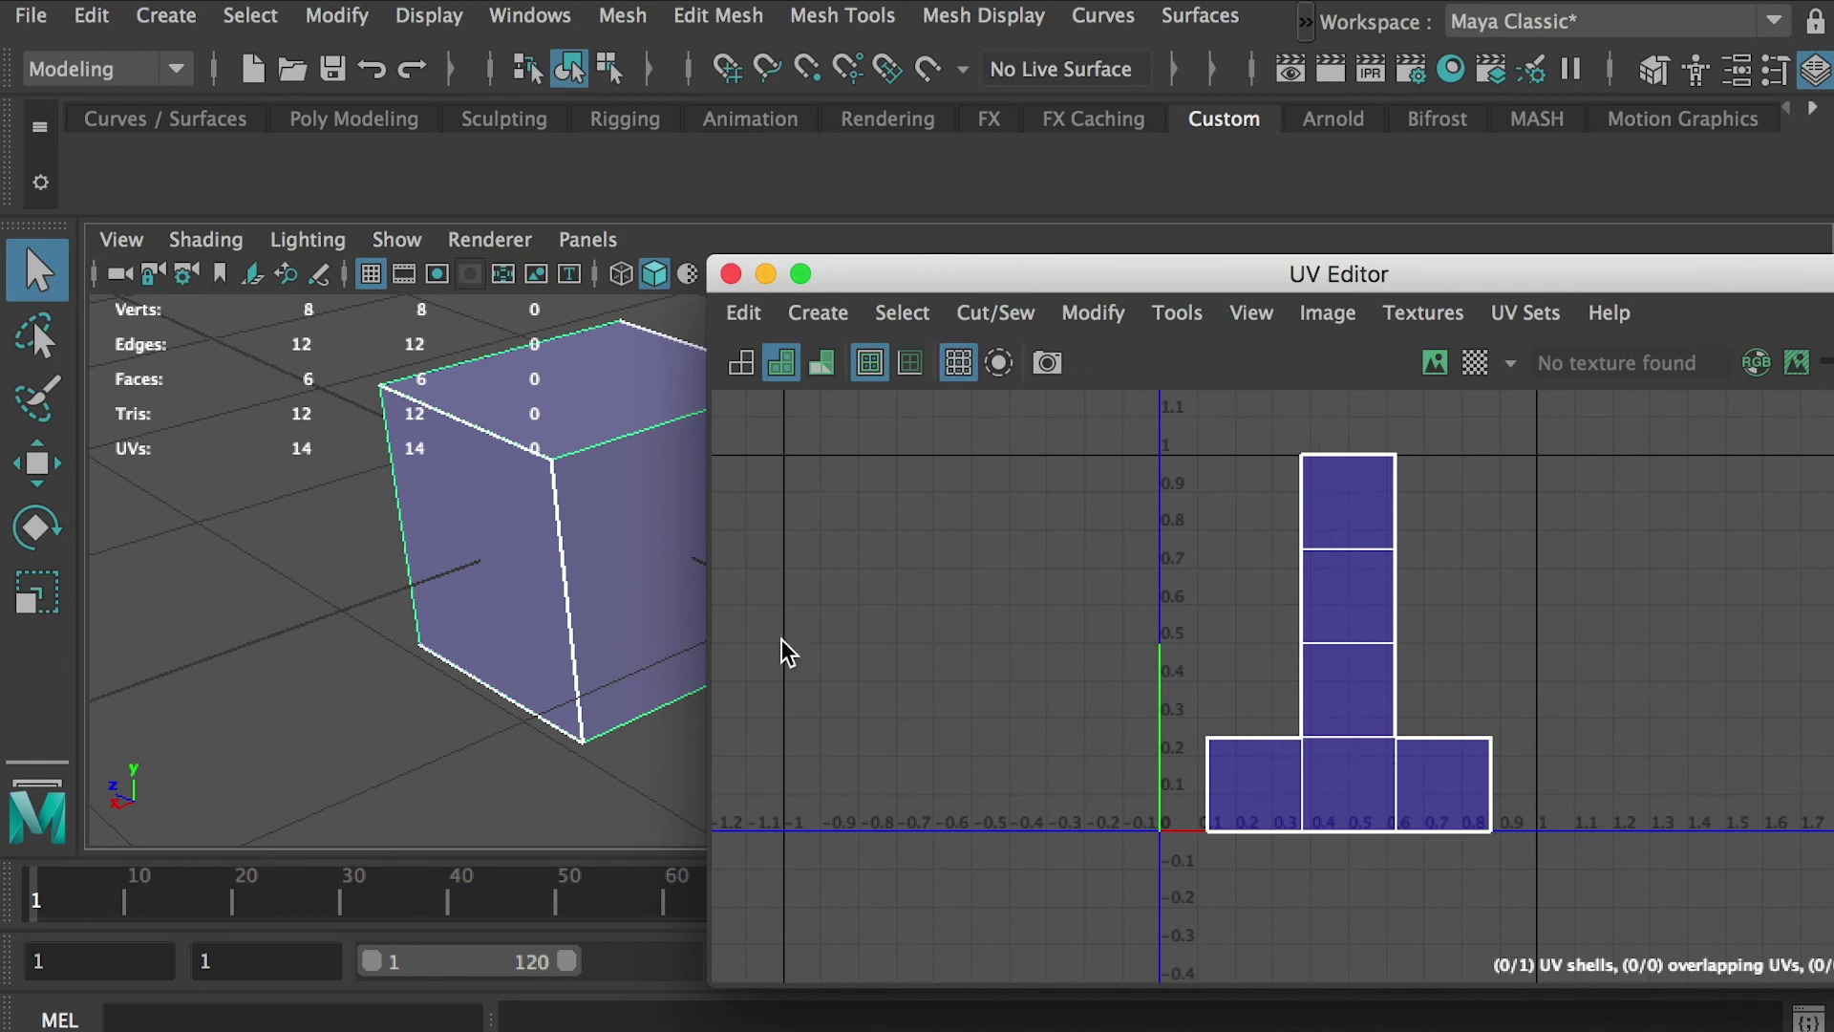
Examine the cube's unfolded UV layout against the faces of the model.
{"action": "left_click_drag", "start_coordinate": [659, 535], "coordinate": [372, 500], "text": "alt"}
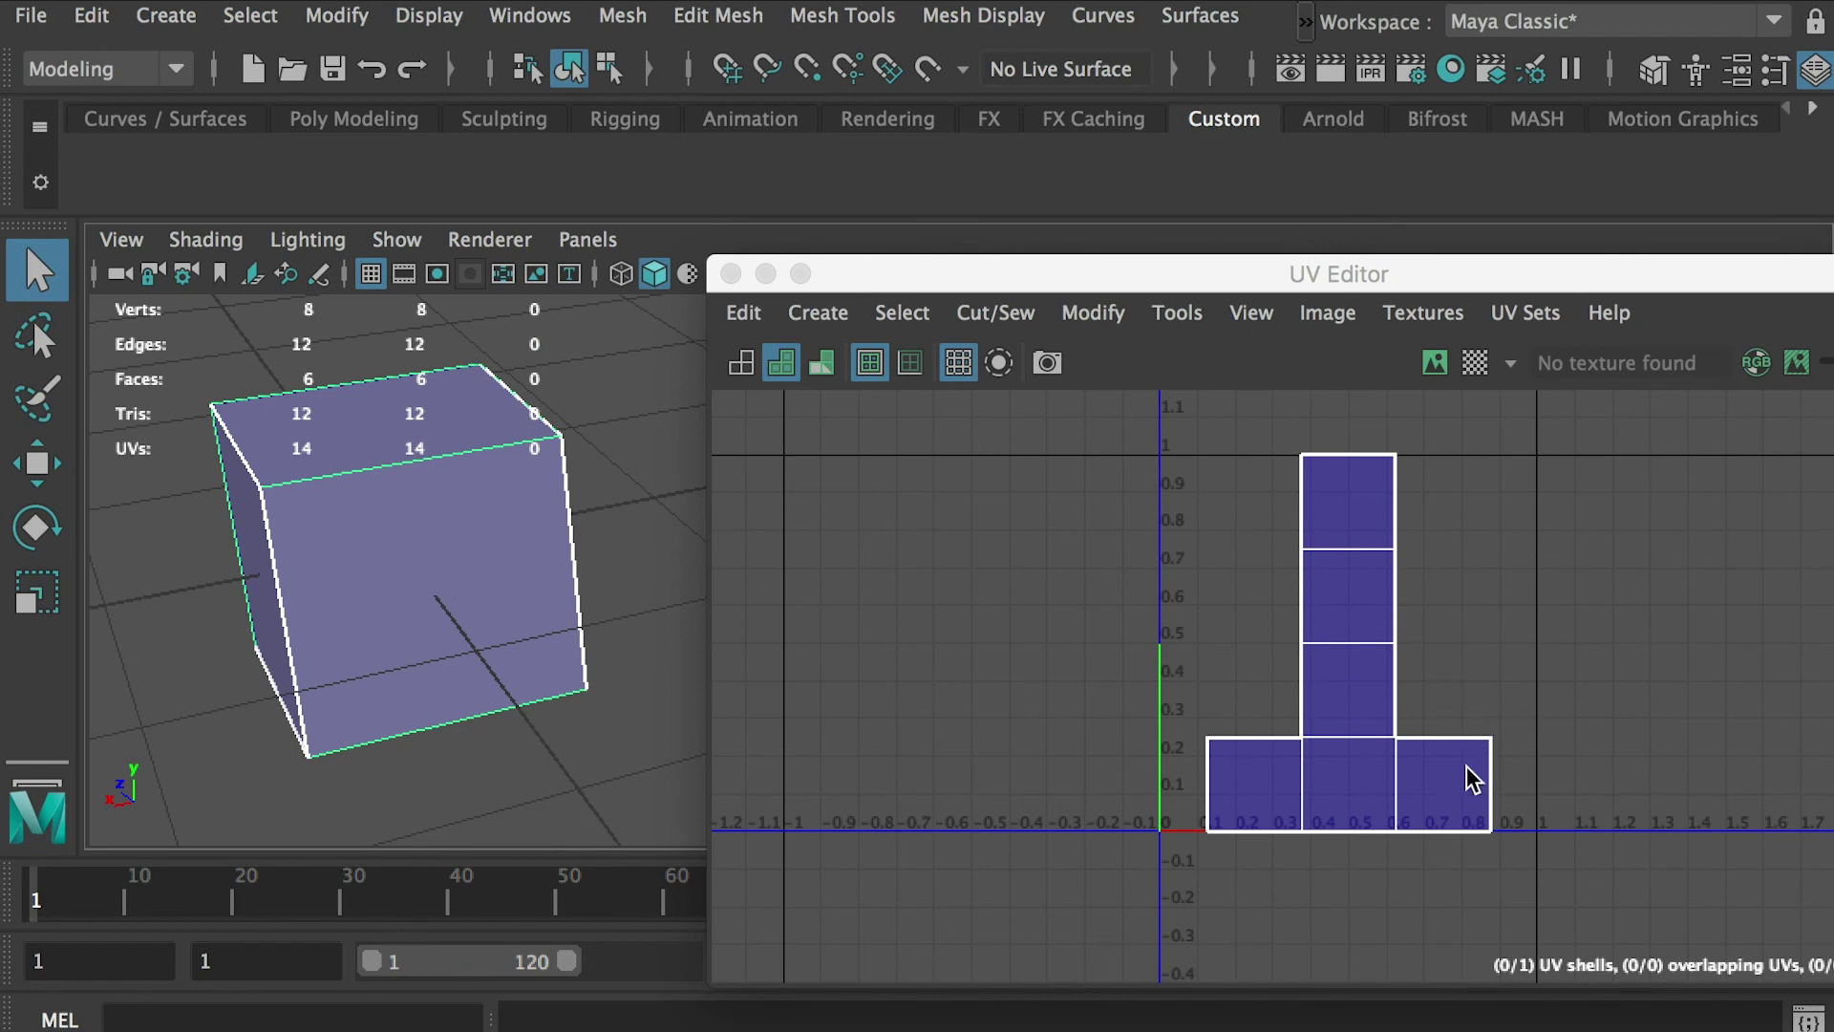
{"action": "left_click_drag", "start_coordinate": [413, 535], "coordinate": [451, 533], "text": "alt"}
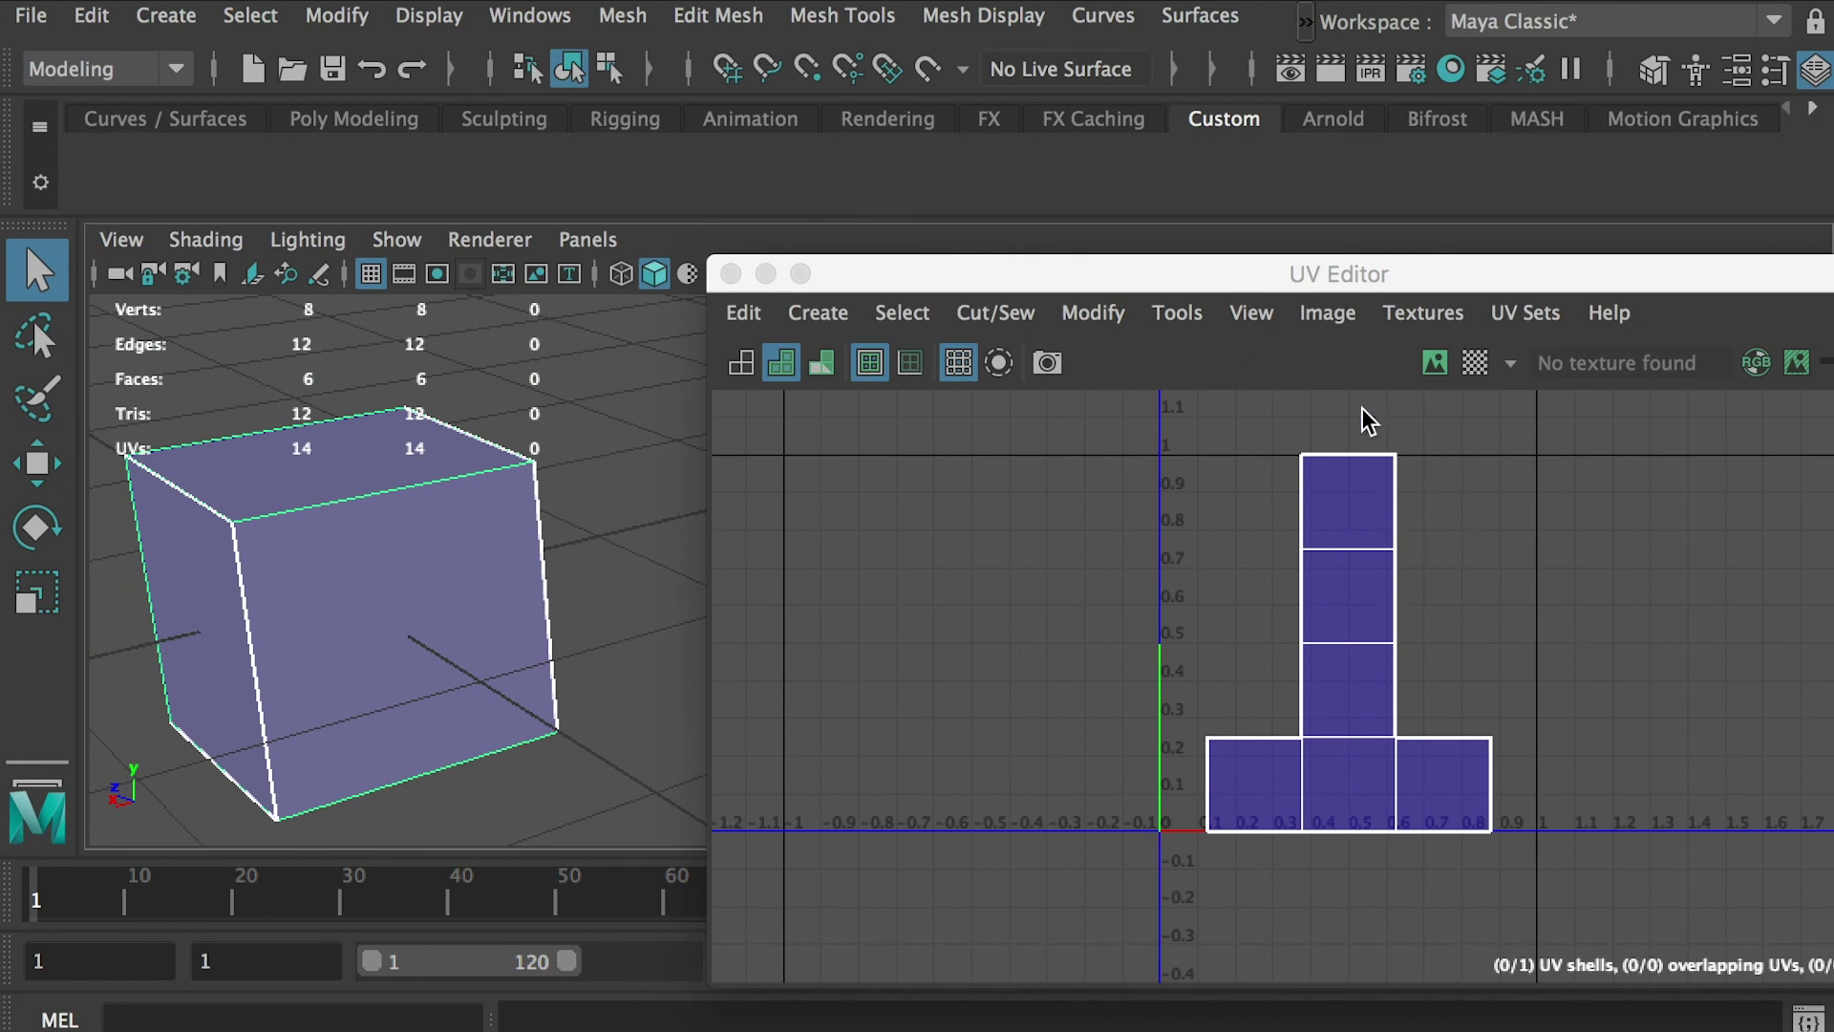
{"action": "left_click_drag", "start_coordinate": [1244, 277], "coordinate": [1034, 178]}
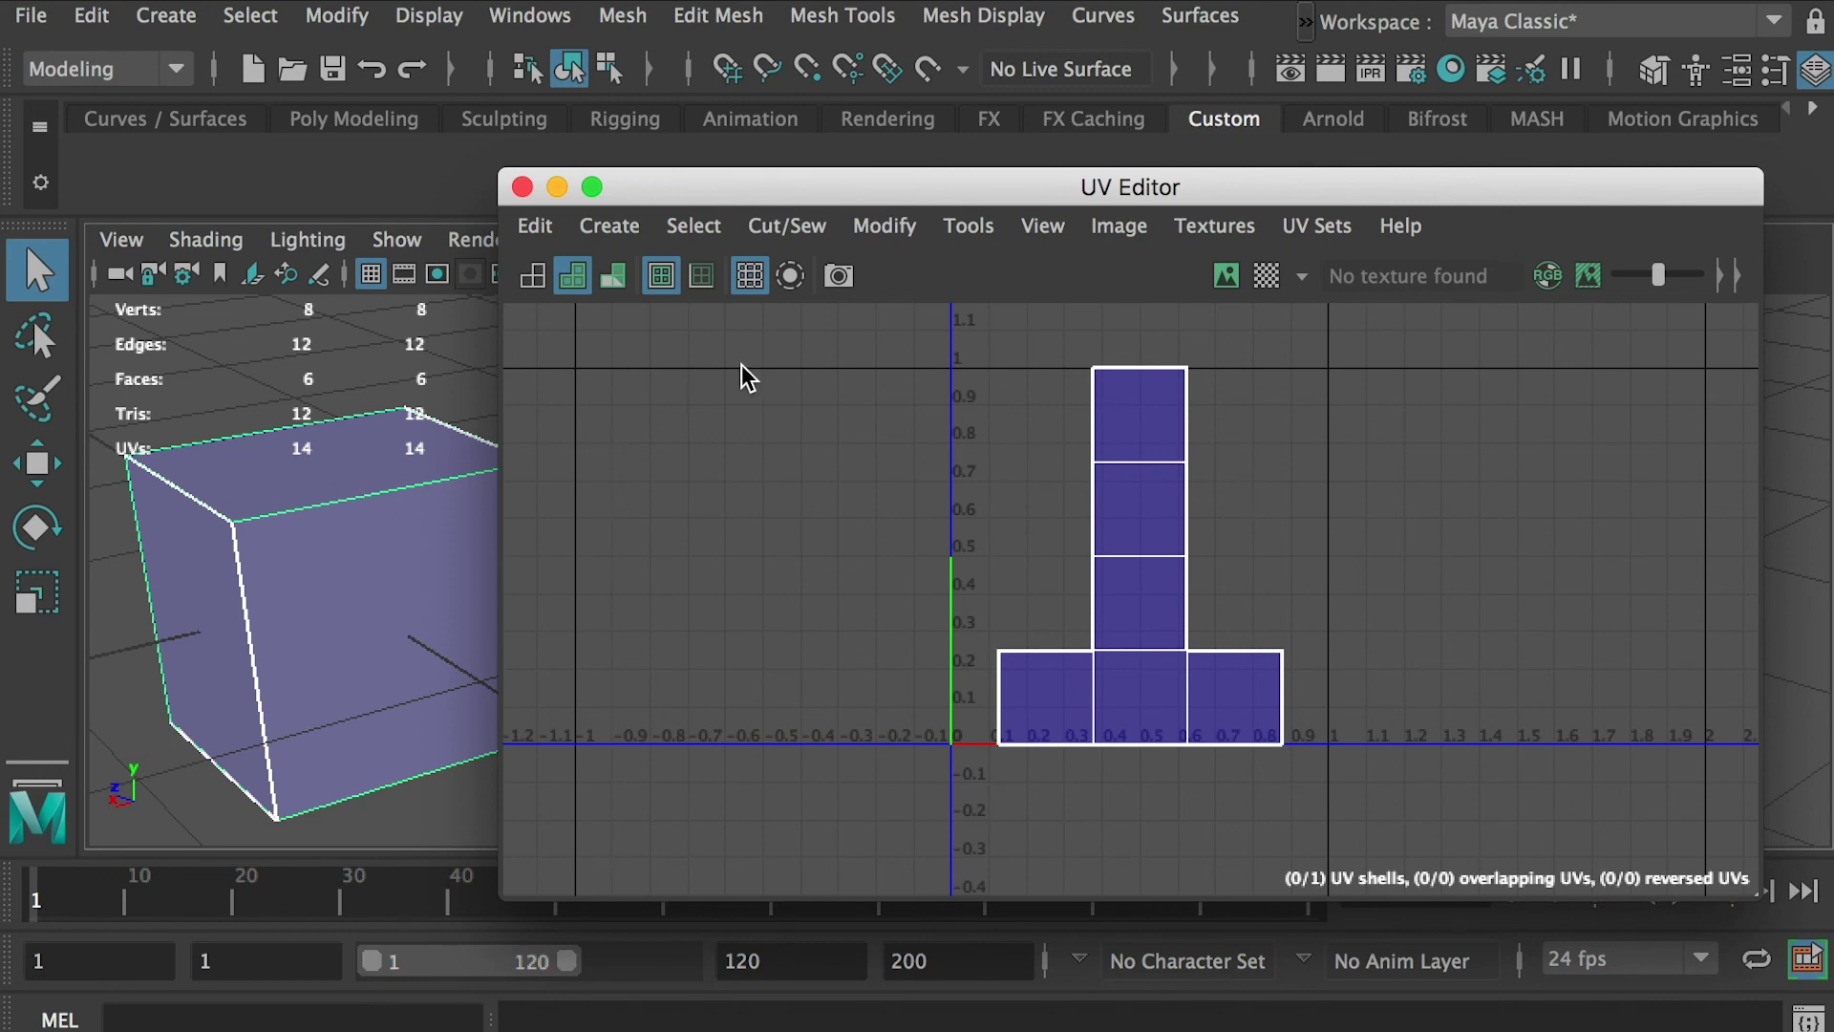
{"action": "right_click_drag", "start_coordinate": [1021, 416], "coordinate": [1161, 534], "text": "alt"}
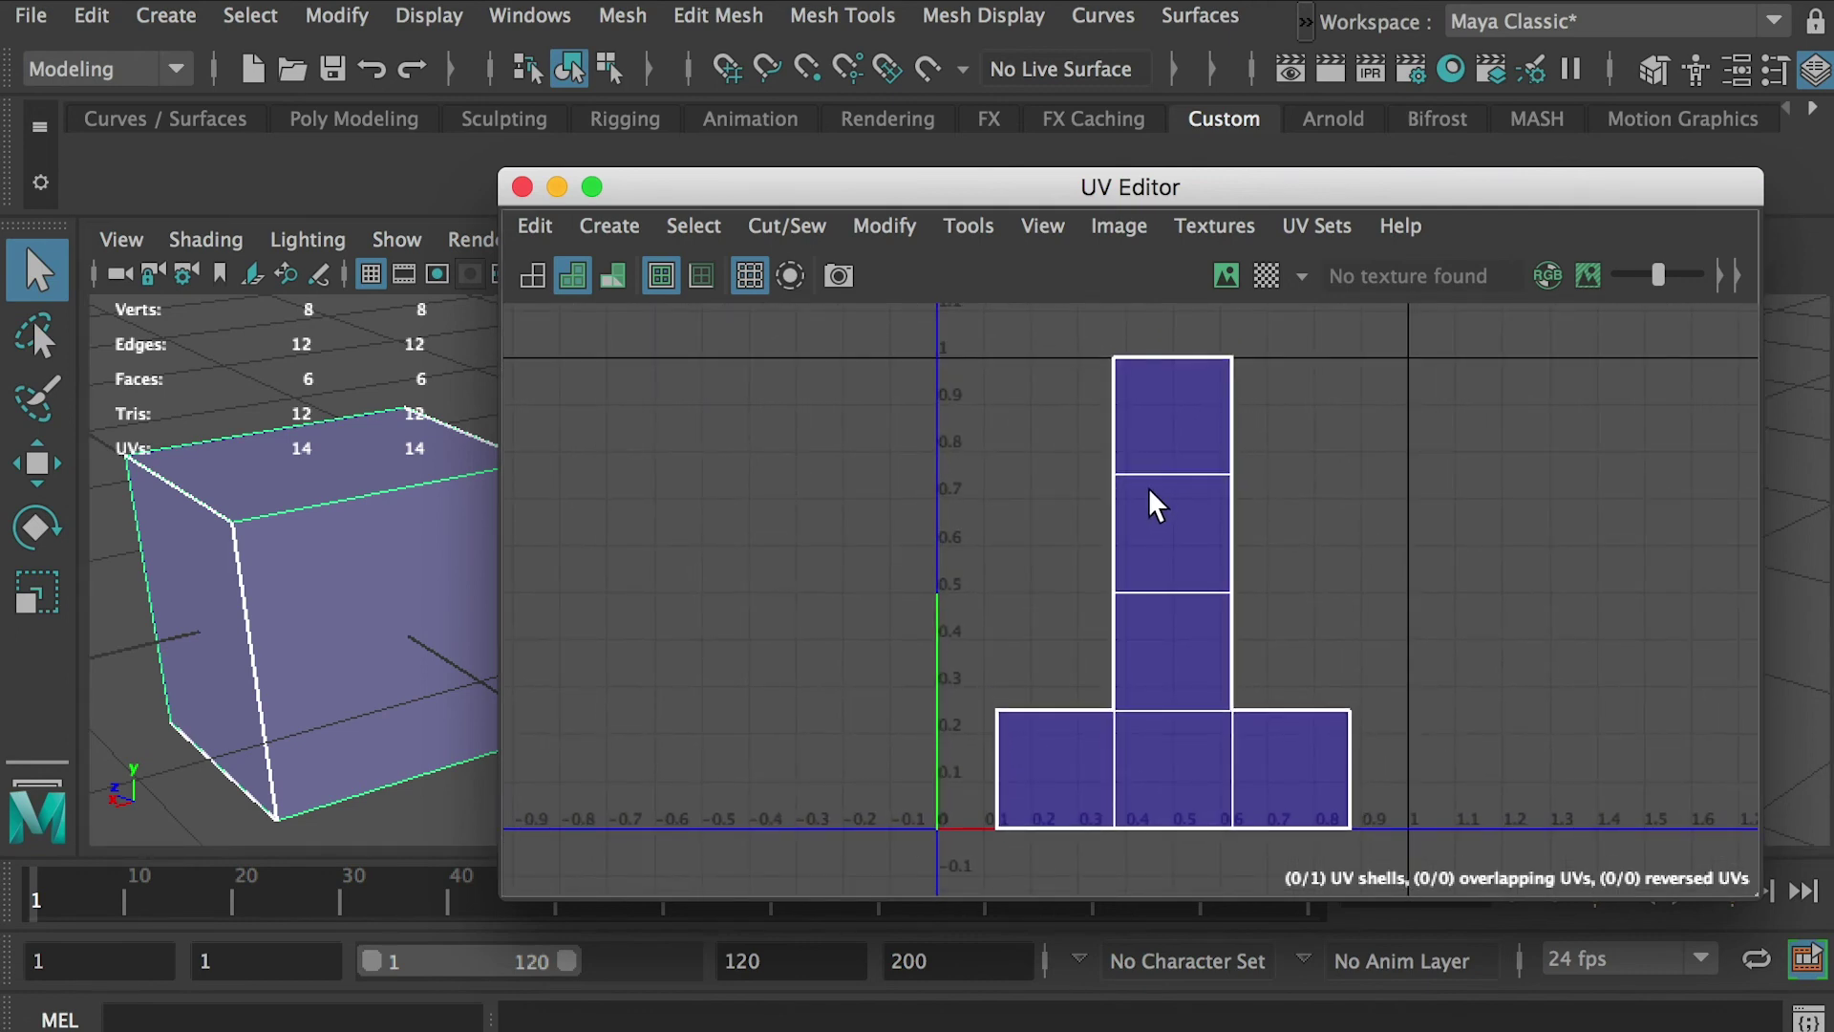
Reselect the whole cube and open the UV Snapshot options for its layout.
{"action": "left_click", "coordinate": [250, 443]}
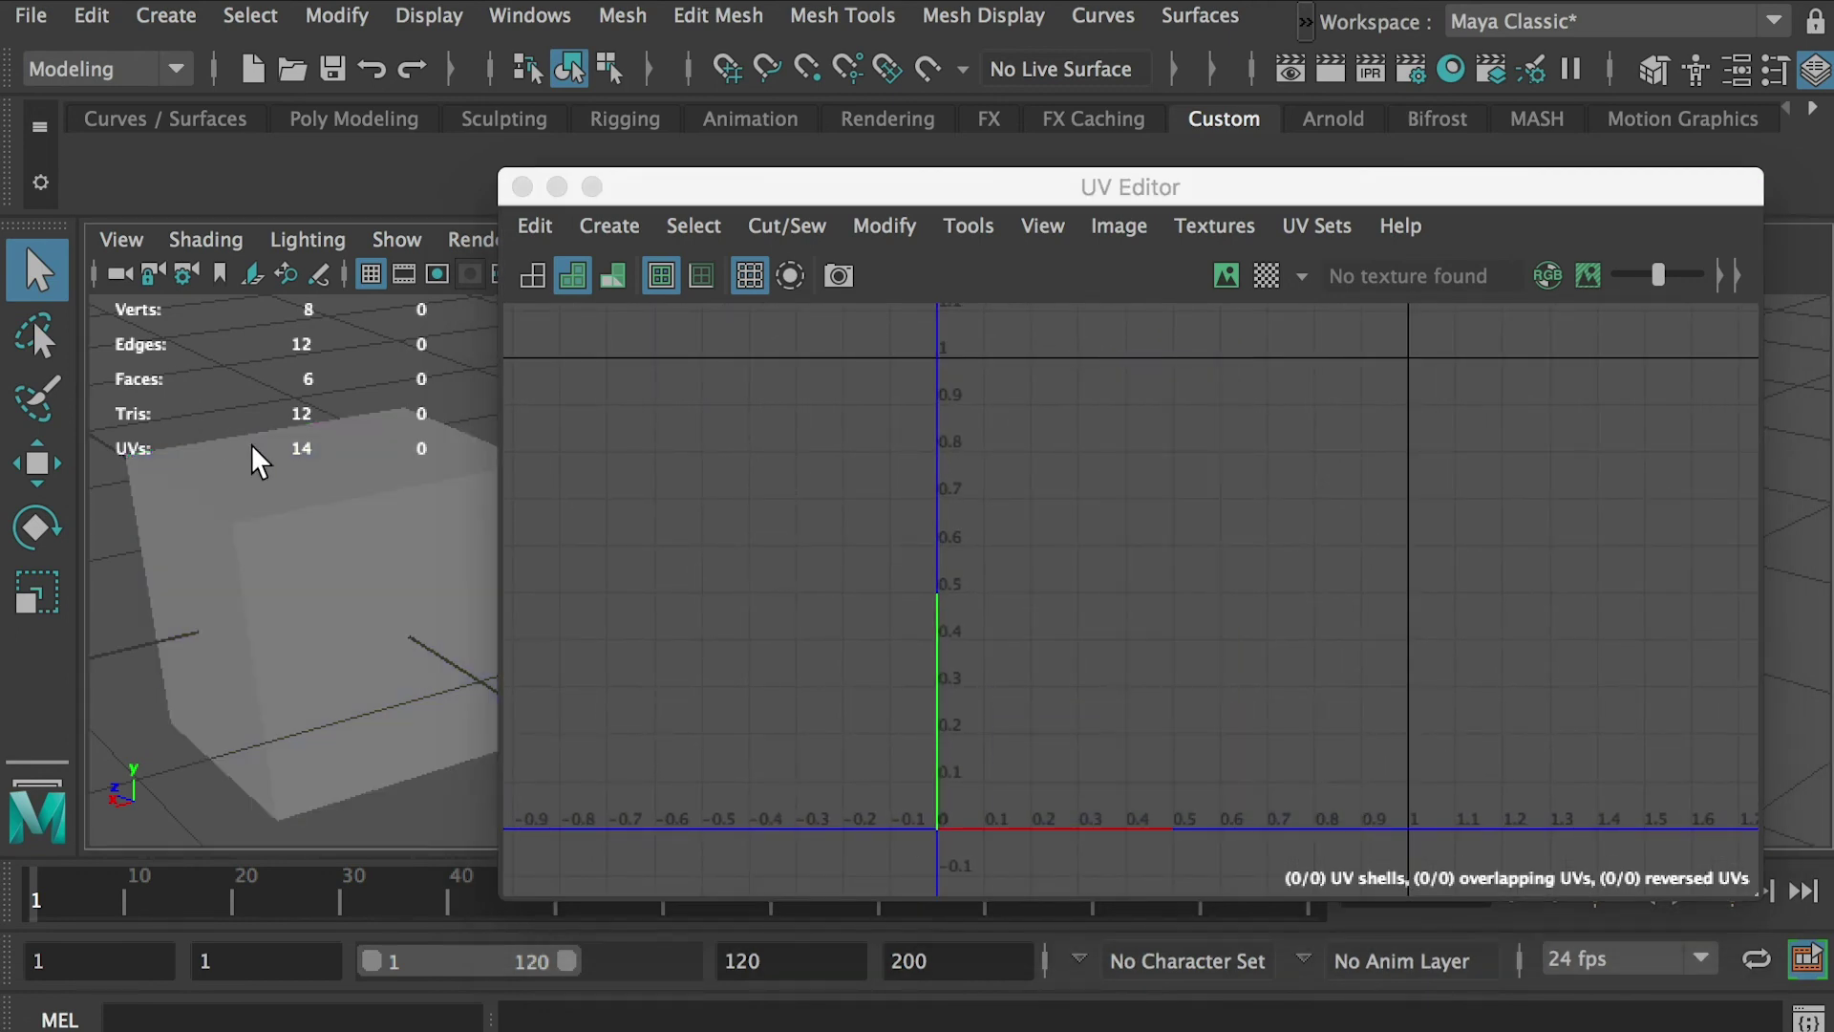
{"action": "right_click_drag", "start_coordinate": [277, 458], "coordinate": [364, 443]}
{"action": "left_click_drag", "start_coordinate": [911, 186], "coordinate": [877, 174]}
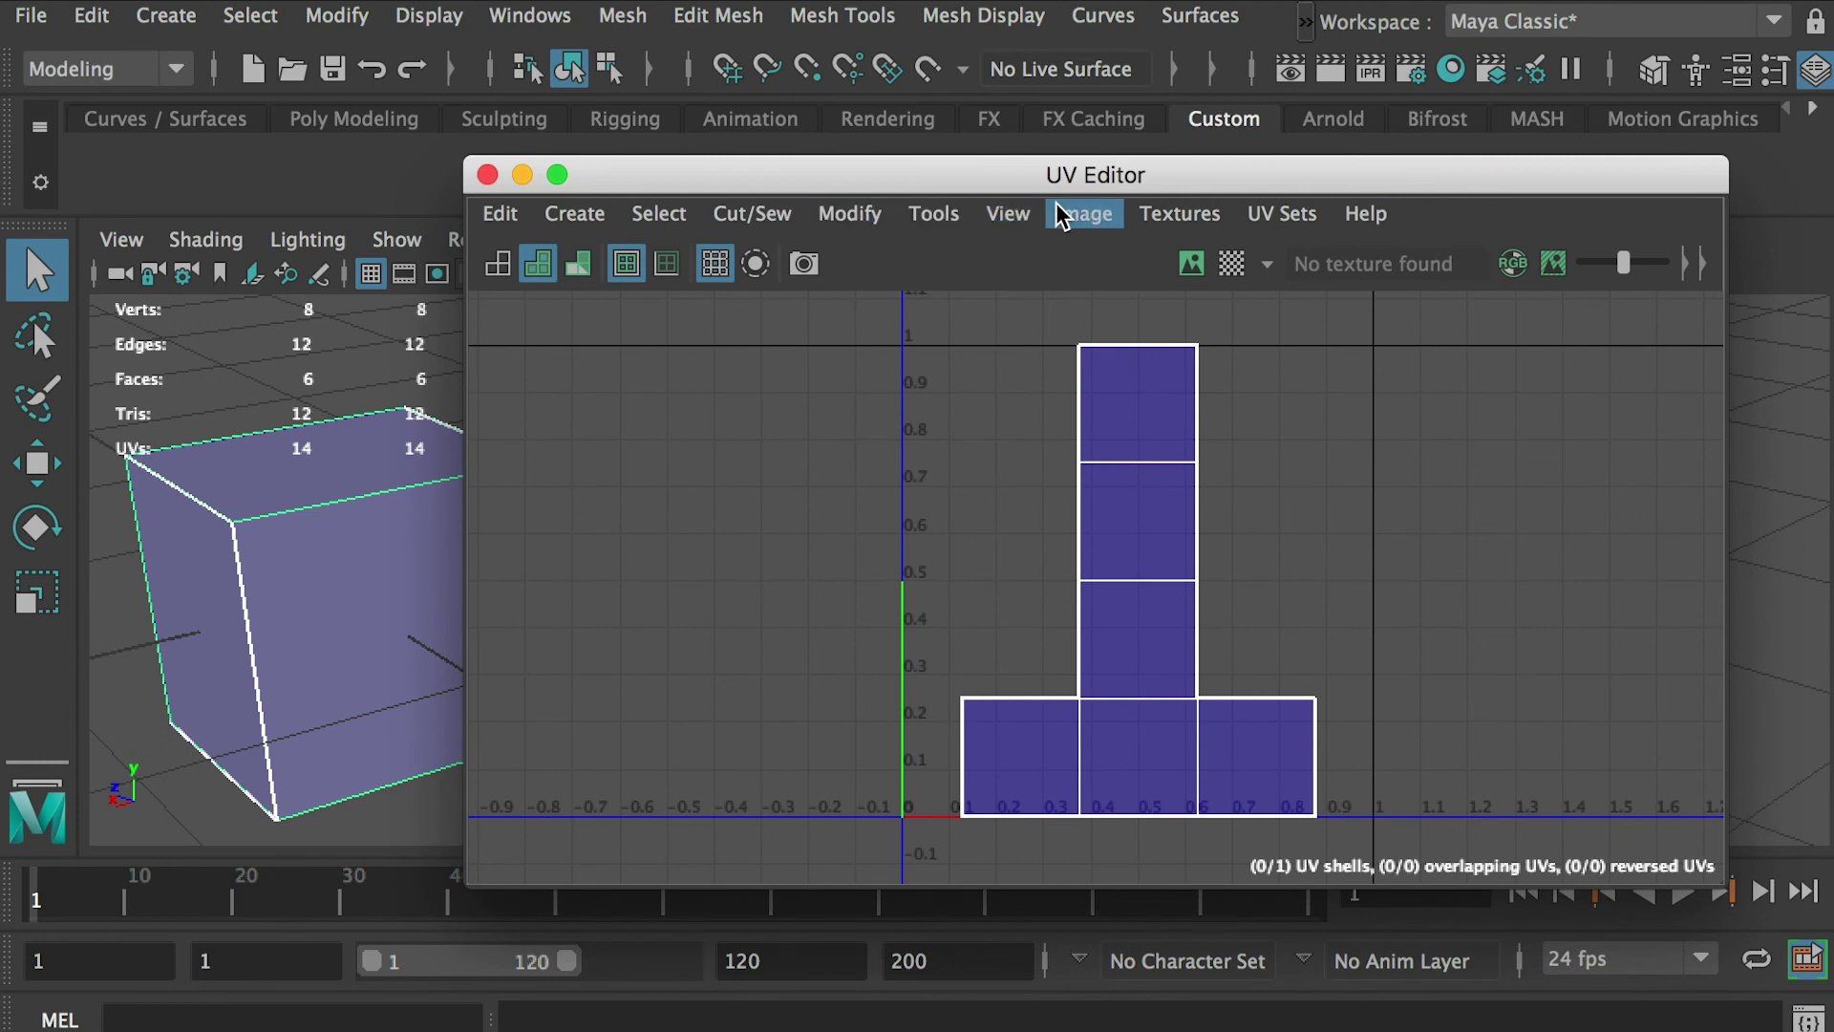
{"action": "left_click", "coordinate": [1079, 215]}
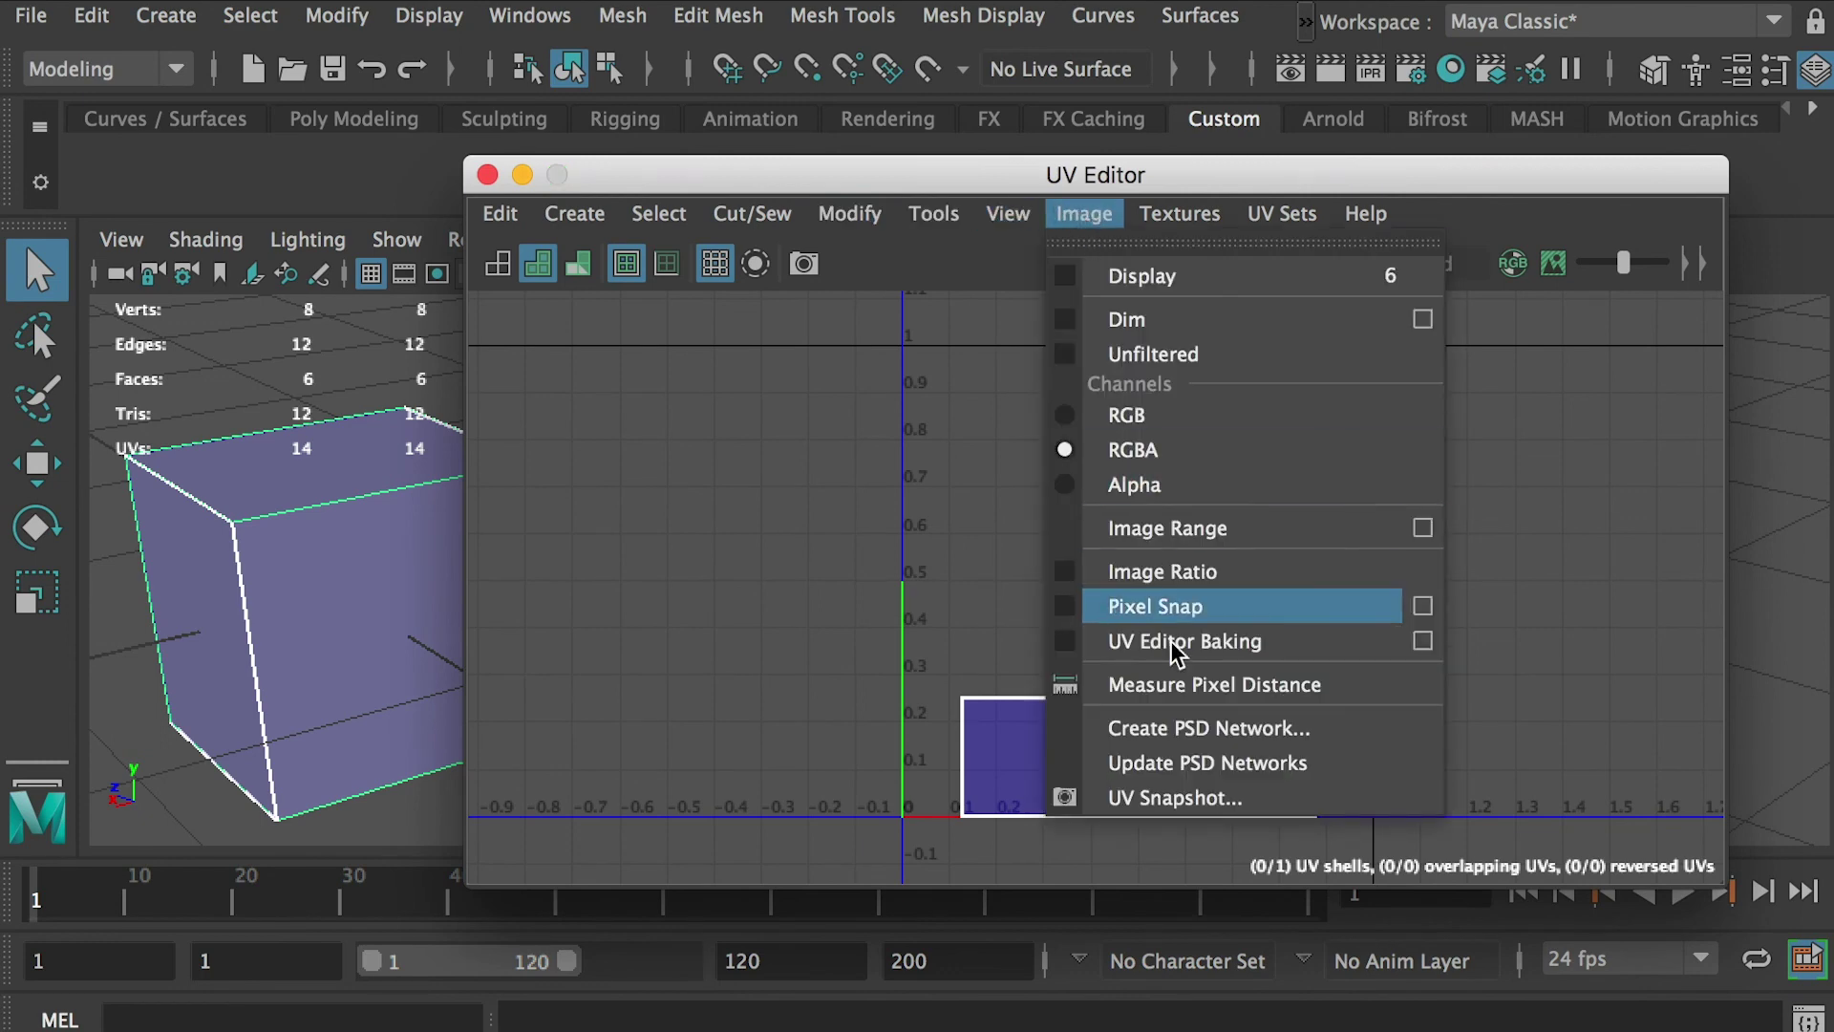
{"action": "left_click", "coordinate": [1213, 800]}
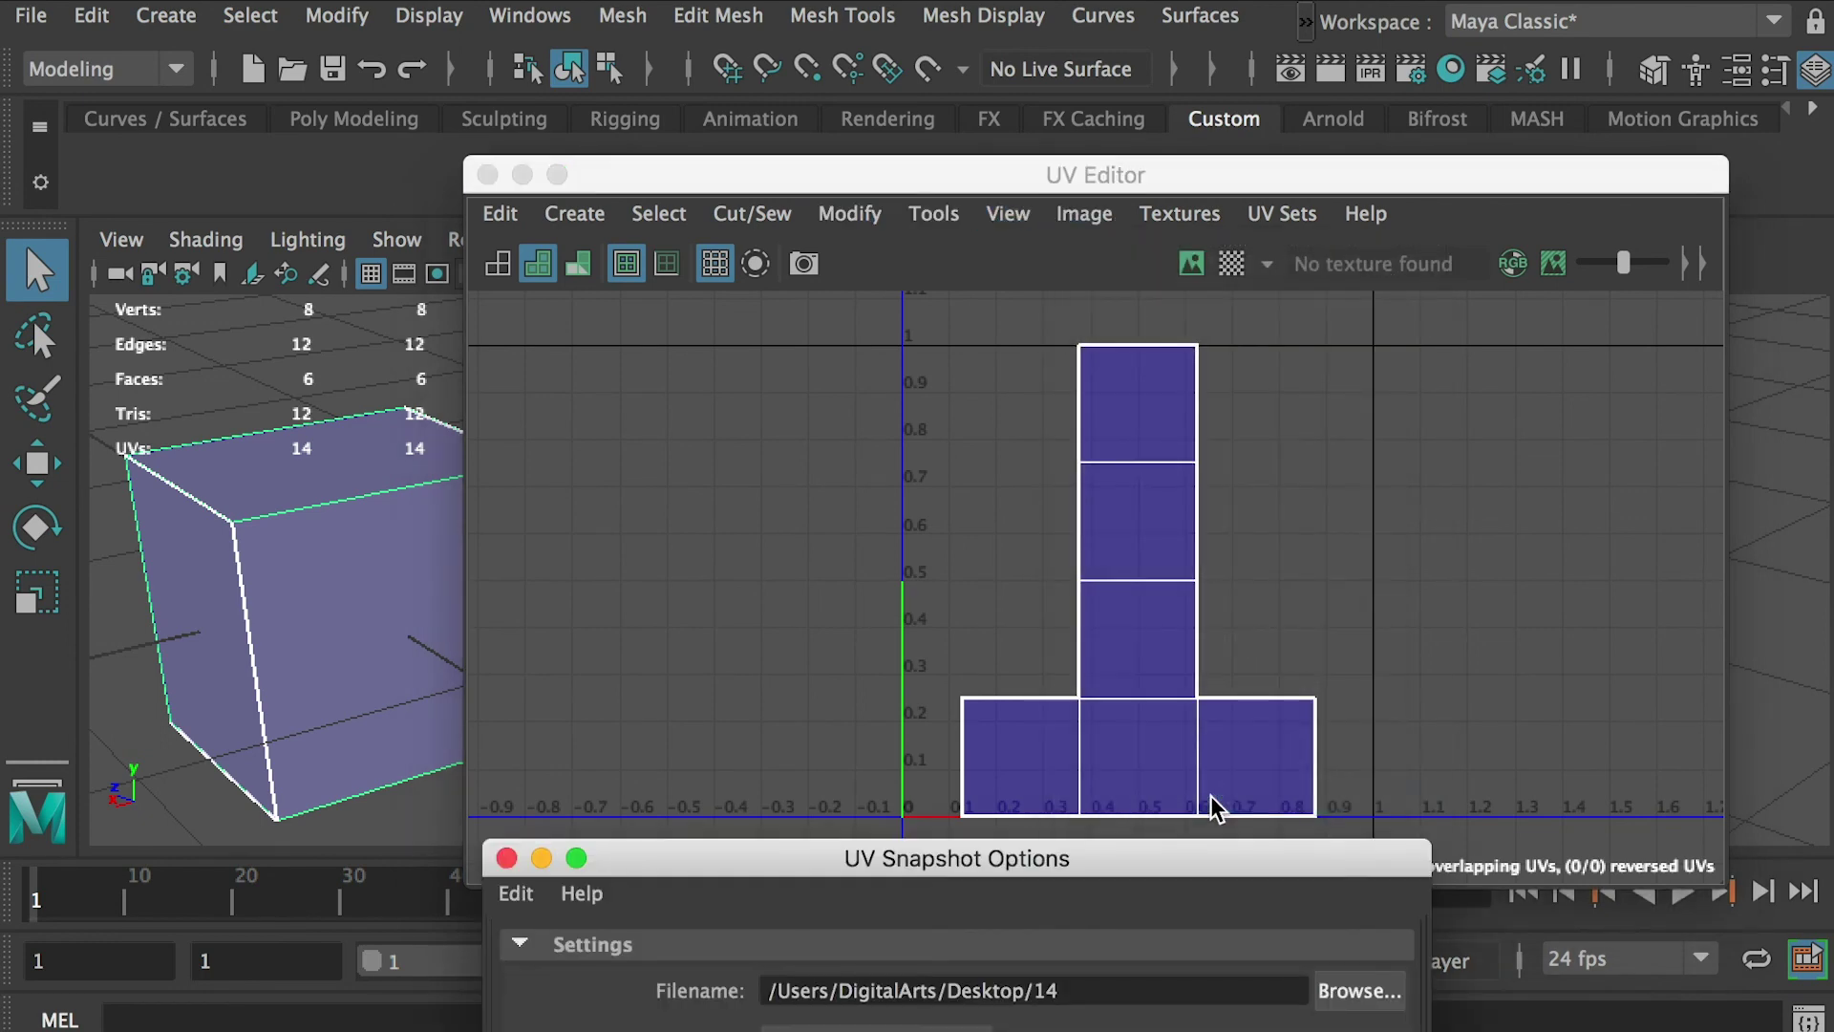
Keep the Desktop file name 14 for the UV snapshot and choose PNG as its image format.
{"action": "left_click_drag", "start_coordinate": [1143, 856], "coordinate": [899, 553]}
{"action": "left_click_drag", "start_coordinate": [811, 695], "coordinate": [730, 694]}
{"action": "left_click_drag", "start_coordinate": [825, 556], "coordinate": [863, 394]}
{"action": "left_click_drag", "start_coordinate": [867, 532], "coordinate": [839, 531]}
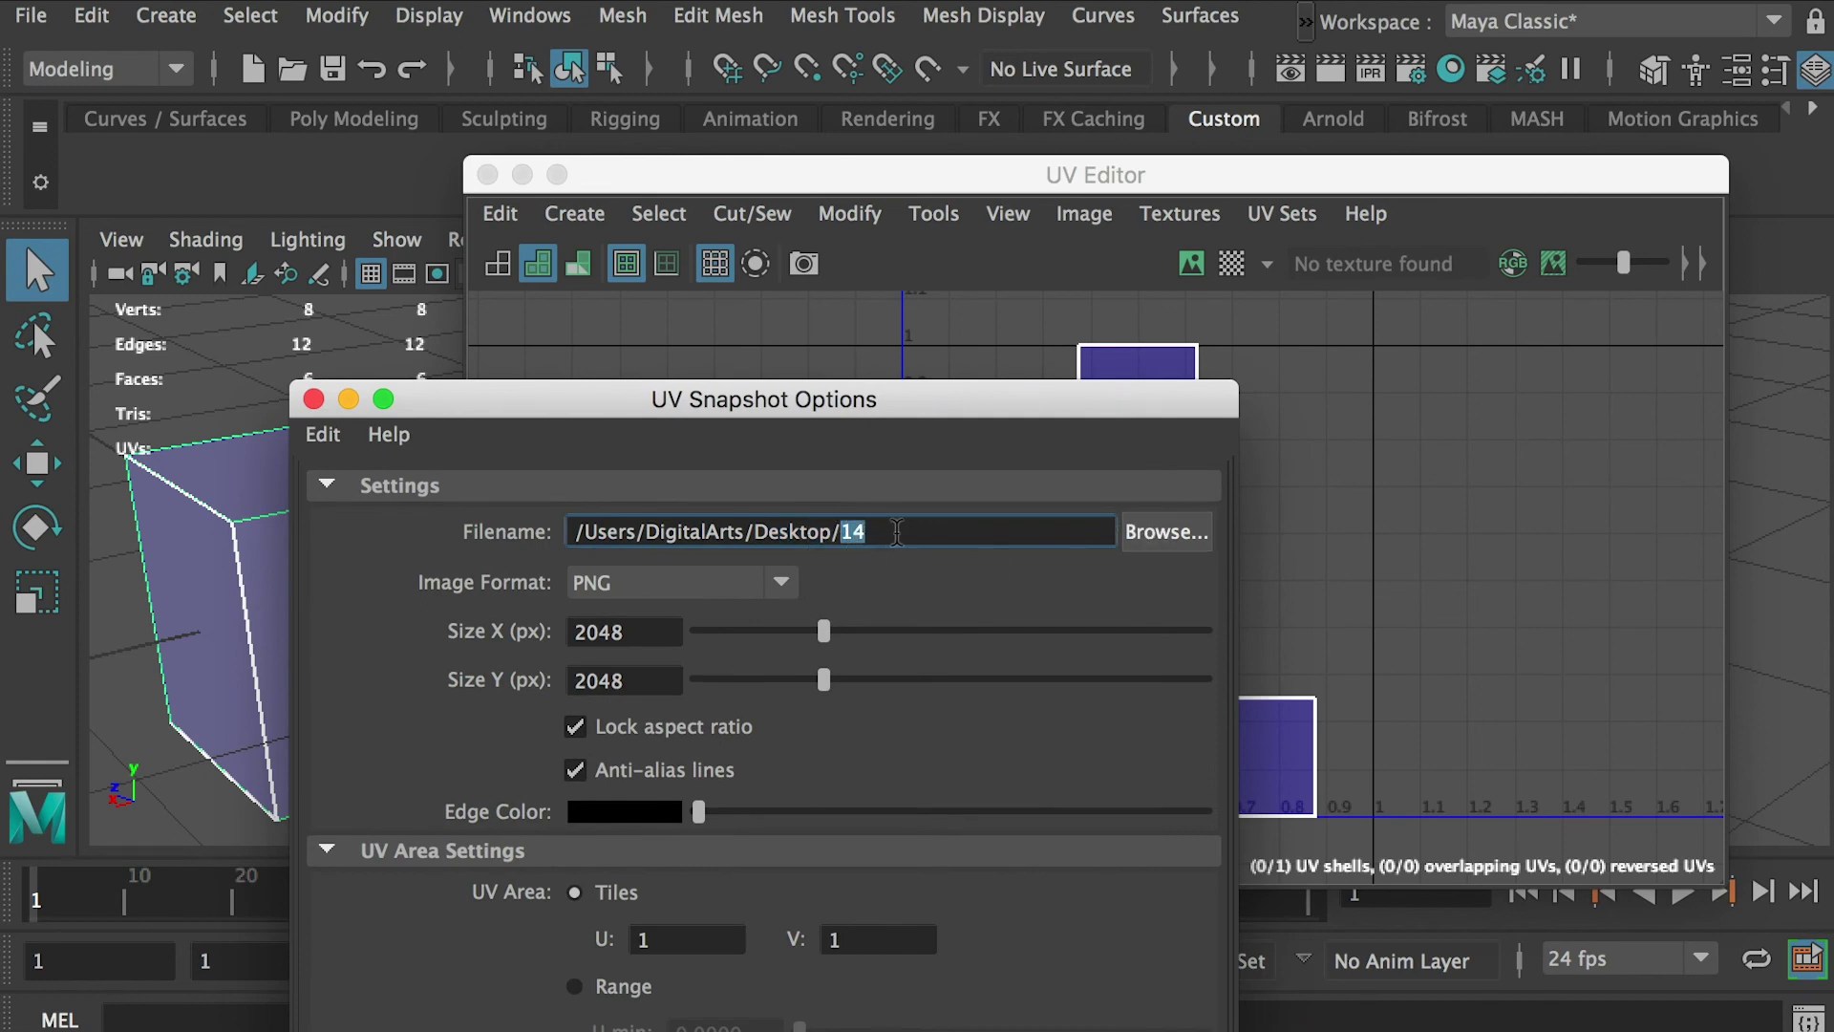
{"action": "left_click", "coordinate": [709, 578]}
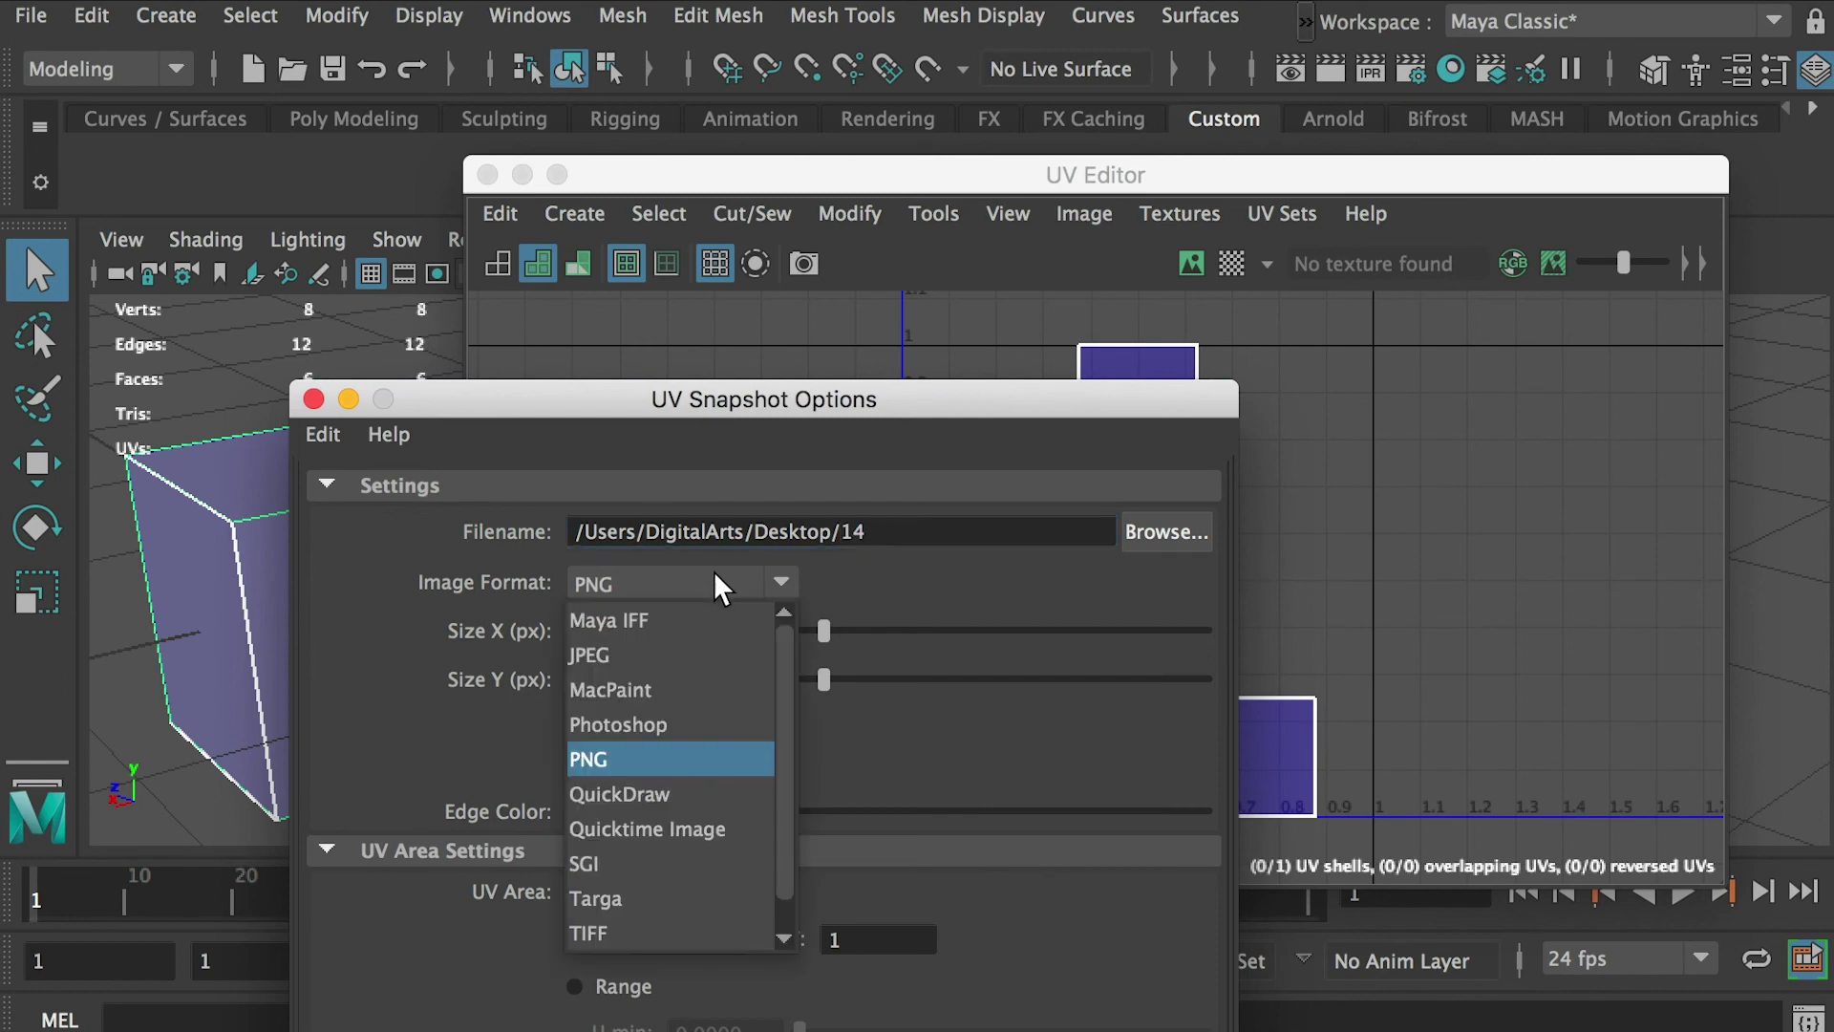
{"action": "left_click", "coordinate": [615, 761]}
{"action": "left_click_drag", "start_coordinate": [656, 387], "coordinate": [1011, 83]}
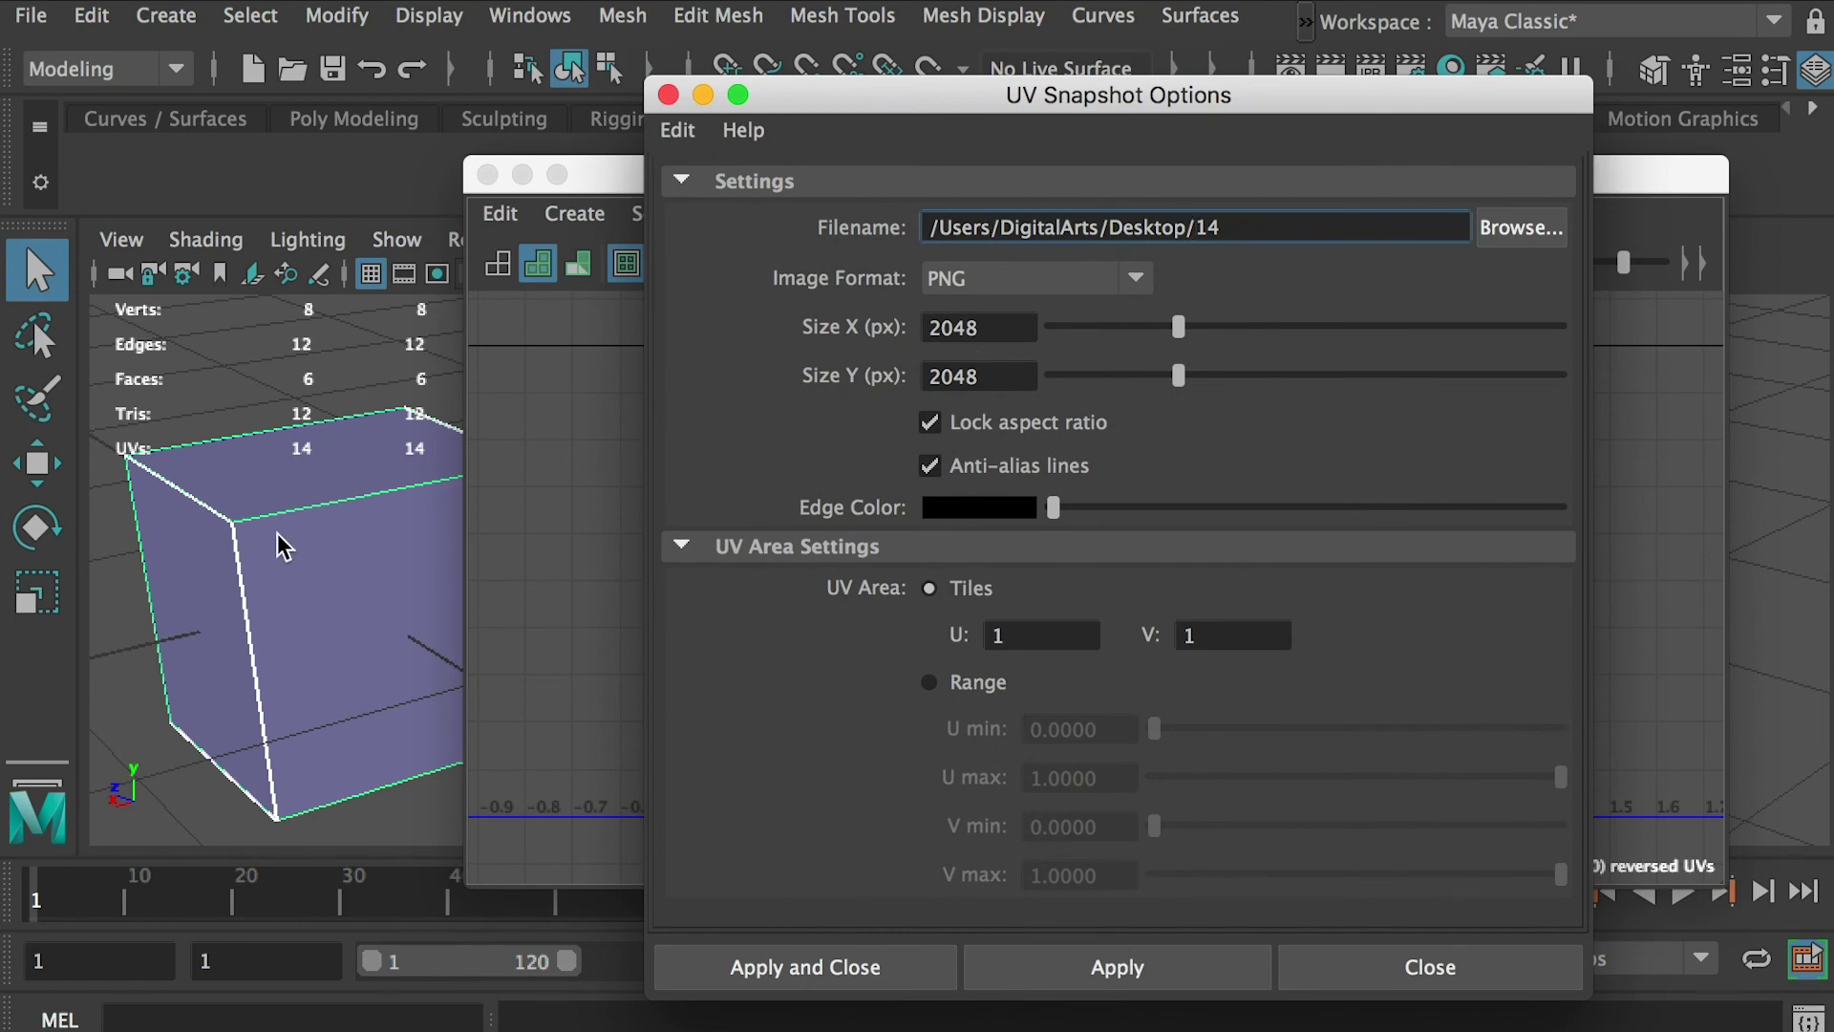
Save the UV snapshot at 2048 by 2048 px and close its options.
{"action": "left_click_drag", "start_coordinate": [1004, 325], "coordinate": [917, 320]}
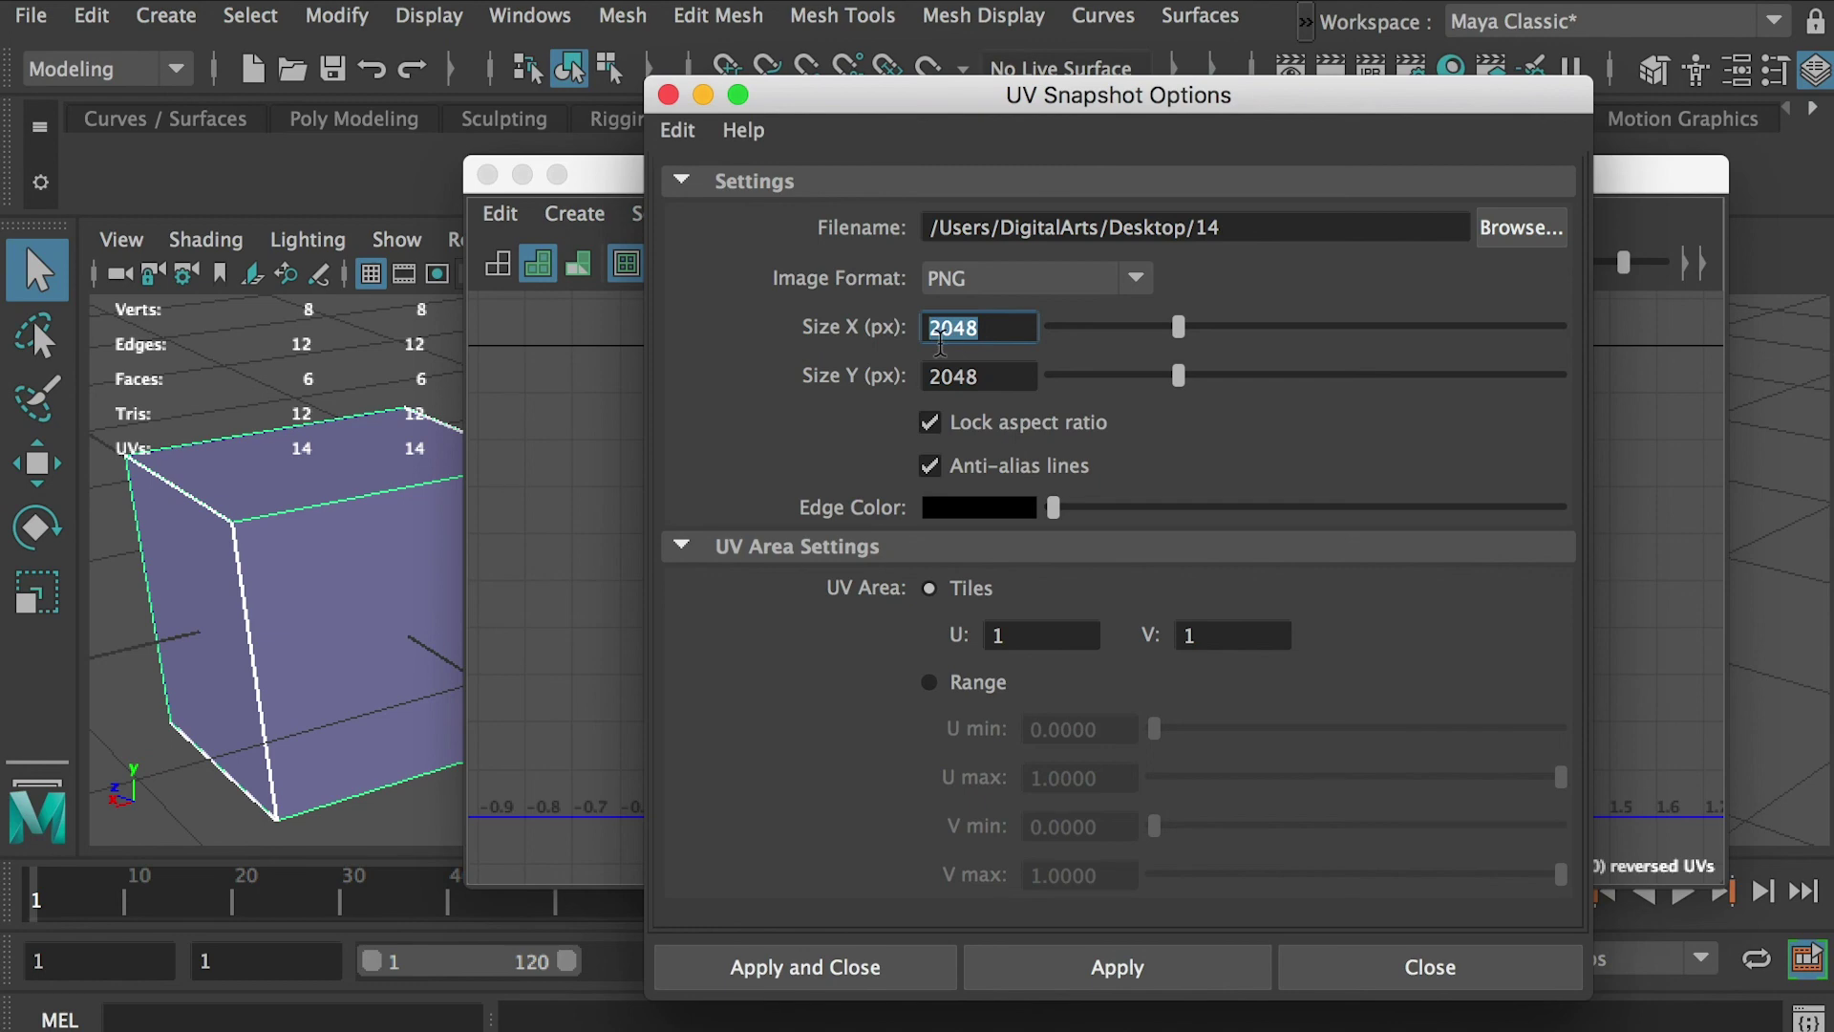
{"action": "left_click_drag", "start_coordinate": [984, 375], "coordinate": [929, 374]}
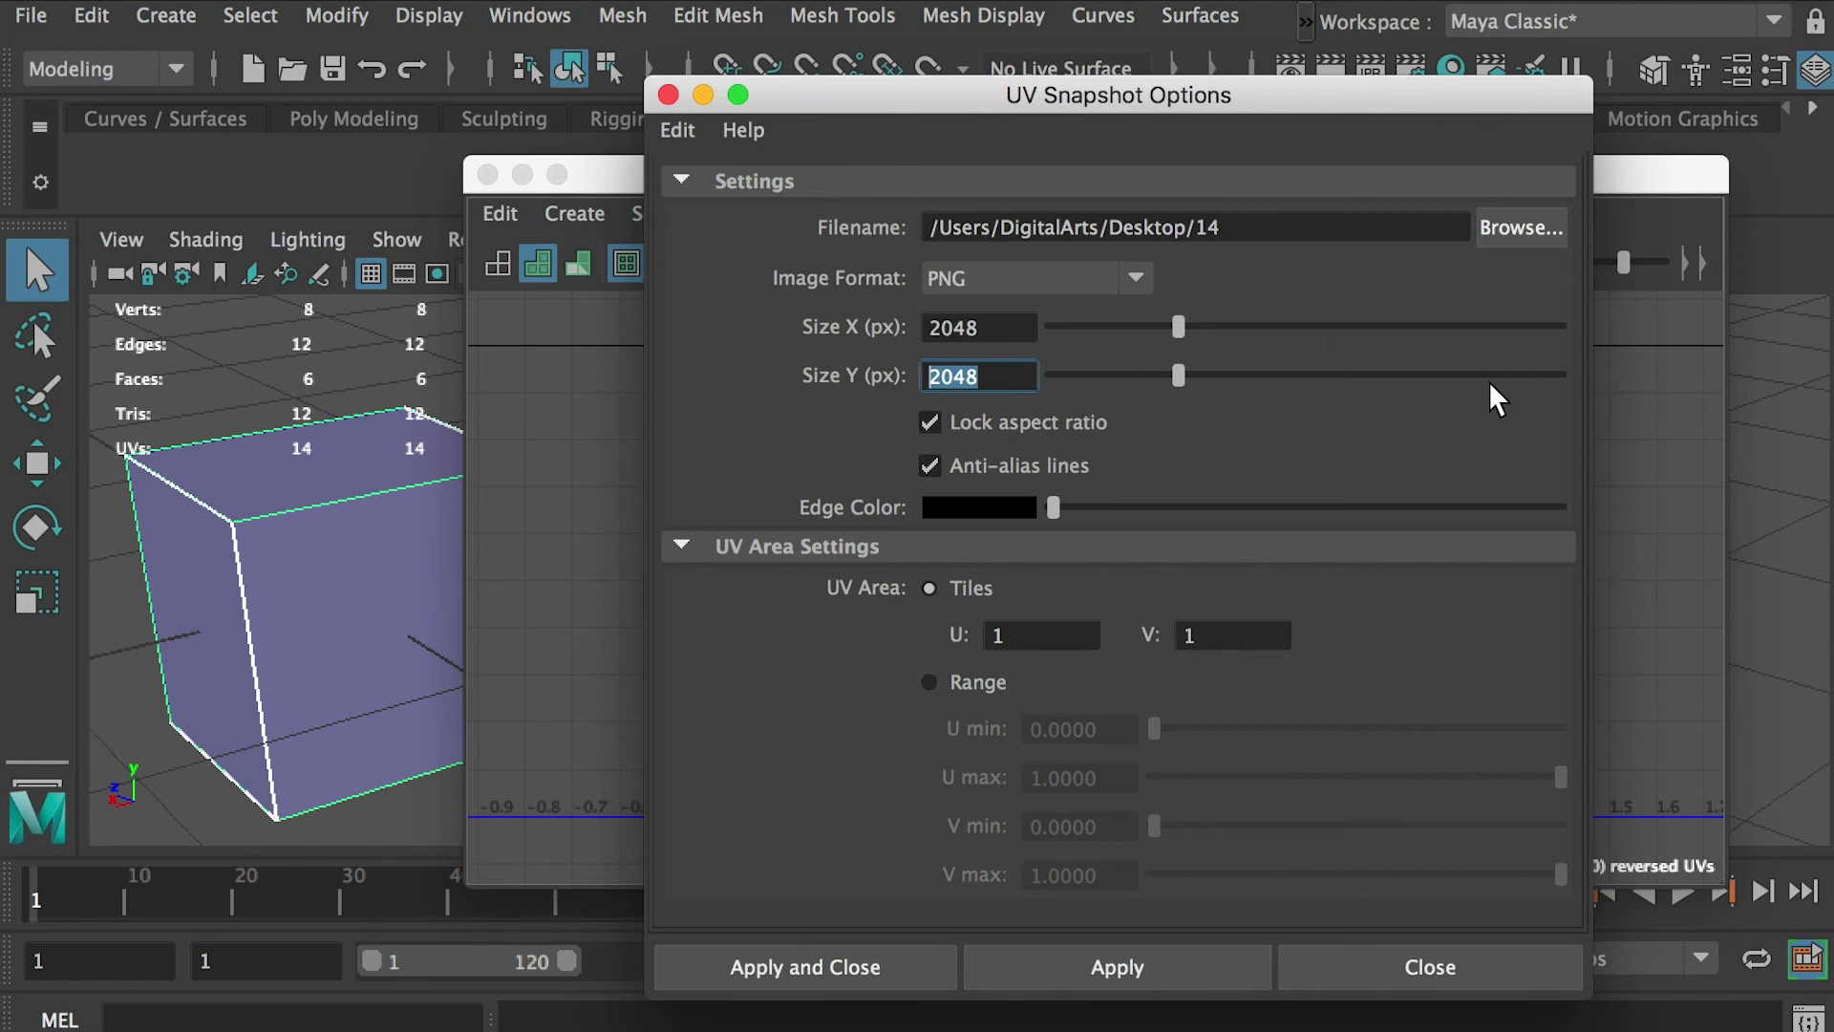
{"action": "left_click_drag", "start_coordinate": [1196, 73], "coordinate": [1285, 18]}
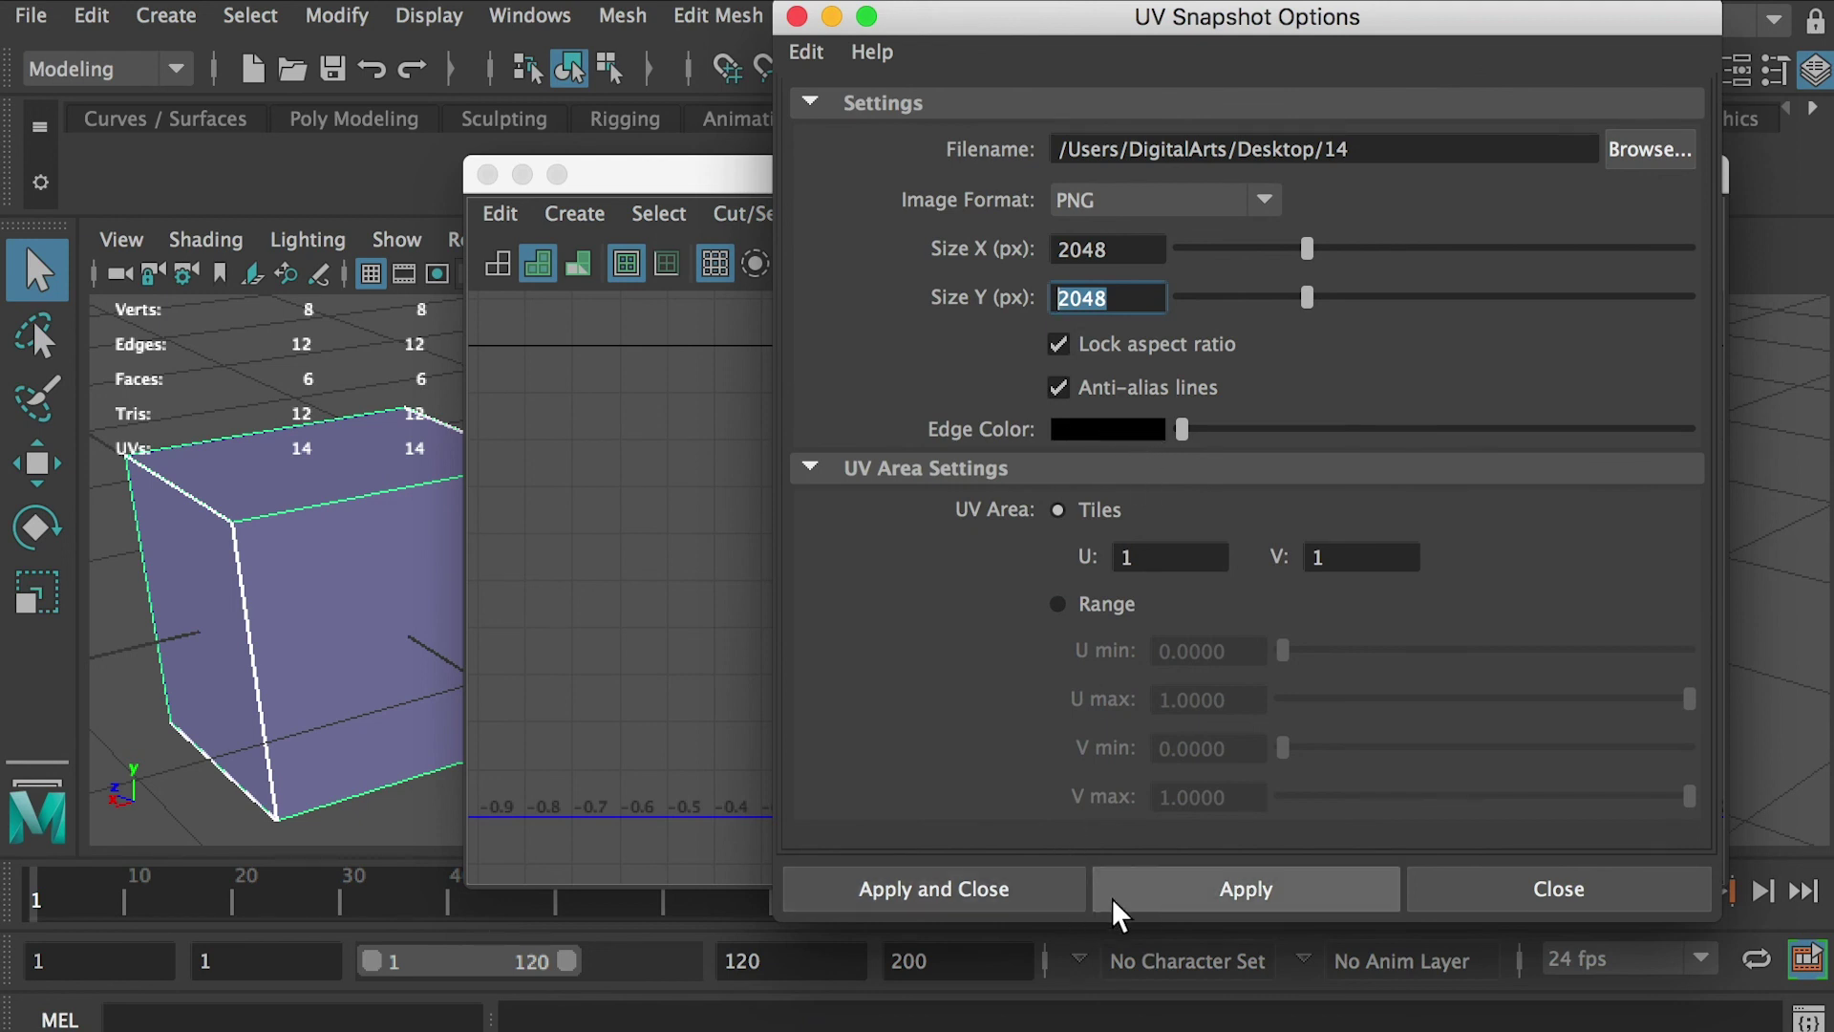
{"action": "left_click", "coordinate": [1004, 893]}
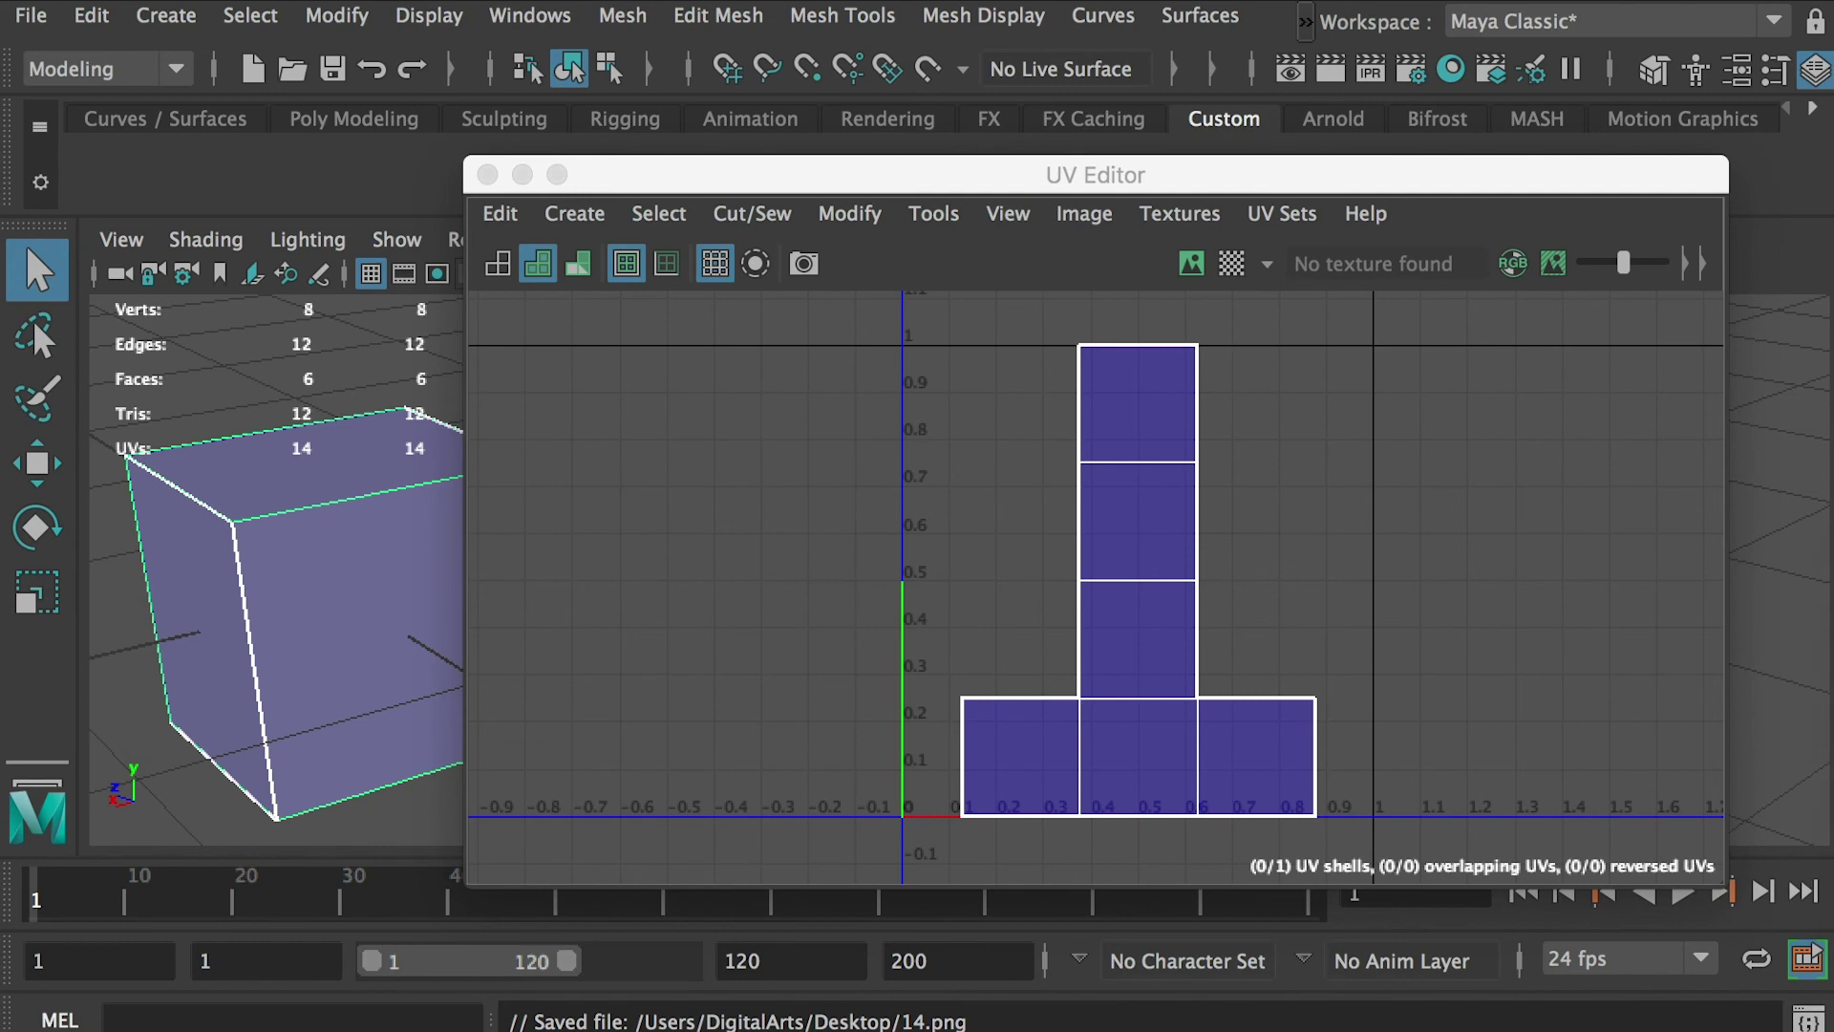
Switch to Finder, open 14.png from the 0Texture folder and fit its window to show the whole UV layout.
{"action": "key", "text": "super+Tab"}
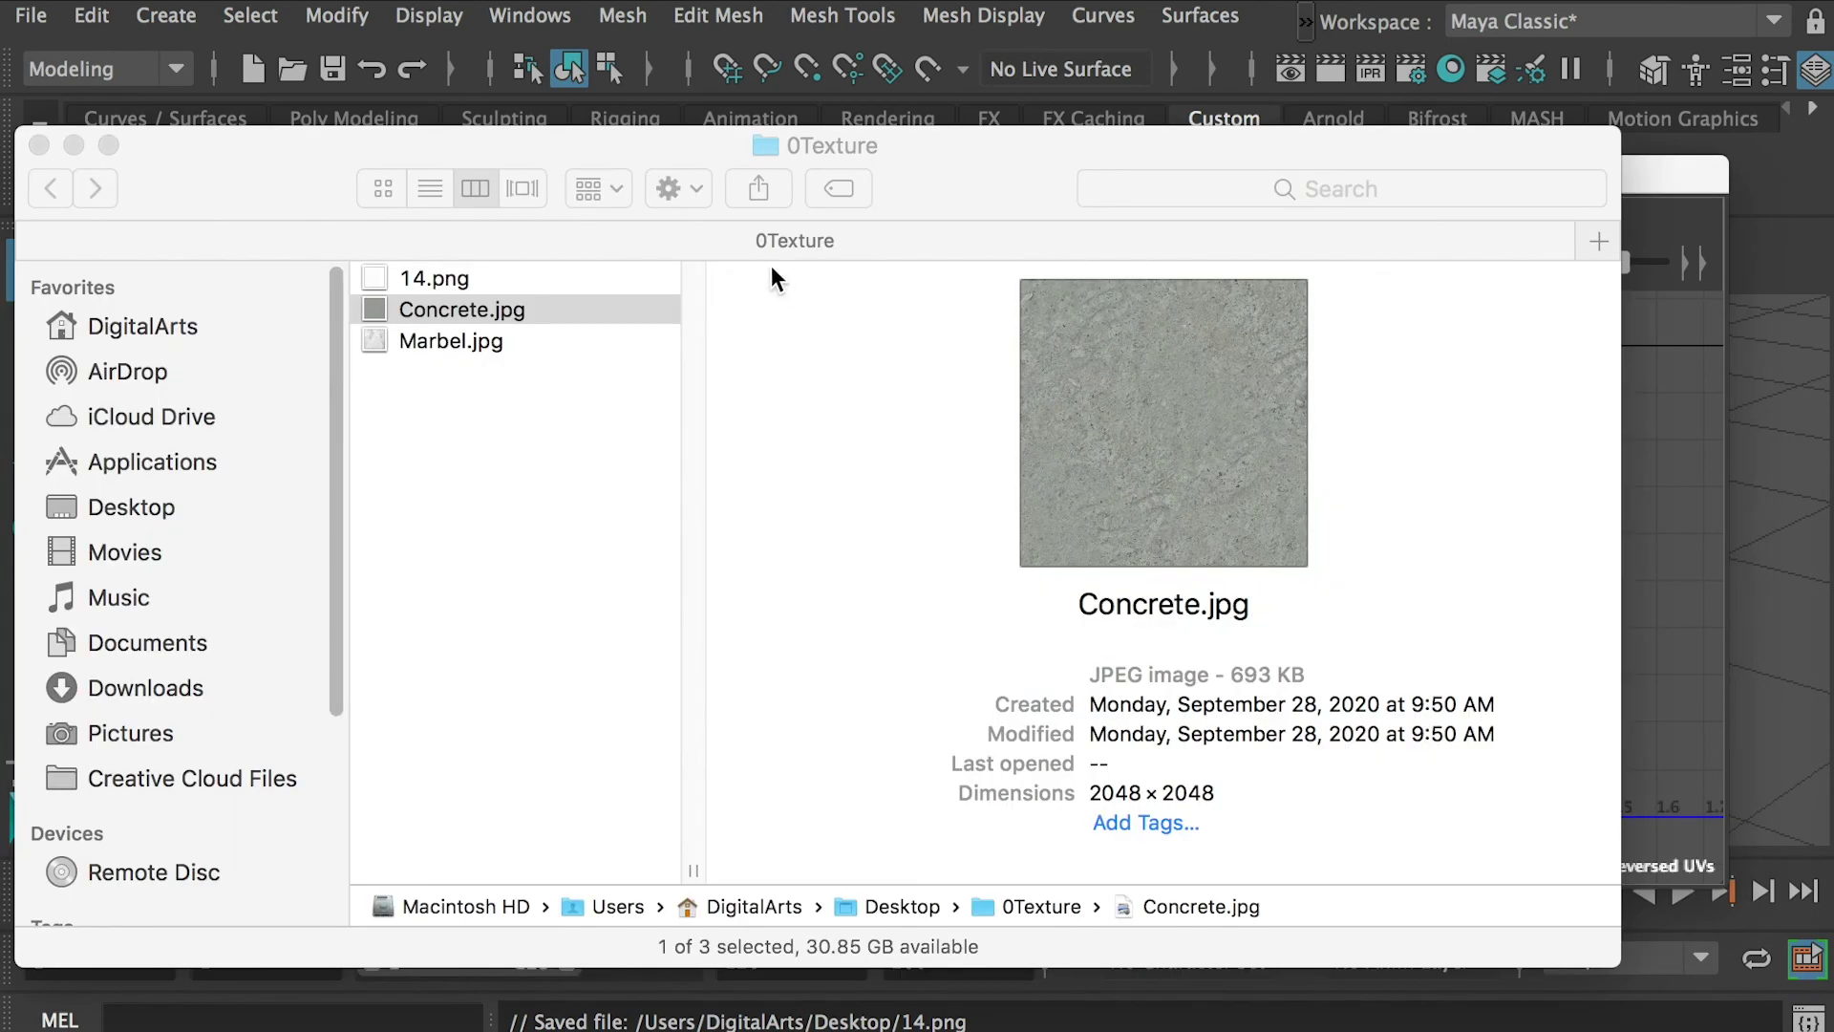
{"action": "left_click", "coordinate": [427, 285]}
{"action": "left_click", "coordinate": [428, 277]}
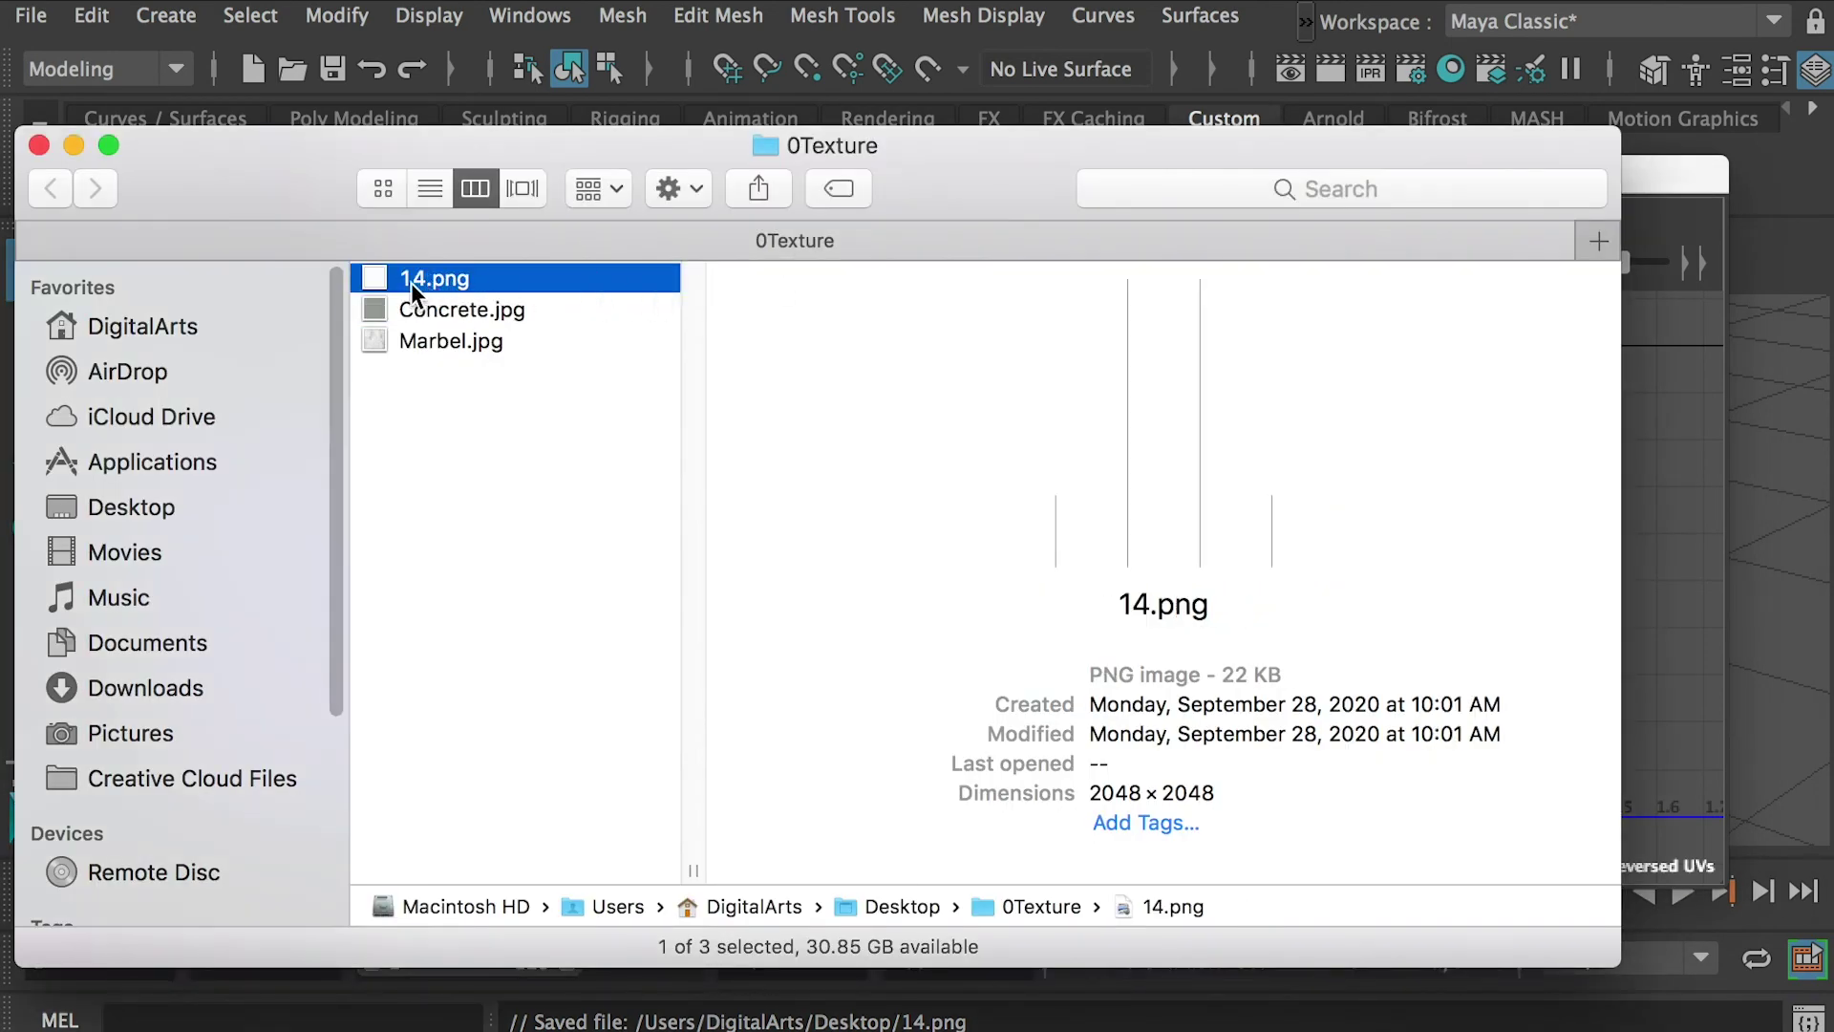
{"action": "double_click", "coordinate": [404, 277]}
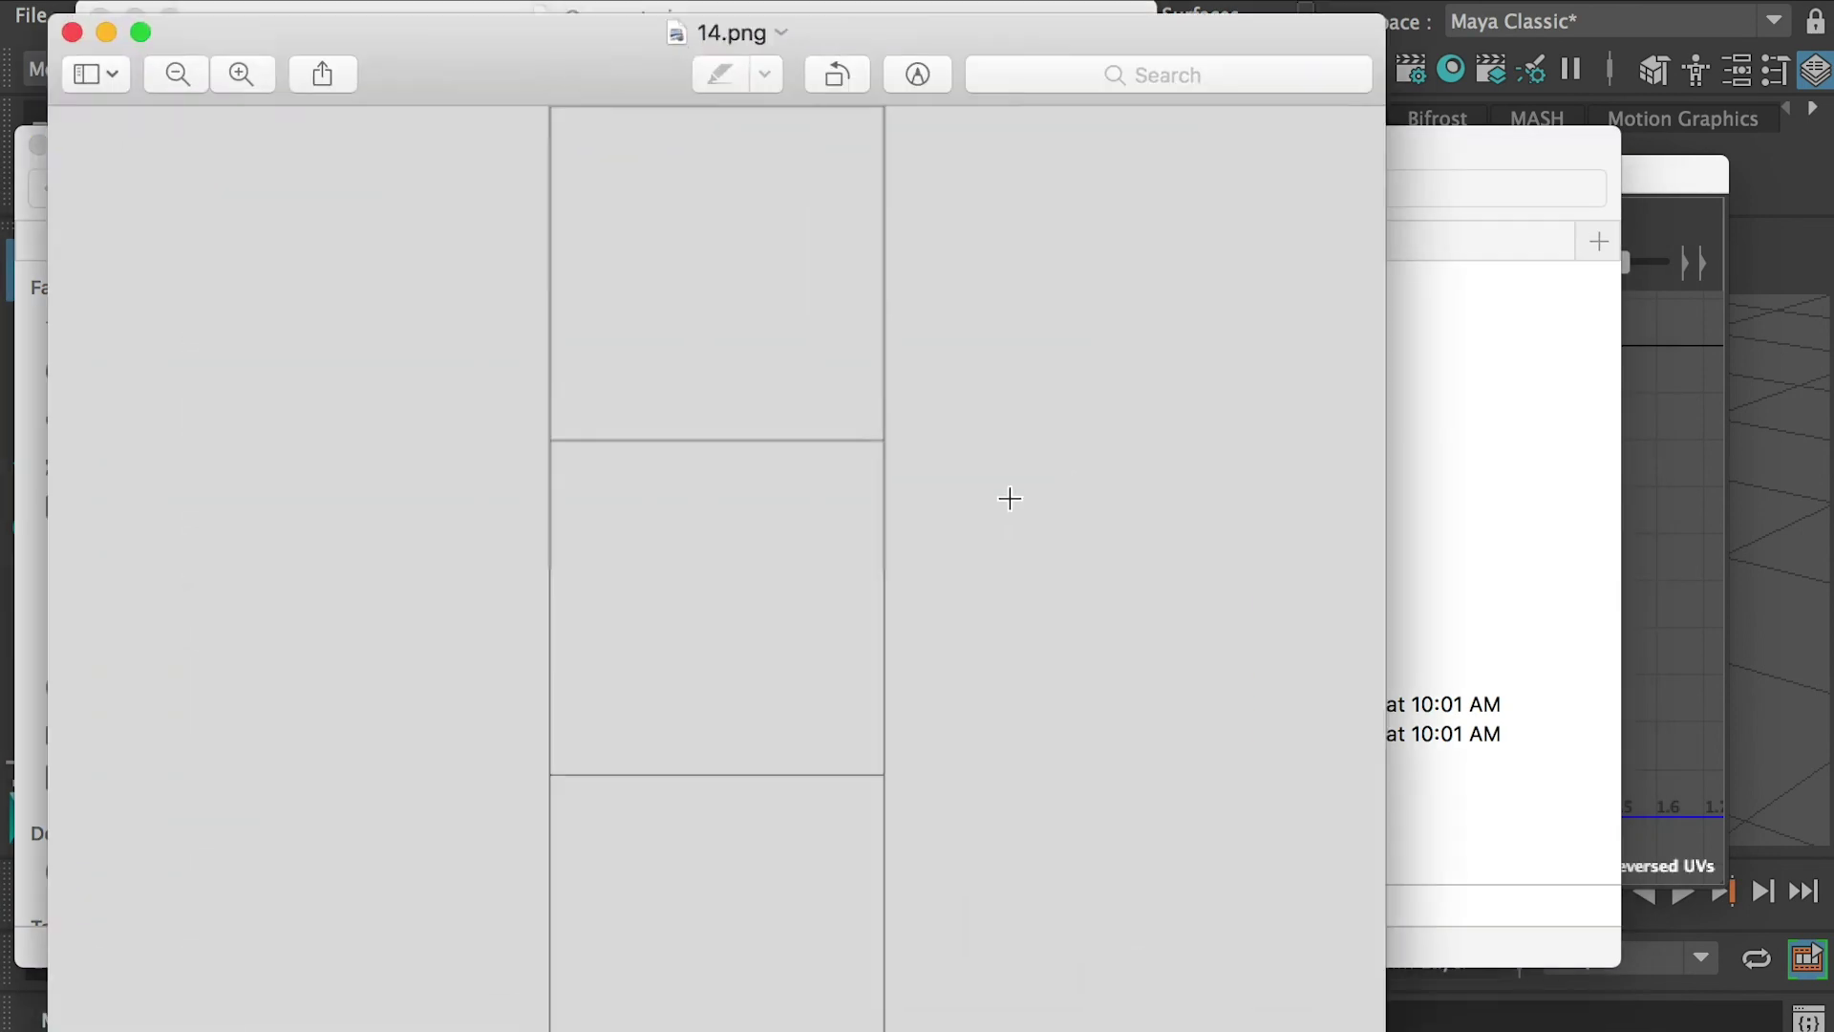
{"action": "left_click_drag", "start_coordinate": [1402, 1023], "coordinate": [1227, 968]}
{"action": "left_click_drag", "start_coordinate": [959, 29], "coordinate": [1153, 20]}
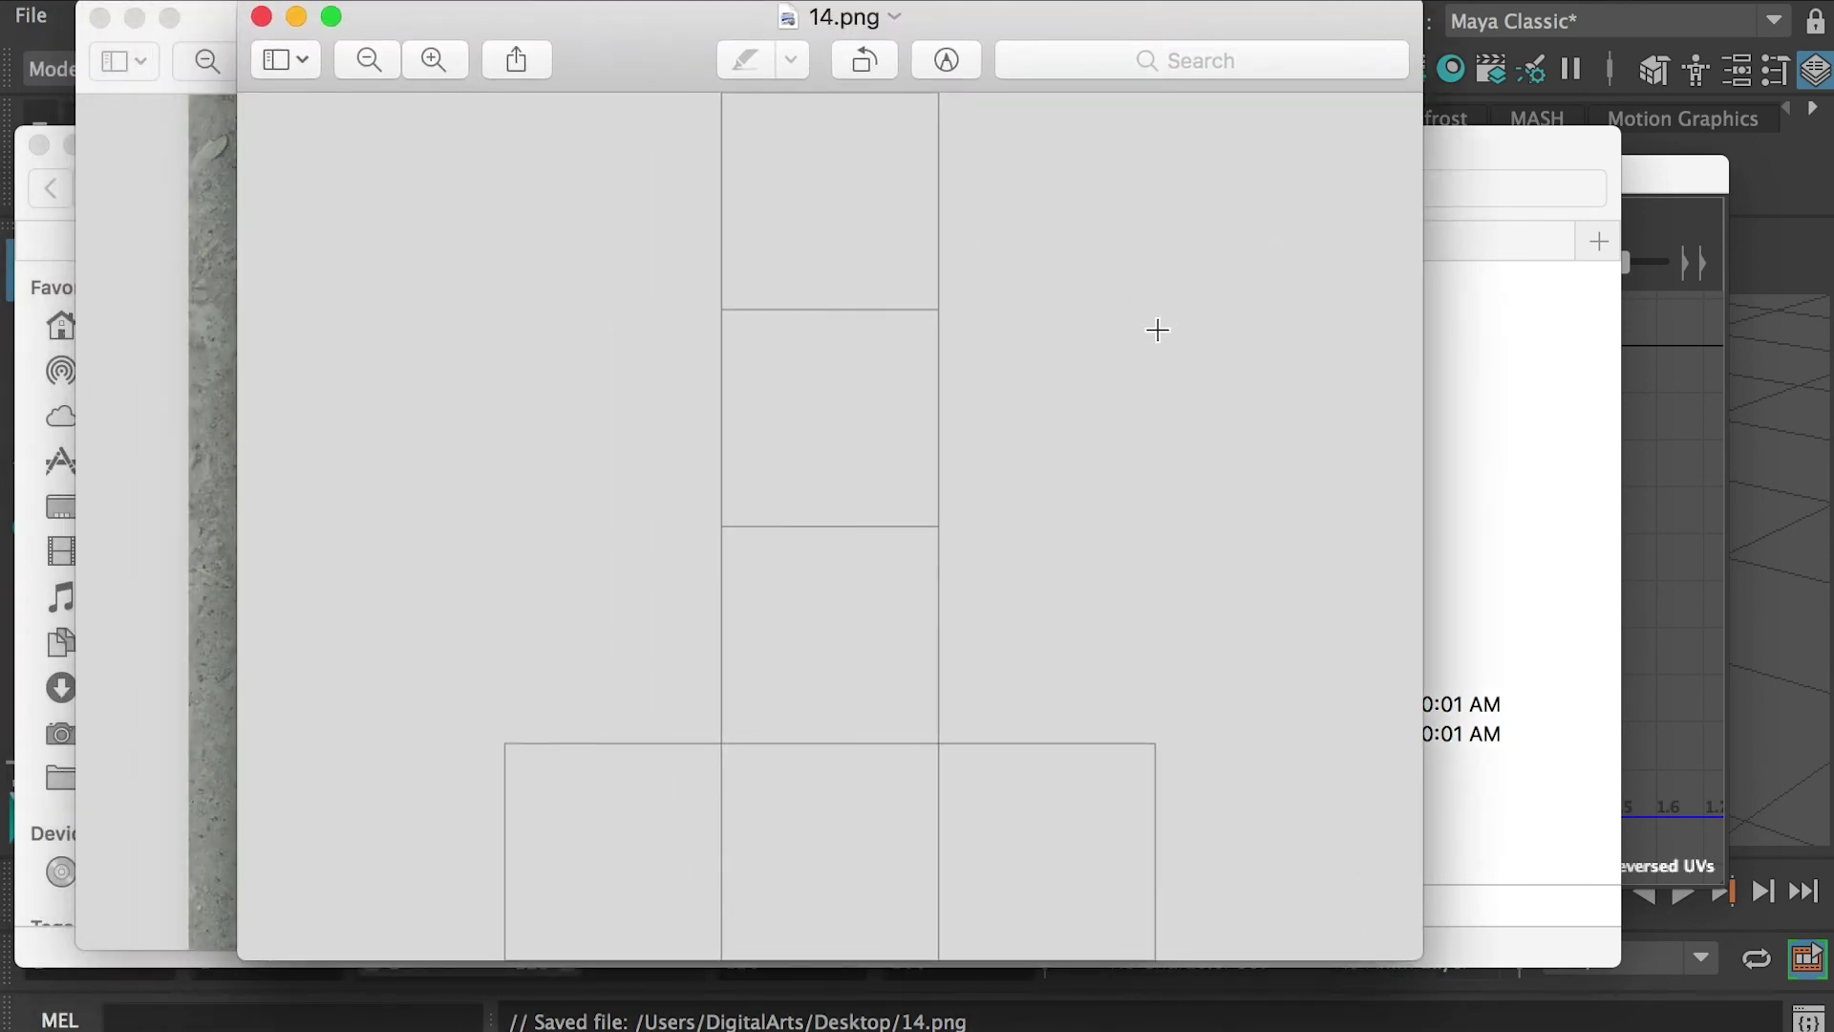
Mark the empty area beside the unfolded cube layout in 14.png with rectangular selections.
{"action": "left_click_drag", "start_coordinate": [1026, 152], "coordinate": [1332, 521]}
{"action": "left_click", "coordinate": [1324, 648]}
{"action": "left_click_drag", "start_coordinate": [1367, 704], "coordinate": [1143, 208]}
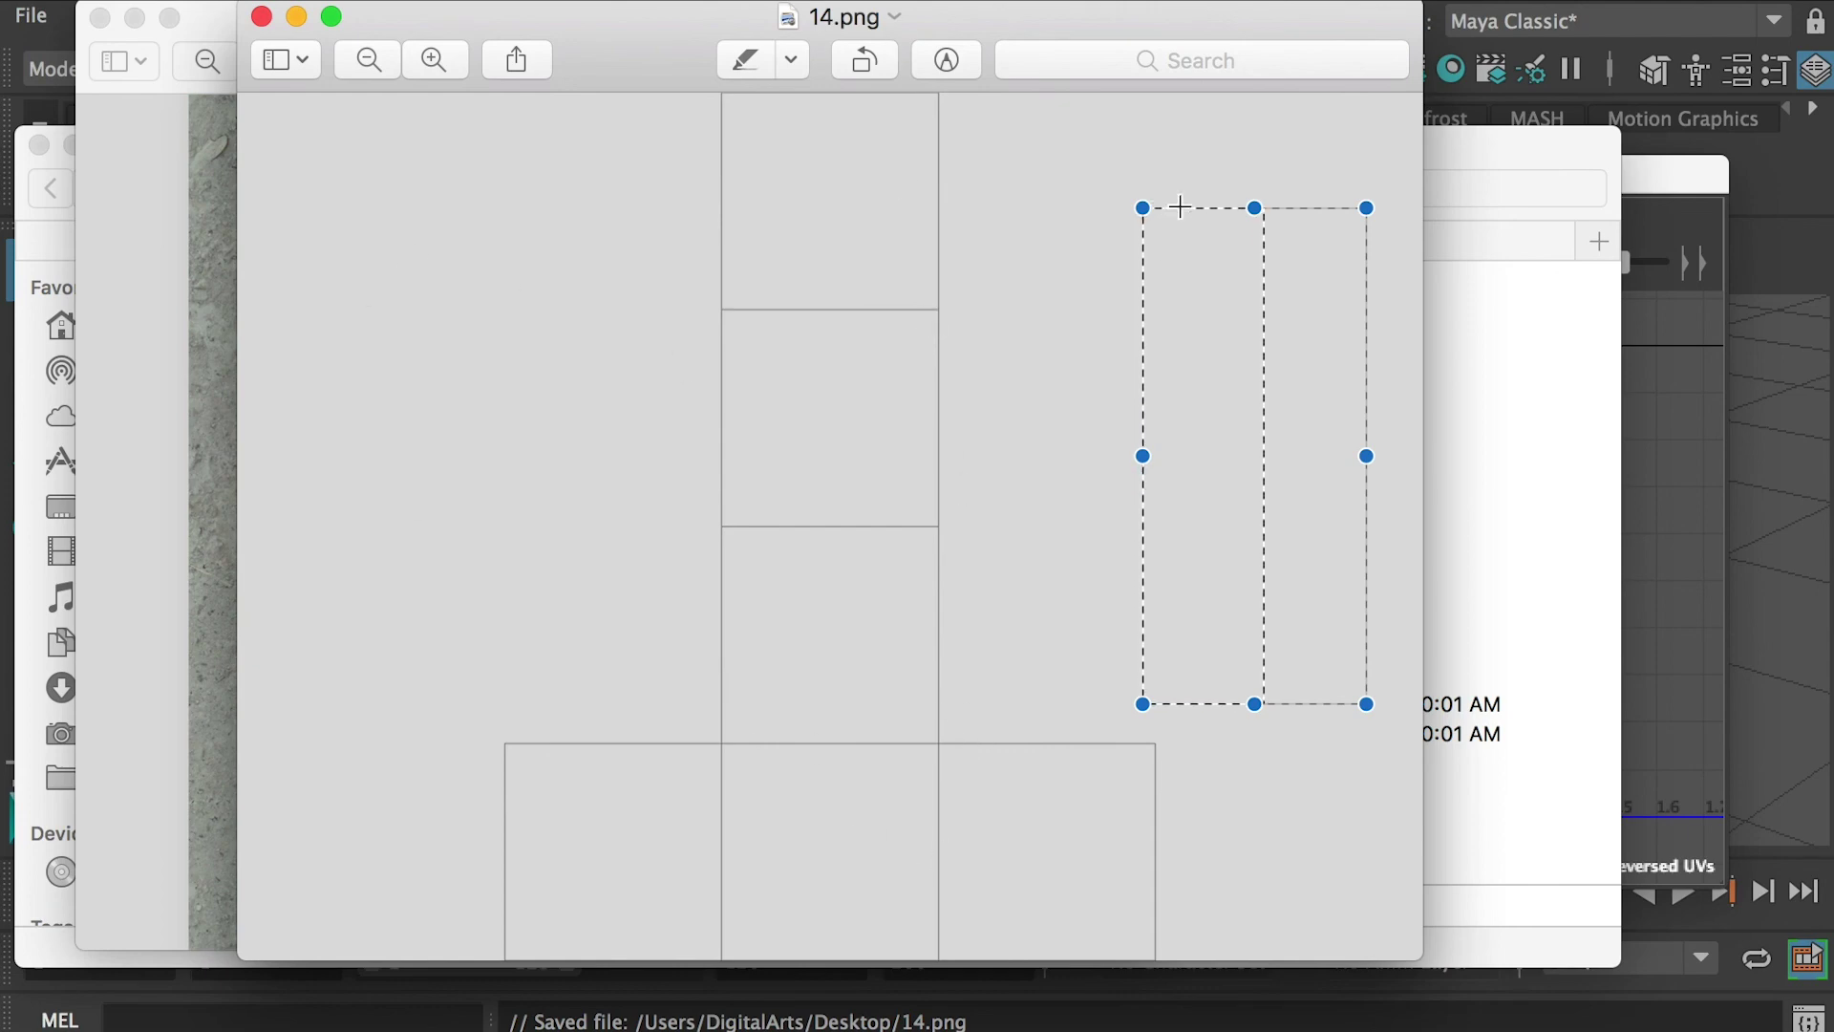
Close the 14.png and Concrete.jpg image windows and return to Maya's UV Editor.
{"action": "left_click", "coordinate": [1062, 248]}
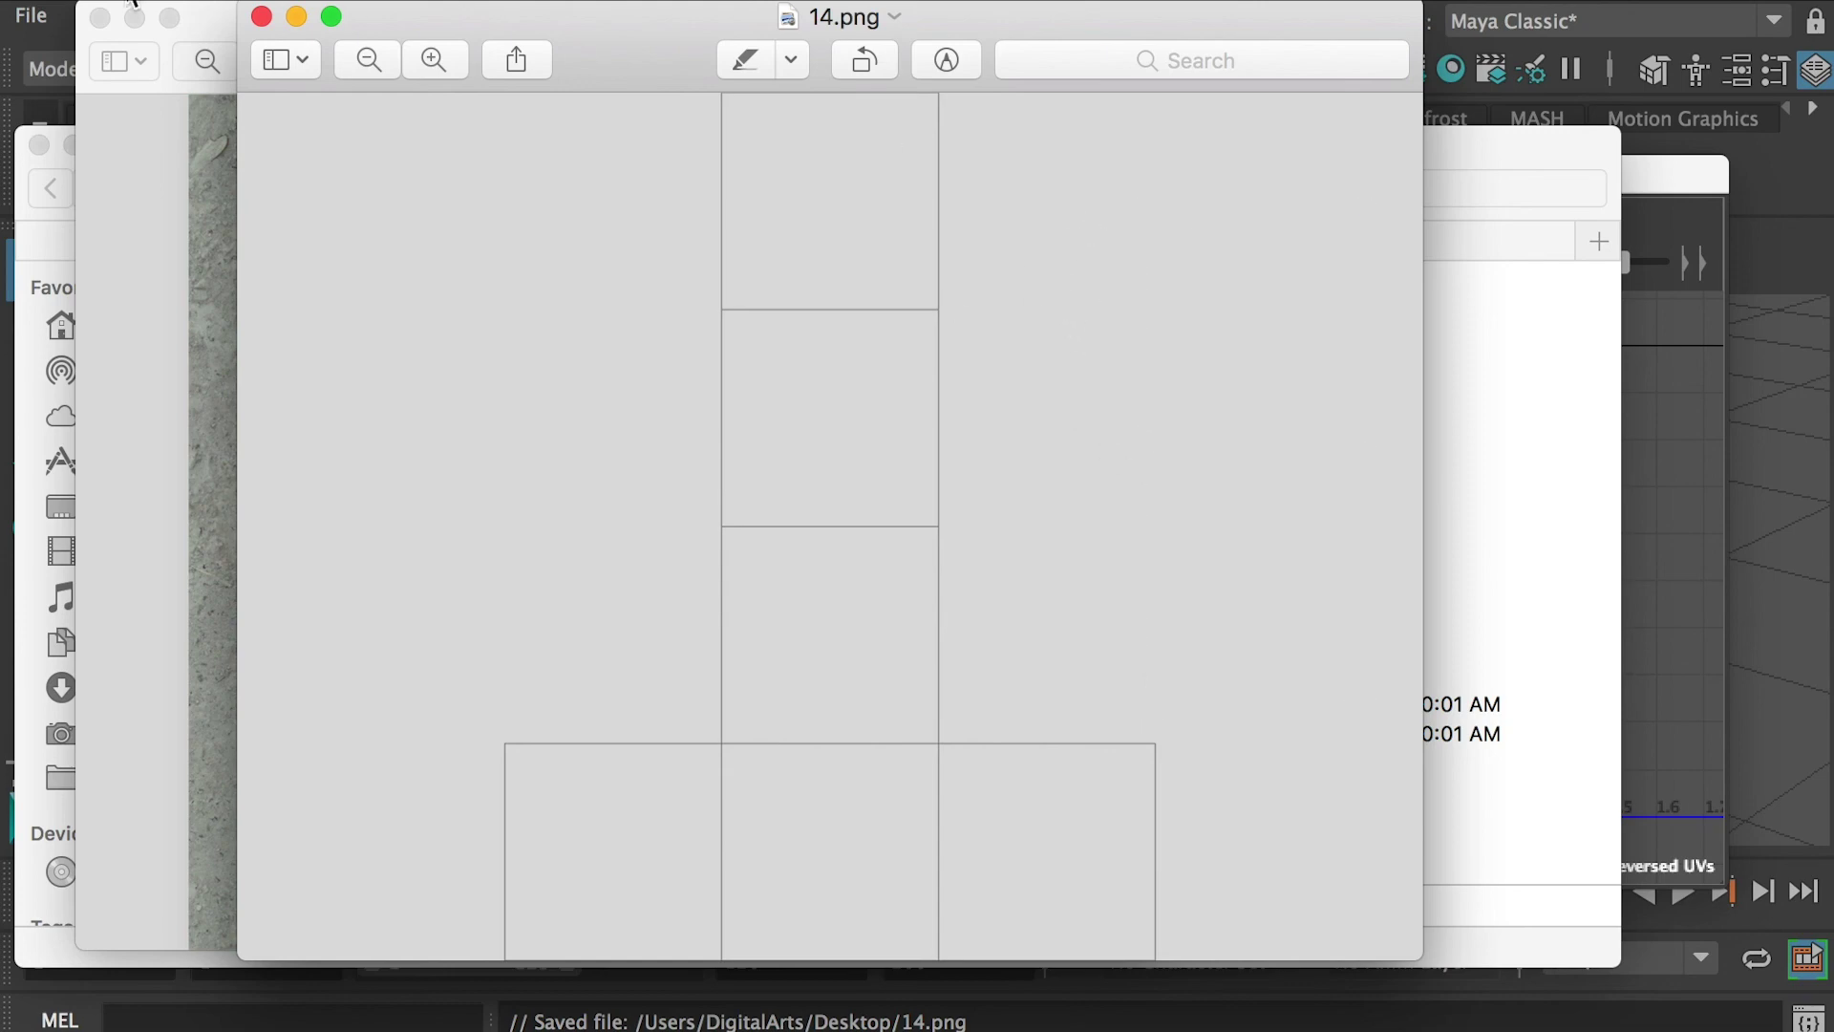
{"action": "left_click", "coordinate": [260, 17]}
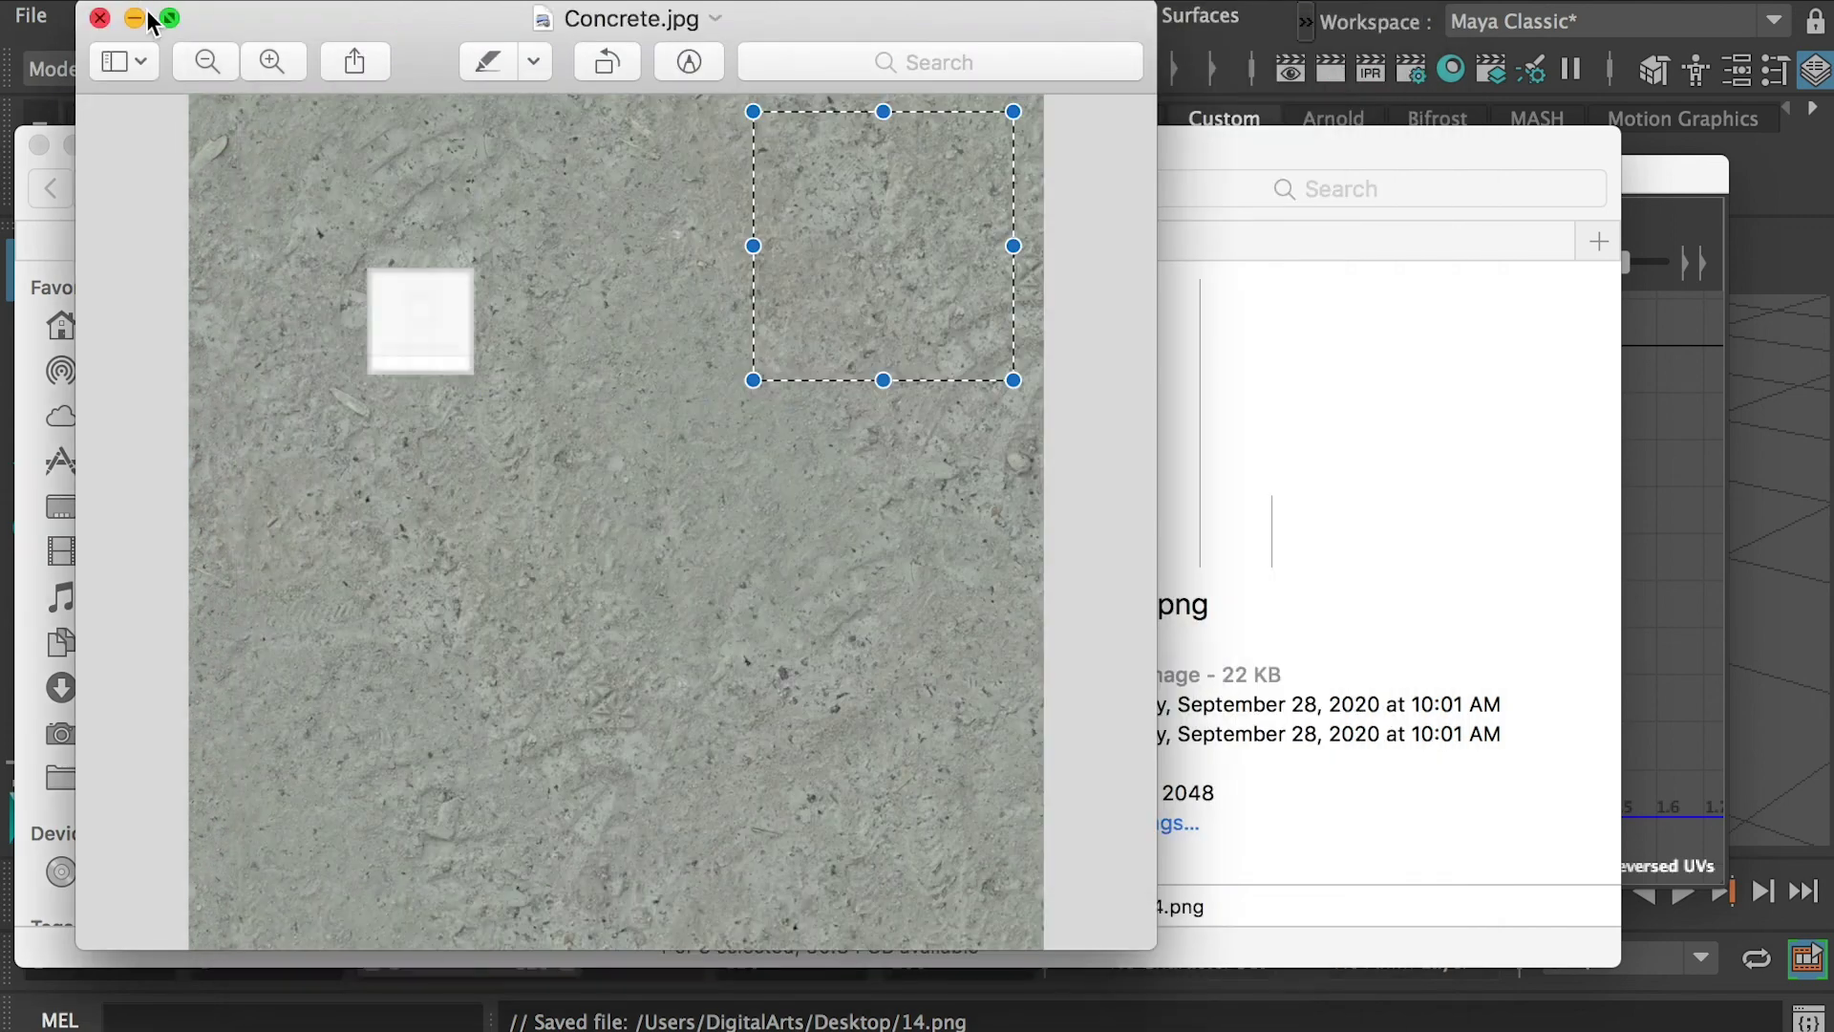
{"action": "key", "text": "super+w"}
{"action": "left_click", "coordinate": [1650, 176]}
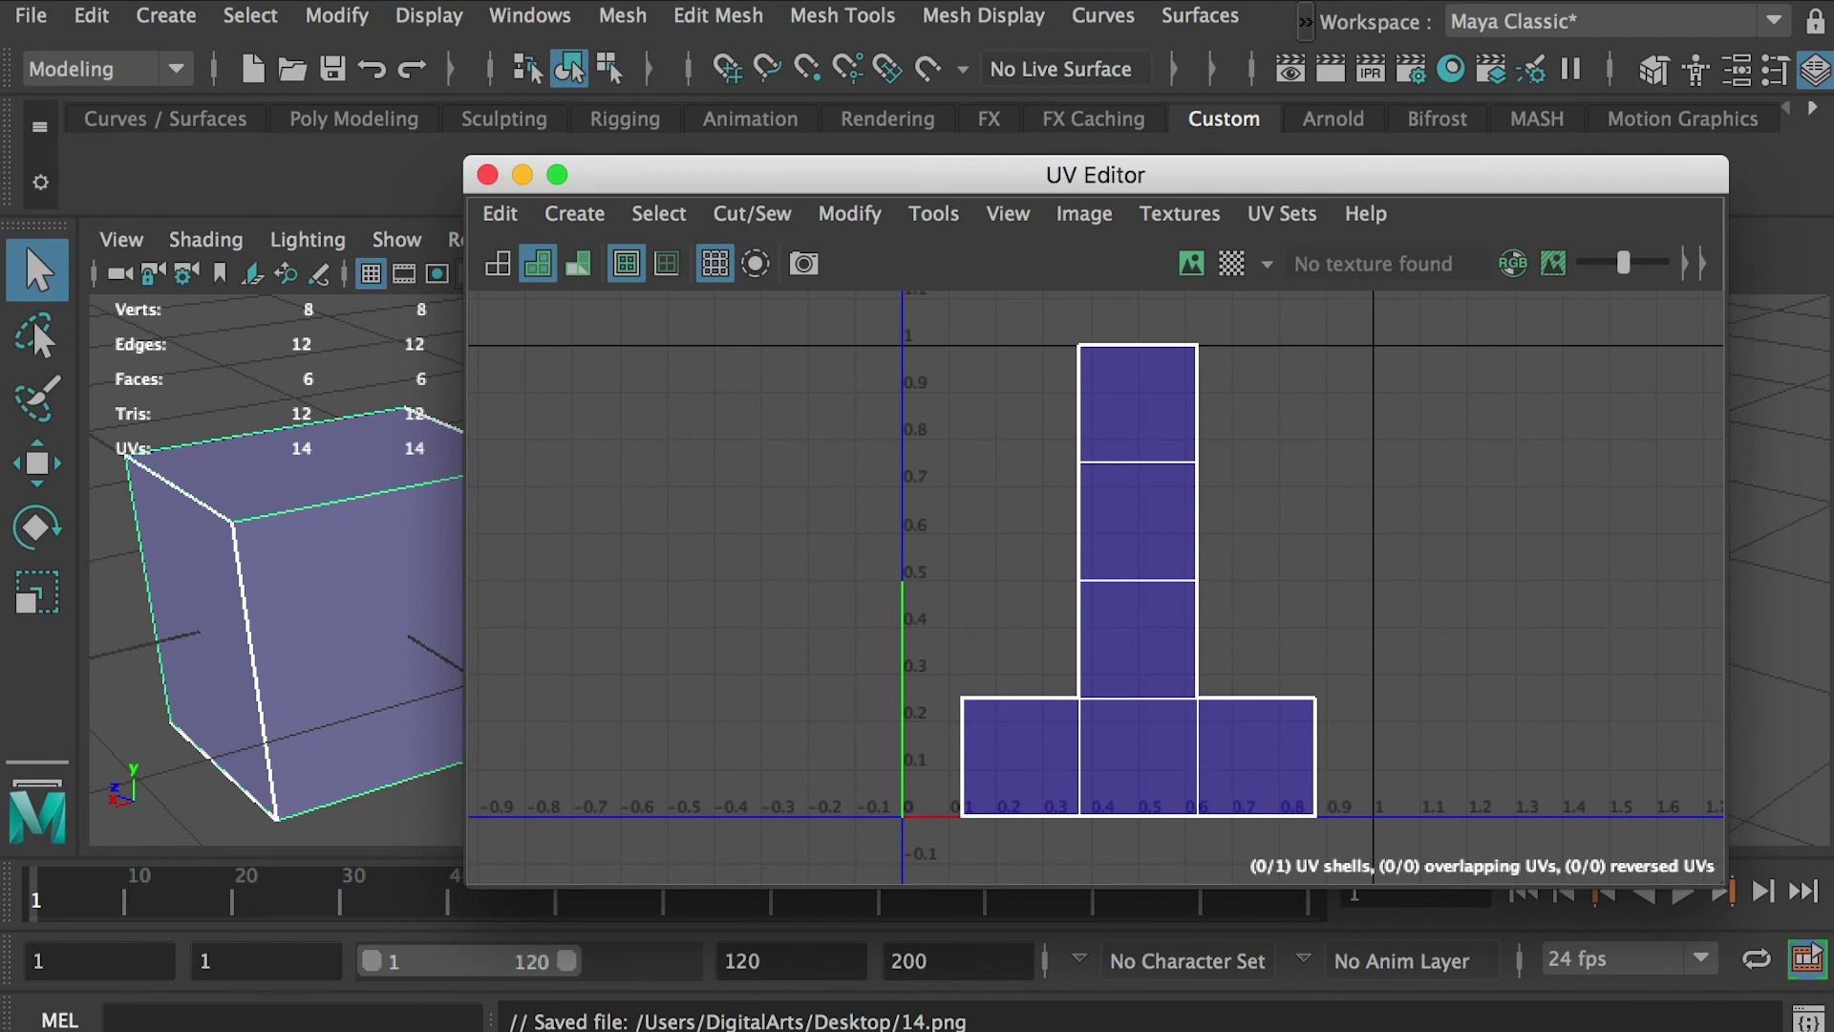
Switch to Microsoft Word, bring Document1 into view and highlight the GIMP download and GIMP Beginners Guide links.
{"action": "key", "text": "super+Tab"}
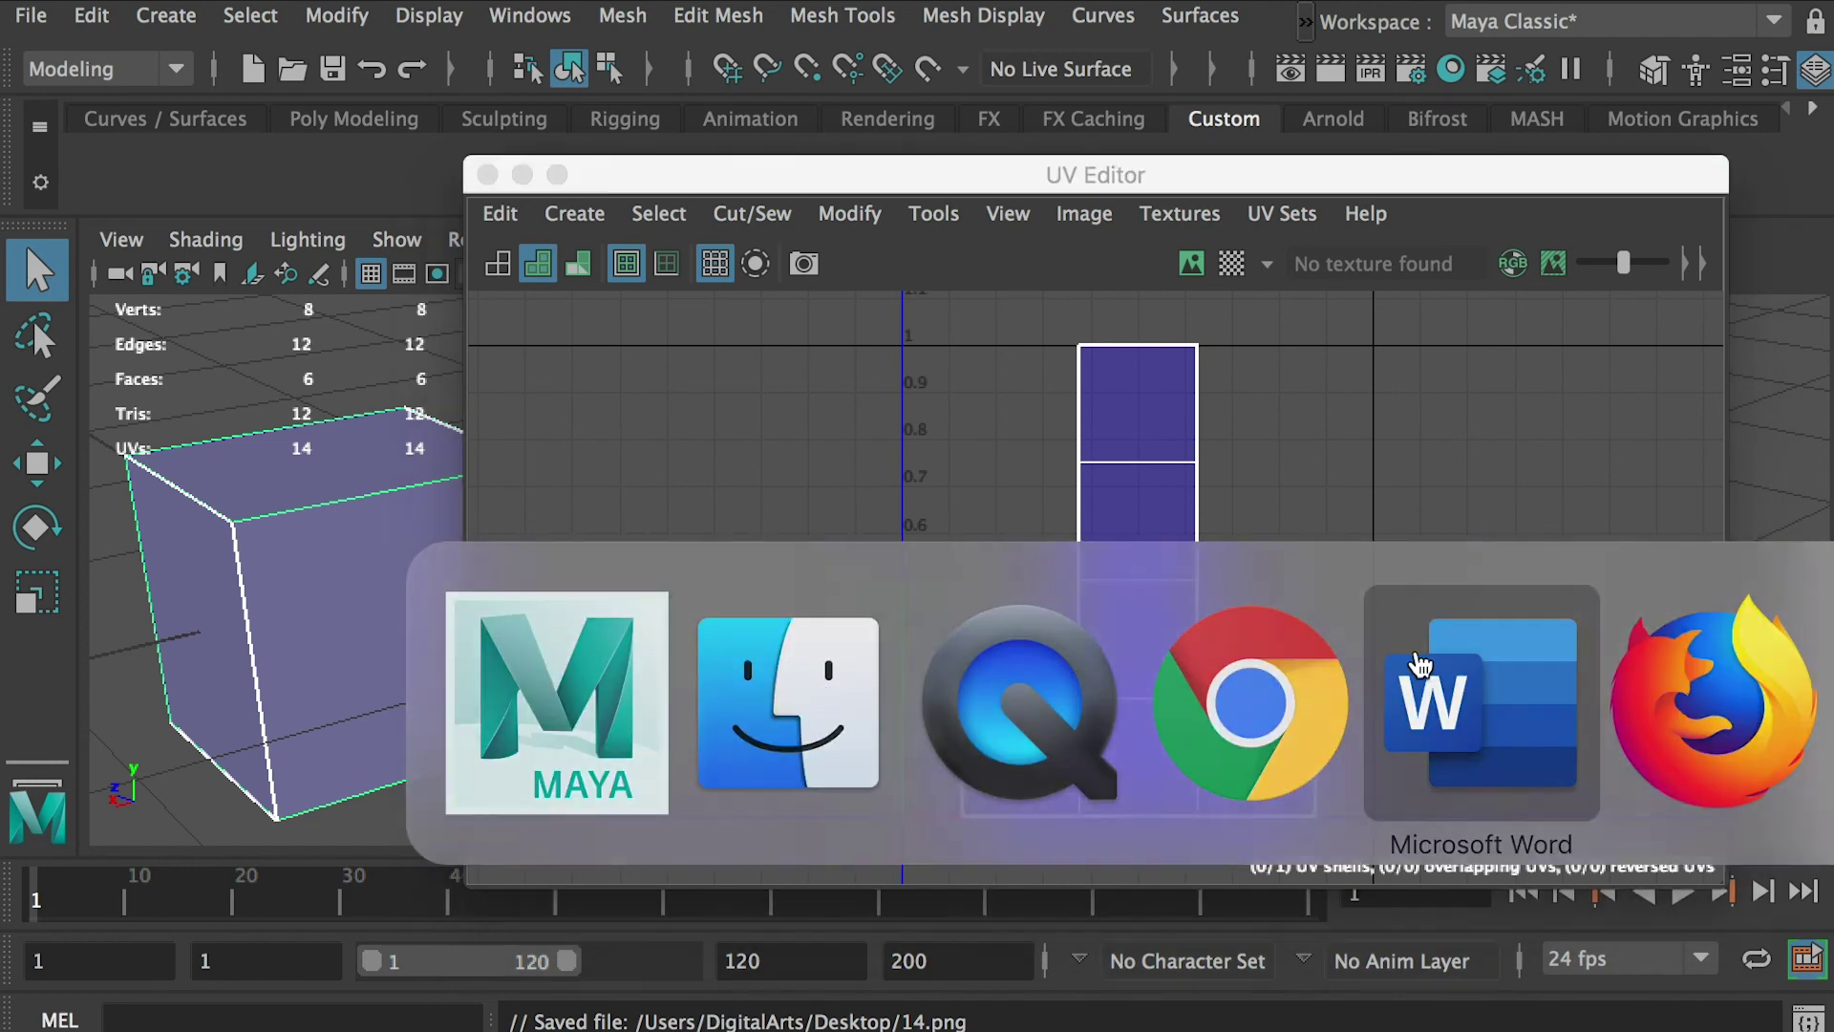
{"action": "key", "text": "Escape"}
{"action": "left_click_drag", "start_coordinate": [1796, 134], "coordinate": [895, 150]}
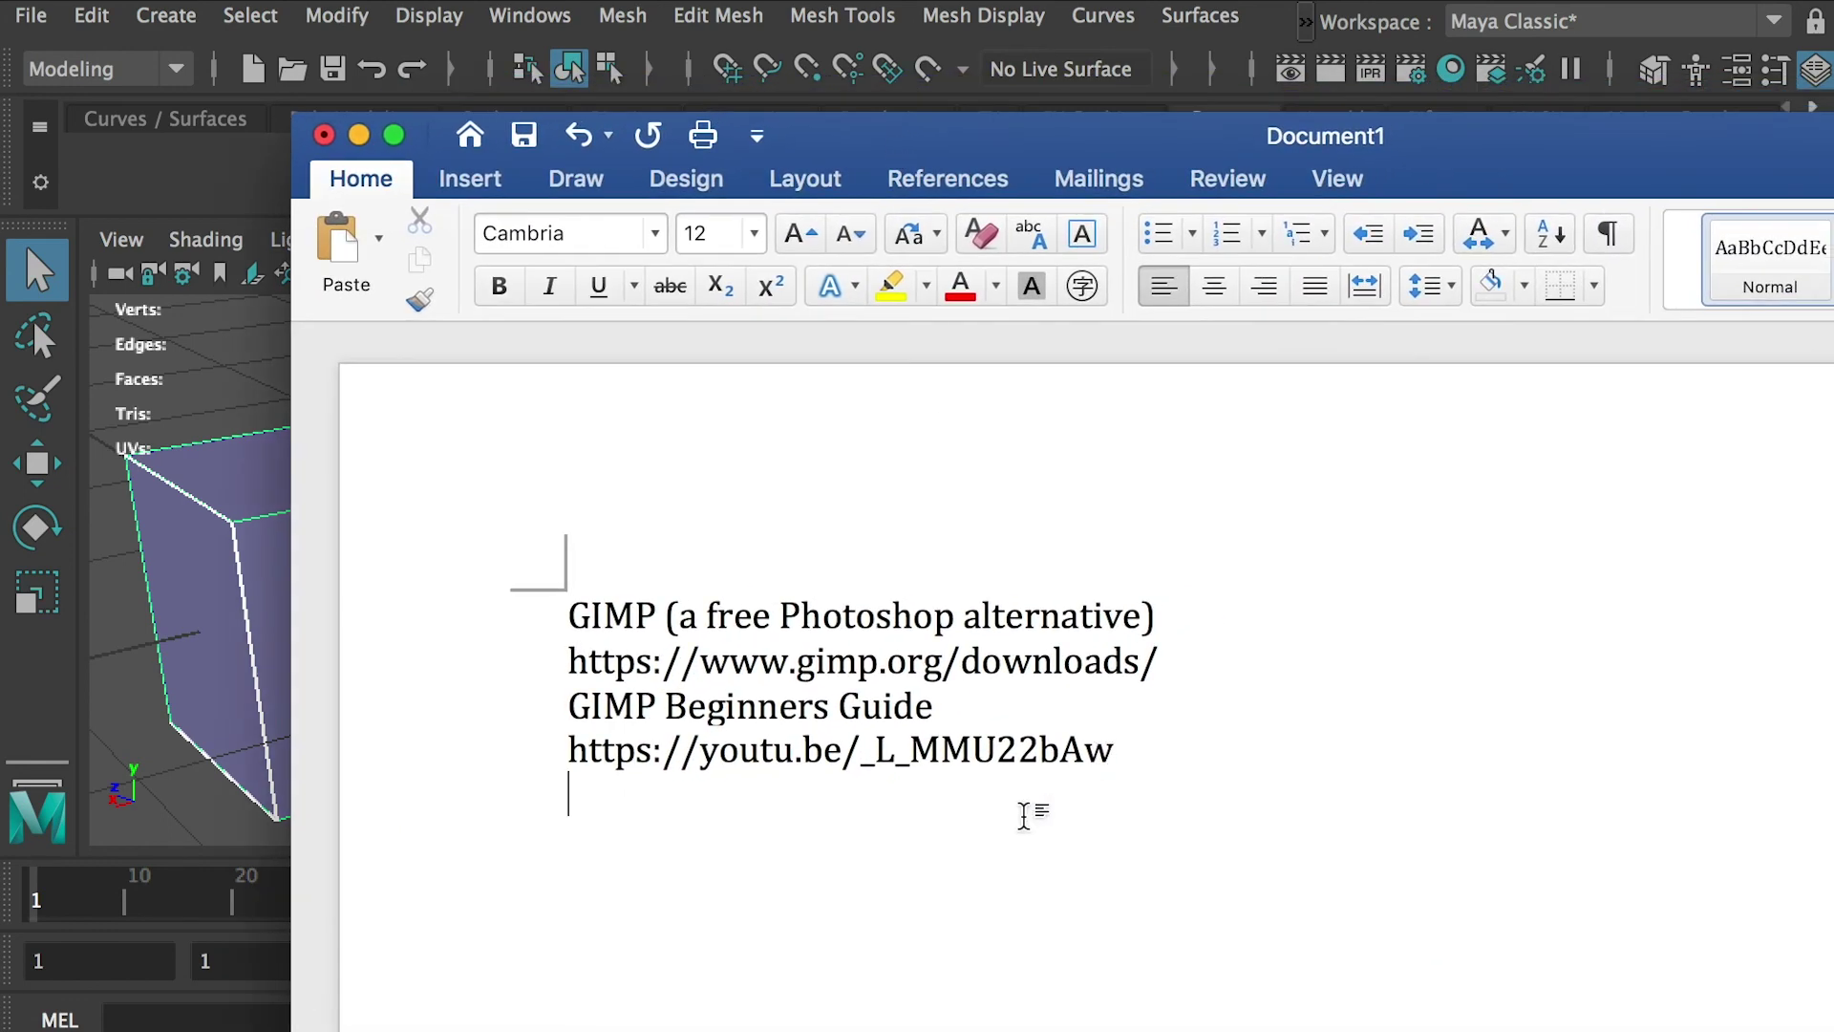
{"action": "left_click_drag", "start_coordinate": [549, 766], "coordinate": [479, 590]}
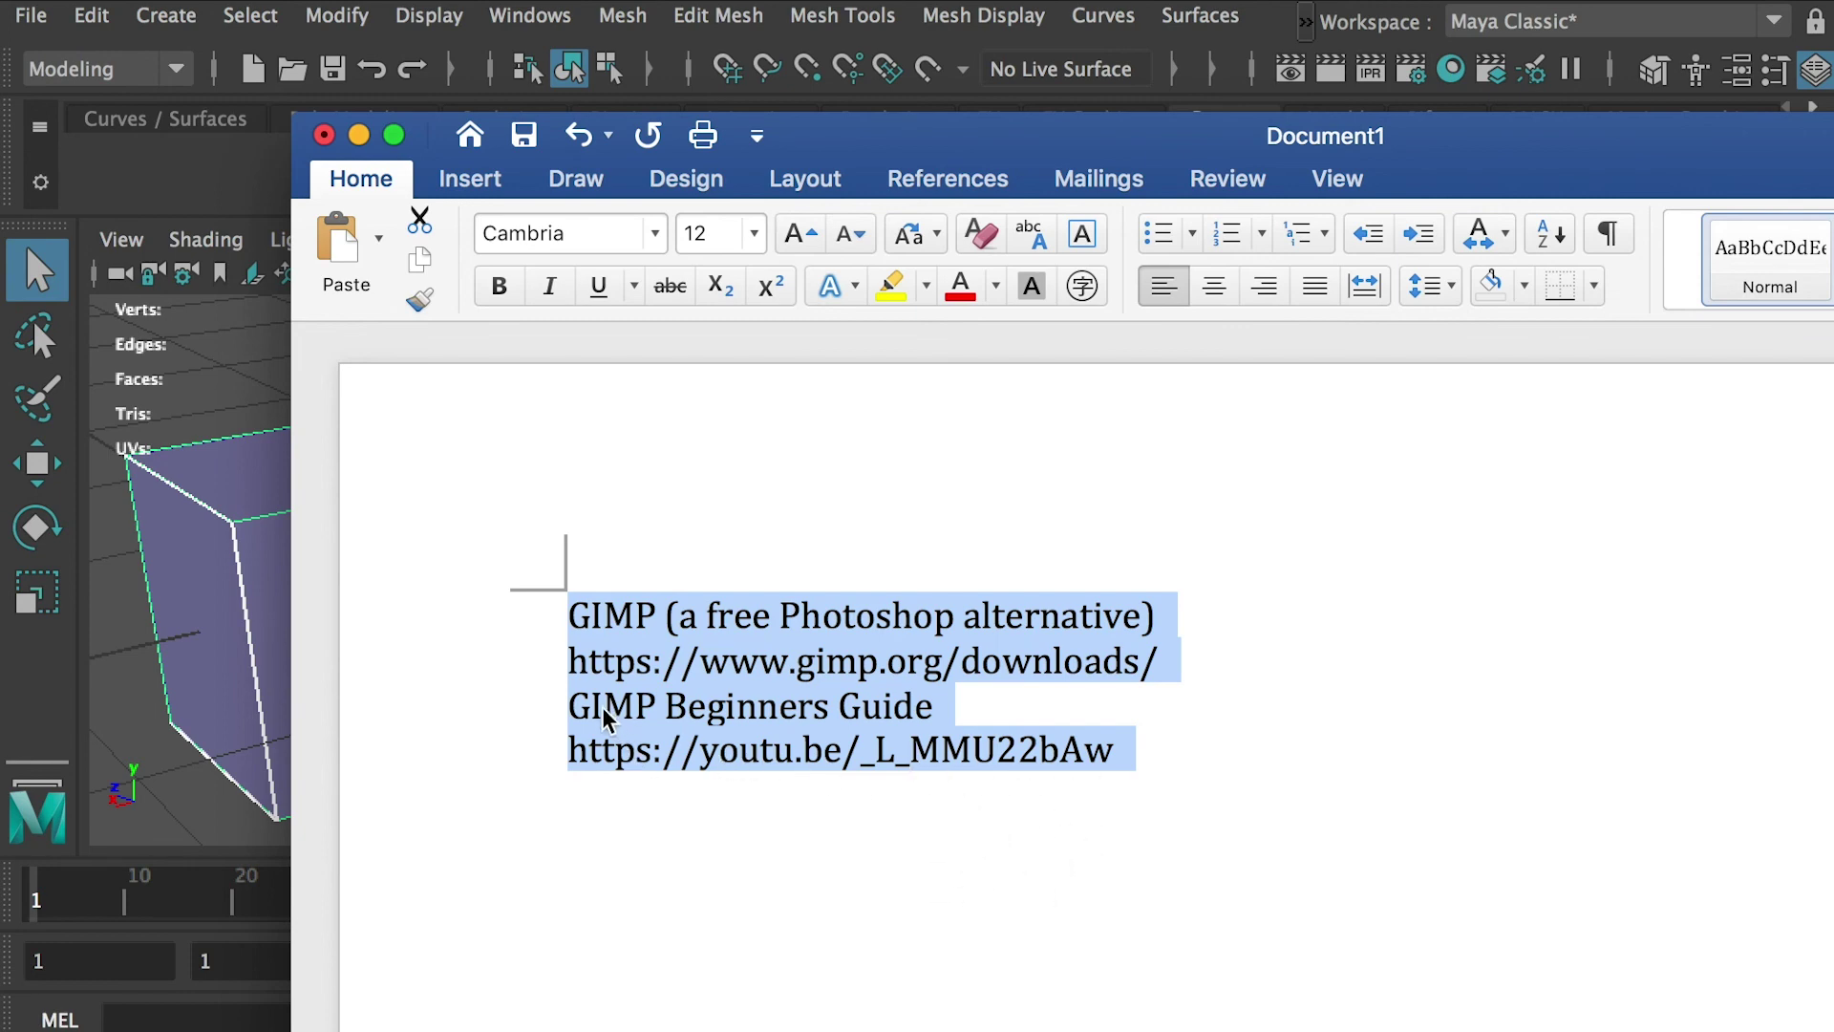
{"action": "left_click", "coordinate": [647, 797]}
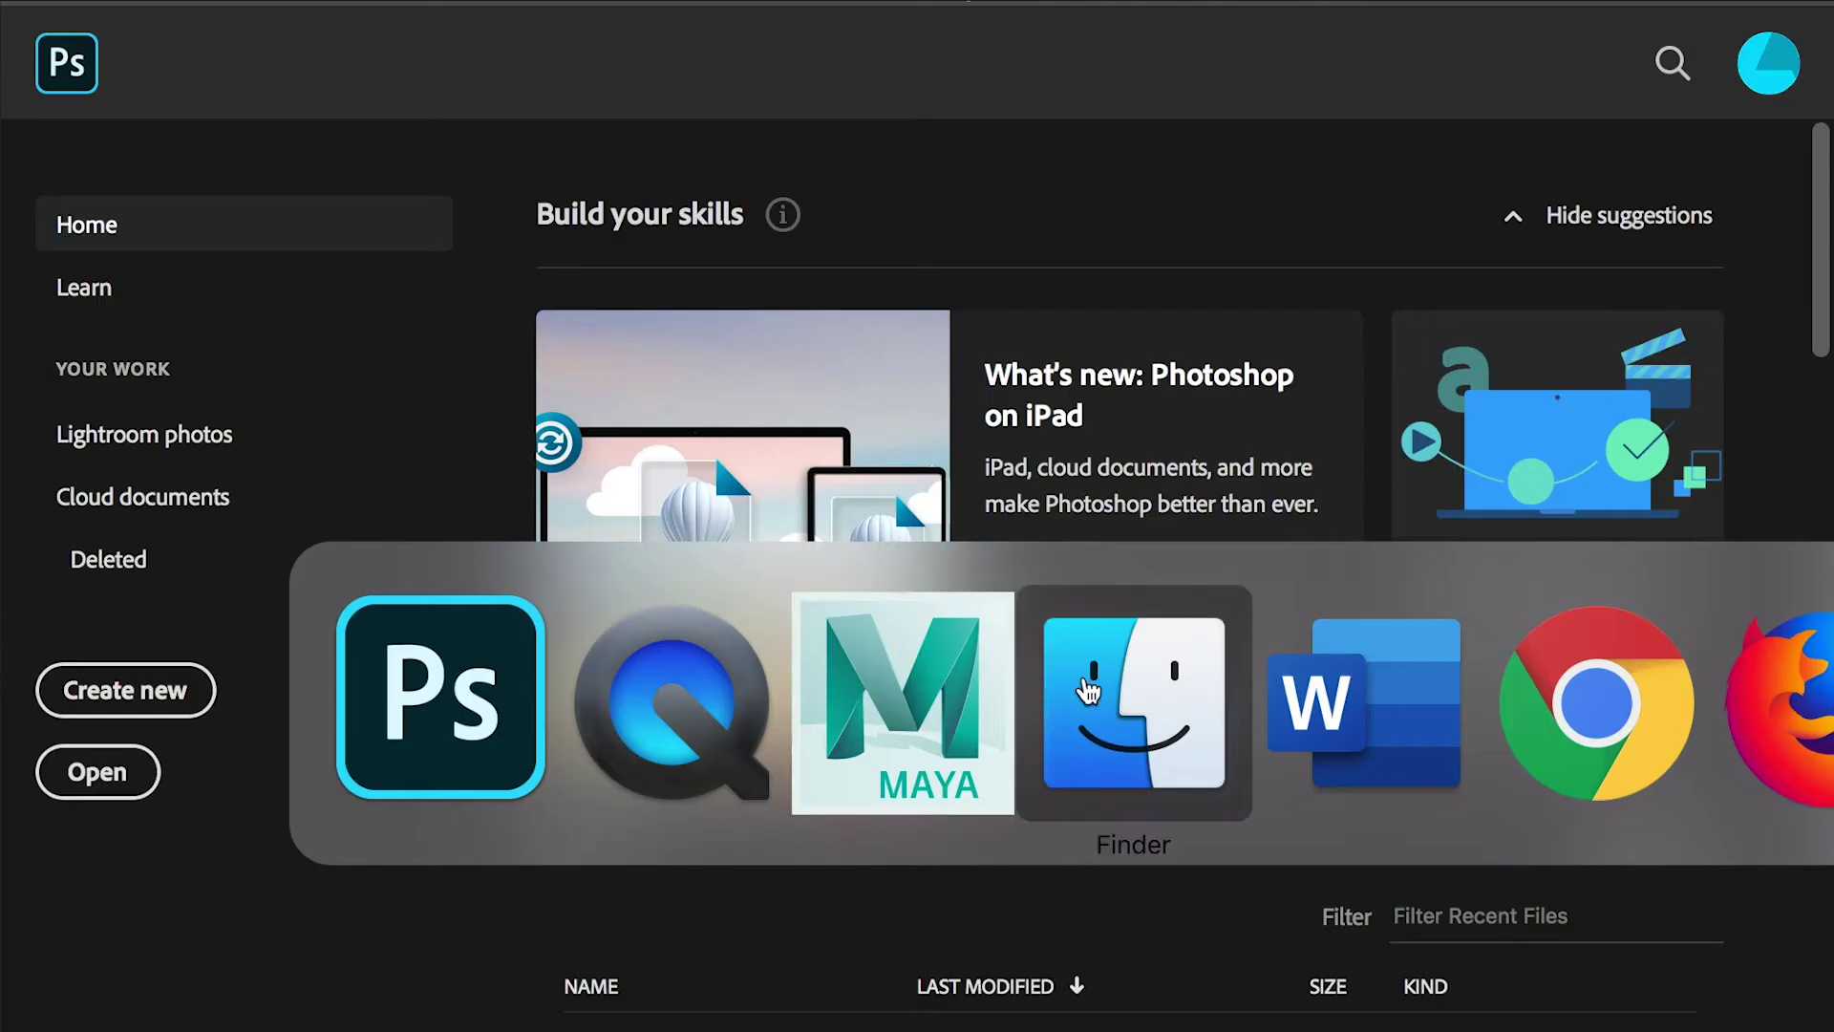
Switch to Finder and rename 14.png in the 0Texture folder as UV.png.
{"action": "left_click", "coordinate": [1089, 690]}
{"action": "mouse_move", "coordinate": [413, 472]}
{"action": "left_mouse_down"}
{"action": "mouse_move", "coordinate": [422, 453]}
{"action": "mouse_move", "coordinate": [410, 472]}
{"action": "left_mouse_up"}
{"action": "left_click", "coordinate": [398, 473]}
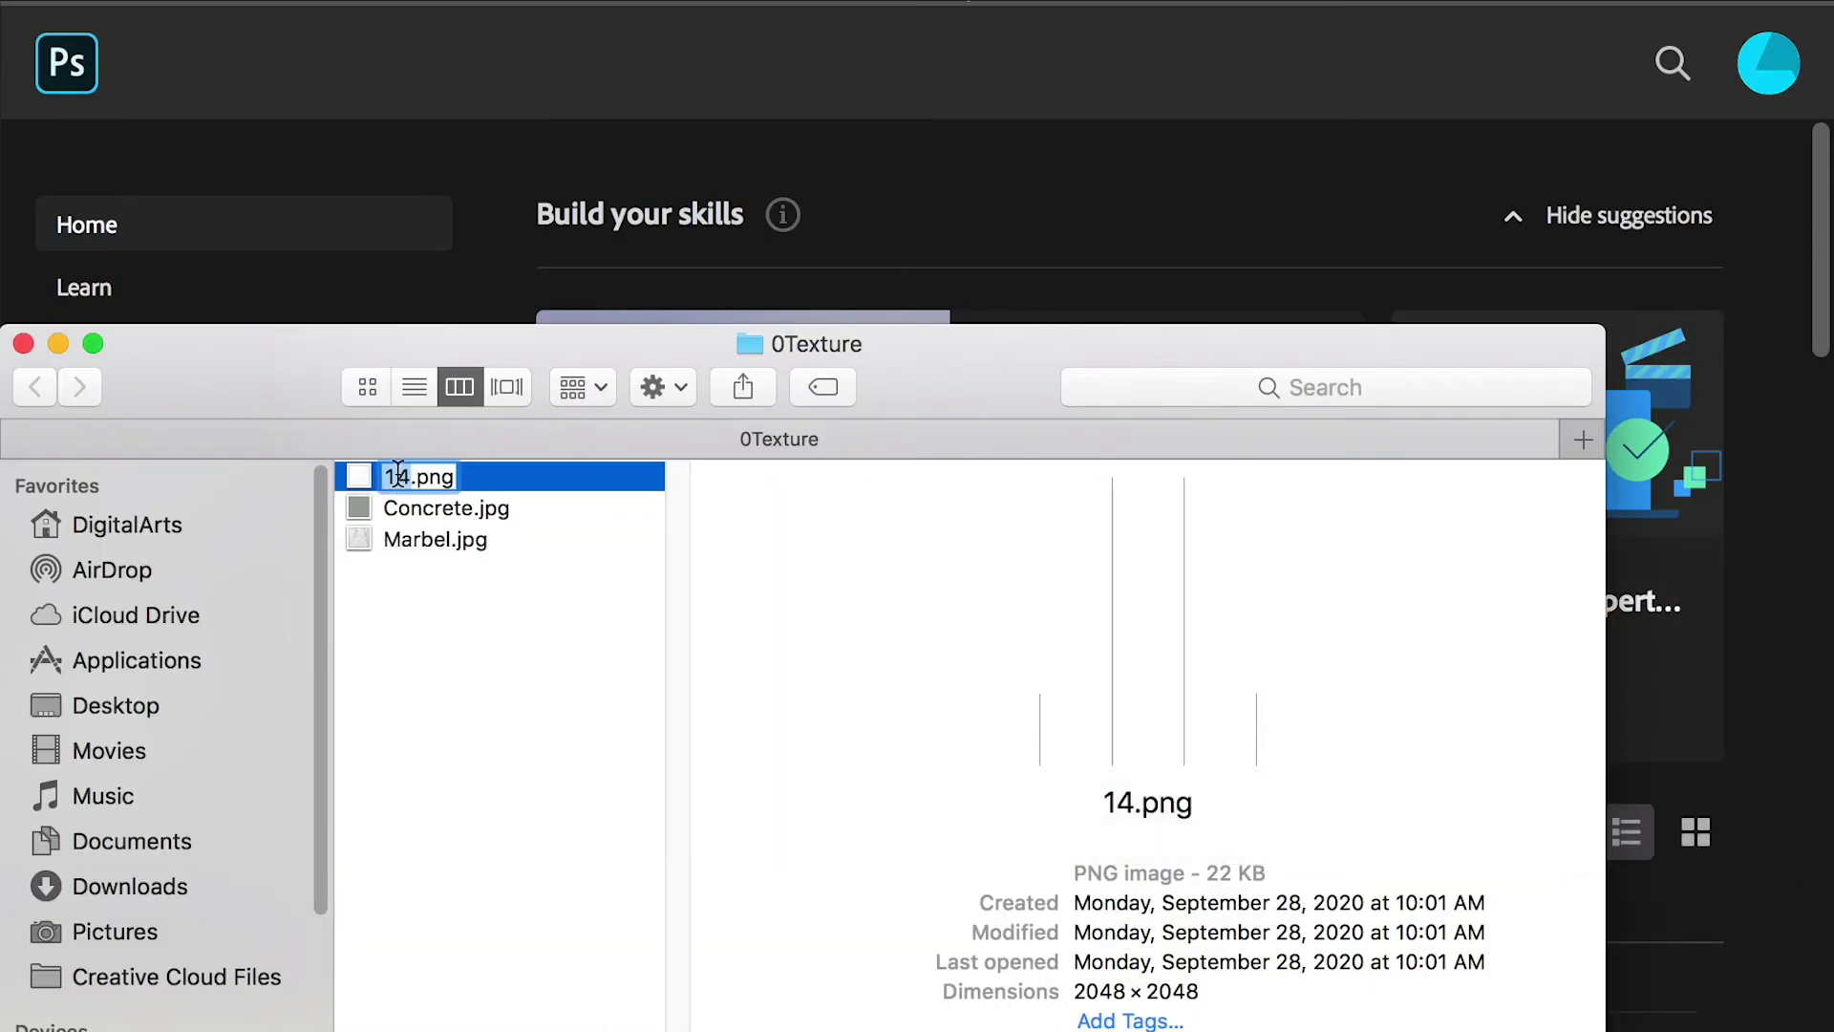
{"action": "type", "text": "UV"}
{"action": "left_click", "coordinate": [575, 632]}
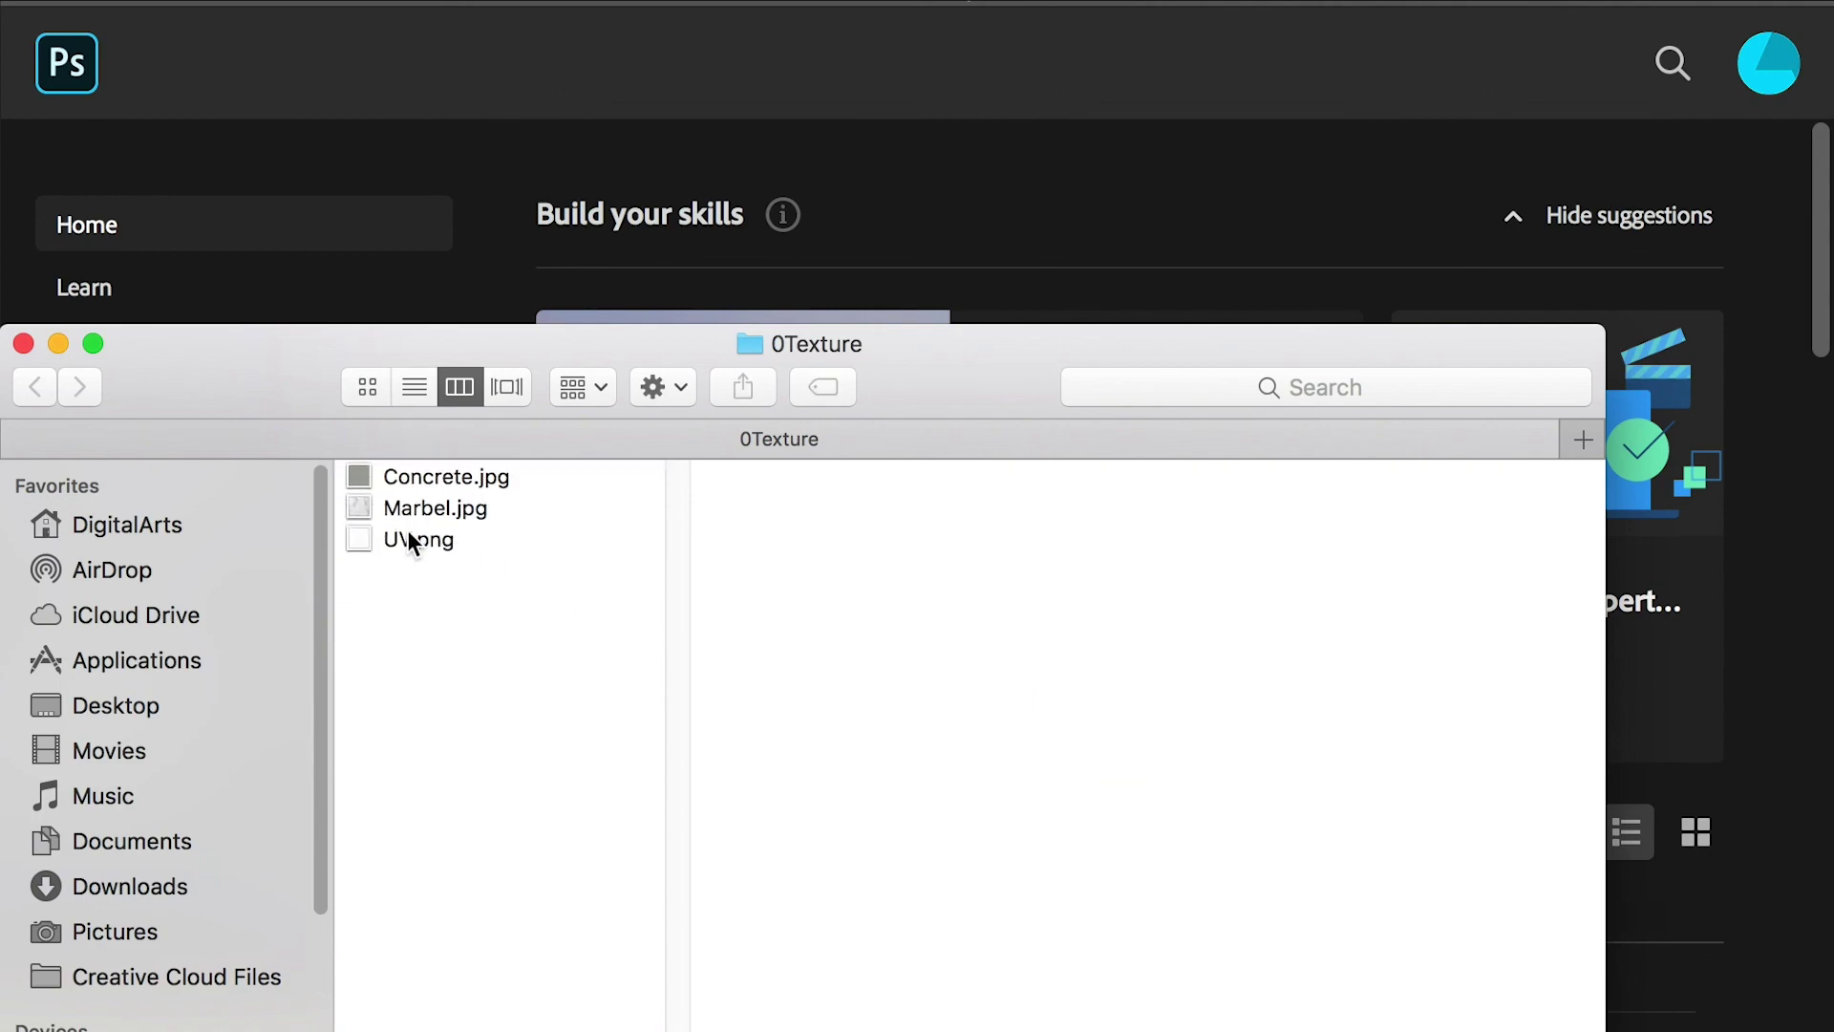
Open UV.png in Photoshop and rename its layer UV.
{"action": "left_click_drag", "start_coordinate": [602, 237], "coordinate": [626, 196]}
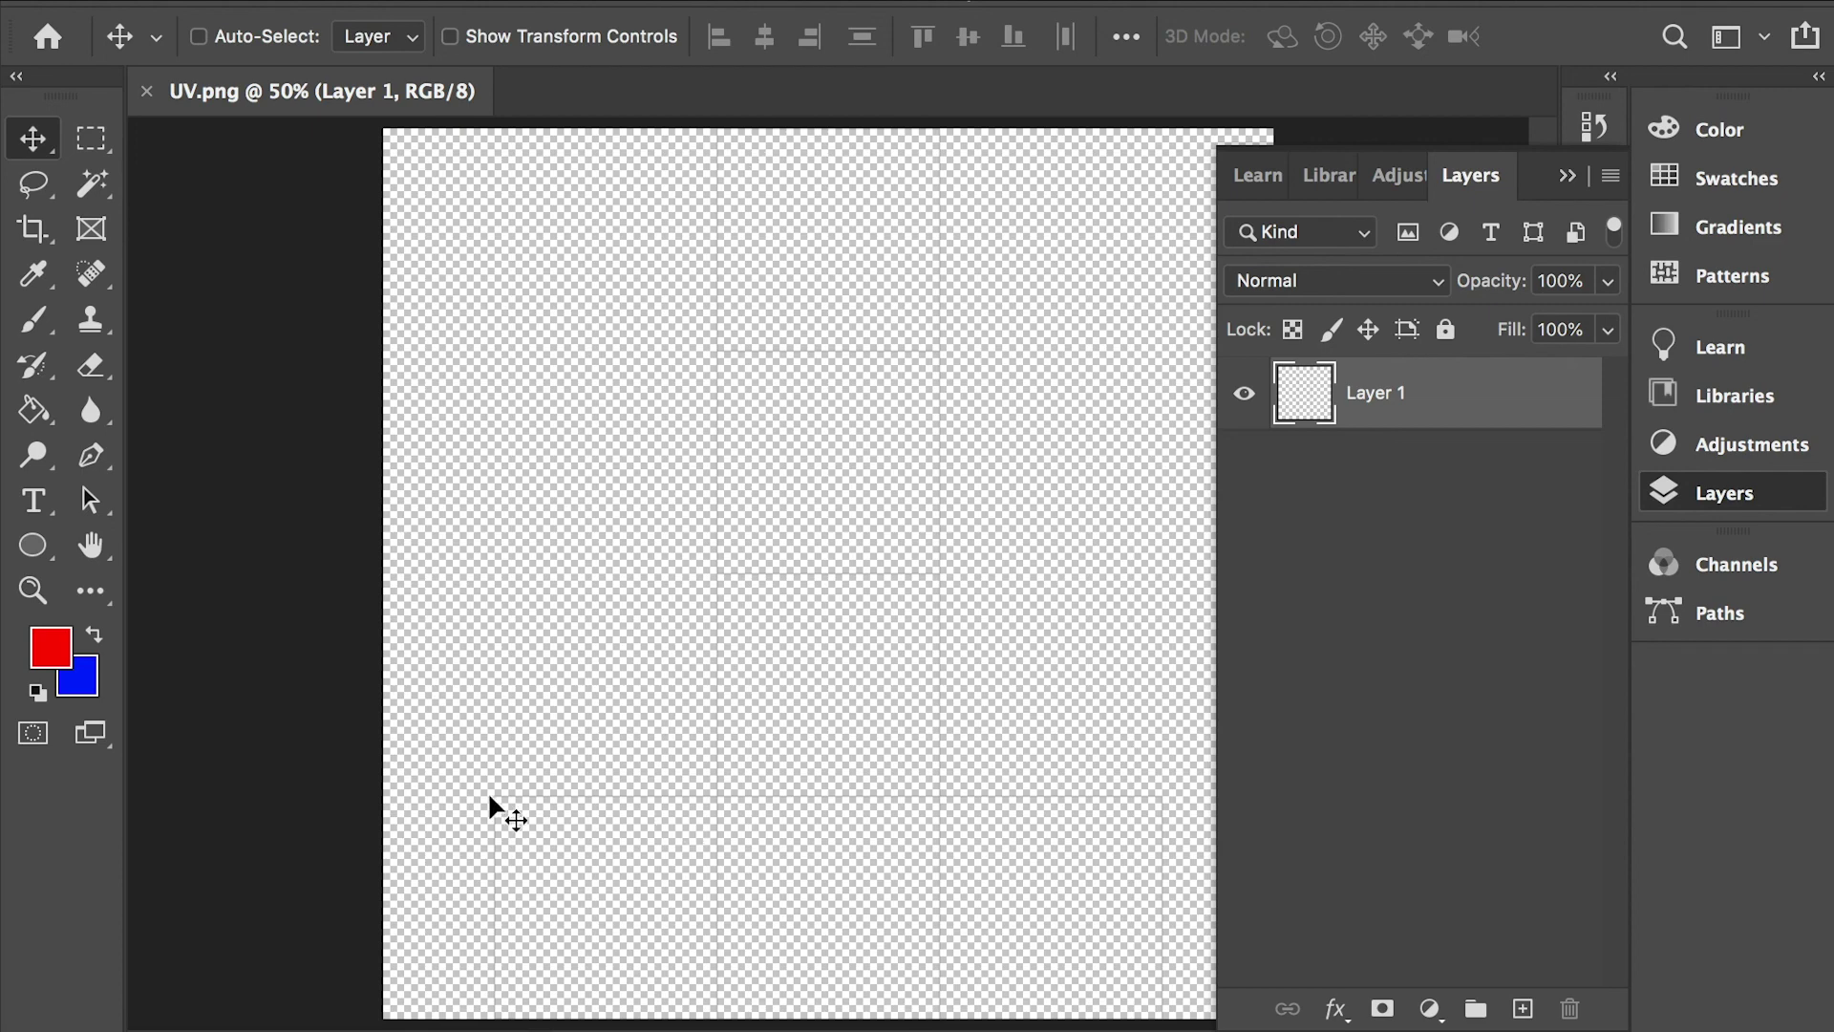
{"action": "double_click", "coordinate": [1372, 391]}
{"action": "type", "text": "UV"}
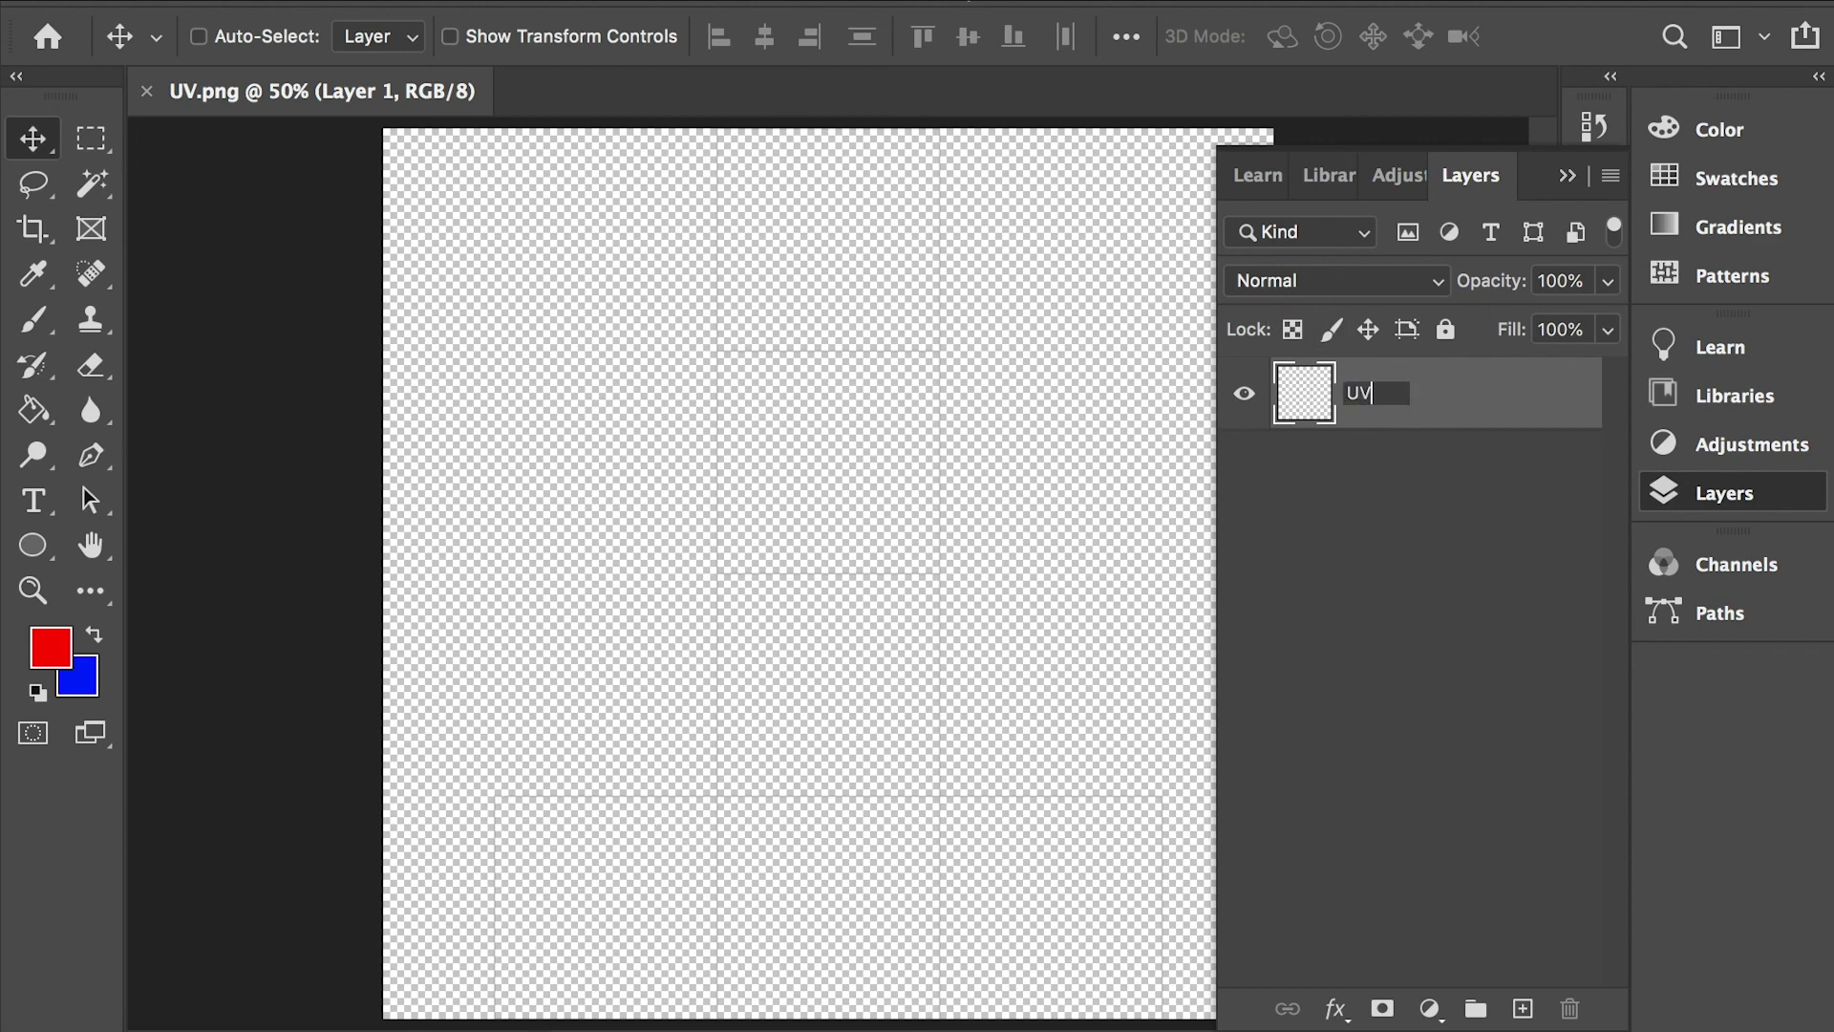
{"action": "left_click", "coordinate": [1444, 492]}
Add a white-filled layer beneath the UV layer and toggle both layers' visibility to check it against the layout lines.
{"action": "left_click", "coordinate": [1523, 1009]}
{"action": "left_click_drag", "start_coordinate": [1392, 397], "coordinate": [1390, 559]}
{"action": "left_click", "coordinate": [46, 657]}
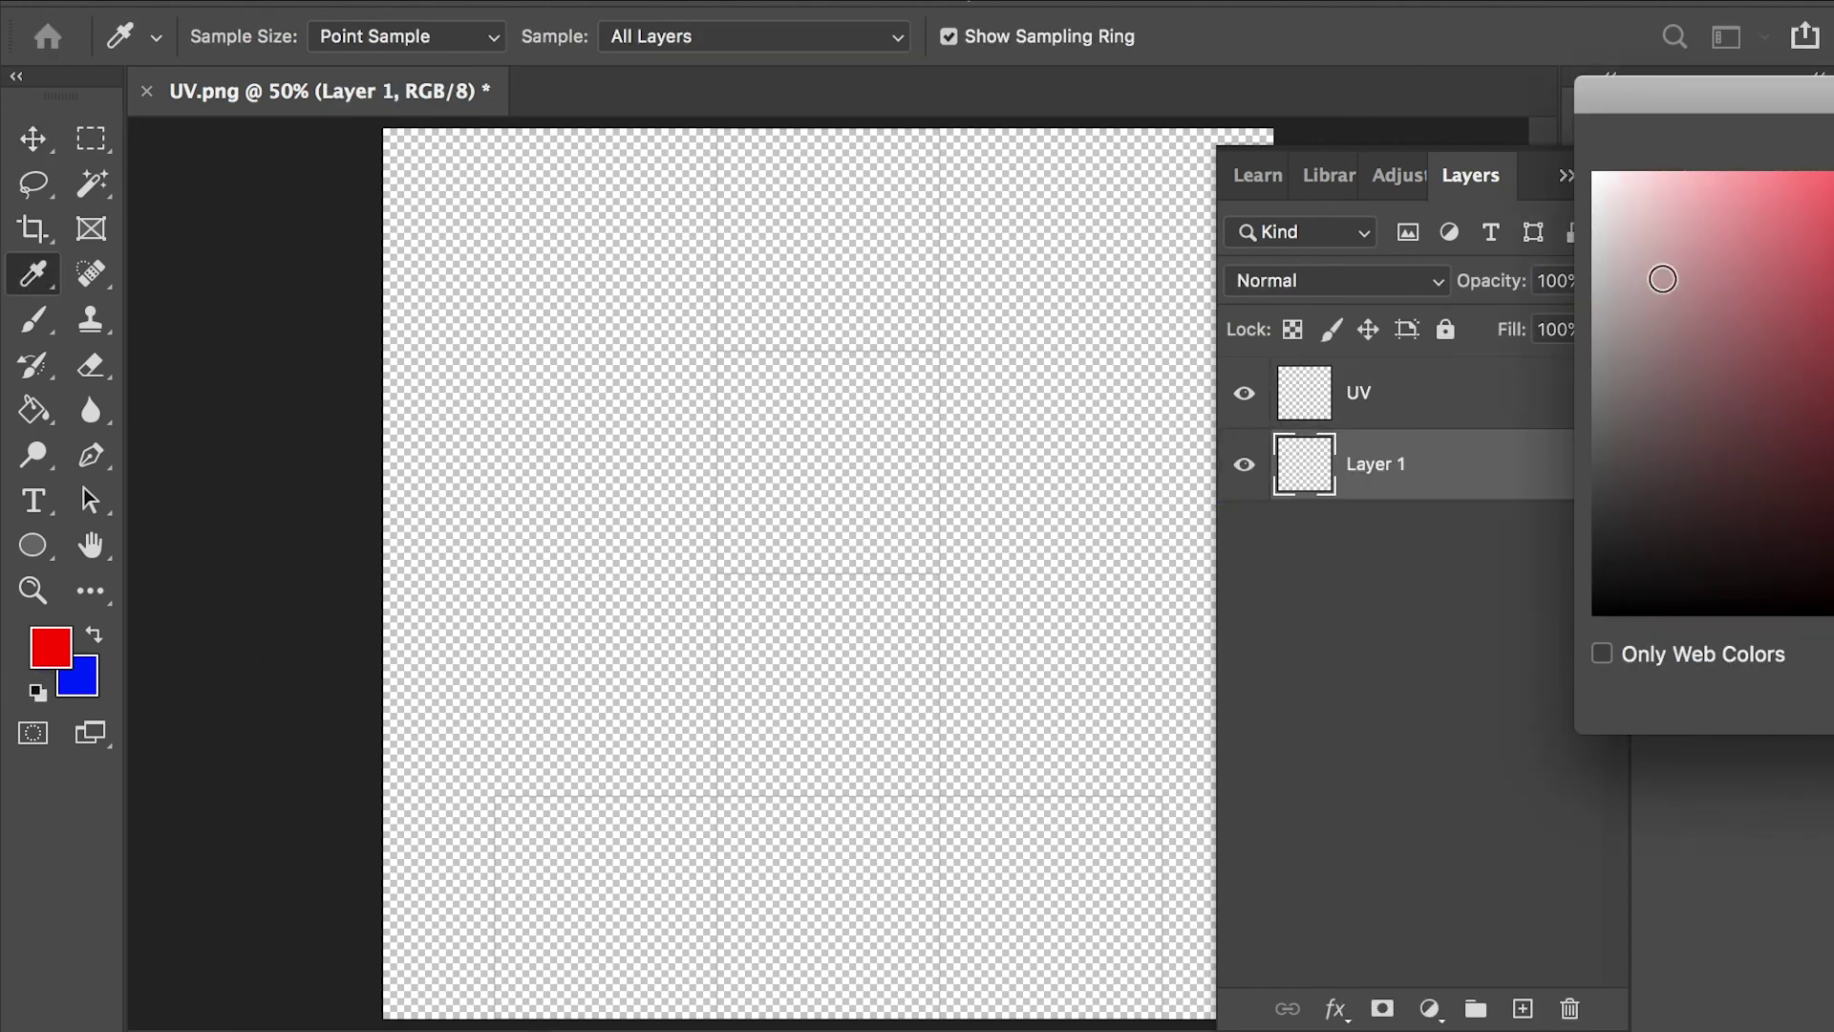
{"action": "left_click_drag", "start_coordinate": [1704, 110], "coordinate": [1515, 190]}
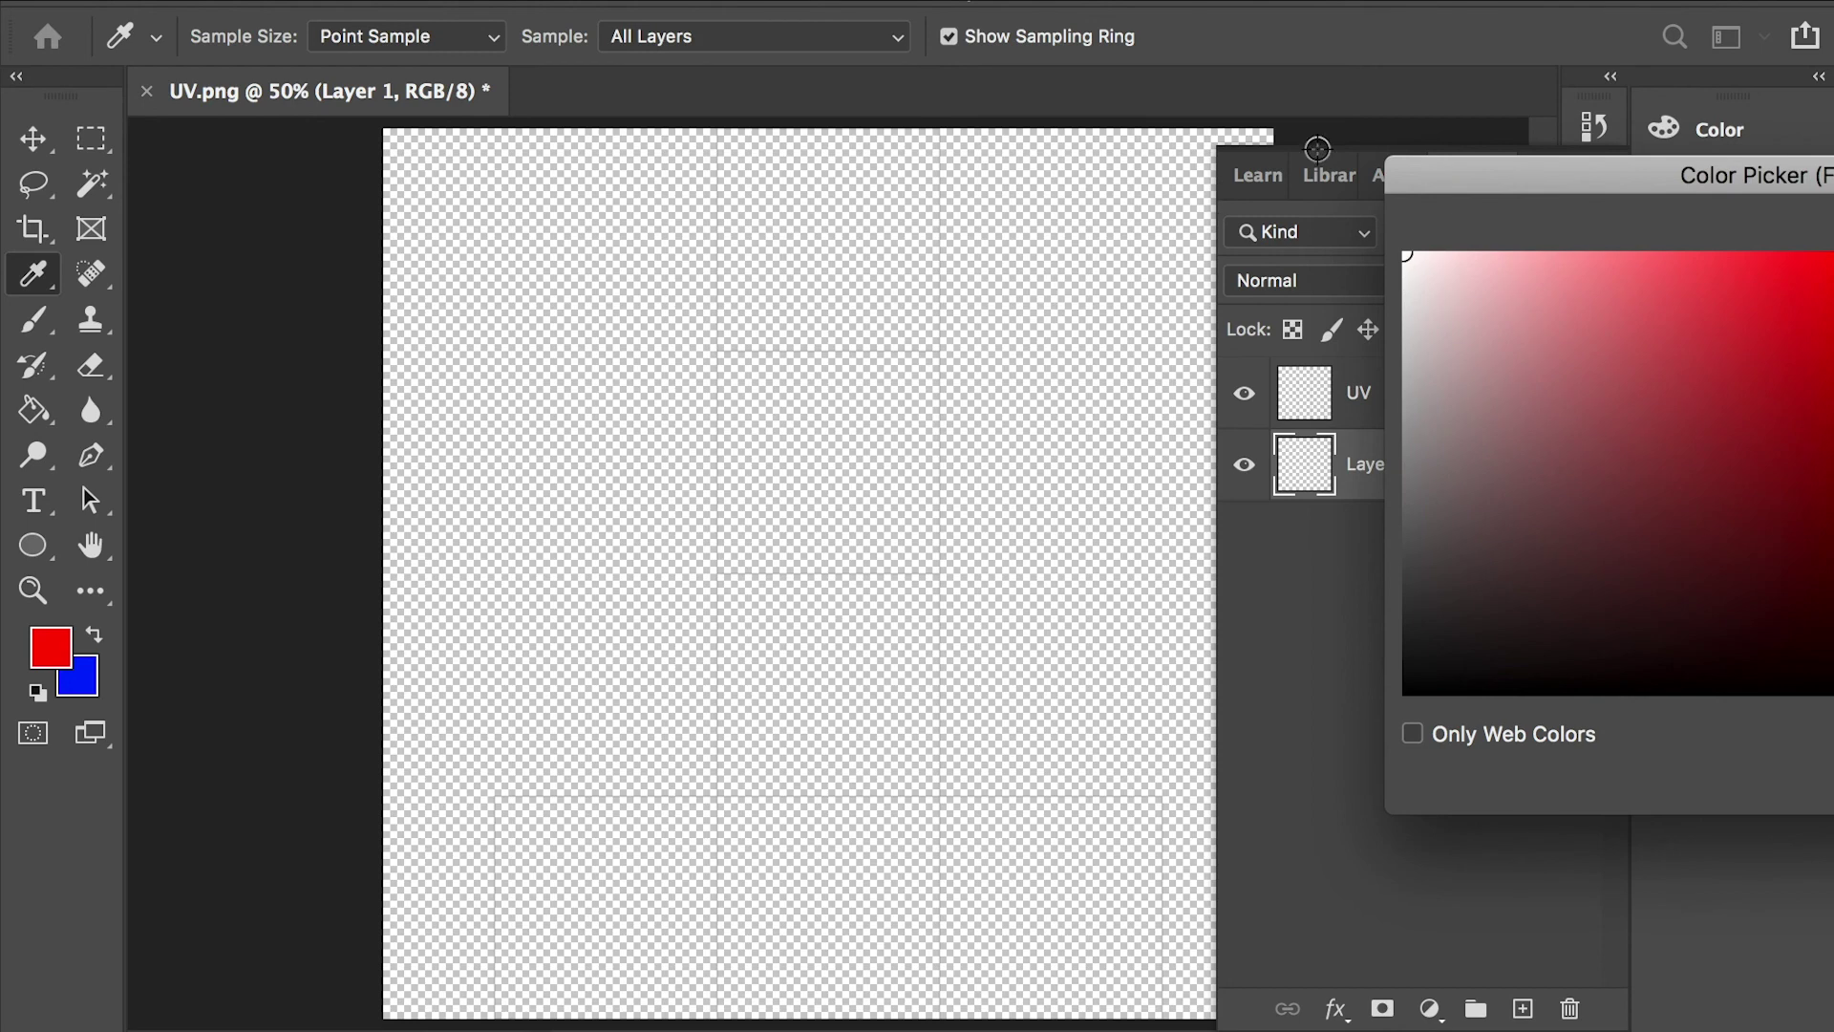
{"action": "key", "text": "Return"}
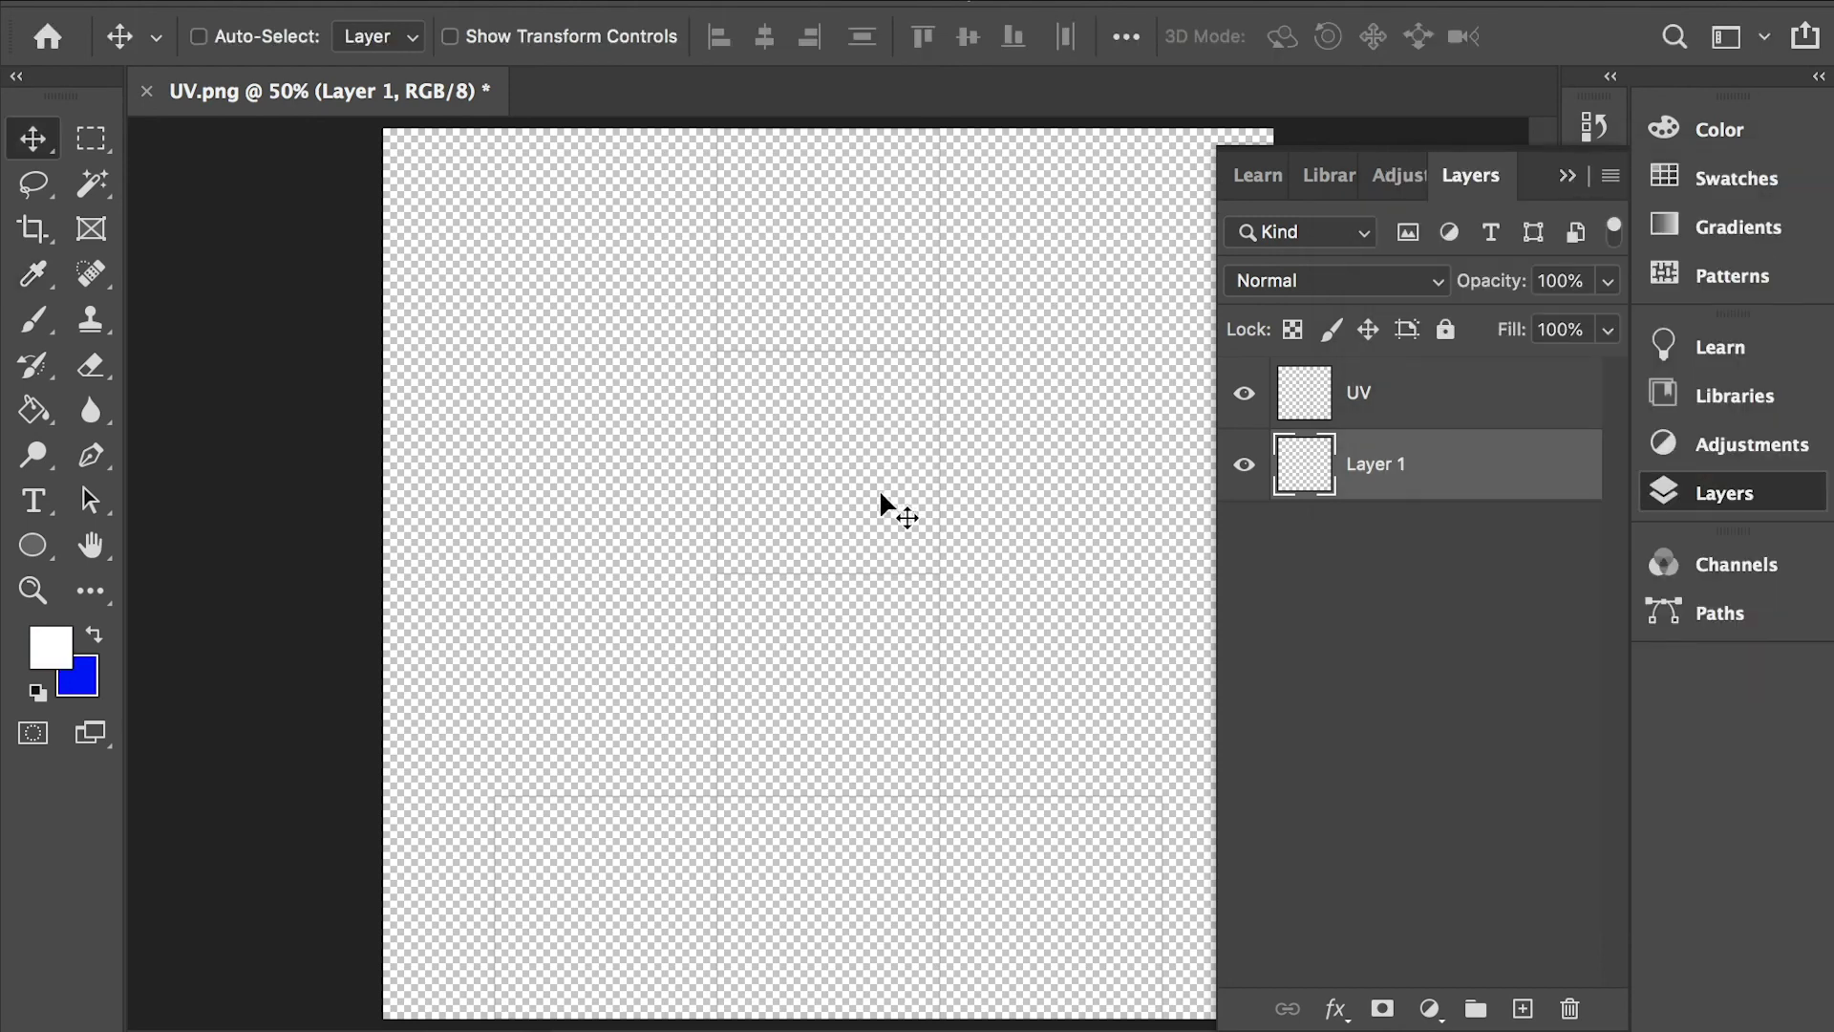
{"action": "key", "text": "g"}
{"action": "left_click", "coordinate": [832, 511]}
{"action": "left_click", "coordinate": [1247, 466]}
{"action": "left_click", "coordinate": [1245, 466]}
{"action": "left_click", "coordinate": [1246, 393]}
{"action": "left_click", "coordinate": [1246, 393]}
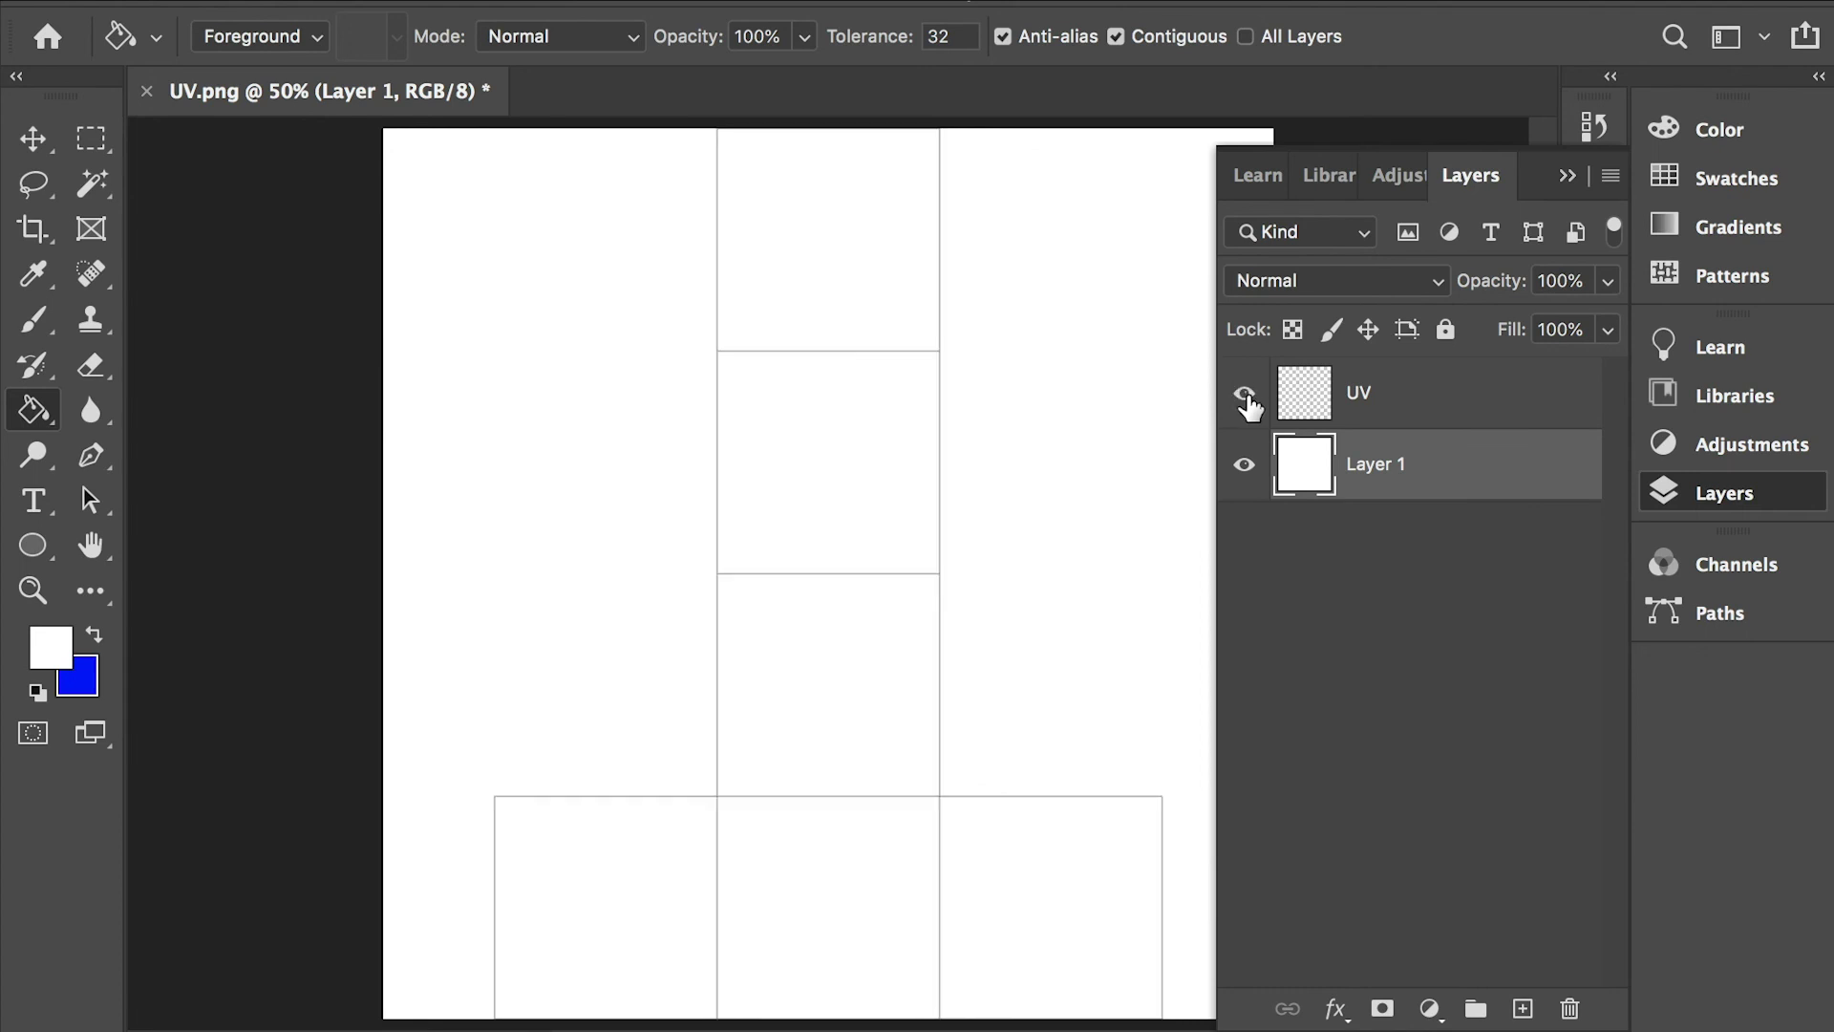
Add another layer between the UV and white layers and ready the Brush tool with blue as the foreground color.
{"action": "left_click", "coordinate": [1523, 1009]}
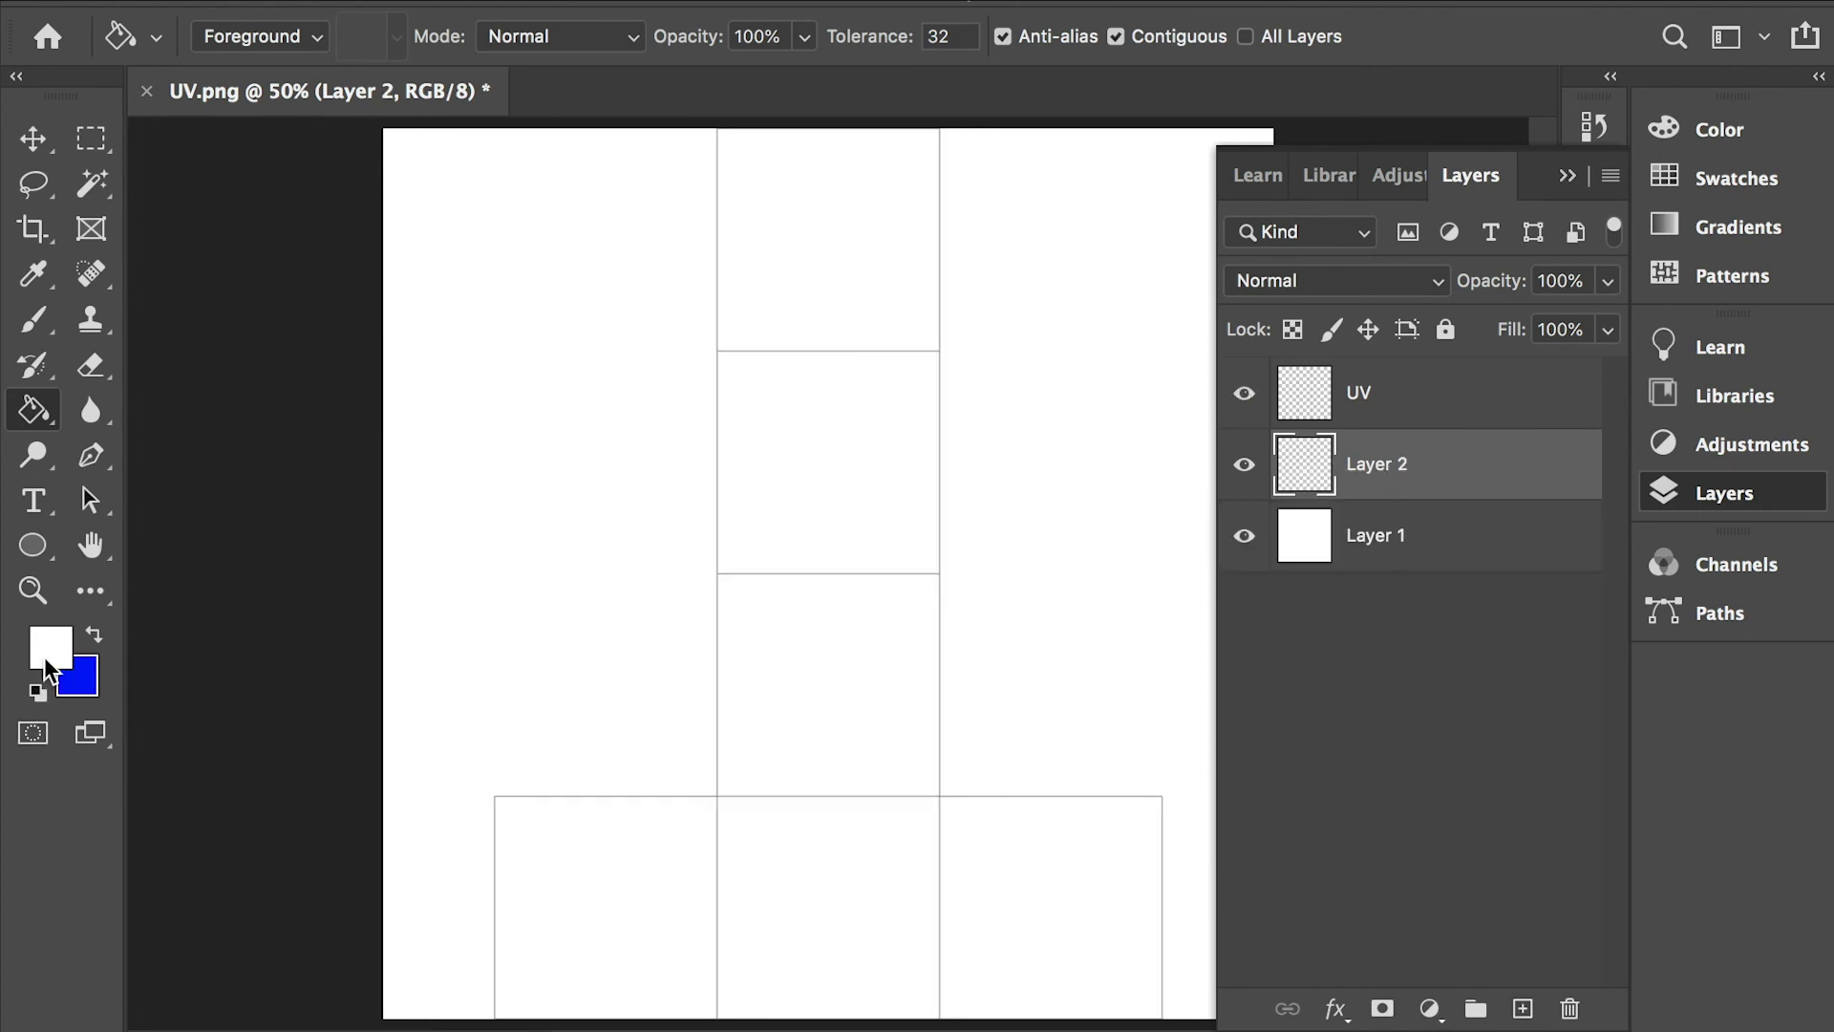
{"action": "key", "text": "x"}
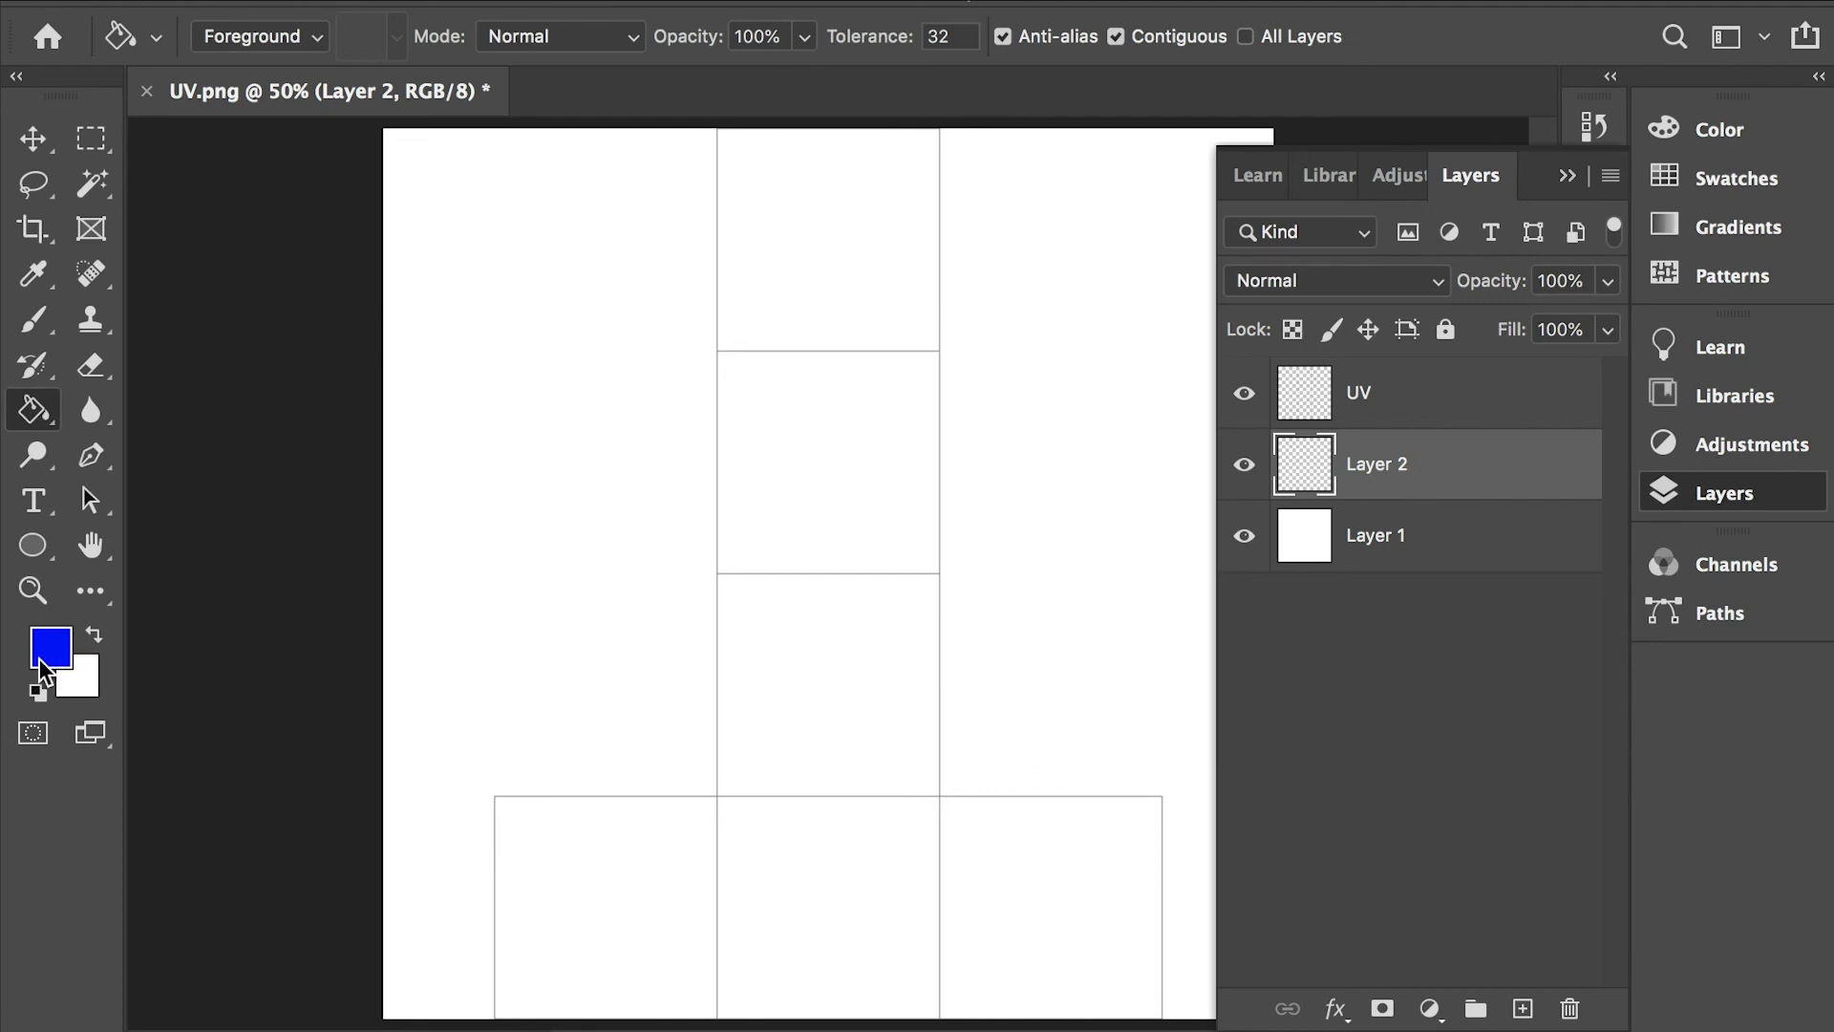
{"action": "left_click", "coordinate": [43, 657]}
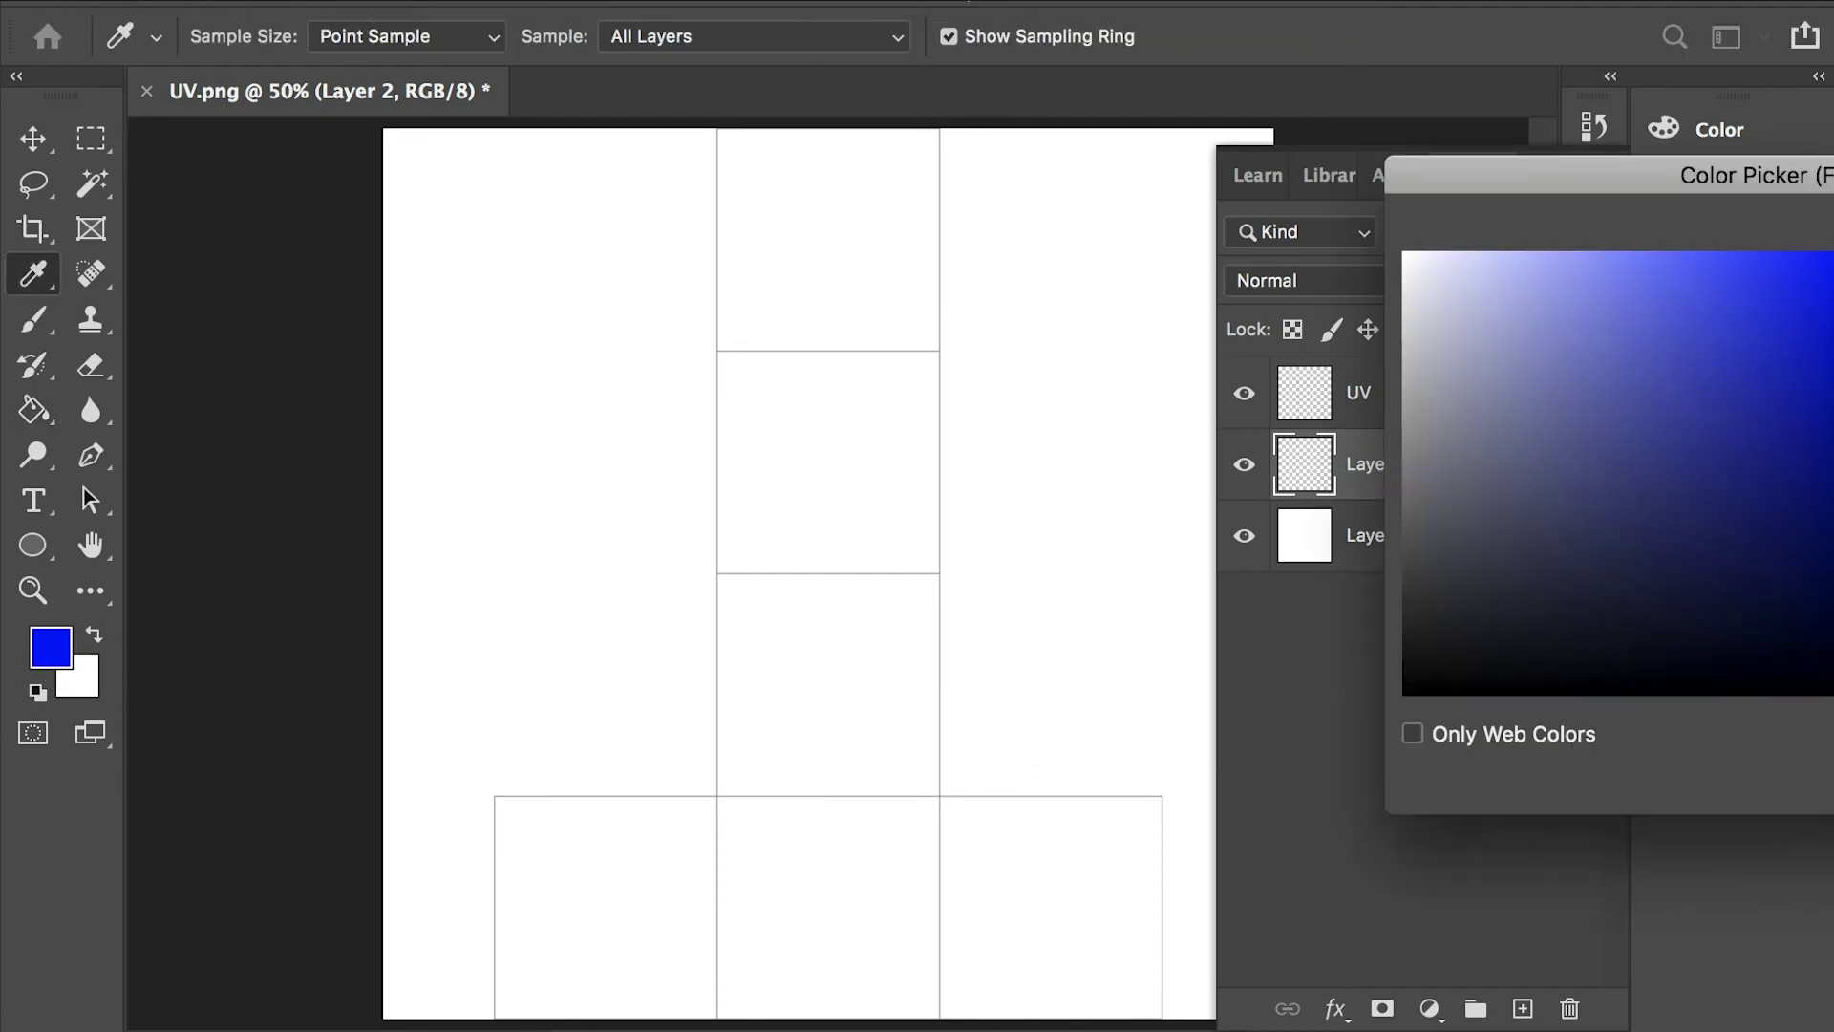
{"action": "key", "text": "Return"}
{"action": "key", "text": "g"}
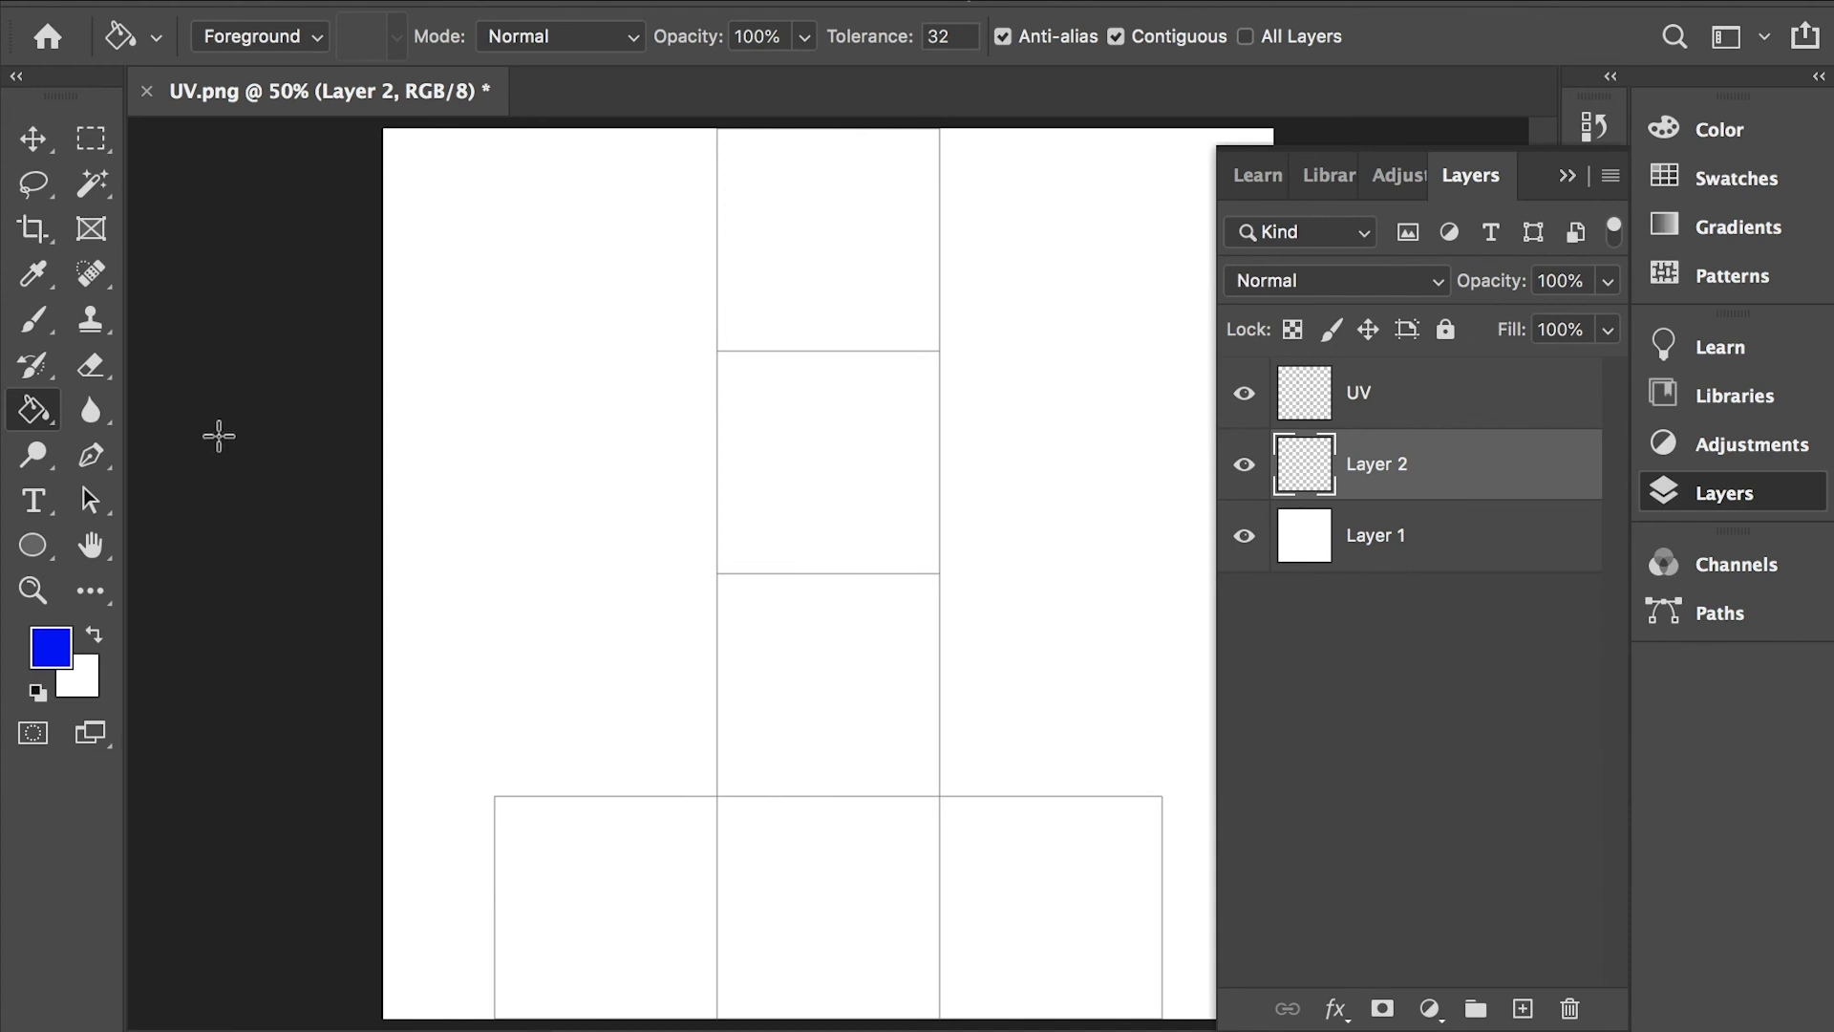
{"action": "key", "text": "b"}
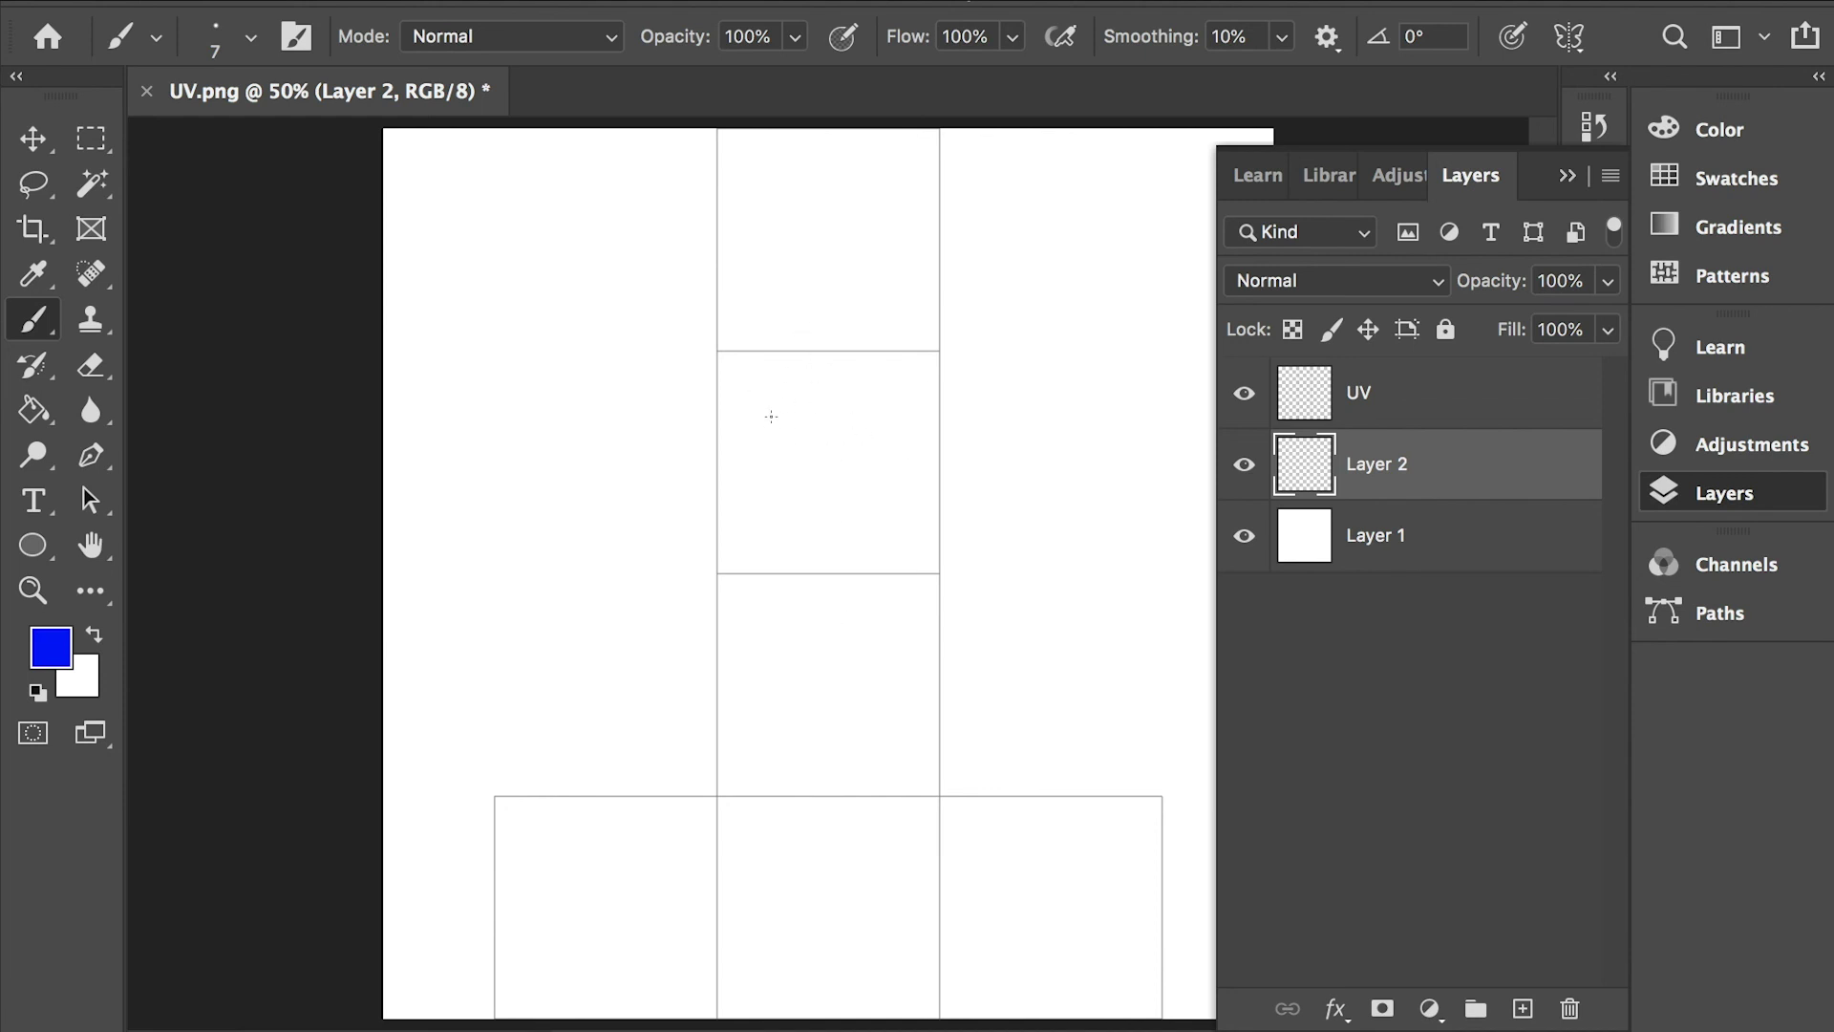
Switch to Maya and select the cube's front face to locate its matching square in the UV layout.
{"action": "key", "text": "super+Tab"}
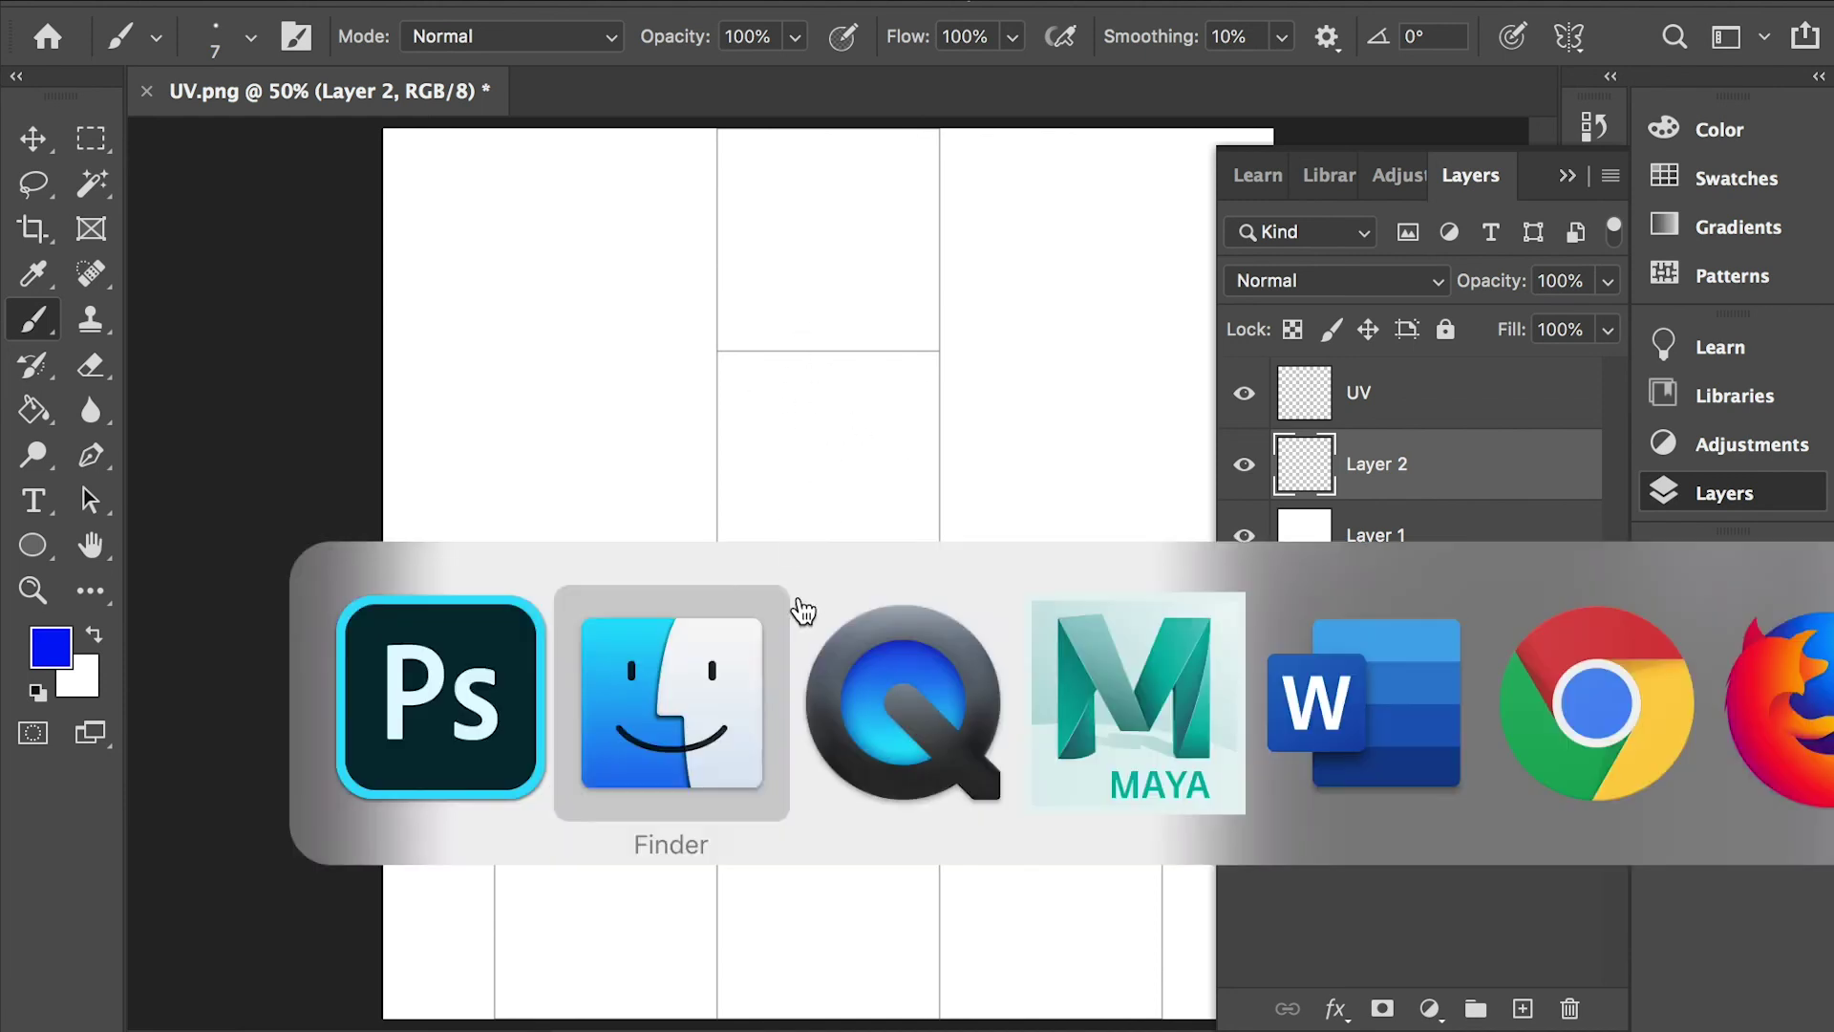
{"action": "left_click", "coordinate": [1077, 680]}
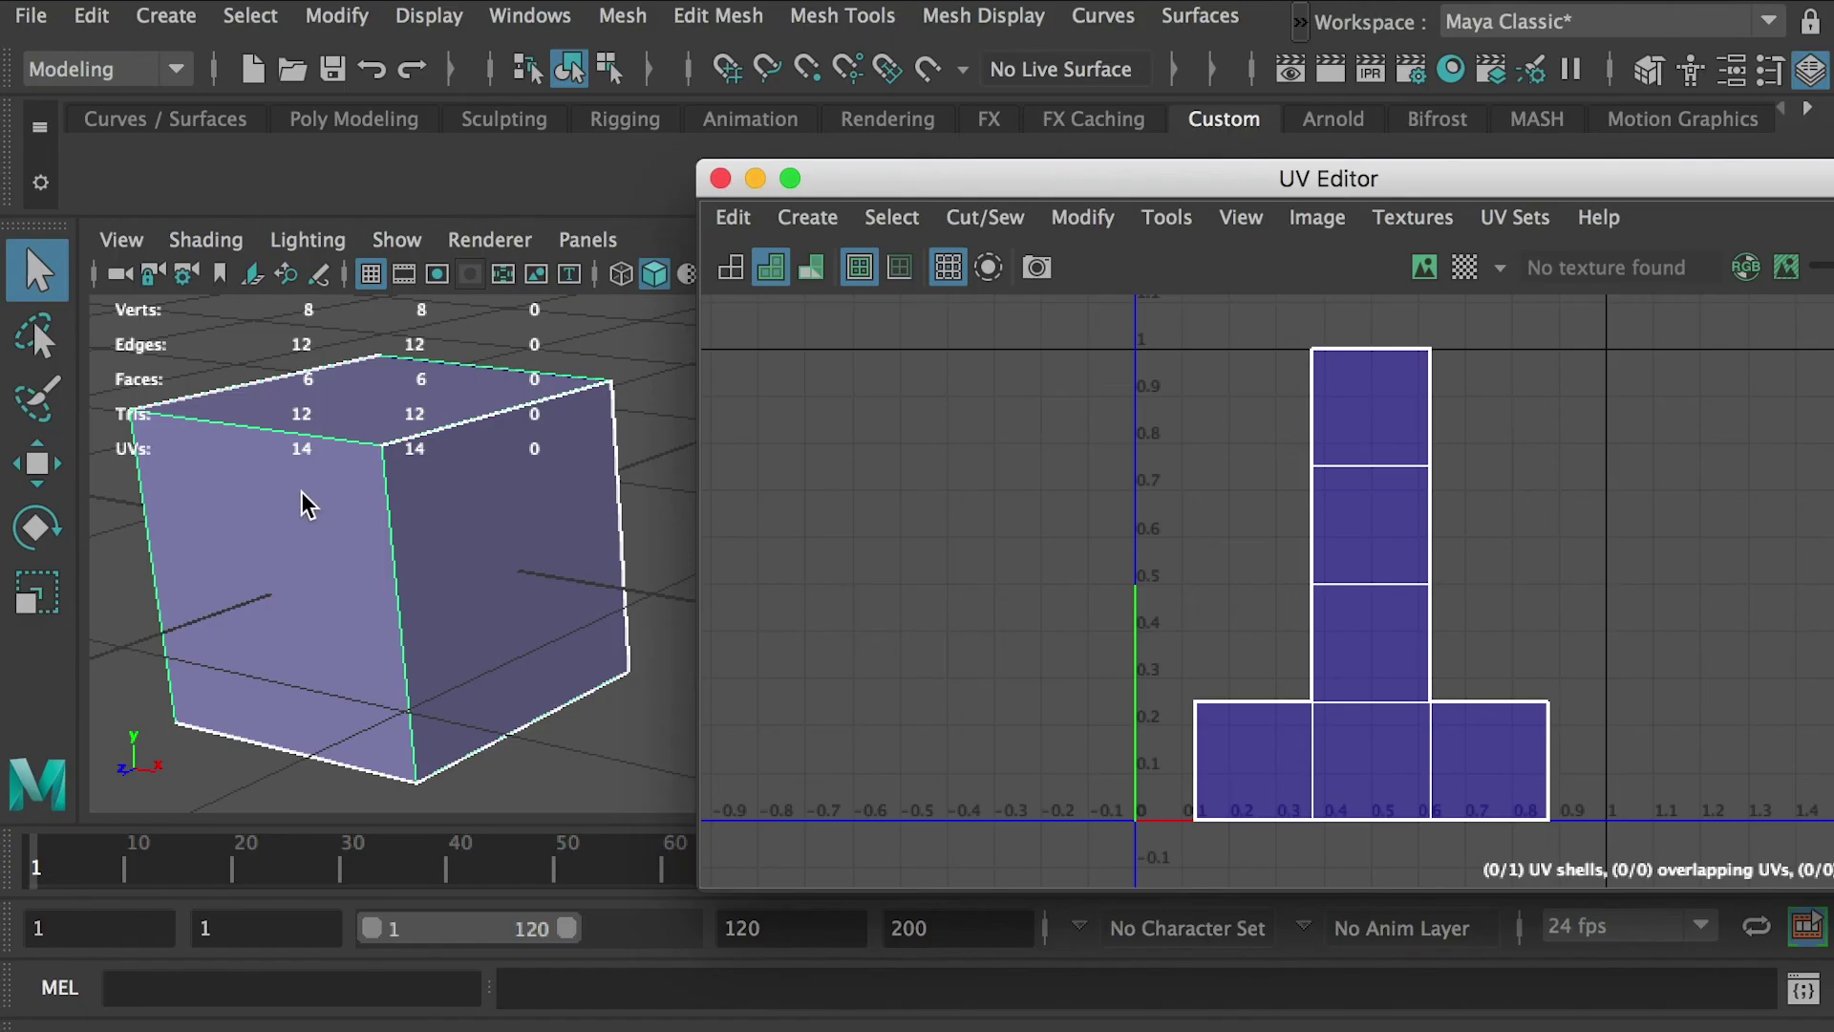
{"action": "right_click_drag", "start_coordinate": [274, 458], "coordinate": [265, 548]}
{"action": "left_click", "coordinate": [266, 548]}
{"action": "right_click_drag", "start_coordinate": [258, 473], "coordinate": [267, 541]}
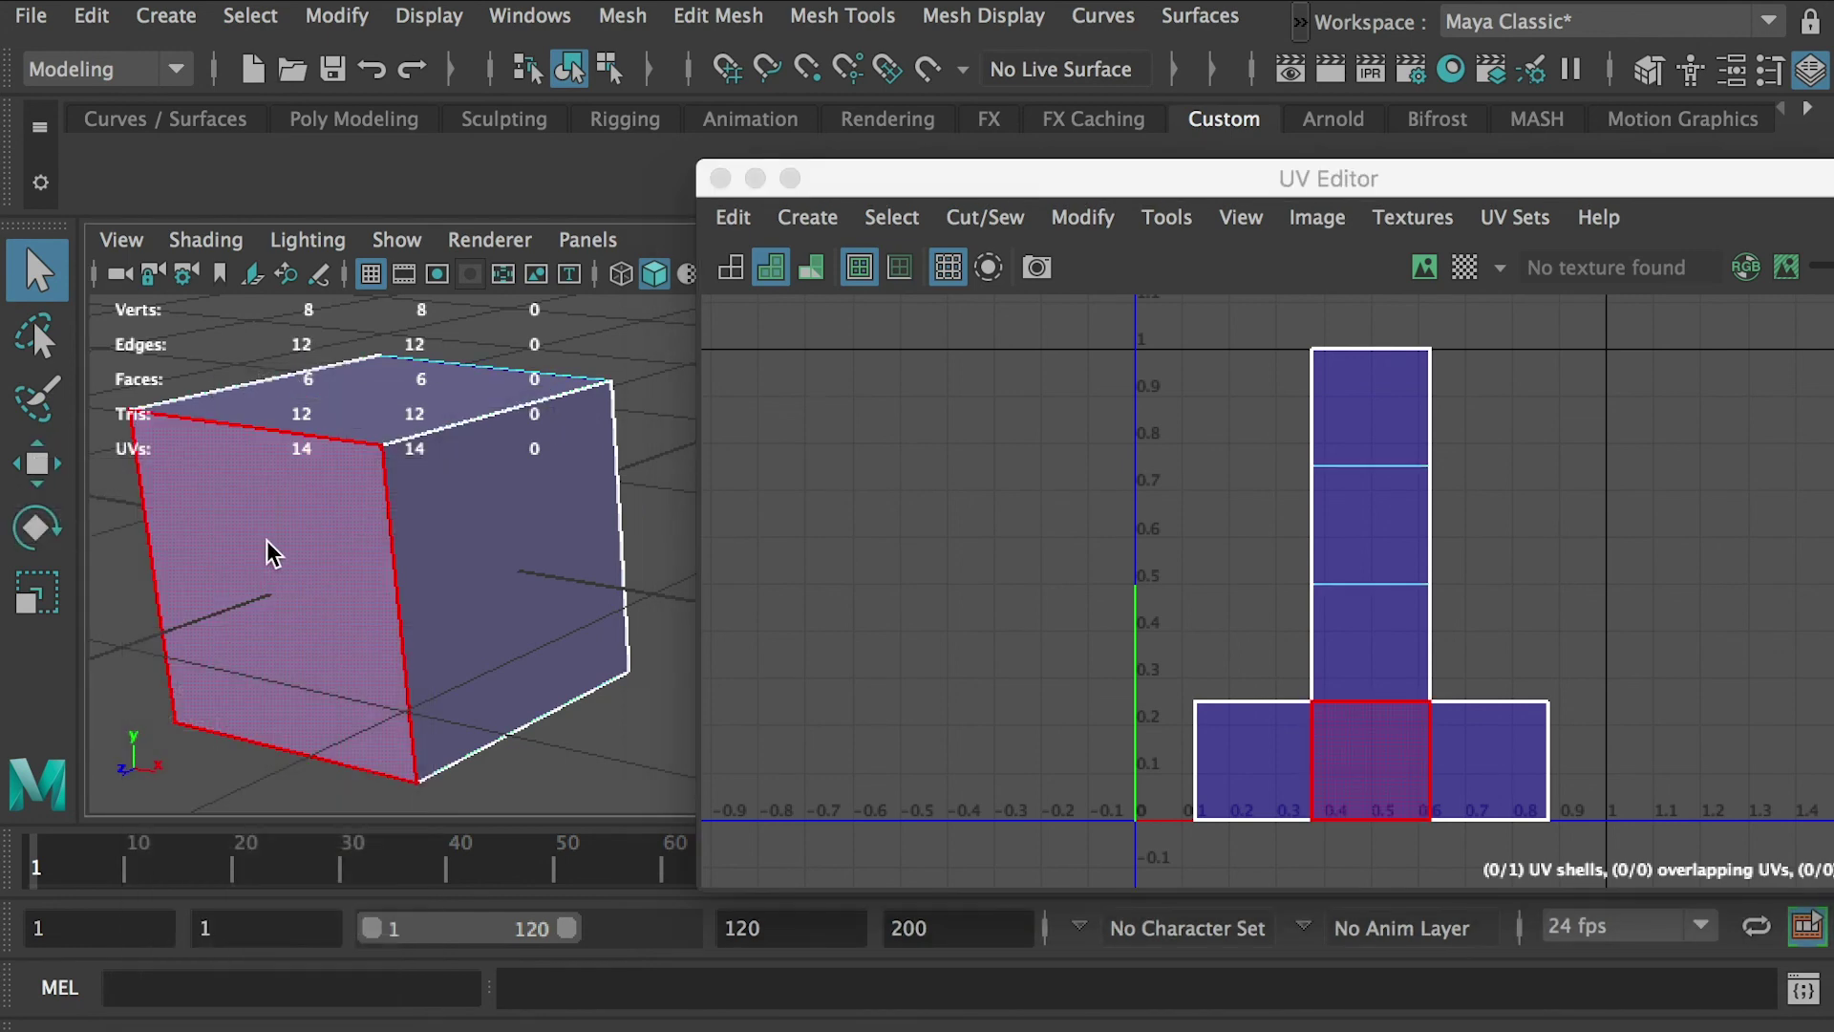
{"action": "left_click", "coordinate": [275, 547]}
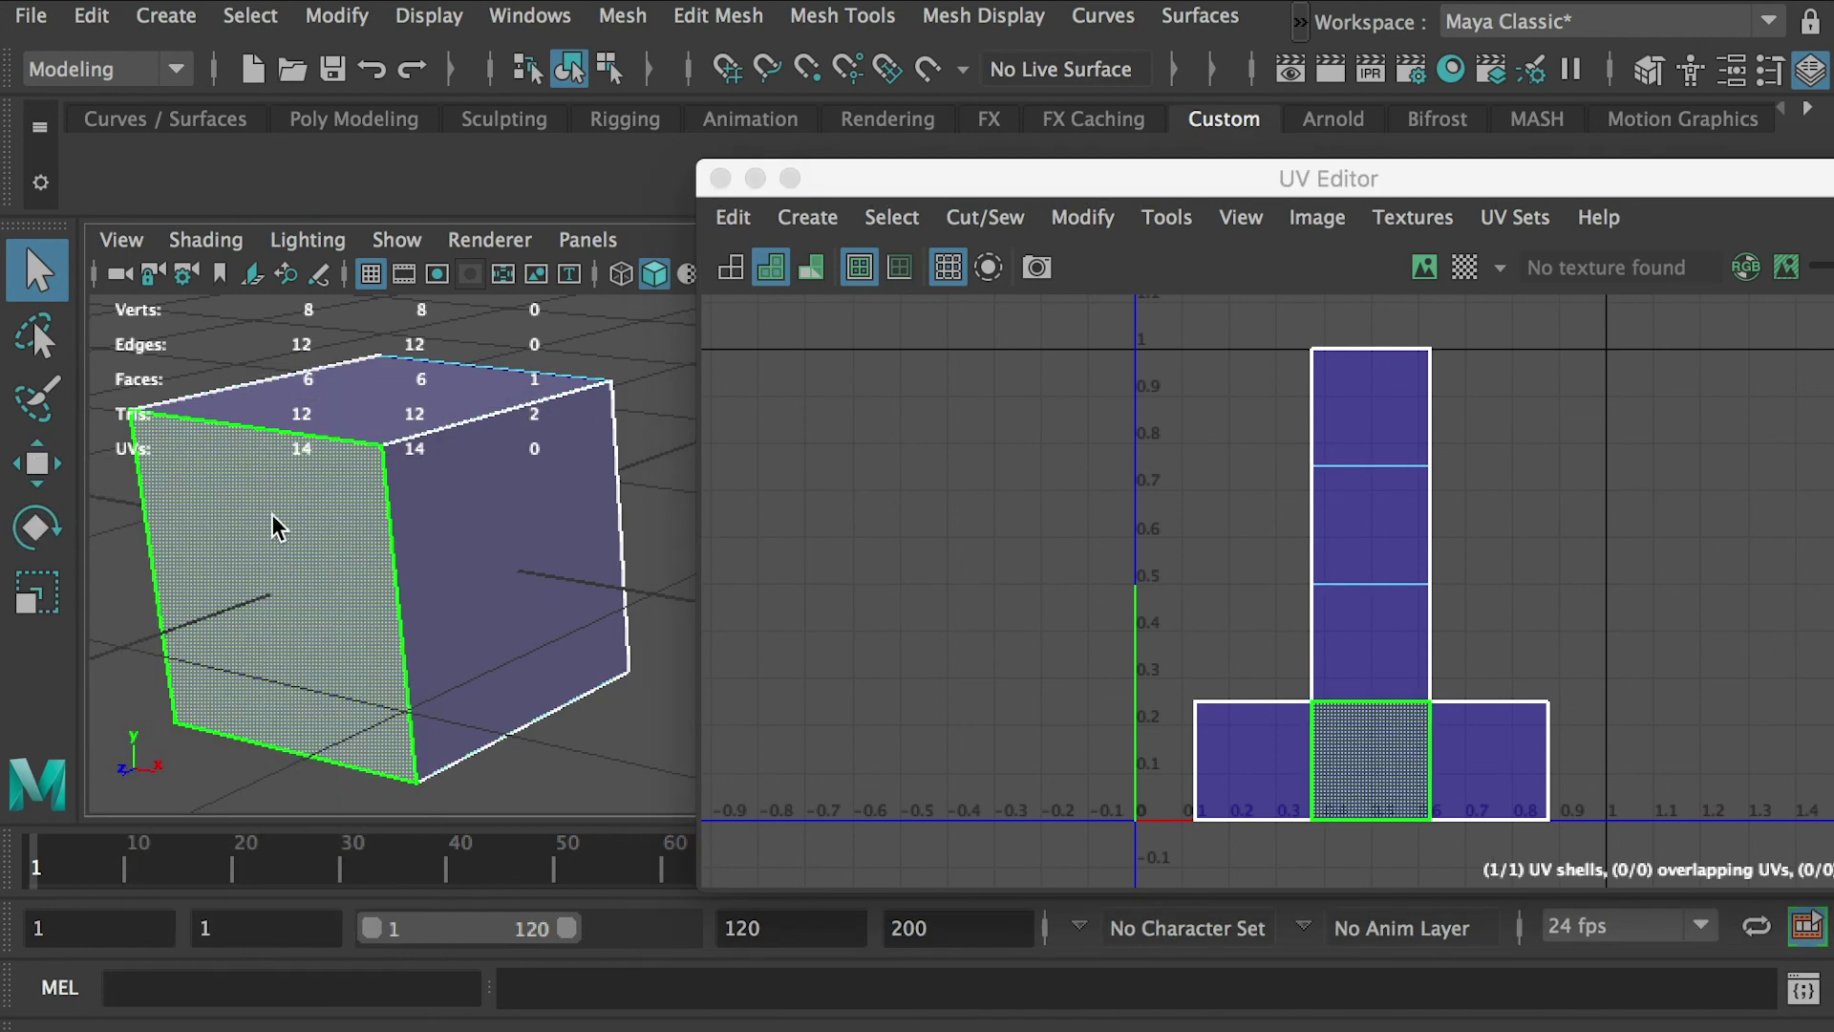
{"action": "left_click_drag", "start_coordinate": [153, 758], "coordinate": [203, 713], "text": "alt"}
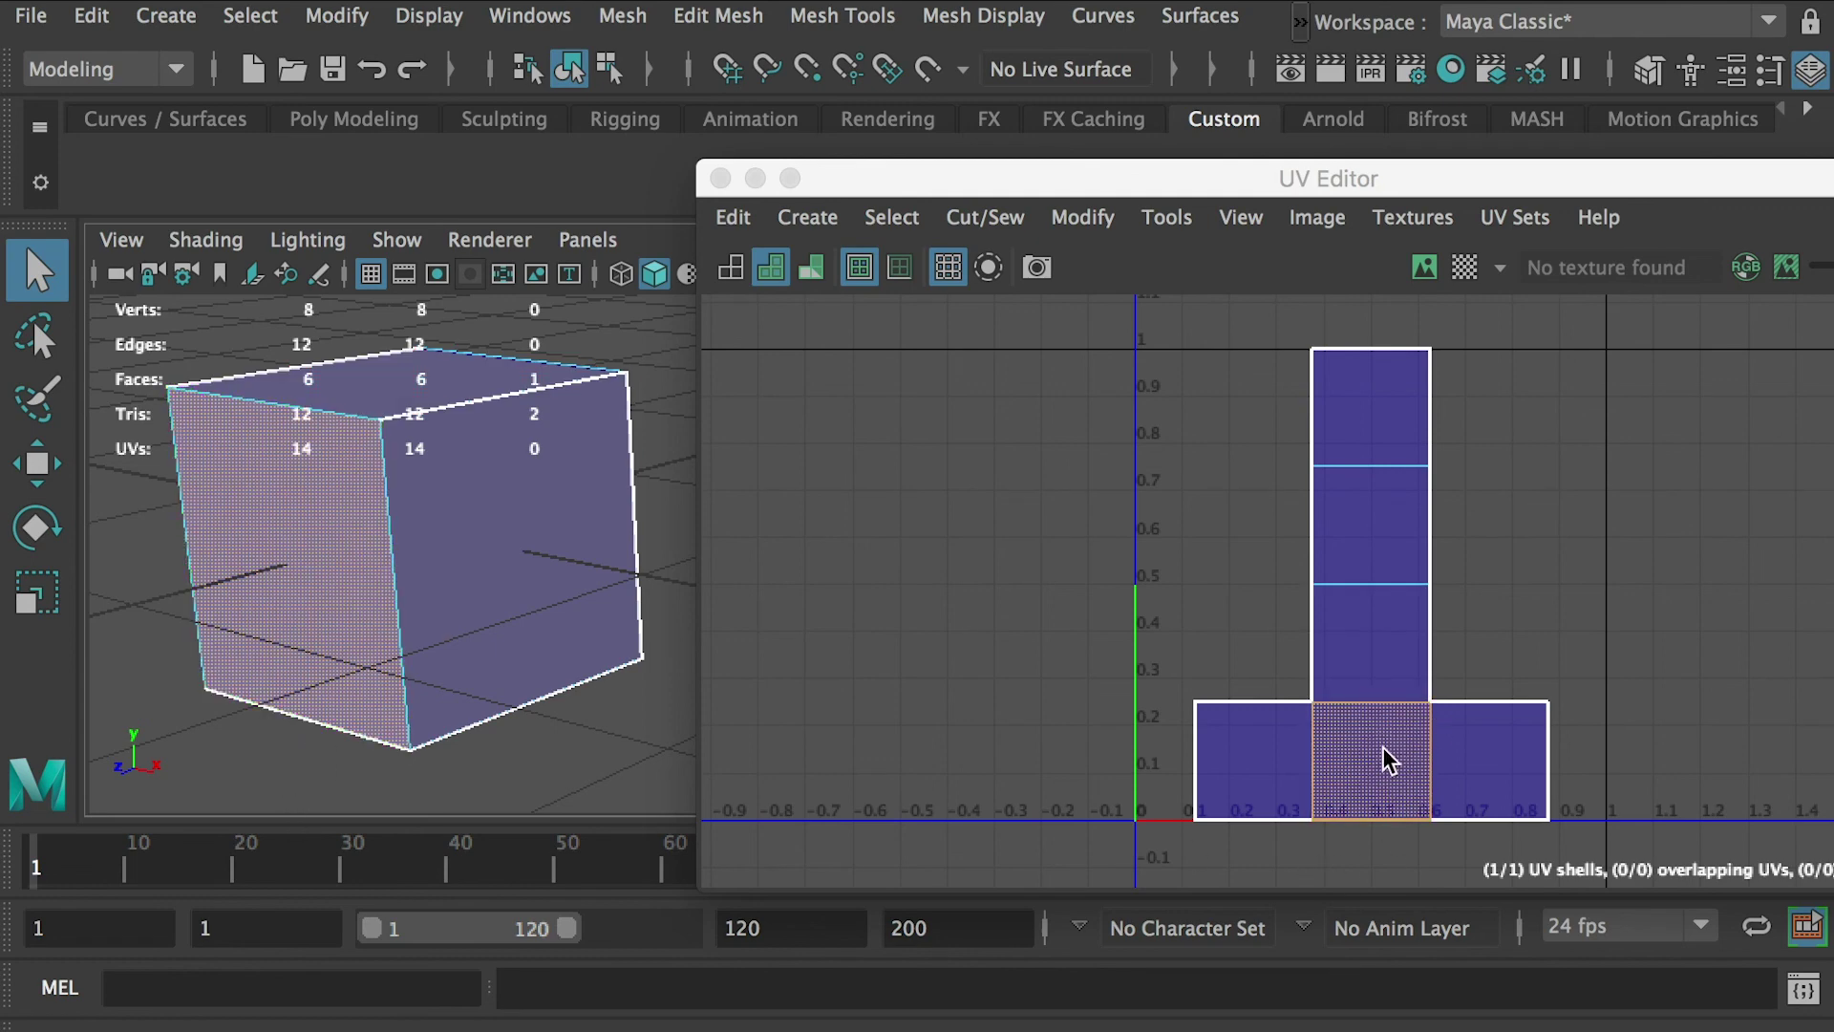
Select the upper and lower edges of the bottom-row middle square in the UV Editor to match them to the cube.
{"action": "right_click_drag", "start_coordinate": [1368, 713], "coordinate": [1343, 616]}
{"action": "left_click", "coordinate": [1368, 700]}
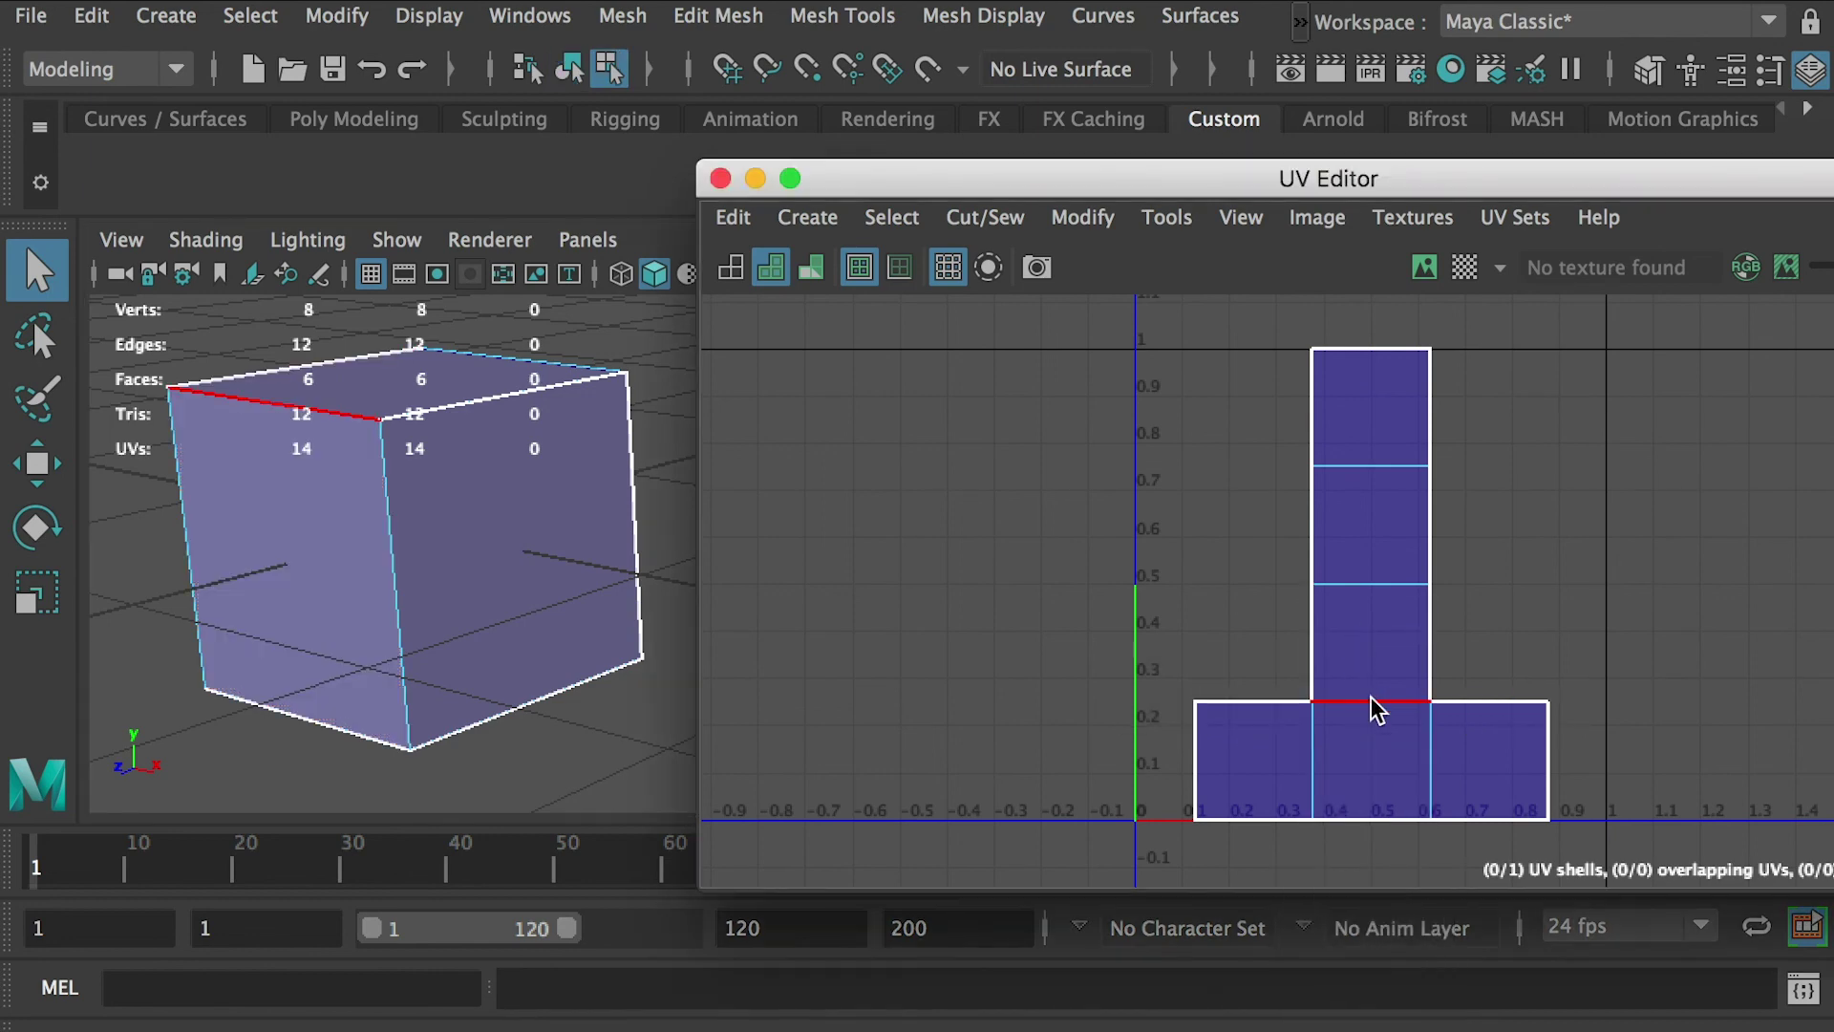
{"action": "left_click", "coordinate": [1368, 697]}
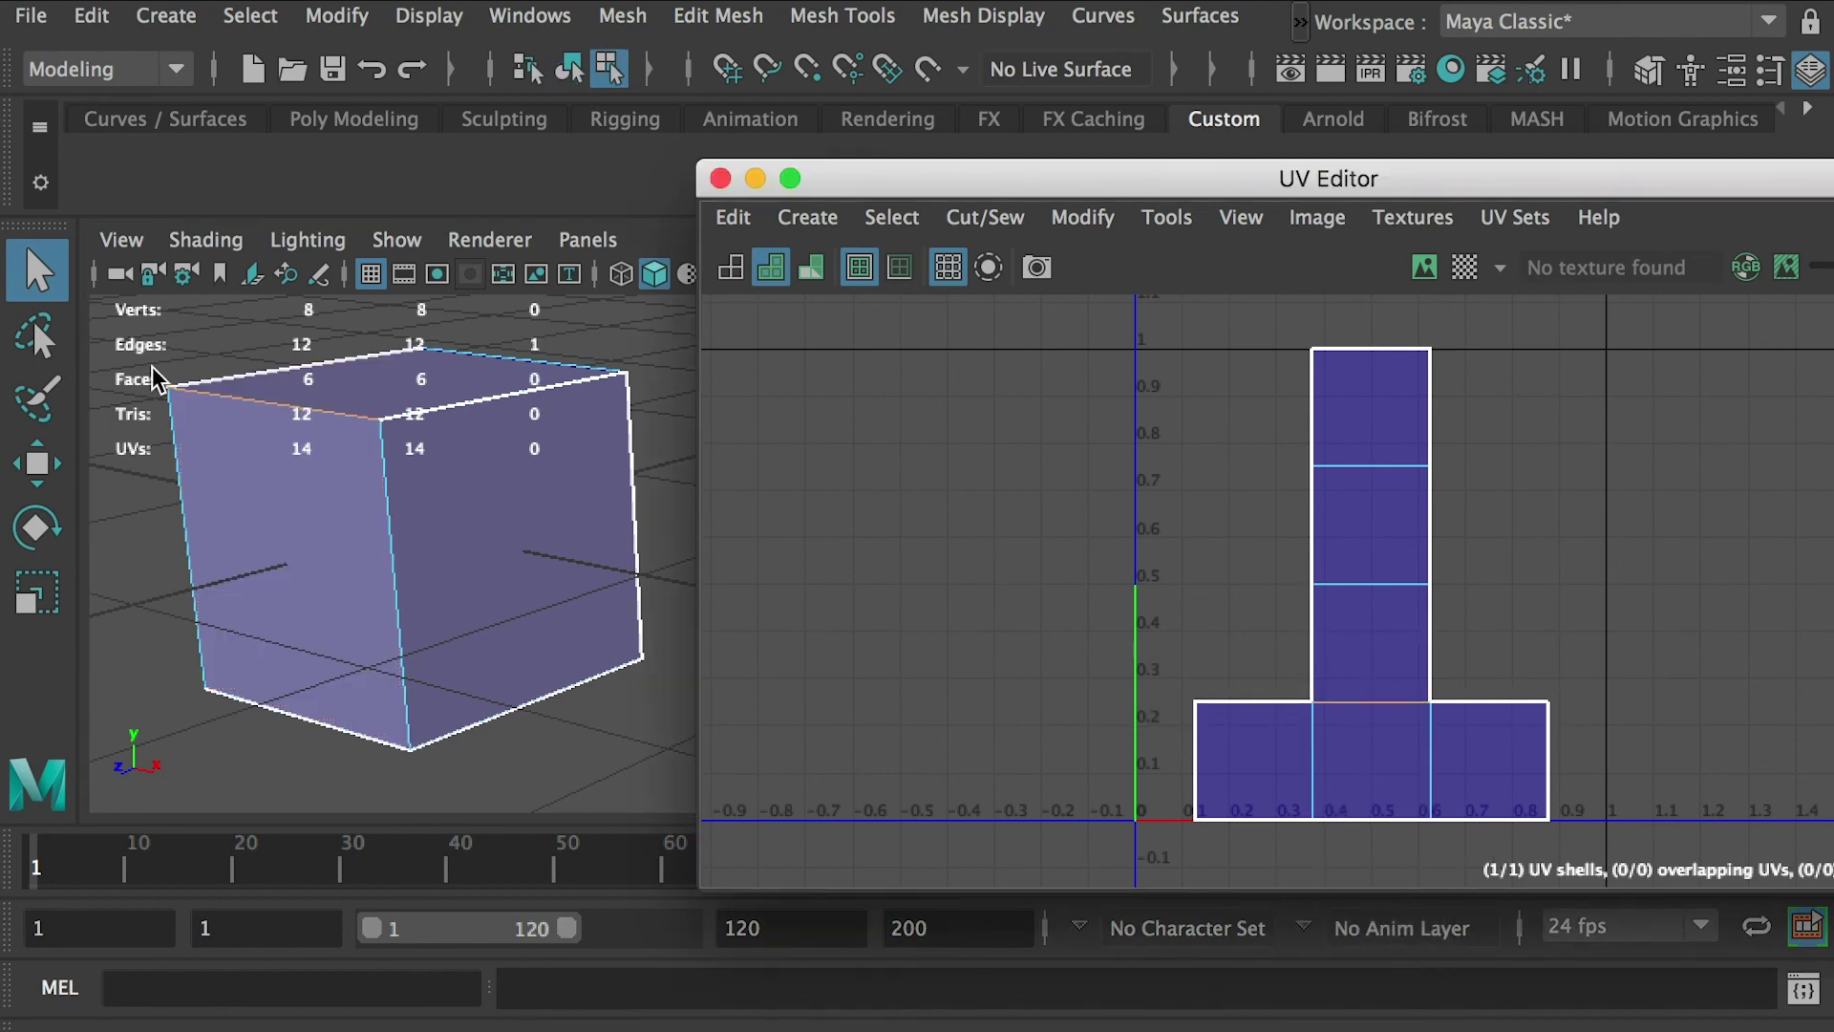
{"action": "left_click", "coordinate": [1363, 820]}
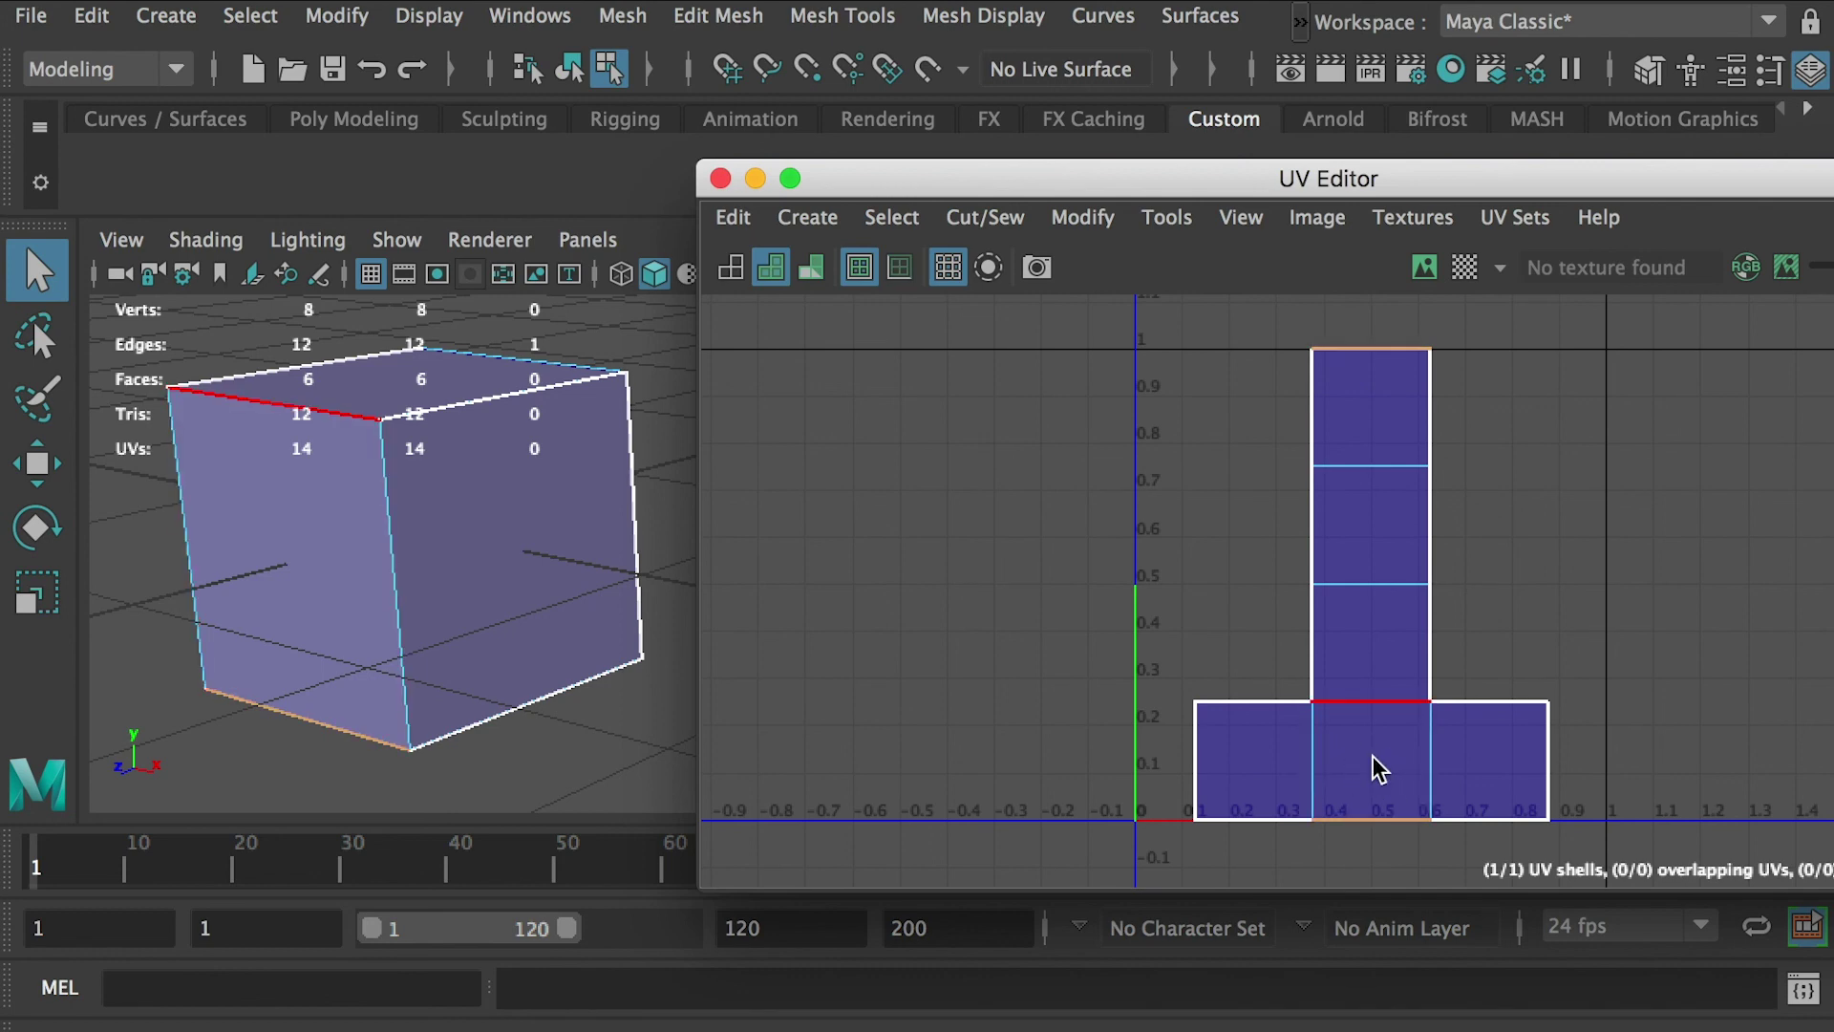
Switch to Photoshop and draw with the blue brush inside the bottom-row middle square of the UV layout.
{"action": "key", "text": "super+Tab"}
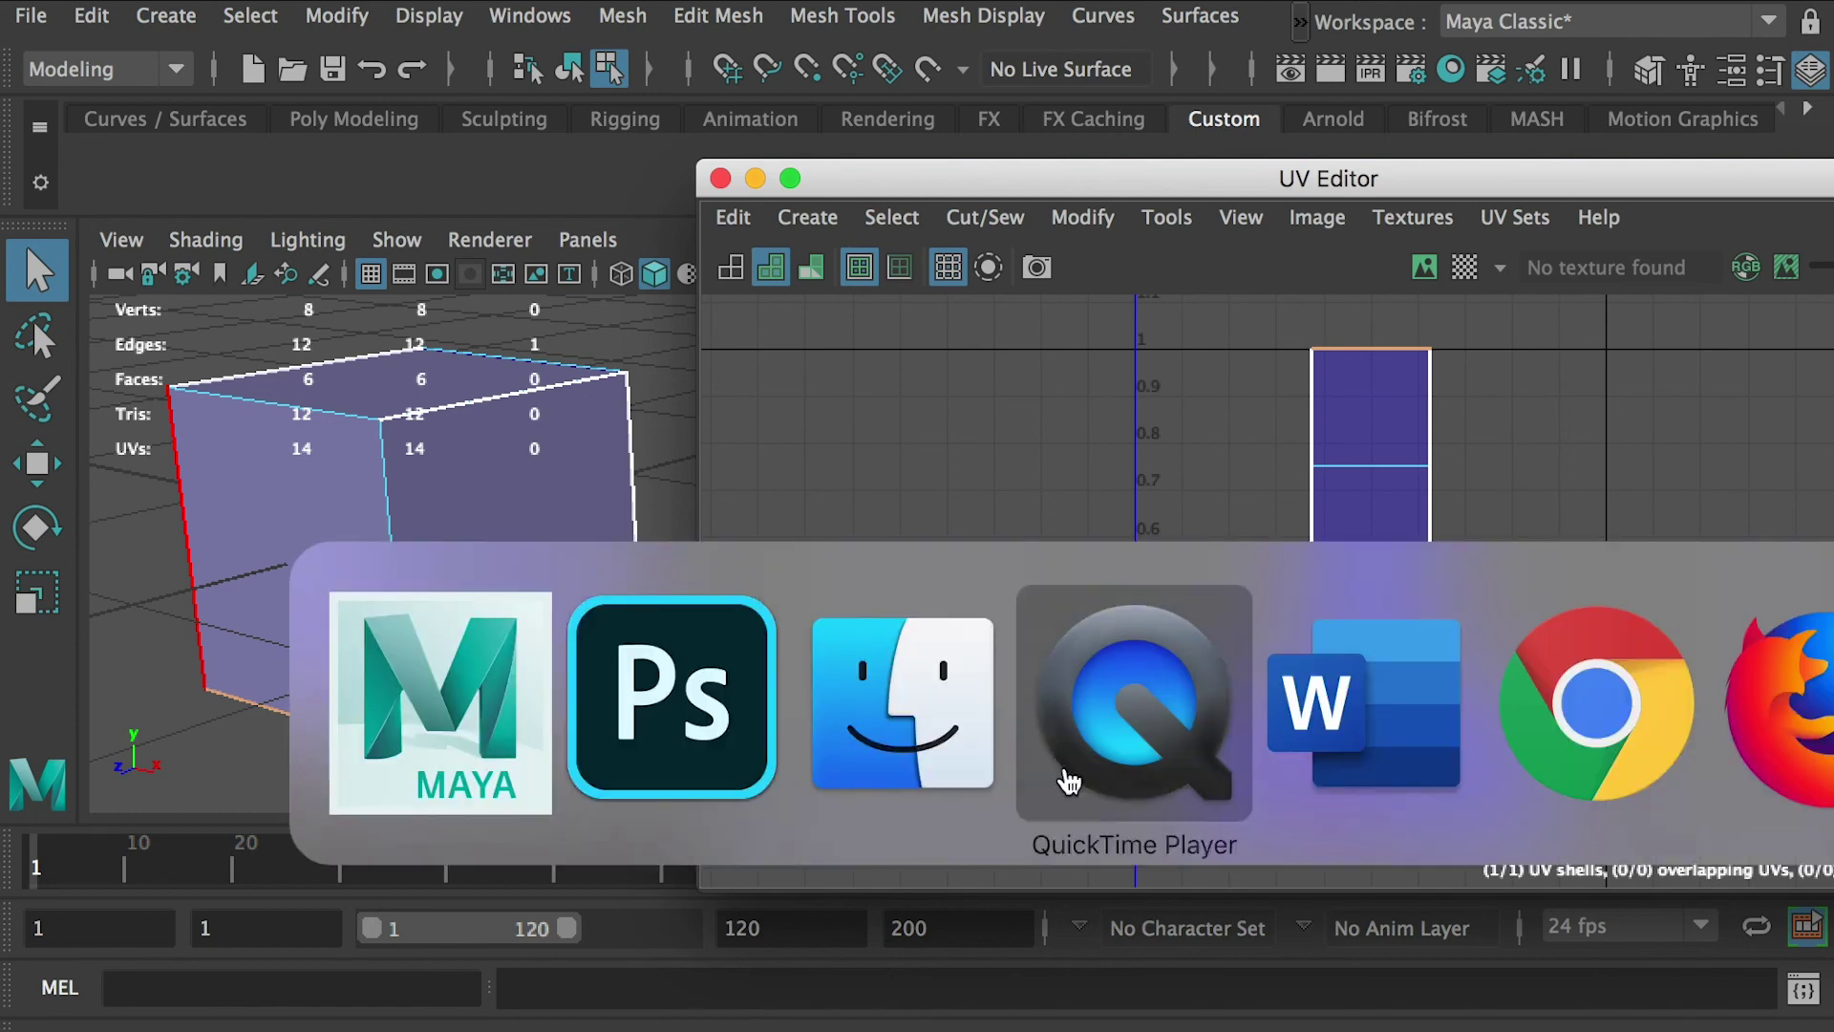
{"action": "left_click", "coordinate": [810, 716]}
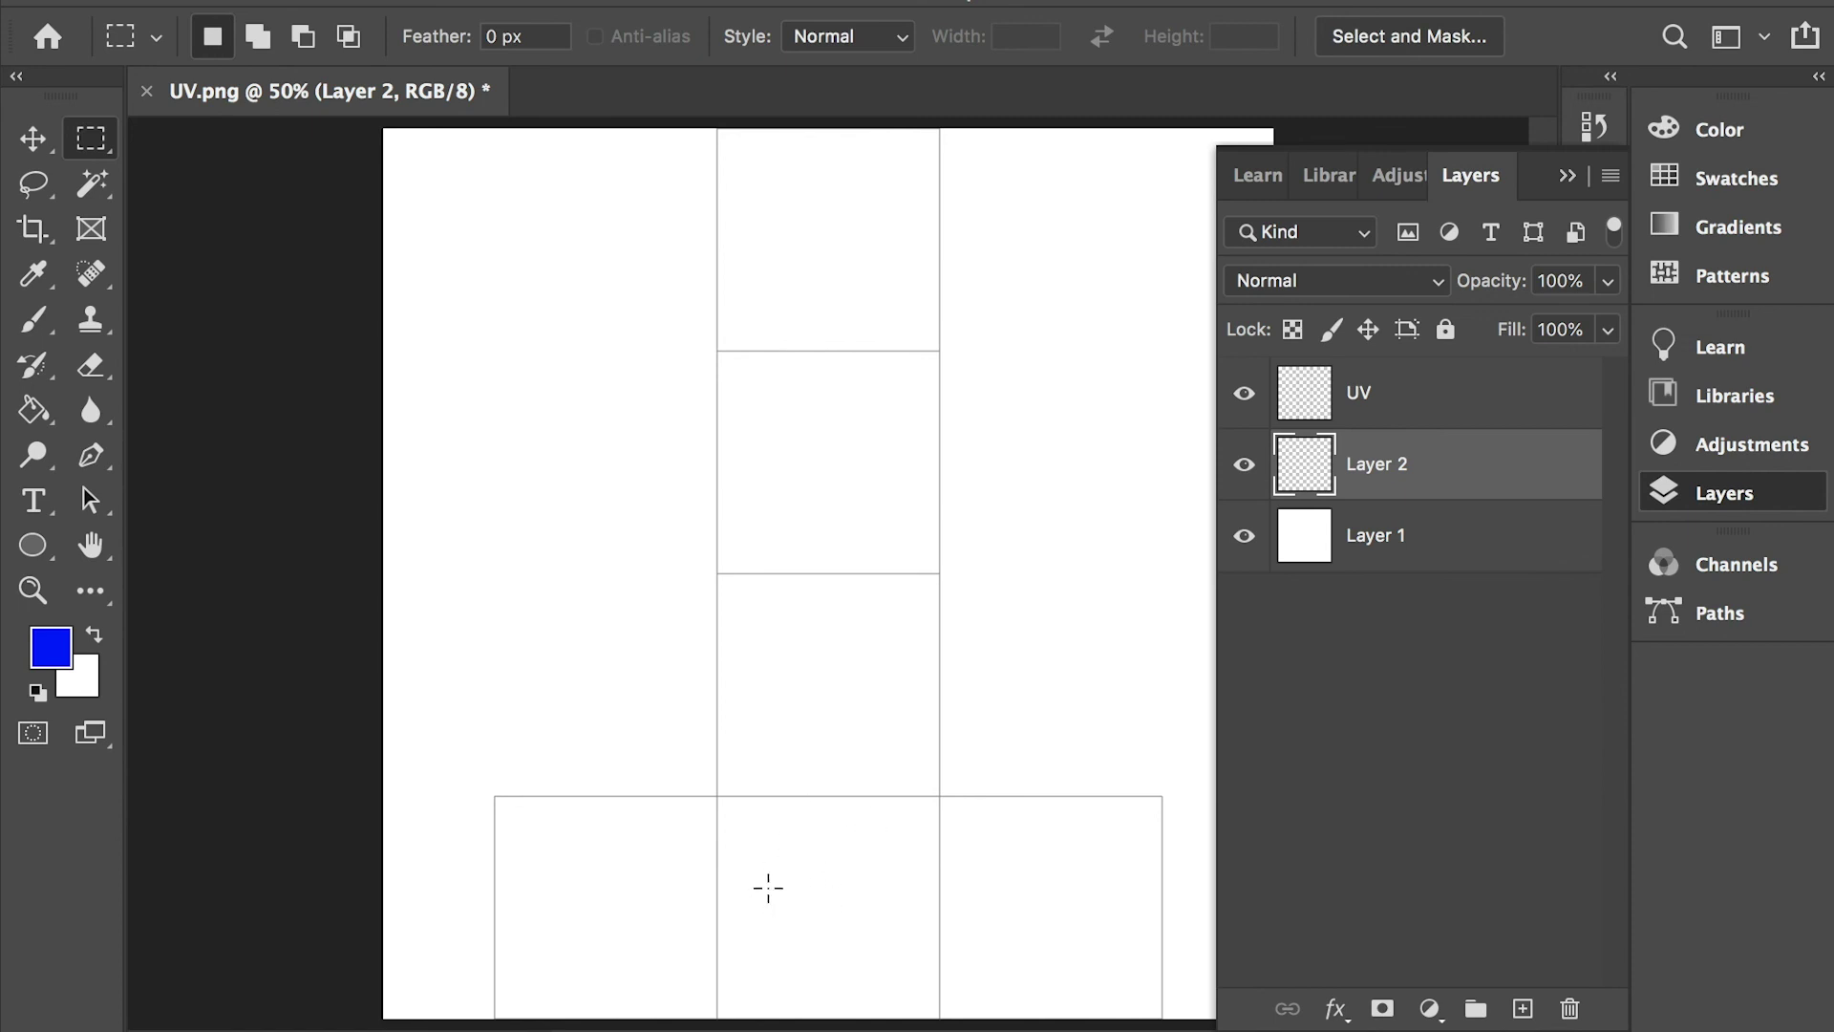
{"action": "left_click_drag", "start_coordinate": [735, 839], "coordinate": [740, 885]}
{"action": "left_click", "coordinate": [752, 866]}
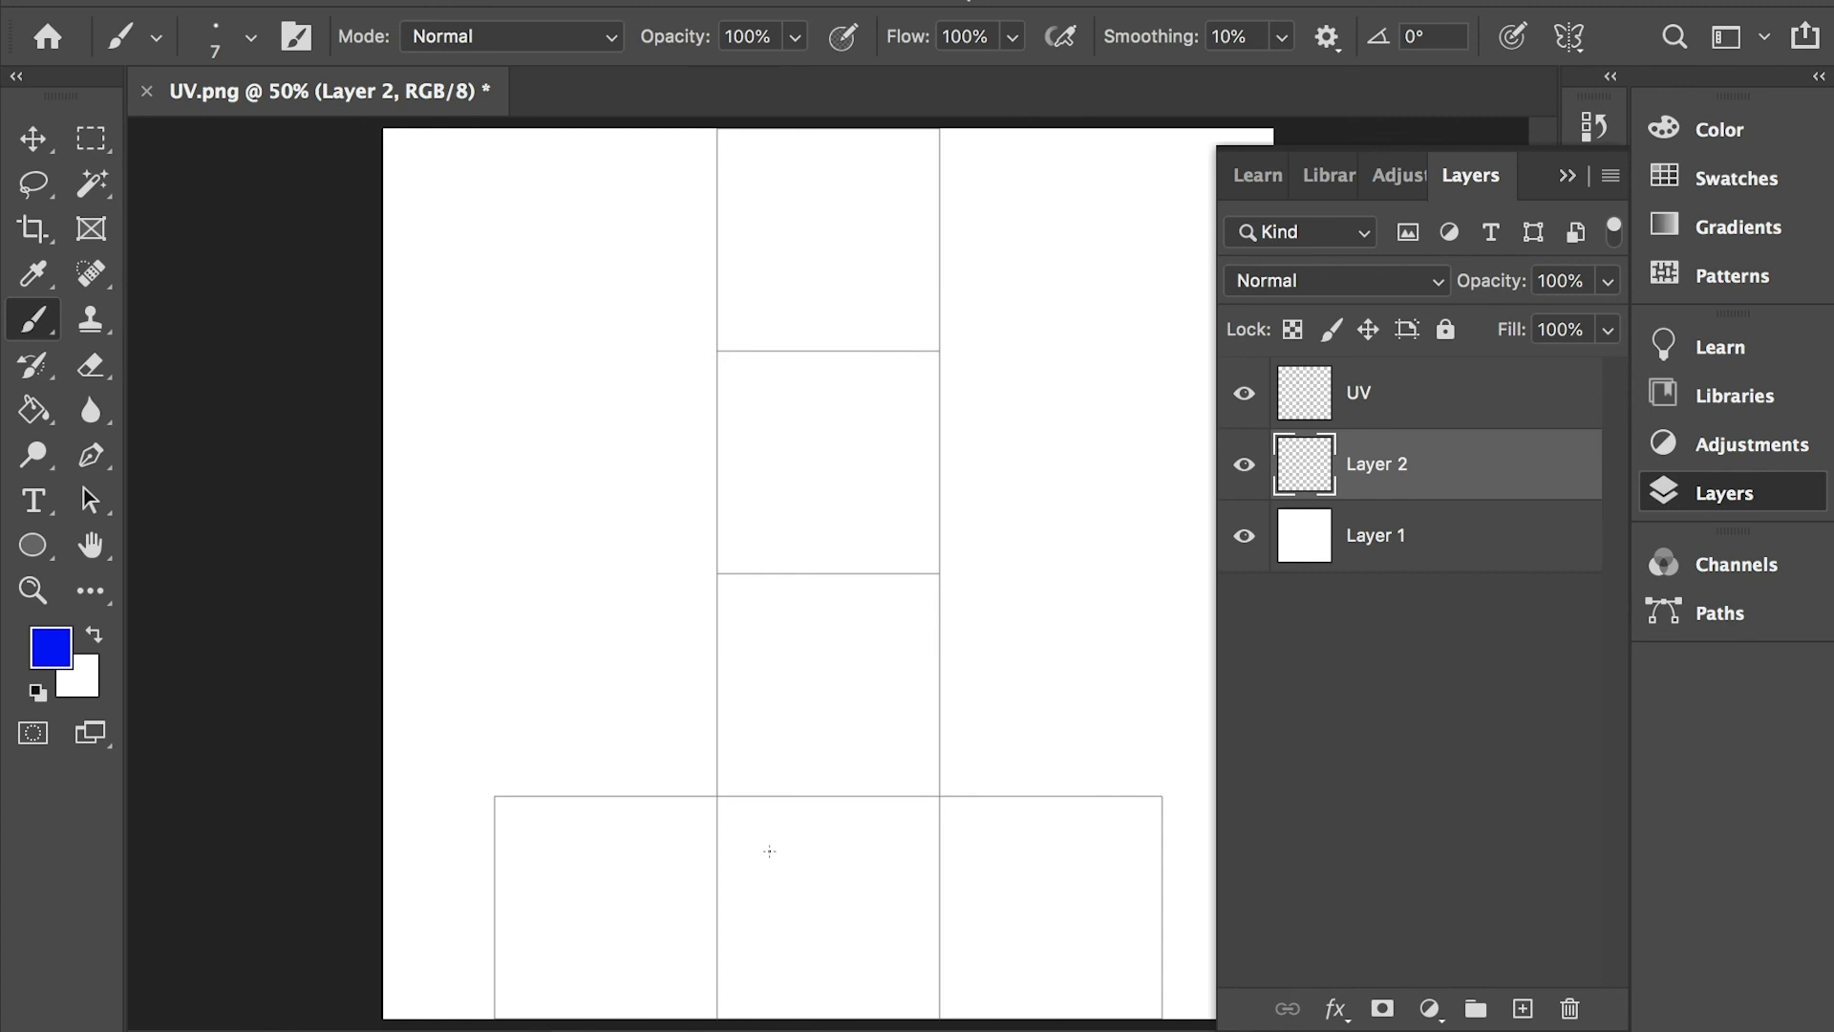
{"action": "mouse_move", "coordinate": [730, 852]}
{"action": "left_mouse_down"}
{"action": "mouse_move", "coordinate": [725, 894]}
{"action": "mouse_move", "coordinate": [761, 893]}
{"action": "mouse_move", "coordinate": [811, 943]}
{"action": "mouse_move", "coordinate": [901, 936]}
{"action": "mouse_move", "coordinate": [915, 967]}
{"action": "mouse_move", "coordinate": [844, 960]}
{"action": "left_mouse_up"}
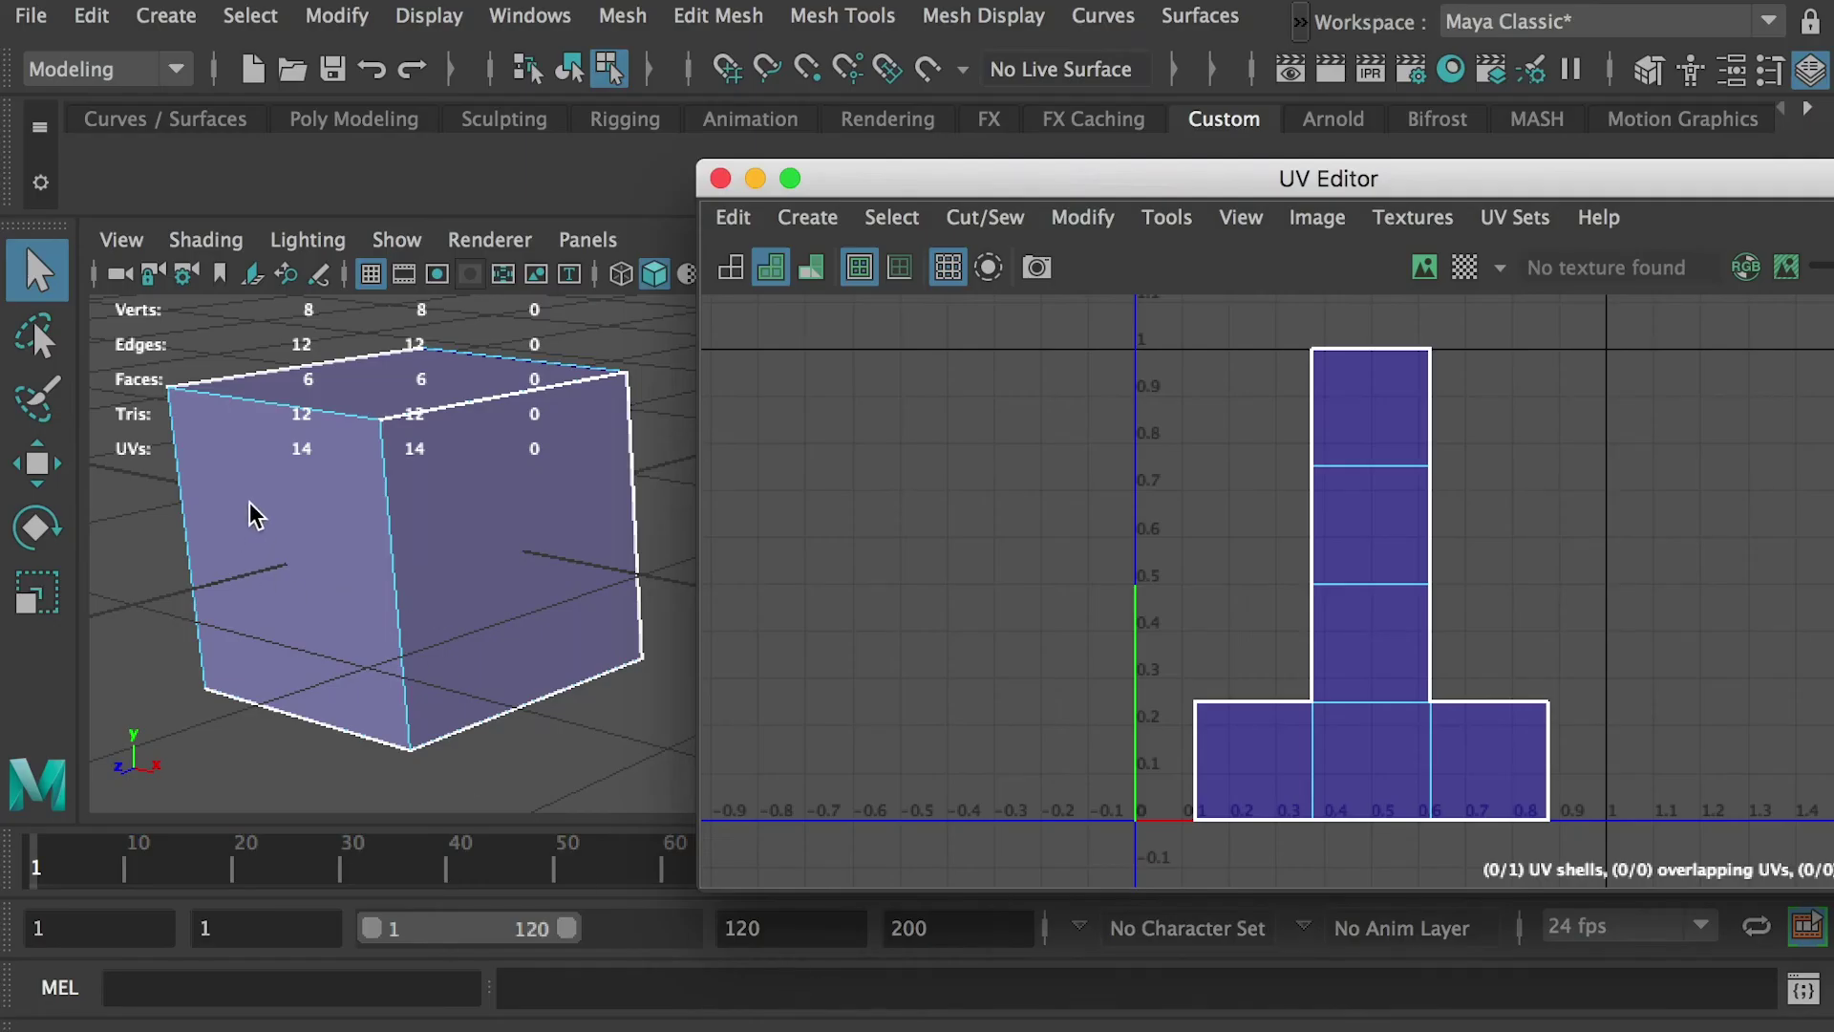
Return to Maya and select the cube's two side faces in turn to identify their squares beside the front face's UVs.
{"action": "left_click_drag", "start_coordinate": [254, 512], "coordinate": [430, 471], "text": "alt"}
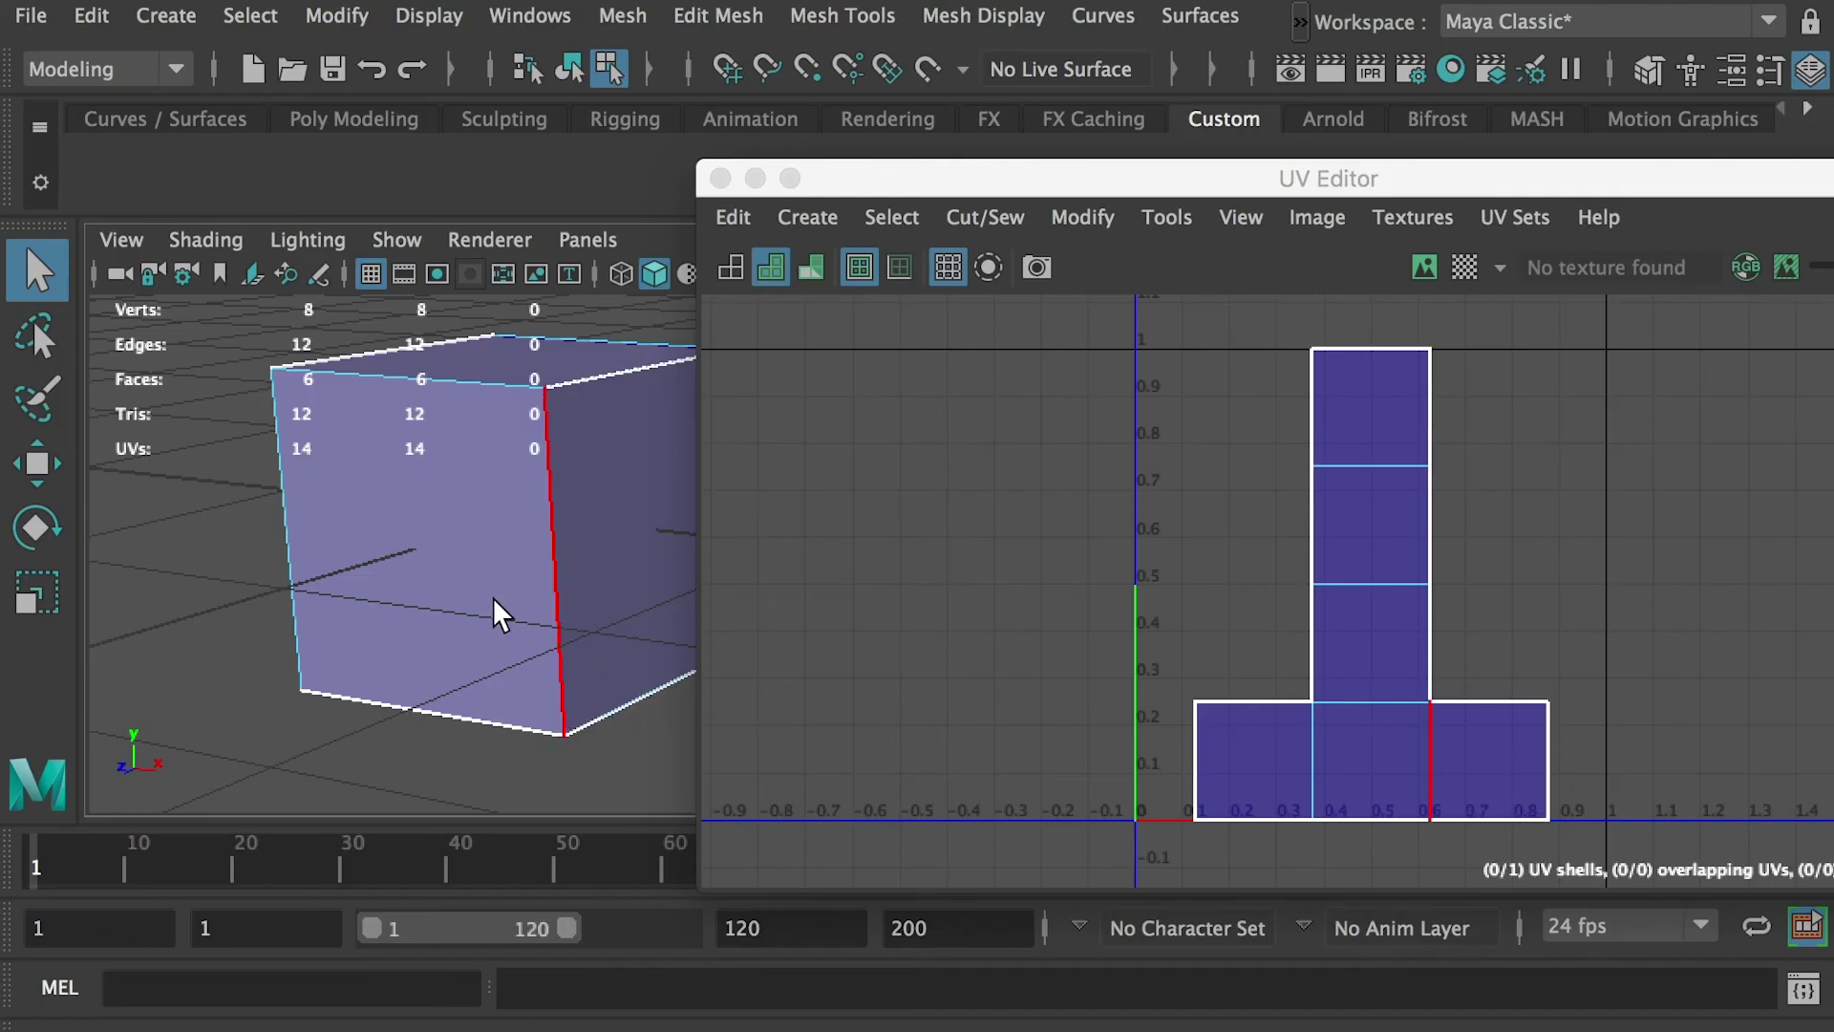
{"action": "left_click_drag", "start_coordinate": [497, 614], "coordinate": [344, 553], "text": "alt"}
{"action": "right_click", "coordinate": [370, 509]}
{"action": "right_click_drag", "start_coordinate": [370, 509], "coordinate": [372, 602]}
{"action": "left_click", "coordinate": [459, 602]}
{"action": "left_click_drag", "start_coordinate": [459, 602], "coordinate": [261, 571], "text": "alt"}
{"action": "left_click", "coordinate": [659, 507]}
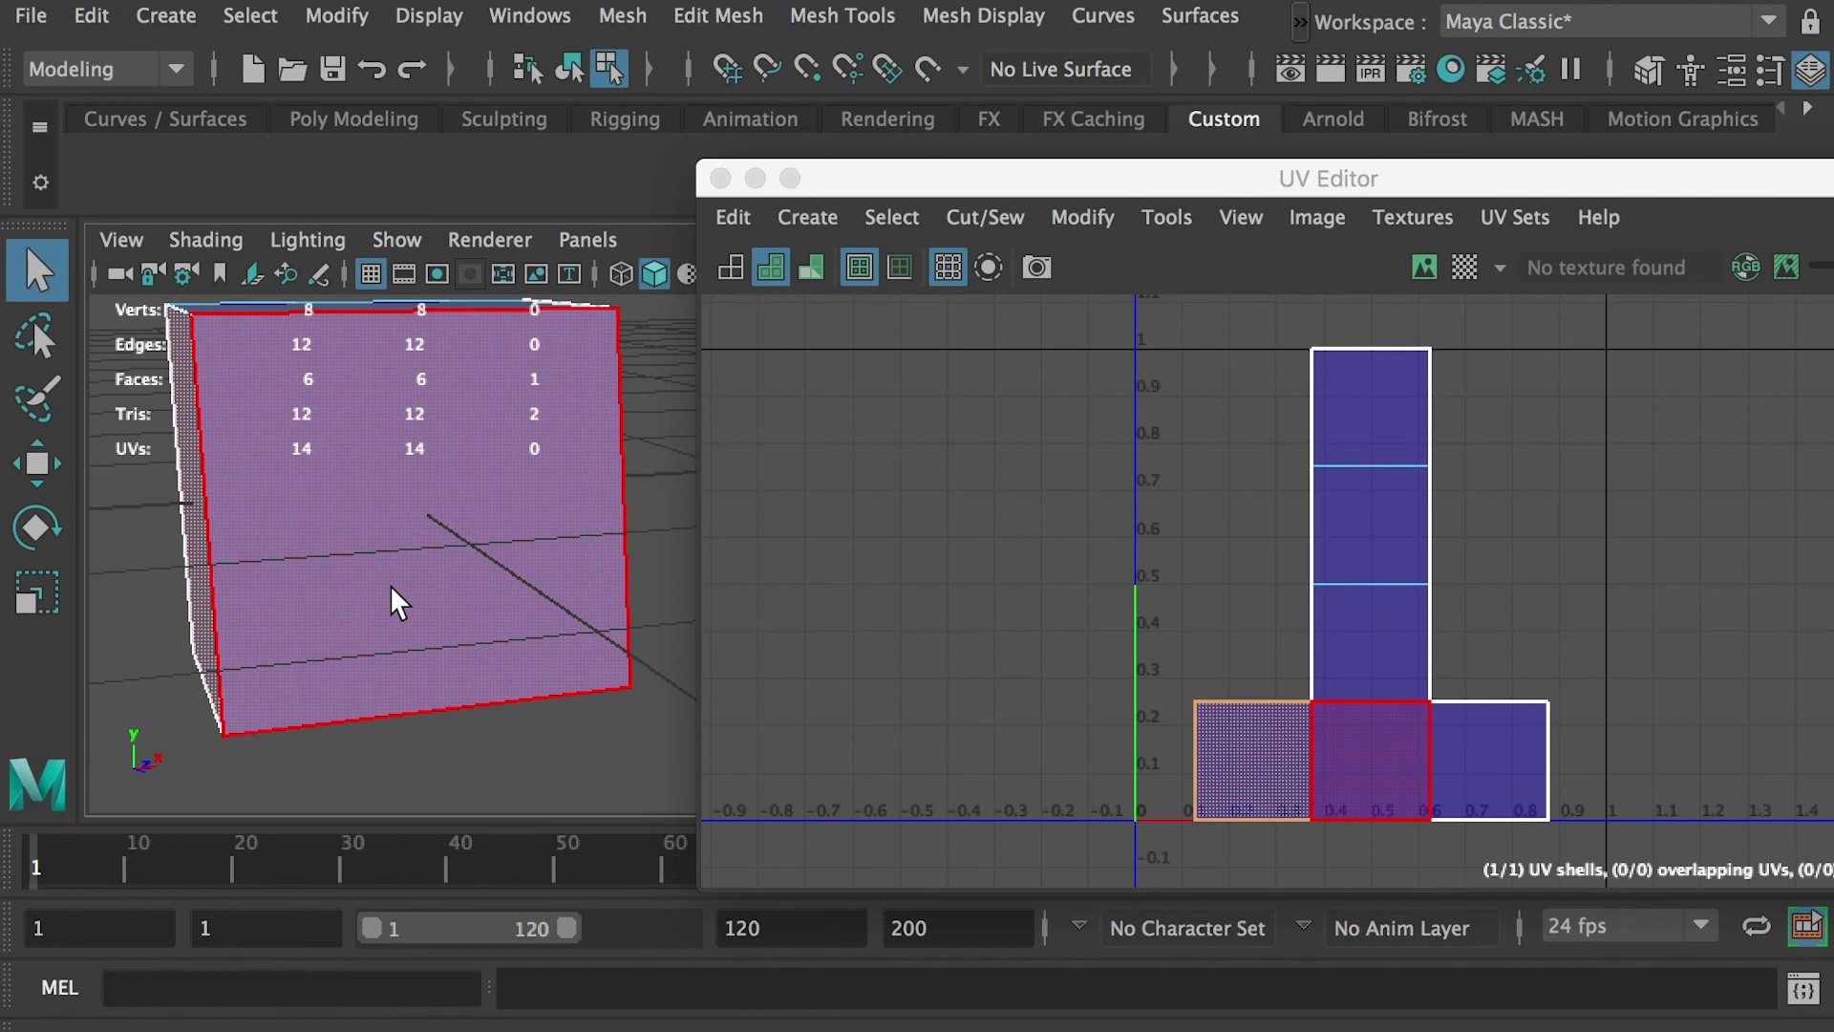
{"action": "left_click_drag", "start_coordinate": [390, 585], "coordinate": [397, 548], "text": "alt"}
{"action": "left_click", "coordinate": [397, 548]}
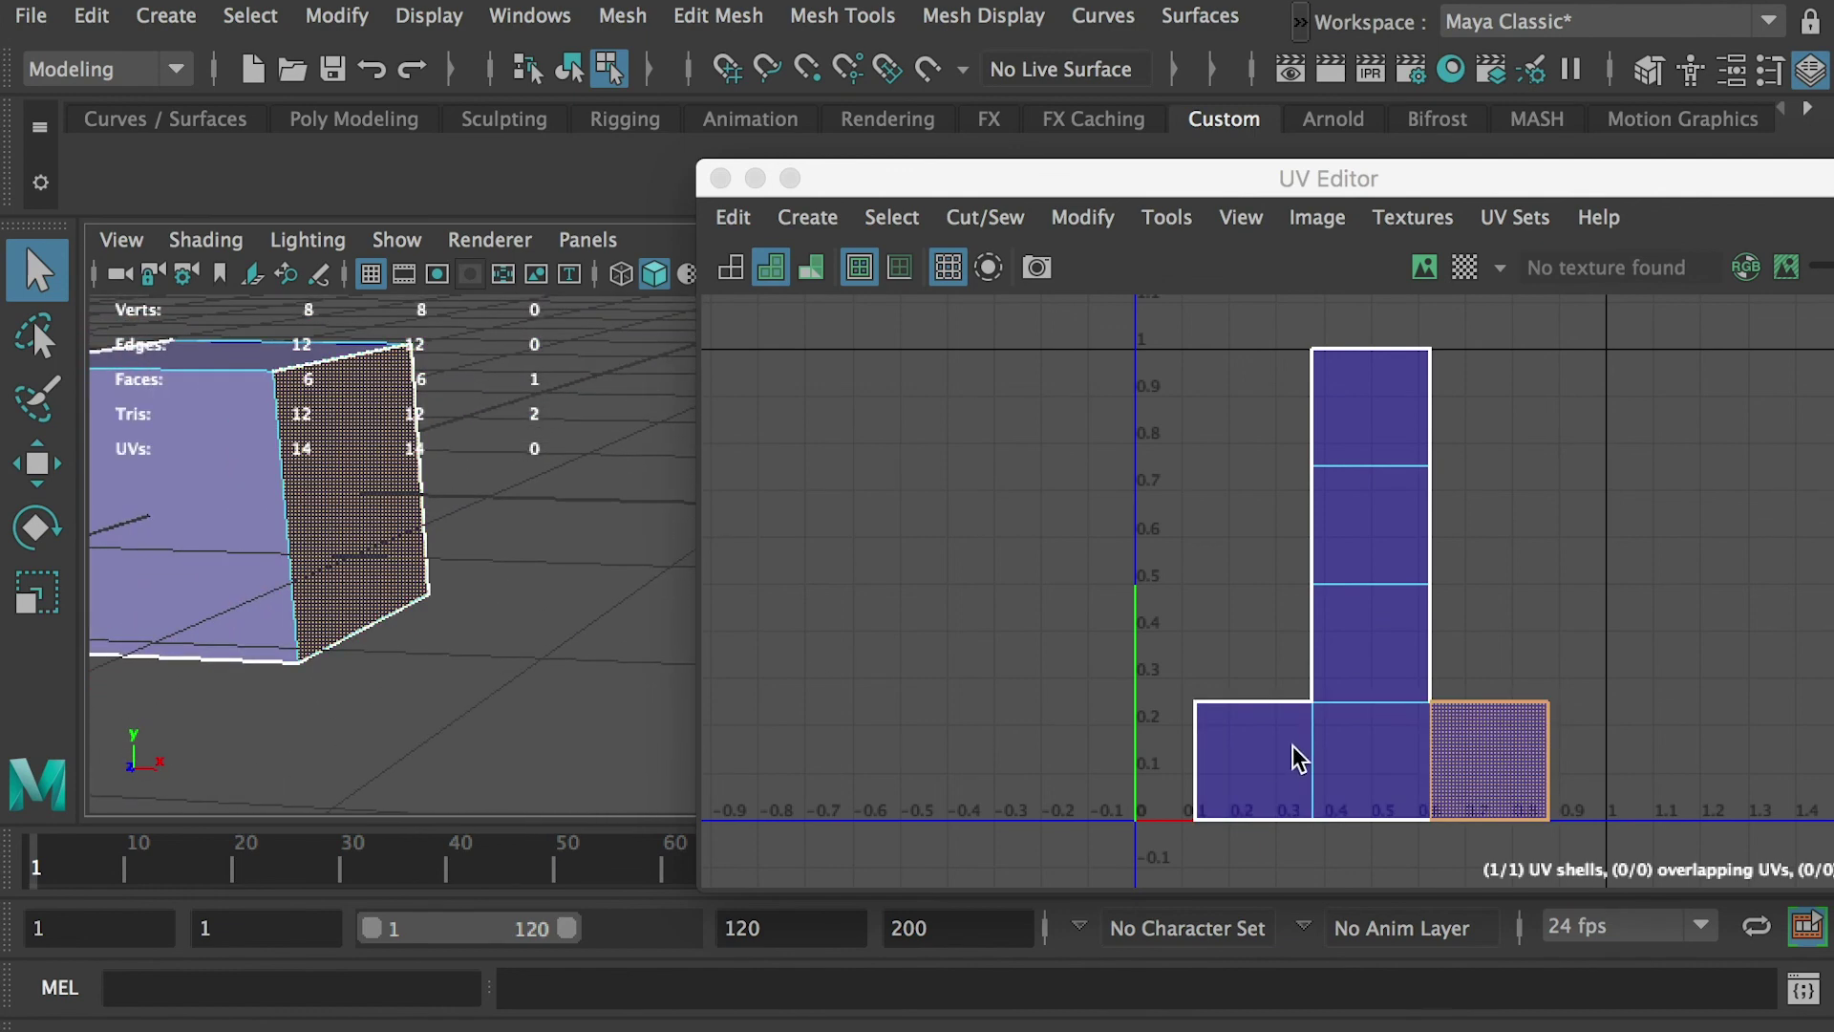
Select the upper edges of the two outer bottom-row squares in the UV Editor to match them to the cube's top.
{"action": "right_click_drag", "start_coordinate": [1465, 743], "coordinate": [1446, 654]}
{"action": "left_click", "coordinate": [1477, 700]}
{"action": "left_click_drag", "start_coordinate": [535, 611], "coordinate": [659, 616], "text": "alt"}
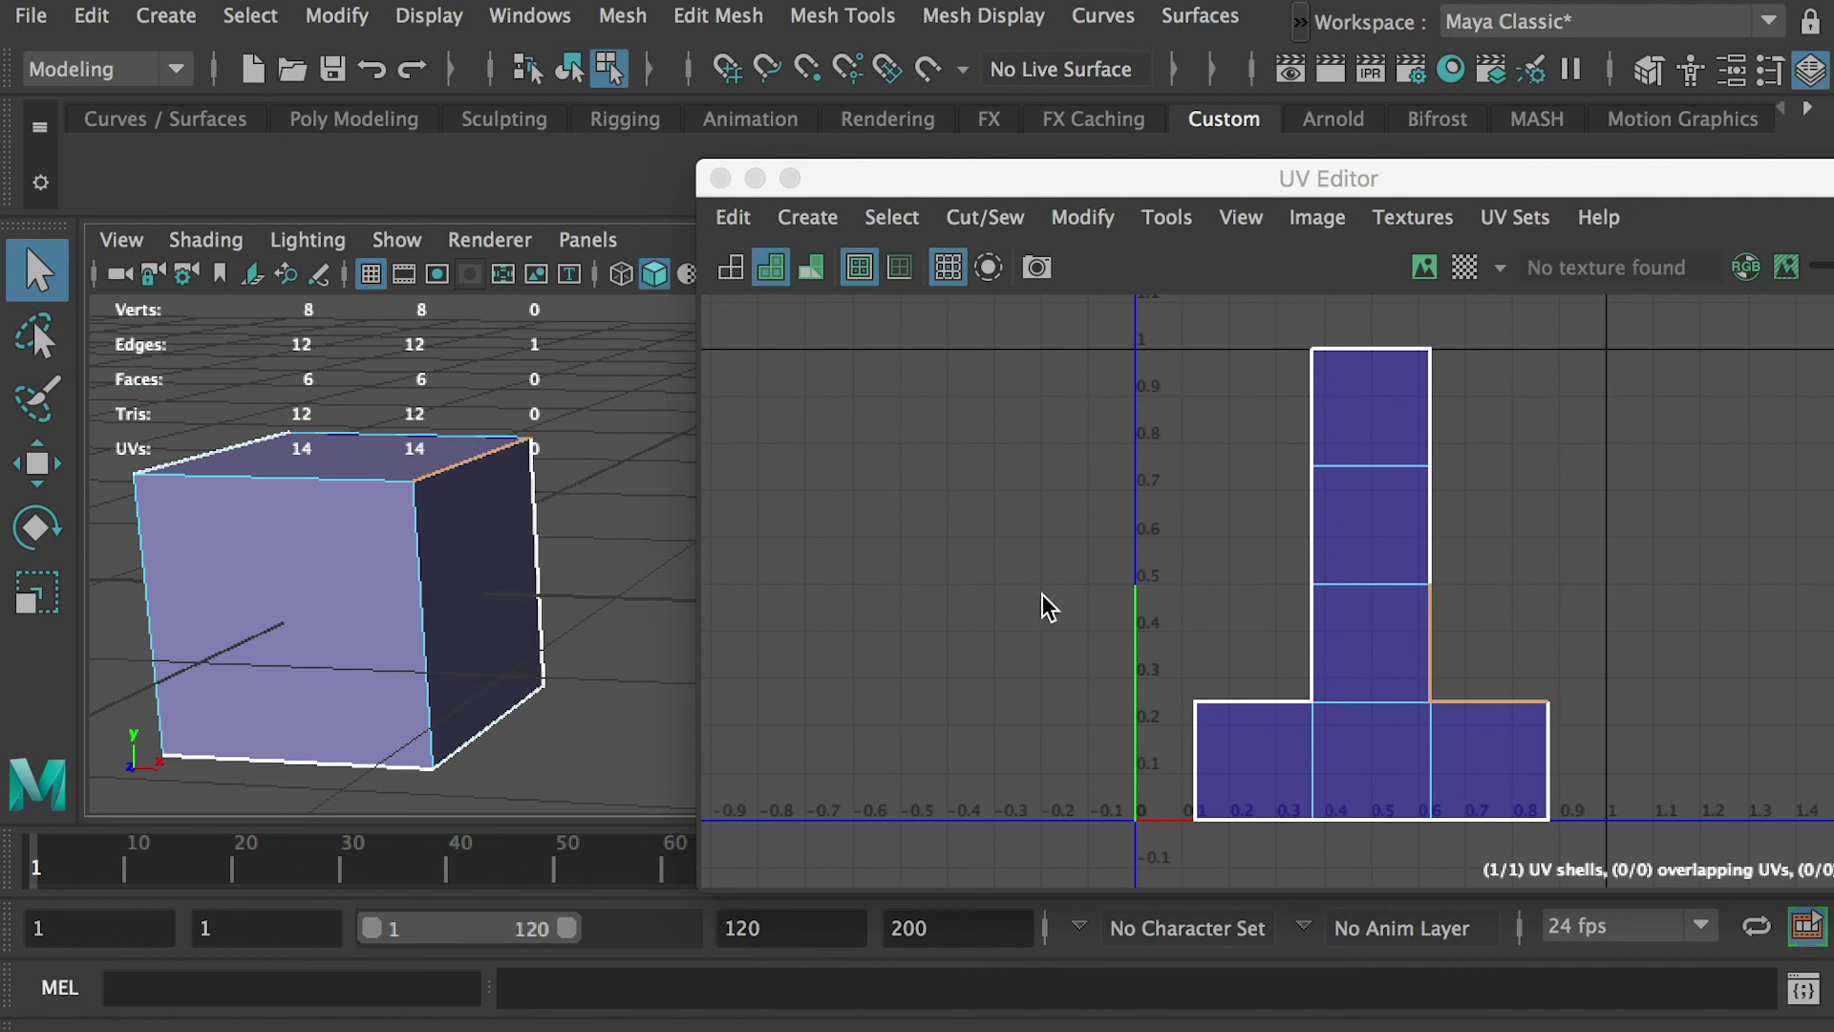
{"action": "left_click", "coordinate": [1261, 702]}
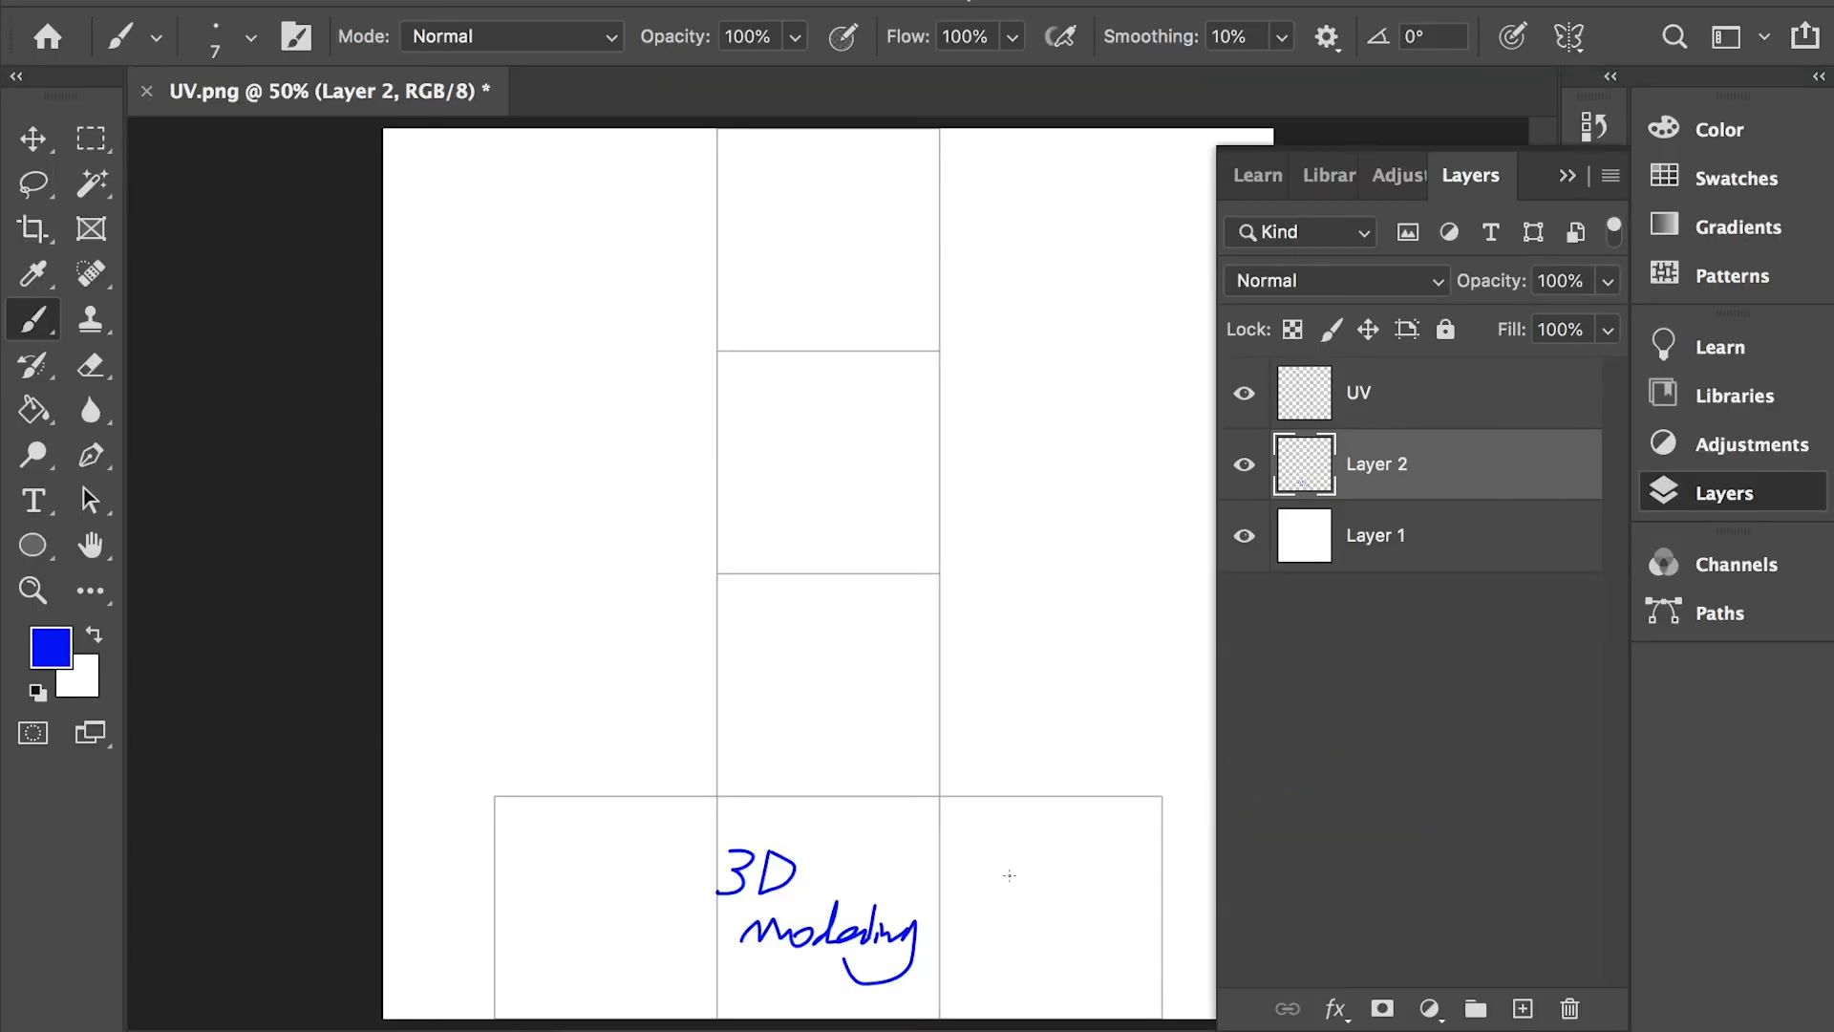
Switch to Photoshop and draw an upward arrow with the word "Top" inside the bottom-row right square.
{"action": "mouse_move", "coordinate": [1039, 913]}
{"action": "left_mouse_down"}
{"action": "mouse_move", "coordinate": [1029, 841]}
{"action": "mouse_move", "coordinate": [1005, 864]}
{"action": "mouse_move", "coordinate": [1046, 885]}
{"action": "left_mouse_up"}
{"action": "key", "text": "ctrl+z"}
{"action": "left_click_drag", "start_coordinate": [1039, 820], "coordinate": [1034, 845]}
{"action": "left_click_drag", "start_coordinate": [1047, 814], "coordinate": [1062, 843]}
{"action": "mouse_move", "coordinate": [994, 914]}
{"action": "left_mouse_down"}
{"action": "mouse_move", "coordinate": [1002, 954]}
{"action": "mouse_move", "coordinate": [1024, 936]}
{"action": "mouse_move", "coordinate": [1057, 954]}
{"action": "mouse_move", "coordinate": [1020, 985]}
{"action": "left_mouse_up"}
Duplicate the arrow and "Top" label into the bottom-row left square, deselect, and return to the brush.
{"action": "key", "text": "m"}
{"action": "left_click_drag", "start_coordinate": [1146, 997], "coordinate": [964, 802]}
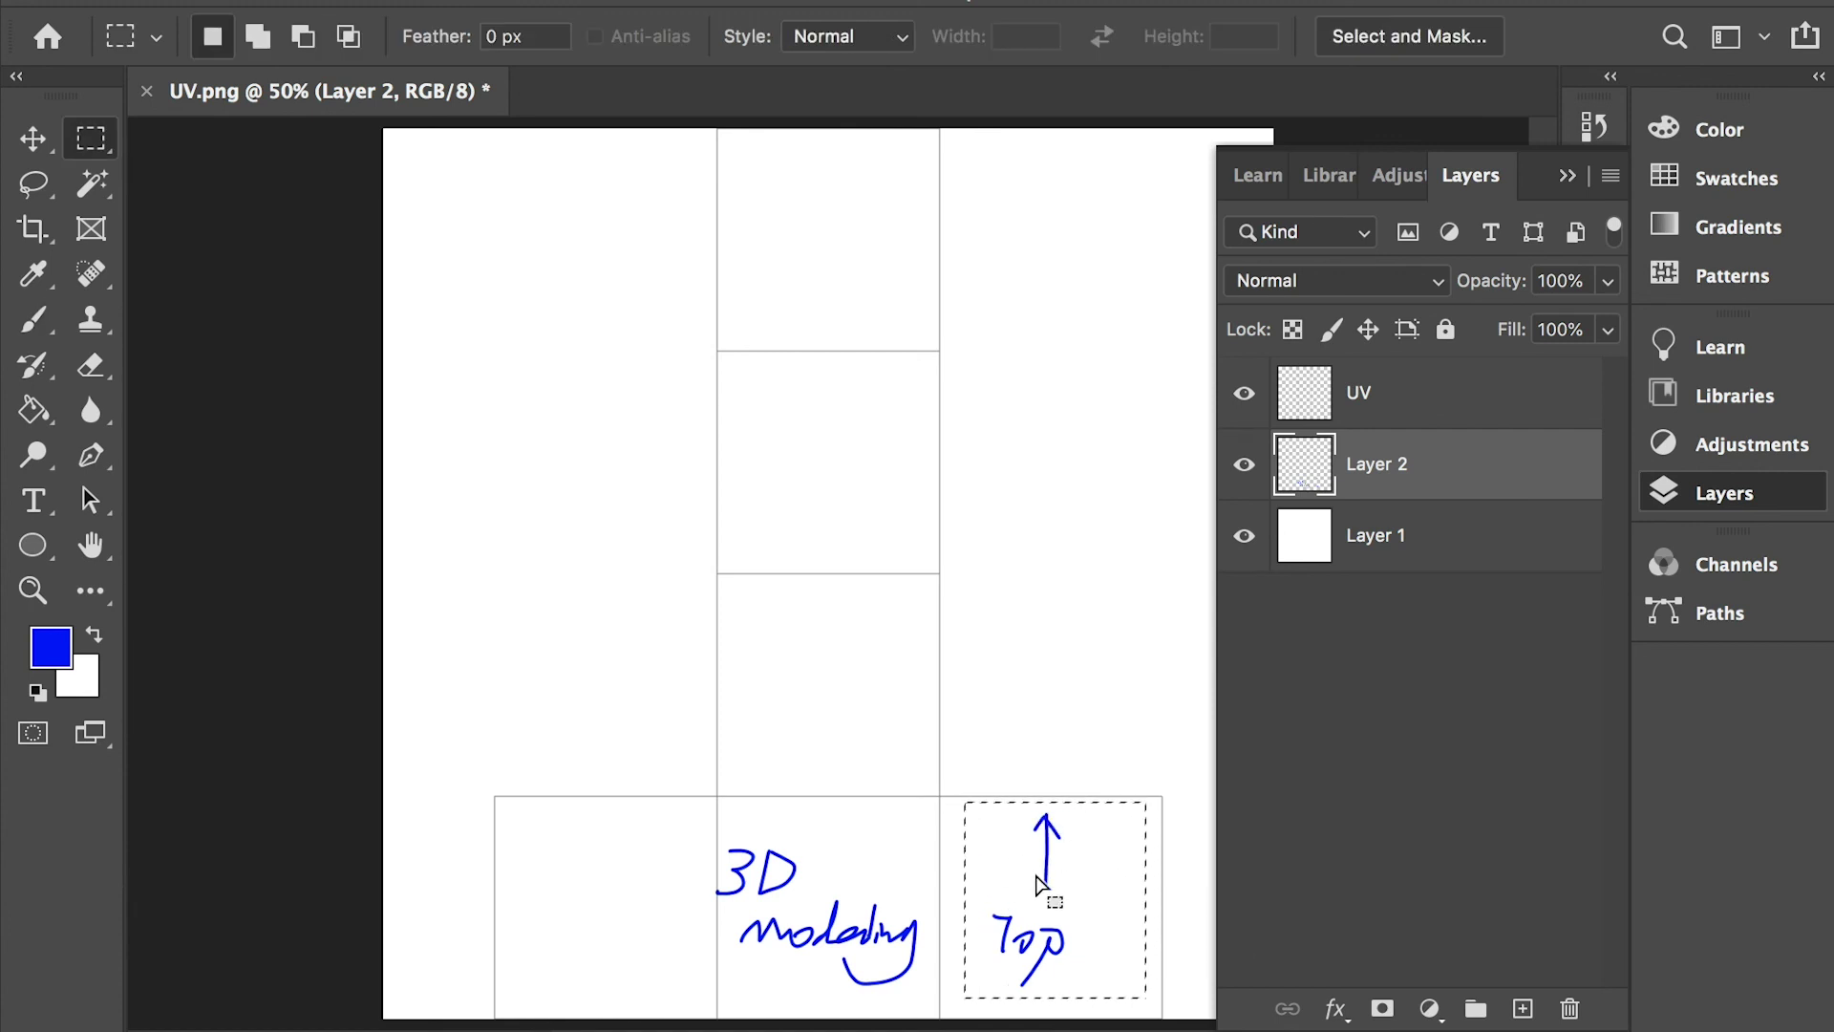
{"action": "key", "text": "v"}
{"action": "left_click_drag", "start_coordinate": [1058, 889], "coordinate": [605, 884], "text": "alt"}
{"action": "key", "text": "ctrl+d"}
{"action": "key", "text": "b"}
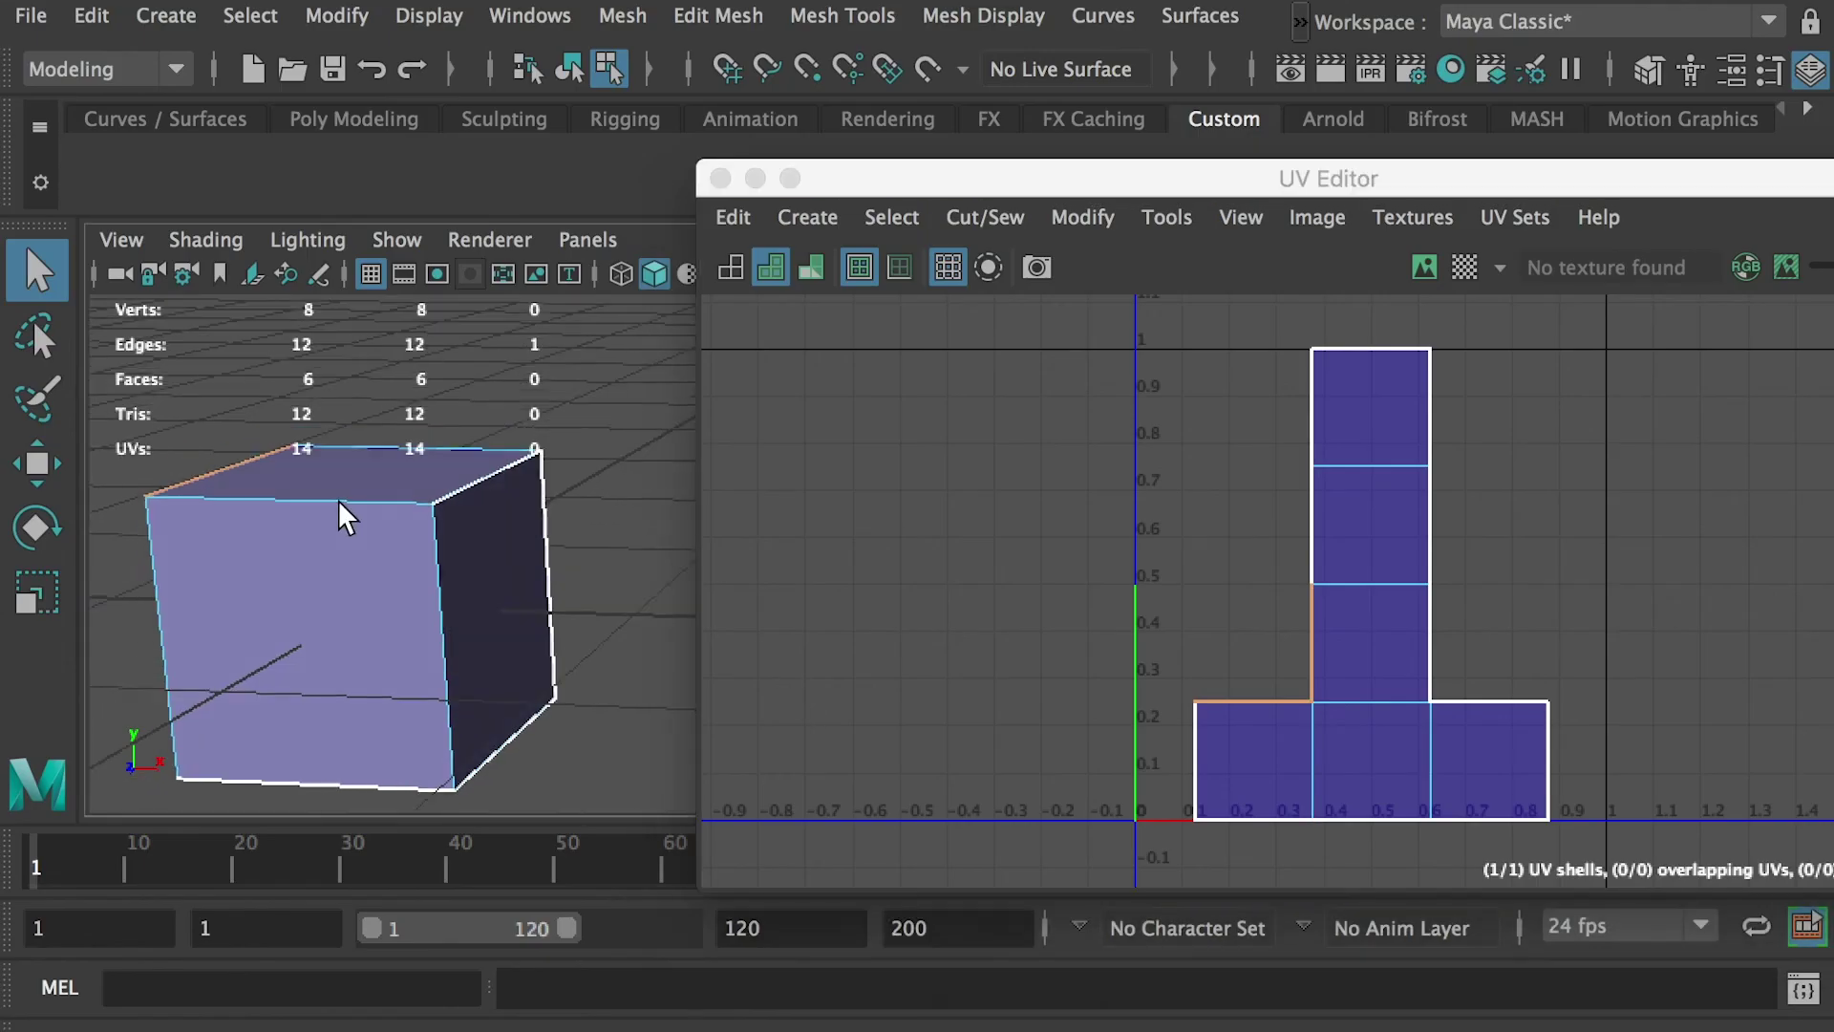
Switch to Maya and select the cube's top face to identify its square in the UV layout.
{"action": "right_click", "coordinate": [351, 503]}
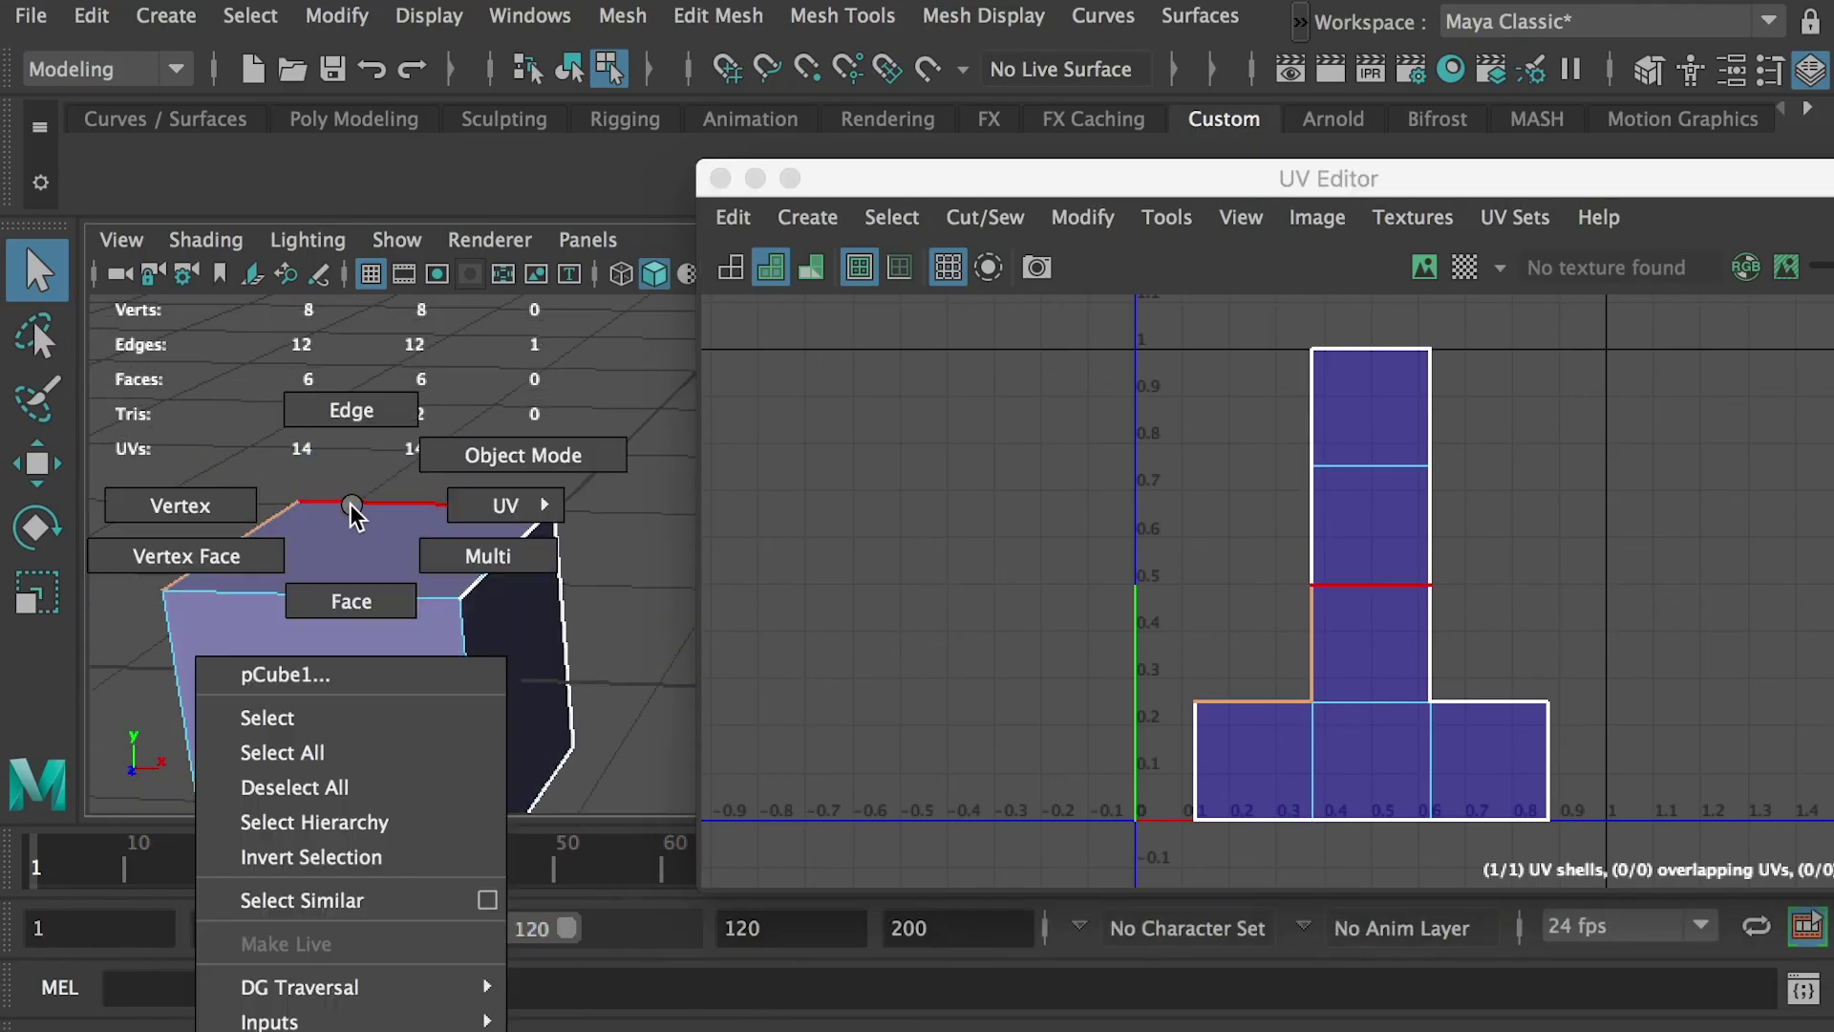
{"action": "left_click", "coordinate": [355, 597]}
{"action": "left_click", "coordinate": [532, 573]}
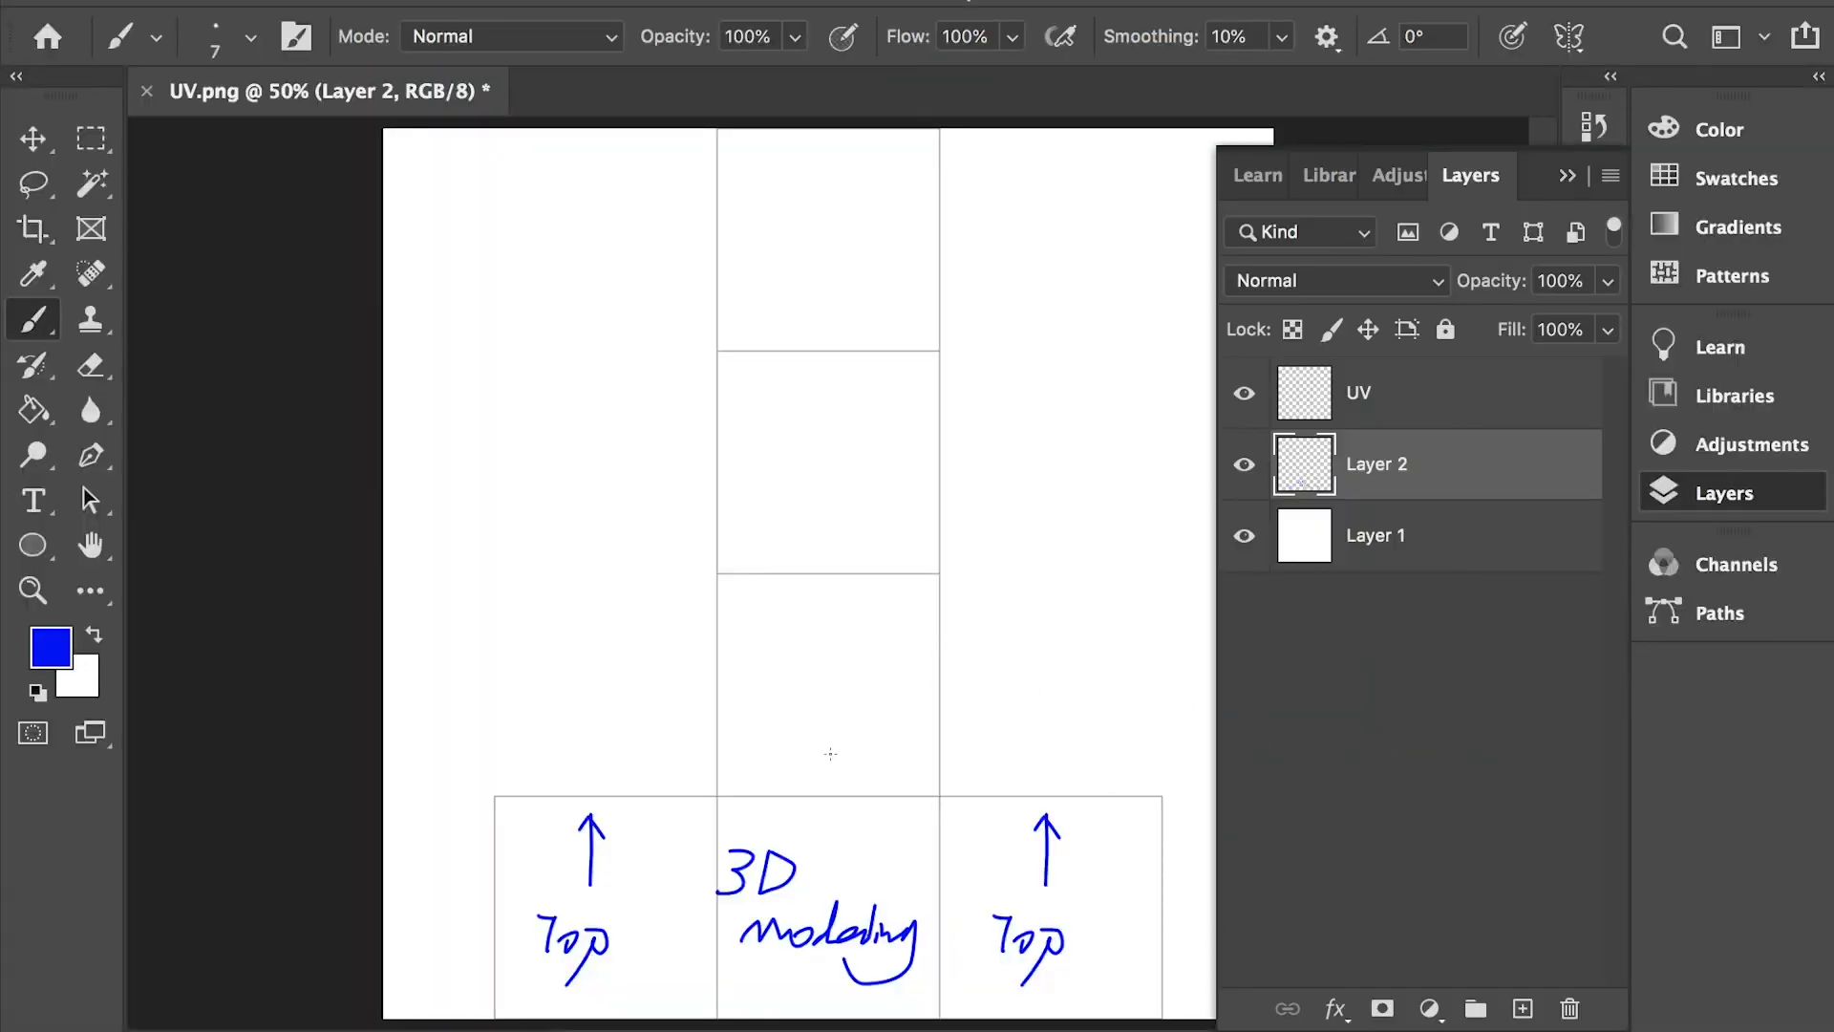
Switch to Photoshop and write "Side" with four outward arrows in the square directly above "3D Modeling".
{"action": "left_click_drag", "start_coordinate": [761, 684], "coordinate": [733, 684]}
{"action": "left_click_drag", "start_coordinate": [913, 675], "coordinate": [913, 695]}
{"action": "left_click_drag", "start_coordinate": [827, 618], "coordinate": [821, 596]}
{"action": "mouse_move", "coordinate": [794, 656]}
{"action": "left_mouse_down"}
{"action": "mouse_move", "coordinate": [779, 681]}
{"action": "mouse_move", "coordinate": [867, 701]}
{"action": "mouse_move", "coordinate": [810, 695]}
{"action": "left_mouse_up"}
{"action": "left_click", "coordinate": [800, 657]}
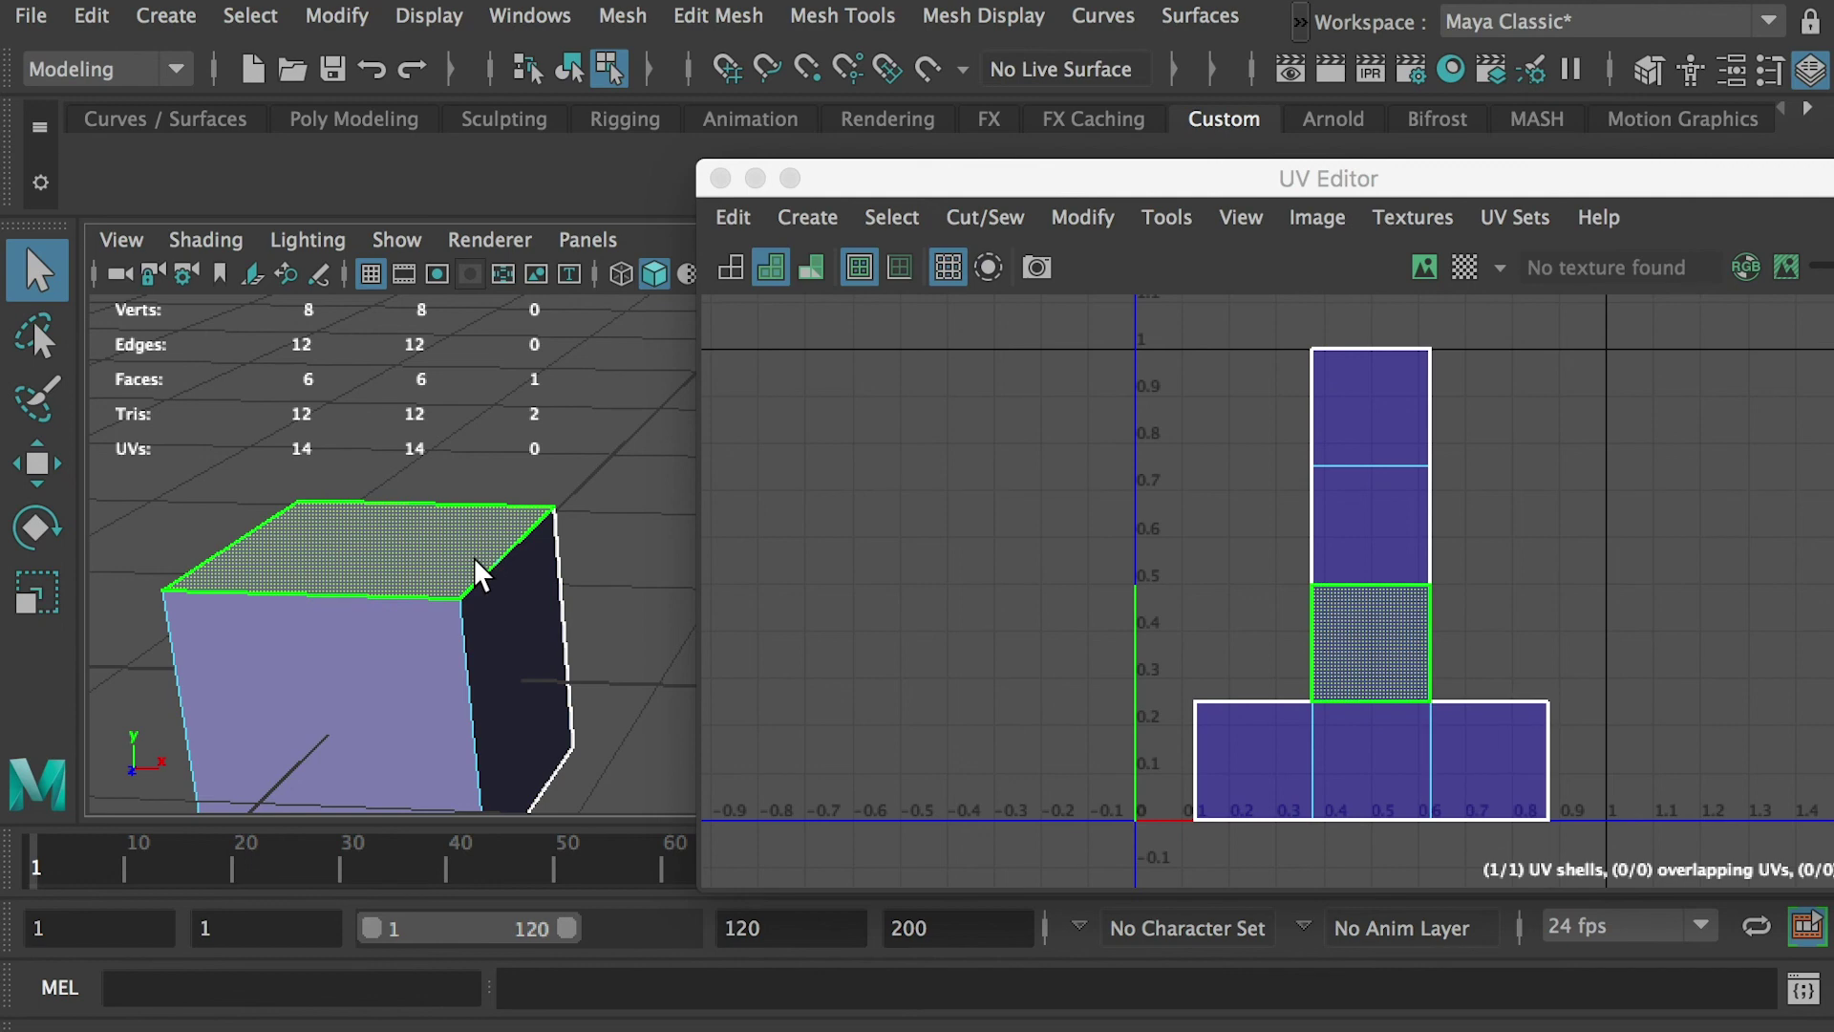
Switch to Maya and select the lower edge of the second square from the top in the UV Editor to check its orientation.
{"action": "right_click", "coordinate": [1374, 516]}
{"action": "right_click_drag", "start_coordinate": [1374, 516], "coordinate": [1373, 613]}
{"action": "left_click_drag", "start_coordinate": [553, 471], "coordinate": [733, 508], "text": "alt"}
{"action": "right_click_drag", "start_coordinate": [1373, 543], "coordinate": [1372, 432]}
{"action": "left_click", "coordinate": [1392, 584]}
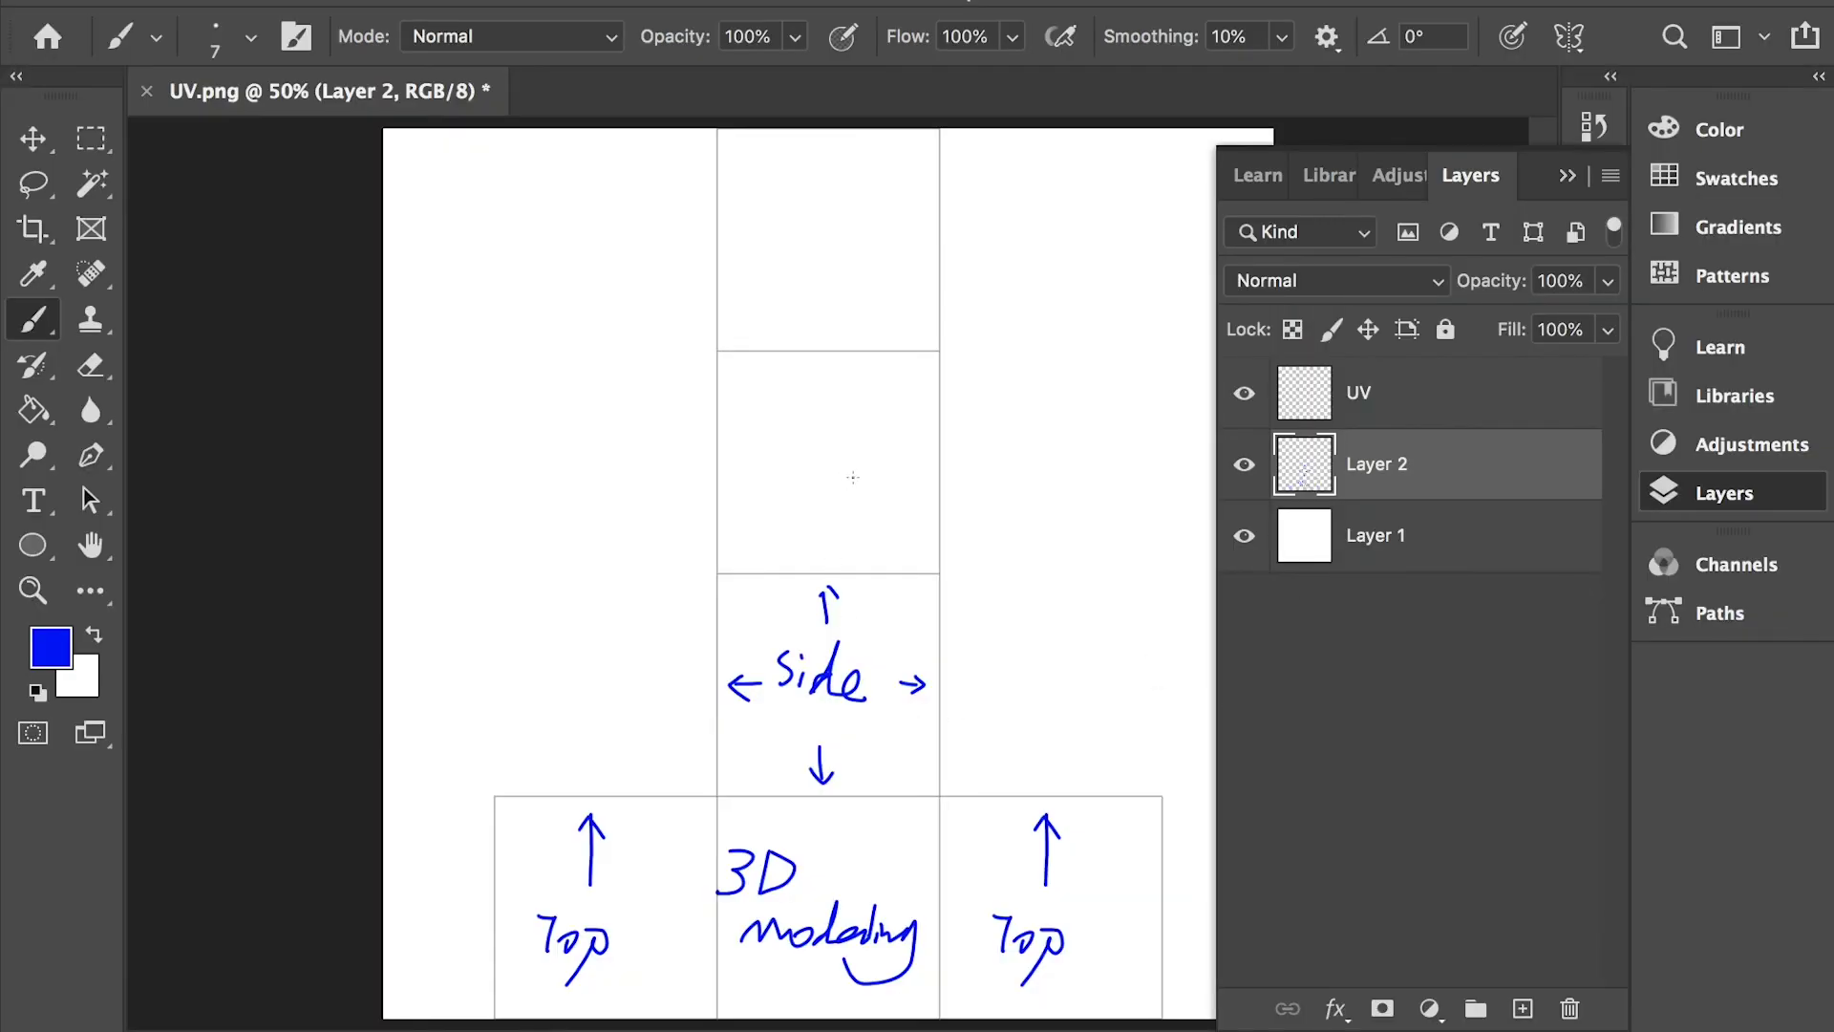
In Photoshop, write an upside-down "Top" with a downward arrow in the second square from the top, and draw four outward arrows in the topmost square.
{"action": "mouse_move", "coordinate": [851, 465]}
{"action": "left_mouse_down"}
{"action": "mouse_move", "coordinate": [876, 465]}
{"action": "mouse_move", "coordinate": [812, 438]}
{"action": "mouse_move", "coordinate": [752, 447]}
{"action": "mouse_move", "coordinate": [782, 460]}
{"action": "mouse_move", "coordinate": [790, 381]}
{"action": "left_mouse_up"}
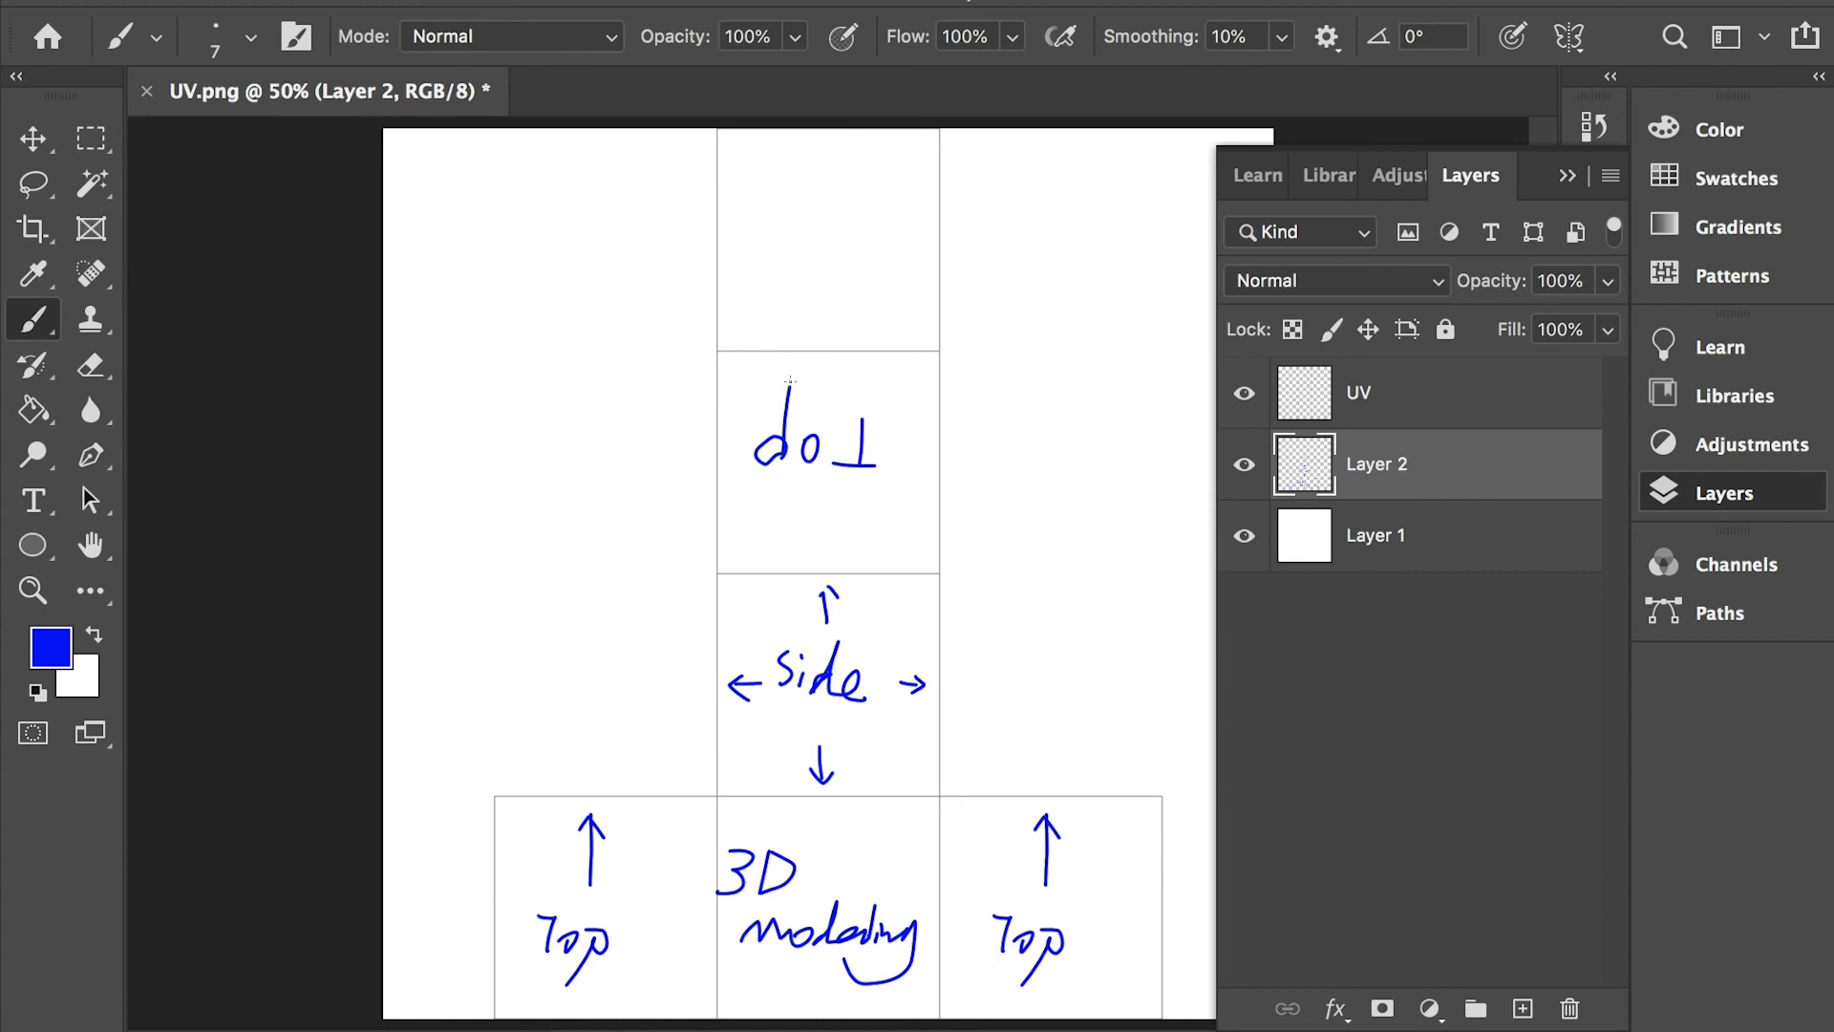
{"action": "mouse_move", "coordinate": [818, 504]}
{"action": "left_mouse_down"}
{"action": "mouse_move", "coordinate": [819, 550]}
{"action": "mouse_move", "coordinate": [835, 521]}
{"action": "left_mouse_up"}
{"action": "mouse_move", "coordinate": [760, 230]}
{"action": "left_mouse_down"}
{"action": "mouse_move", "coordinate": [728, 228]}
{"action": "mouse_move", "coordinate": [741, 234]}
{"action": "left_mouse_up"}
{"action": "mouse_move", "coordinate": [890, 222]}
{"action": "left_mouse_down"}
{"action": "mouse_move", "coordinate": [920, 226]}
{"action": "mouse_move", "coordinate": [909, 236]}
{"action": "left_mouse_up"}
{"action": "left_click_drag", "start_coordinate": [818, 285], "coordinate": [820, 334]}
{"action": "left_click_drag", "start_coordinate": [807, 316], "coordinate": [827, 330]}
{"action": "left_click_drag", "start_coordinate": [825, 171], "coordinate": [825, 143]}
{"action": "mouse_move", "coordinate": [811, 172]}
{"action": "left_mouse_down"}
{"action": "mouse_move", "coordinate": [825, 143]}
{"action": "mouse_move", "coordinate": [842, 170]}
{"action": "left_mouse_up"}
{"action": "right_click", "coordinate": [831, 222]}
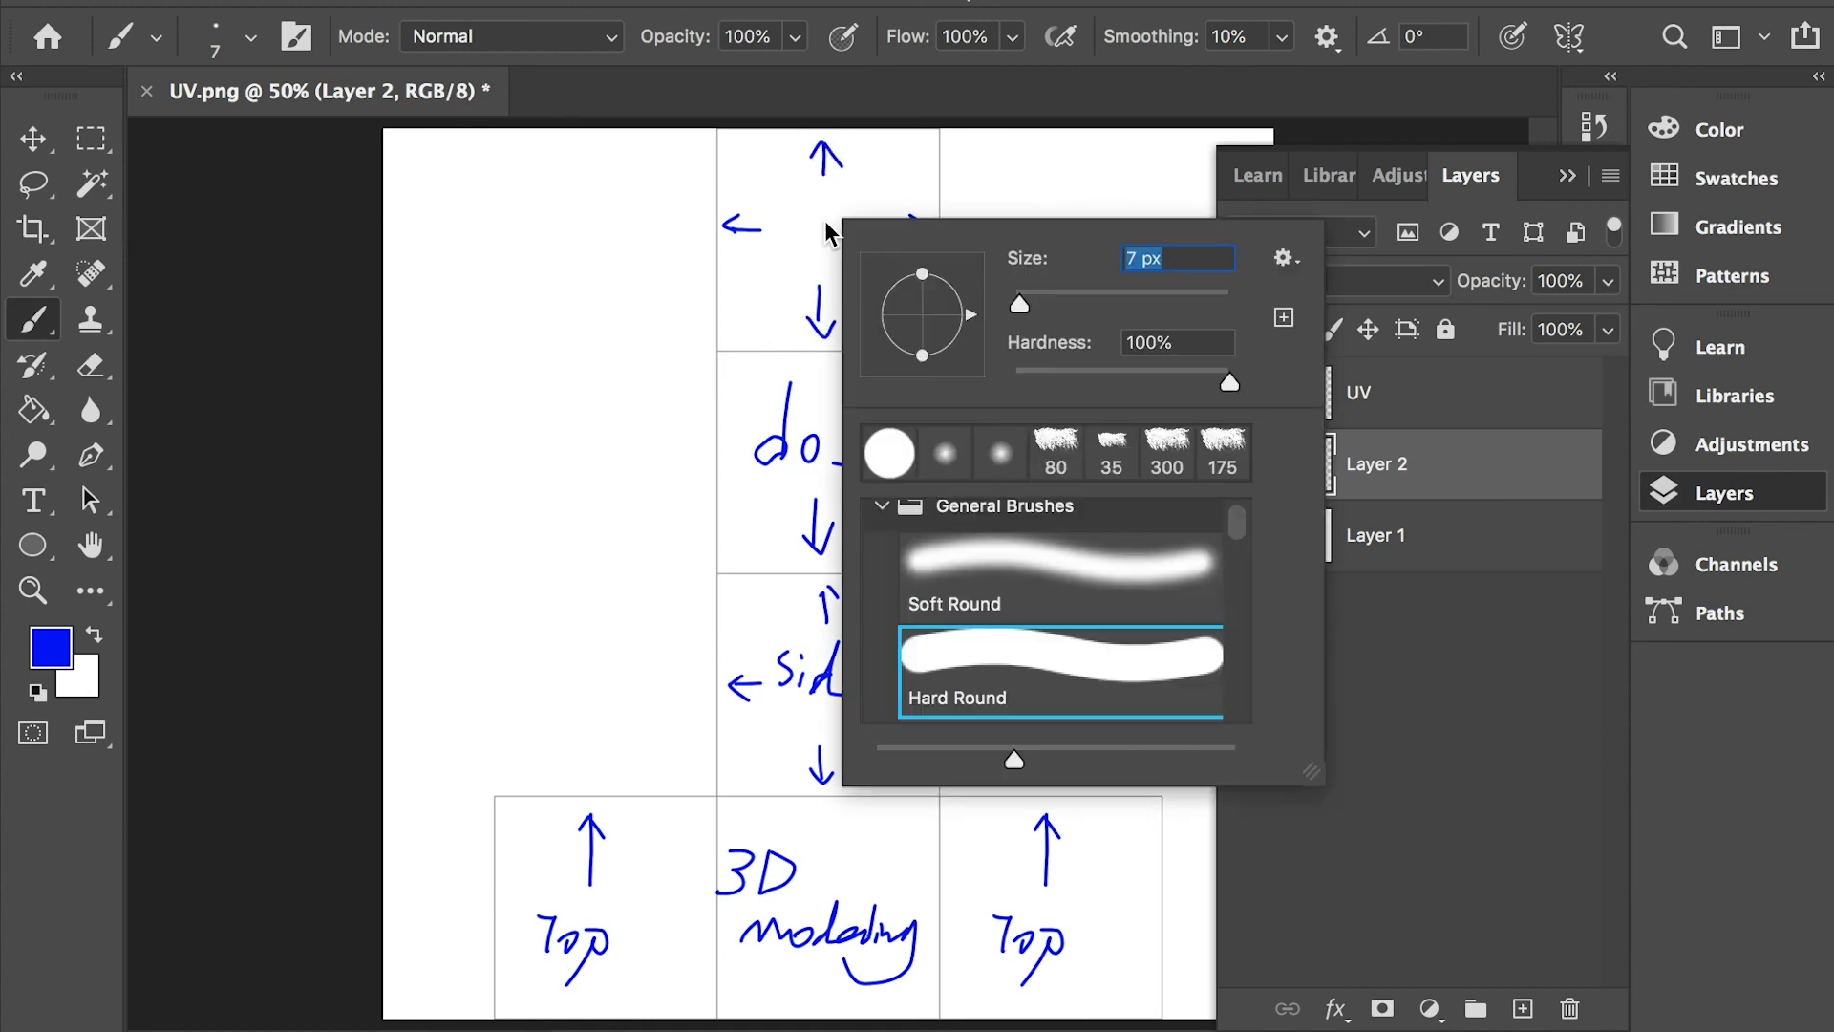
Switch to Maya and select the lower and upper edges of the topmost UV square to match them to the cube.
{"action": "key", "text": "super+Tab"}
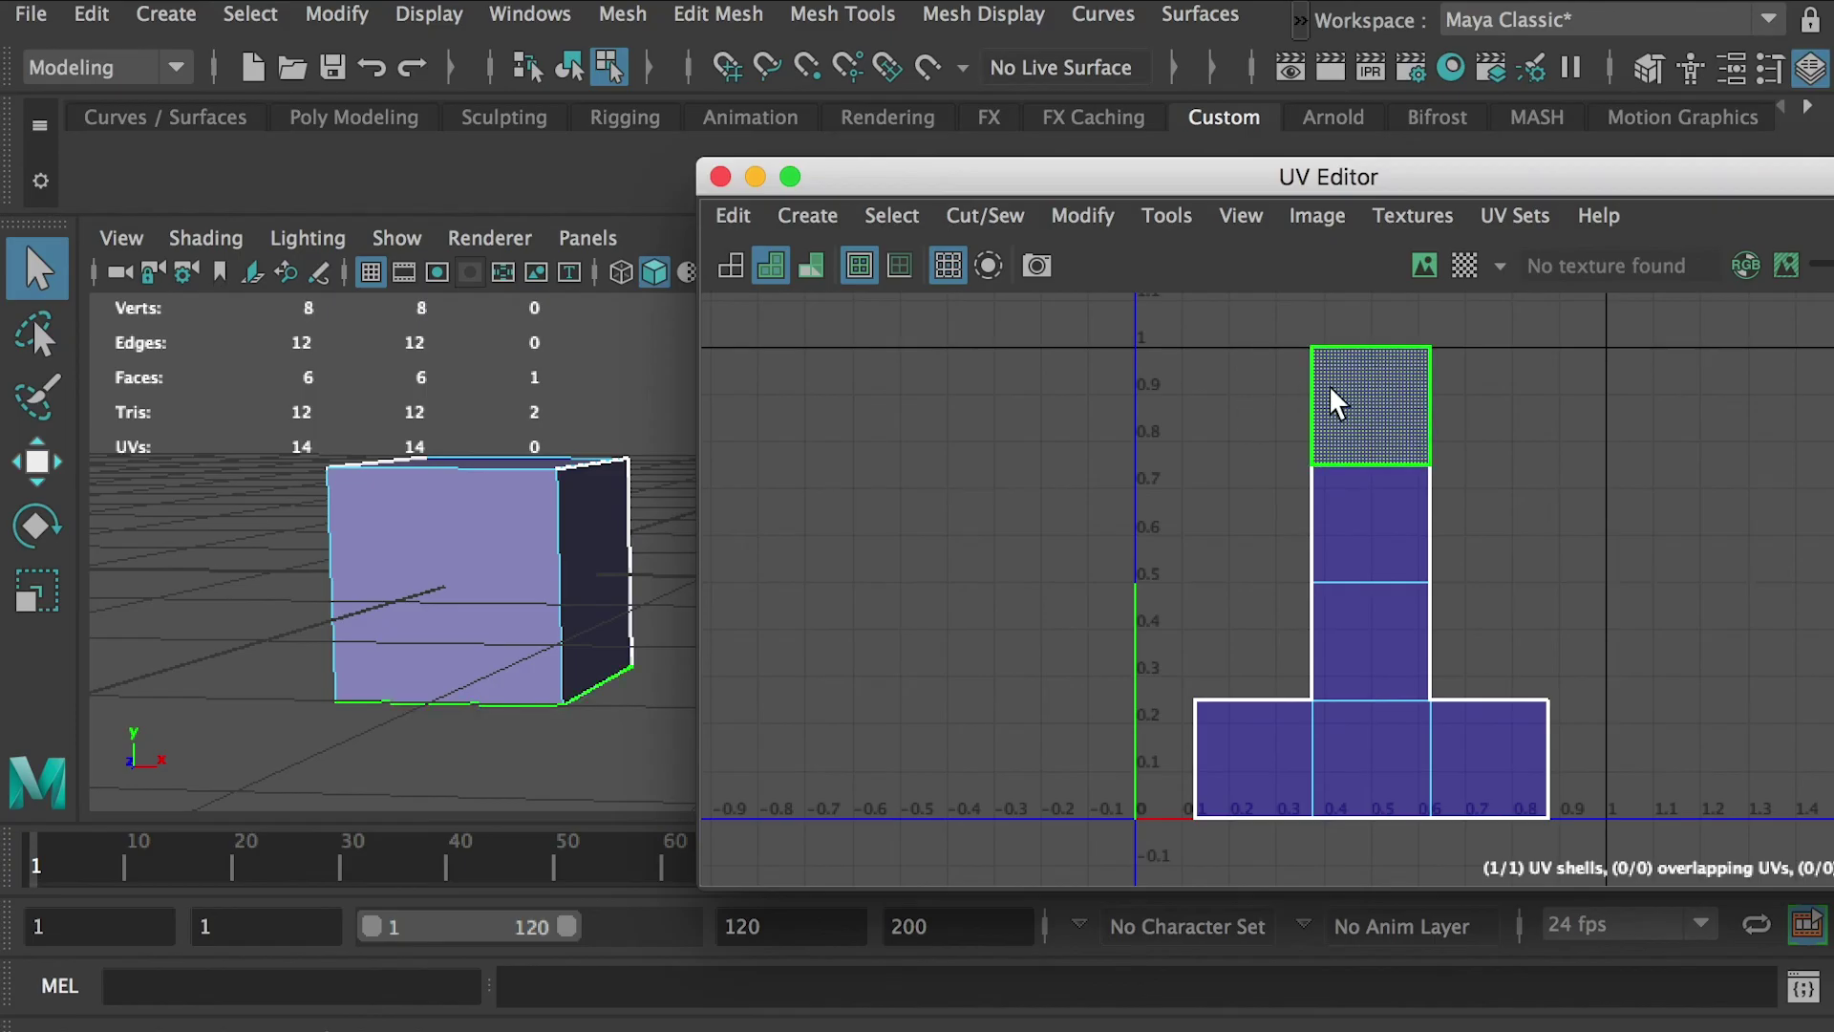
{"action": "mouse_move", "coordinate": [463, 586]}
{"action": "left_mouse_down", "text": "alt"}
{"action": "mouse_move", "coordinate": [442, 496]}
{"action": "mouse_move", "coordinate": [481, 576]}
{"action": "left_mouse_up", "text": "alt"}
{"action": "right_click_drag", "start_coordinate": [1367, 422], "coordinate": [1364, 317]}
{"action": "left_click", "coordinate": [1366, 463]}
{"action": "left_click_drag", "start_coordinate": [535, 506], "coordinate": [411, 502], "text": "alt"}
{"action": "key", "text": "f"}
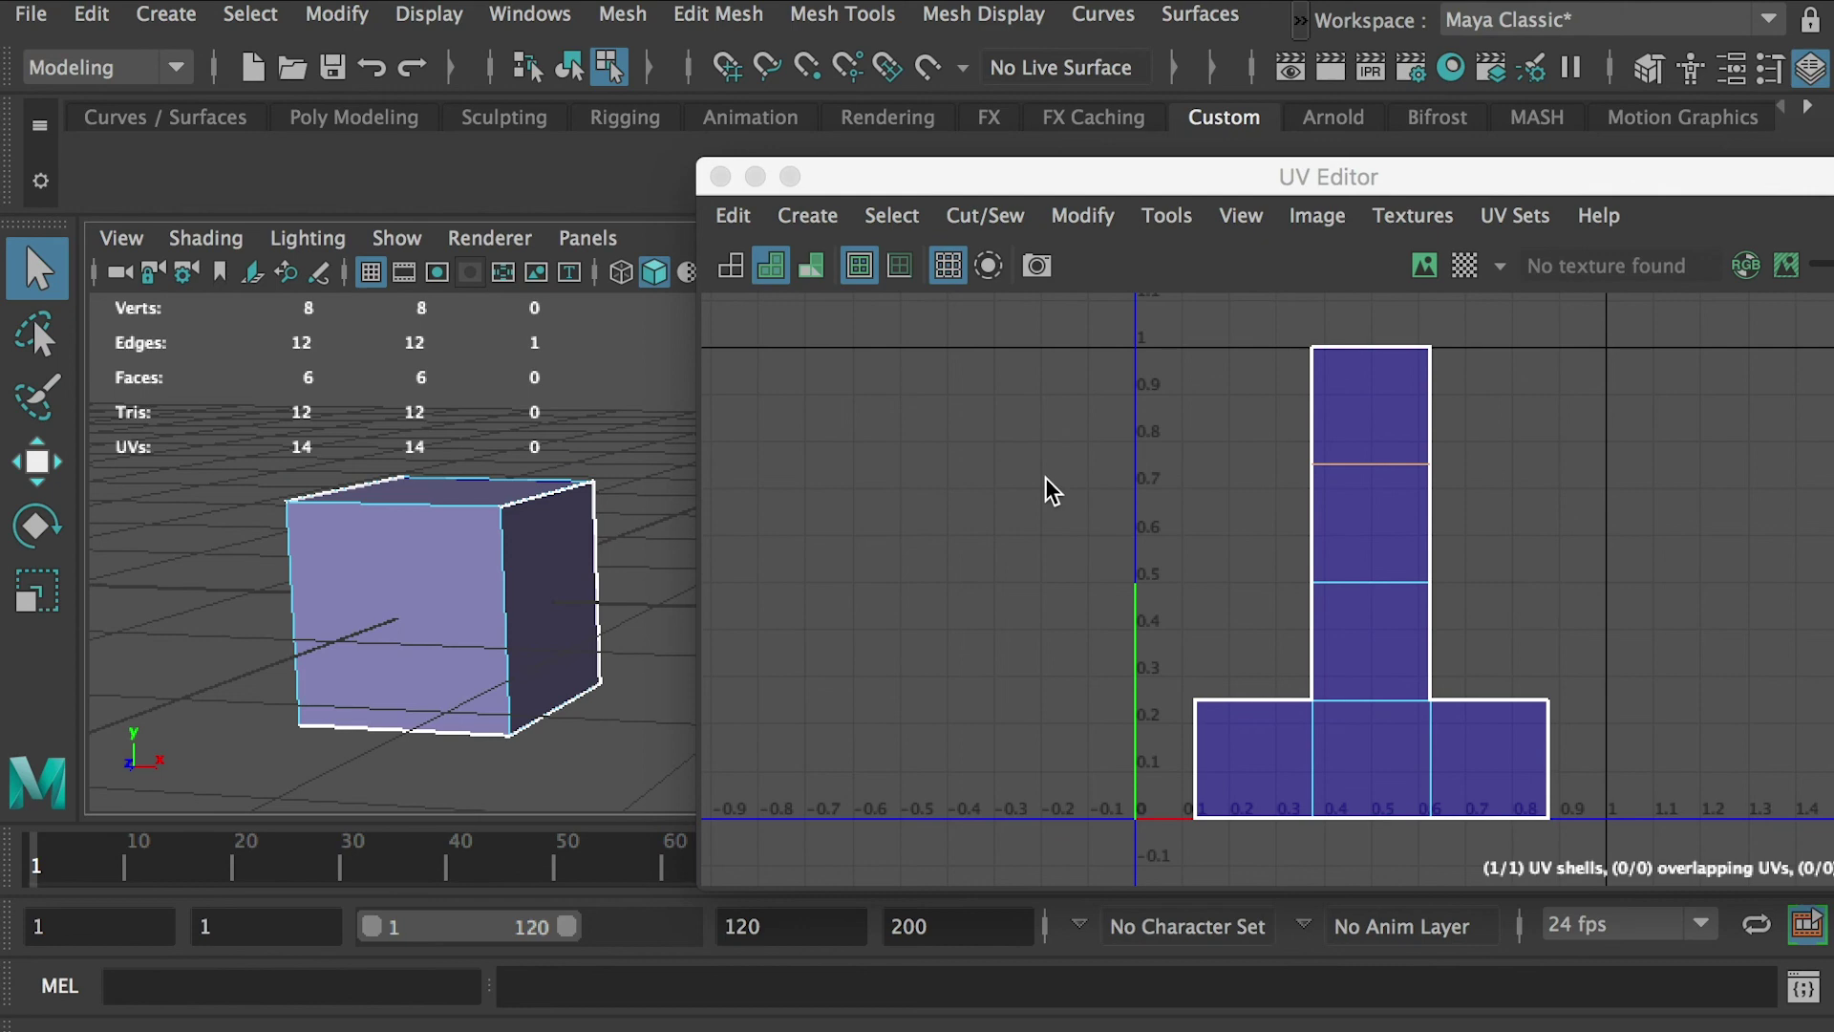
{"action": "left_click", "coordinate": [1371, 349]}
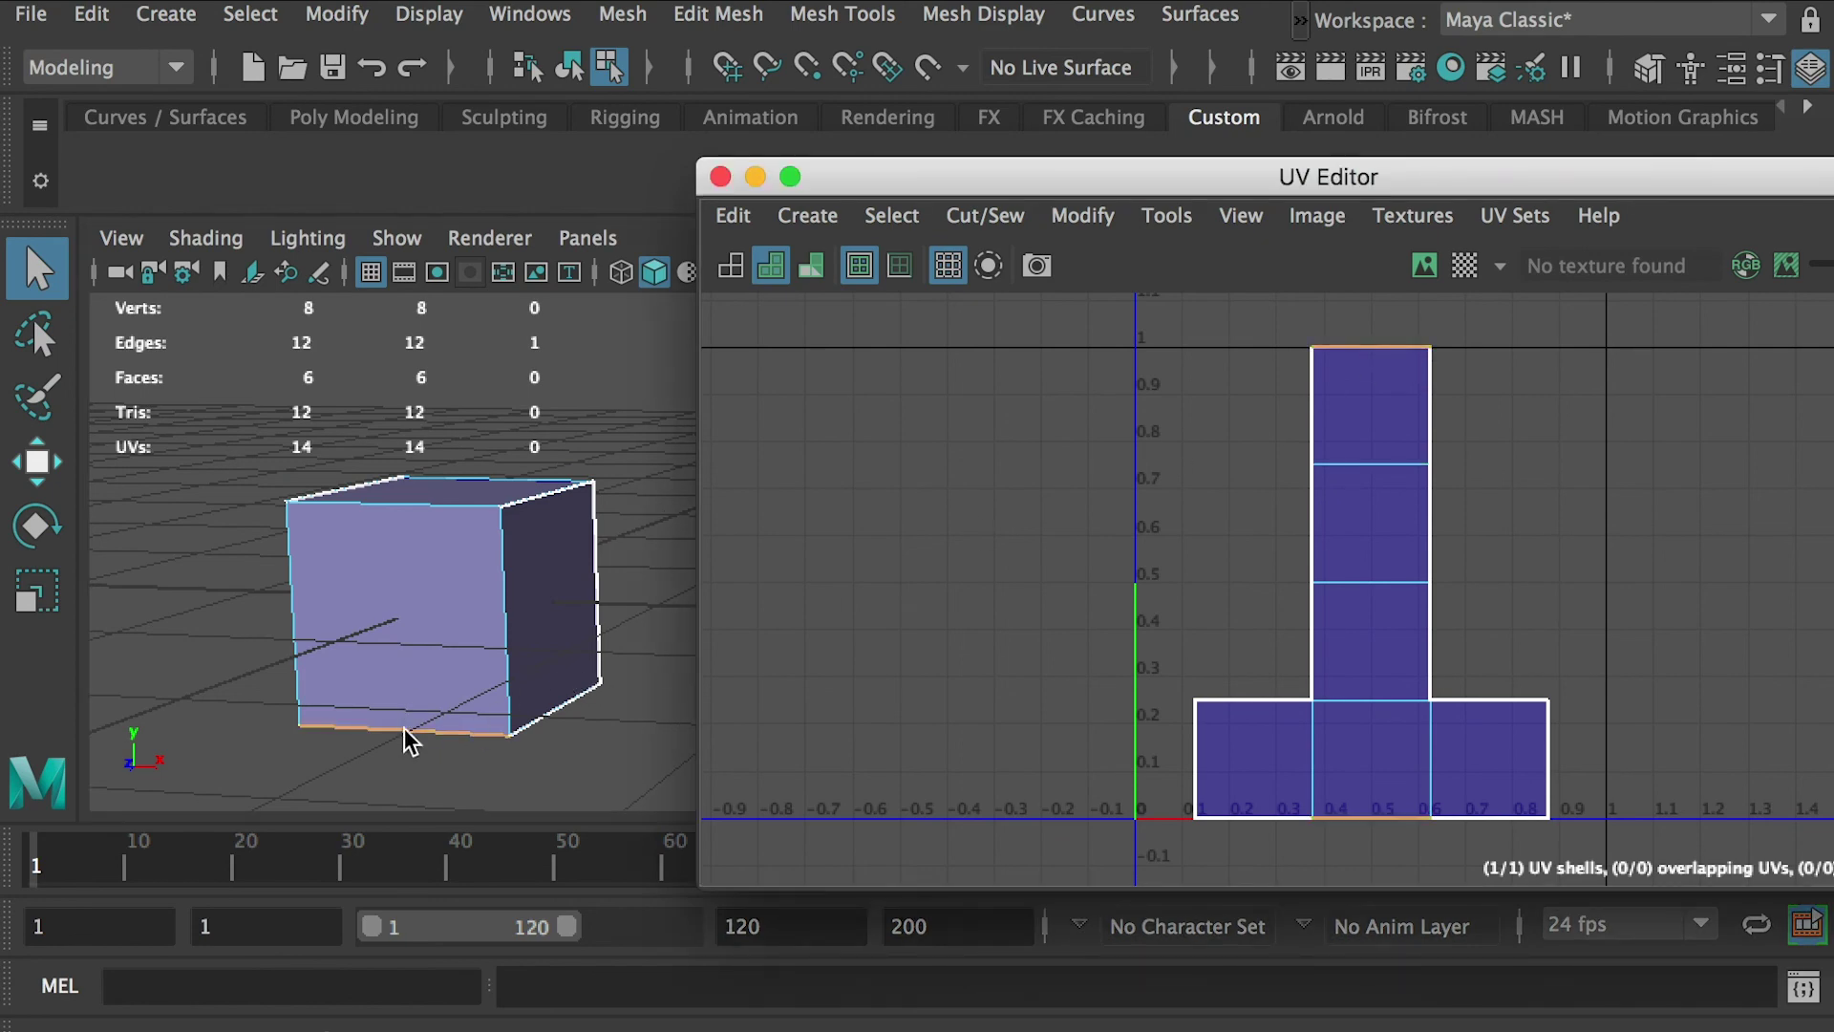
Switch to Photoshop, write "Front" and "Back" inside the topmost square, and save the texture as a JPEG at quality 12.
{"action": "key", "text": "super+Tab"}
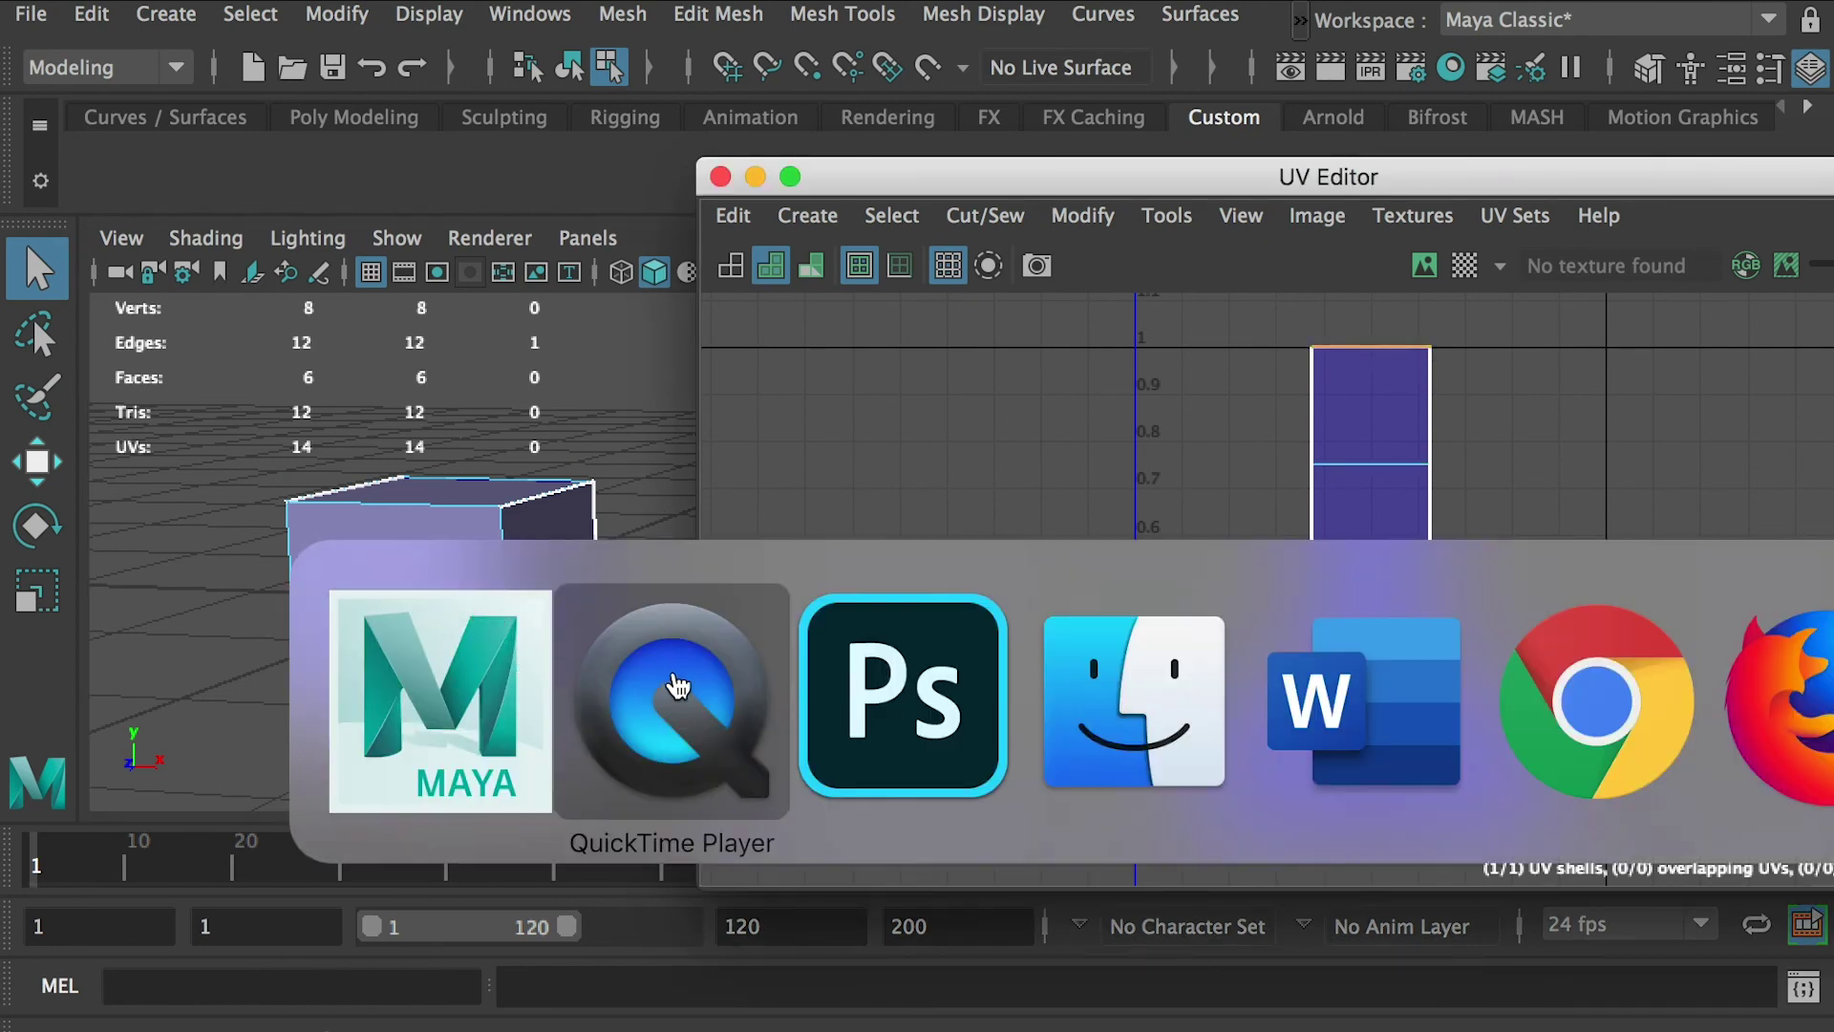
{"action": "key", "text": "super+Tab"}
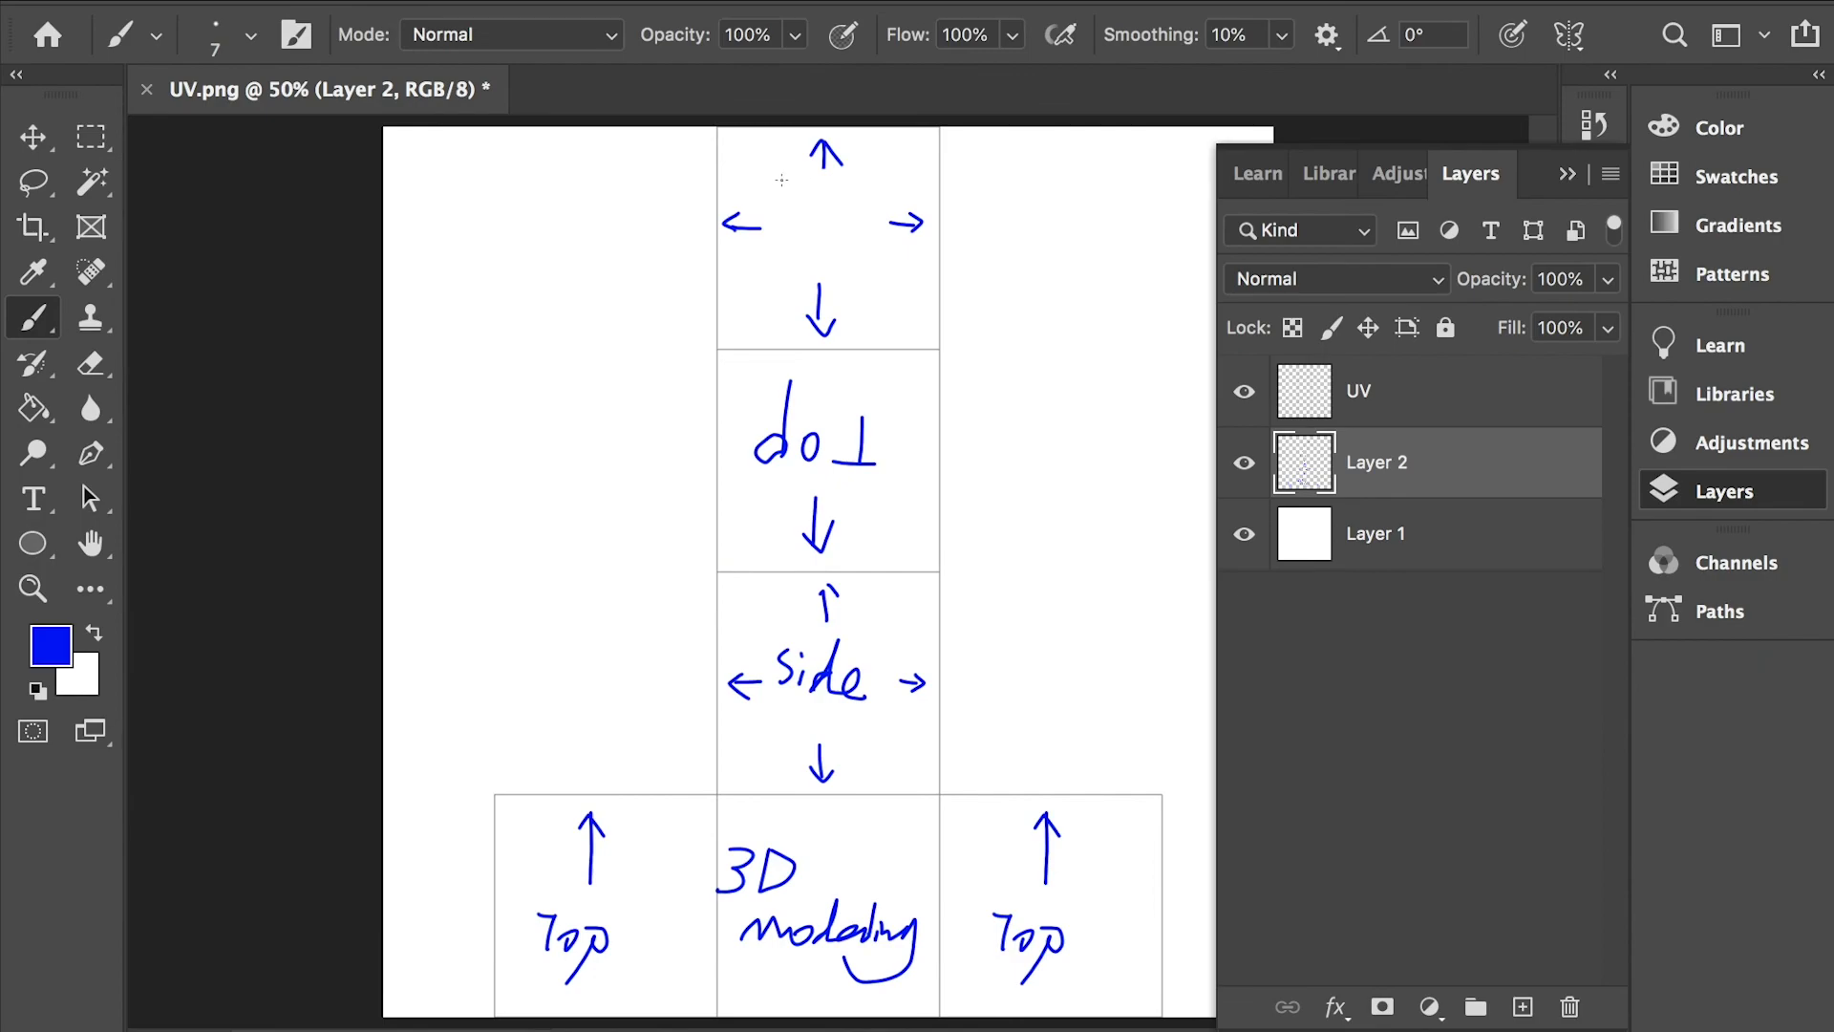
{"action": "key", "text": "super+Tab"}
{"action": "key", "text": "super+Tab"}
{"action": "mouse_move", "coordinate": [785, 161]}
{"action": "left_mouse_down"}
{"action": "mouse_move", "coordinate": [784, 191]}
{"action": "mouse_move", "coordinate": [879, 184]}
{"action": "left_mouse_up"}
{"action": "mouse_move", "coordinate": [783, 247]}
{"action": "left_mouse_down"}
{"action": "mouse_move", "coordinate": [782, 280]}
{"action": "mouse_move", "coordinate": [863, 284]}
{"action": "left_mouse_up"}
{"action": "key", "text": "super+z"}
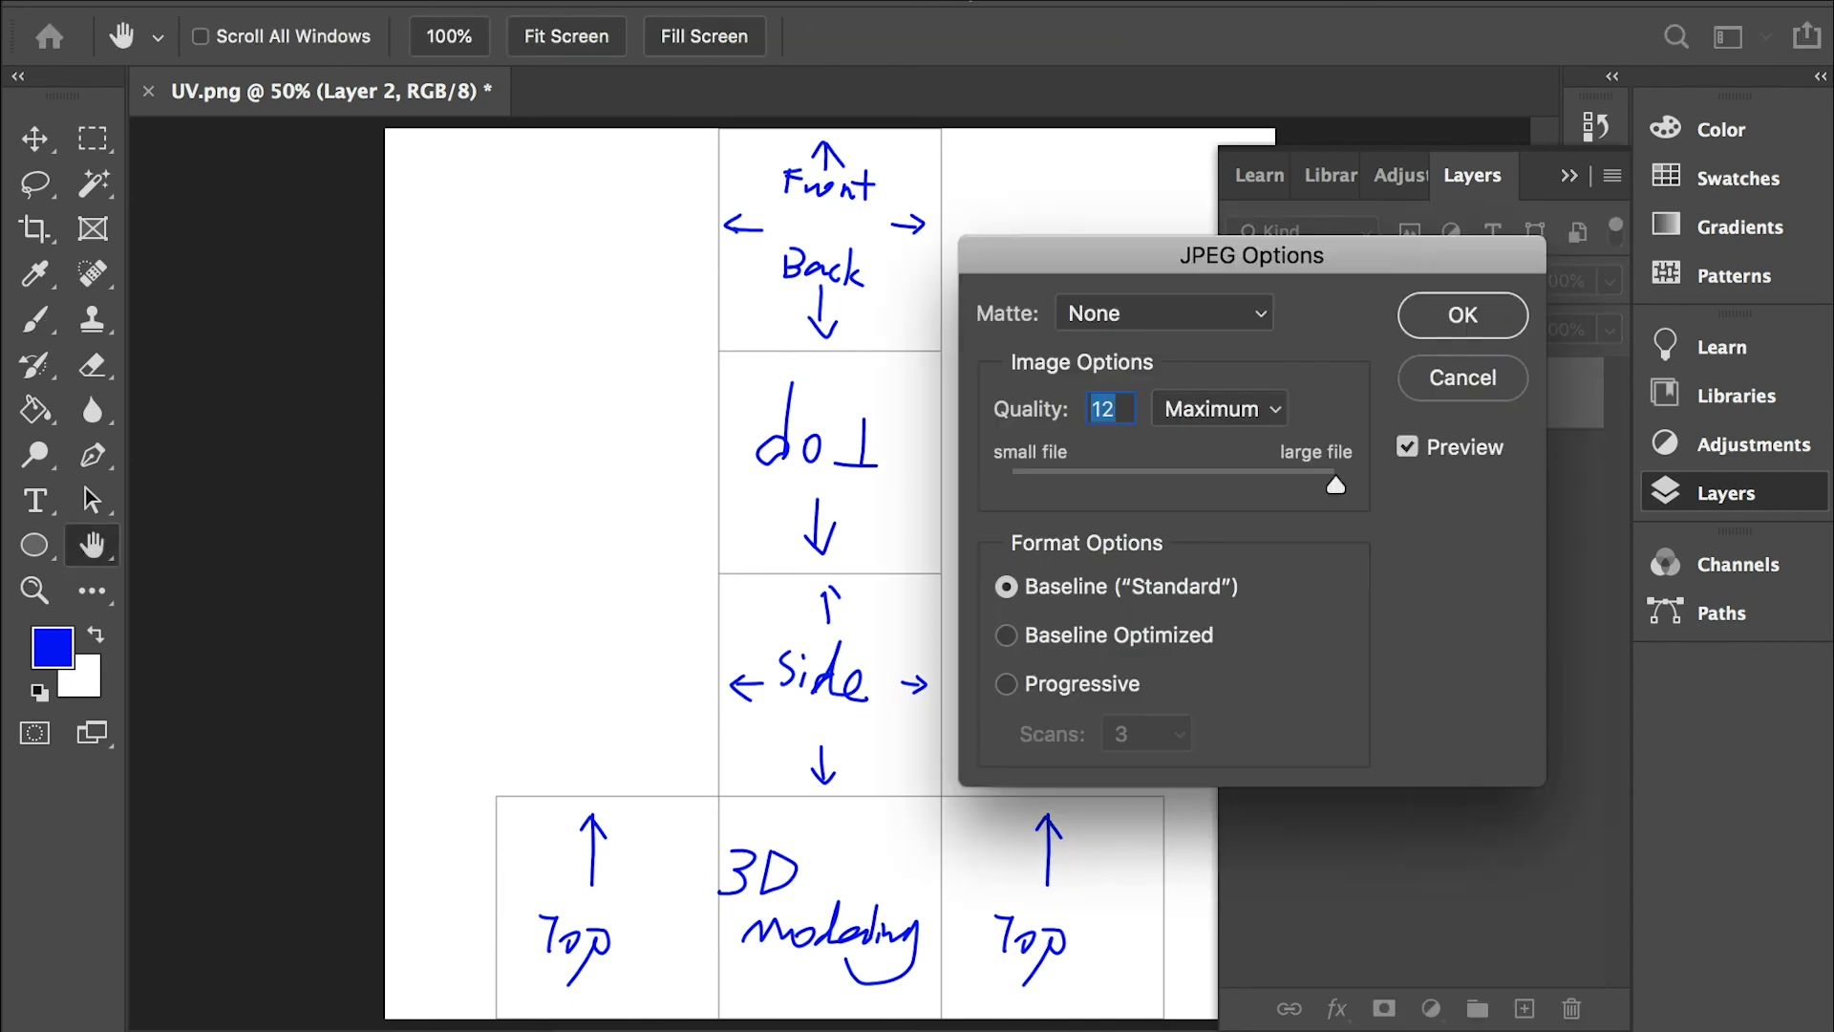
{"action": "left_click", "coordinate": [1510, 318]}
Switch to Maya, open Hypershade, and position its window so the cube stays visible.
{"action": "key", "text": "super+Tab"}
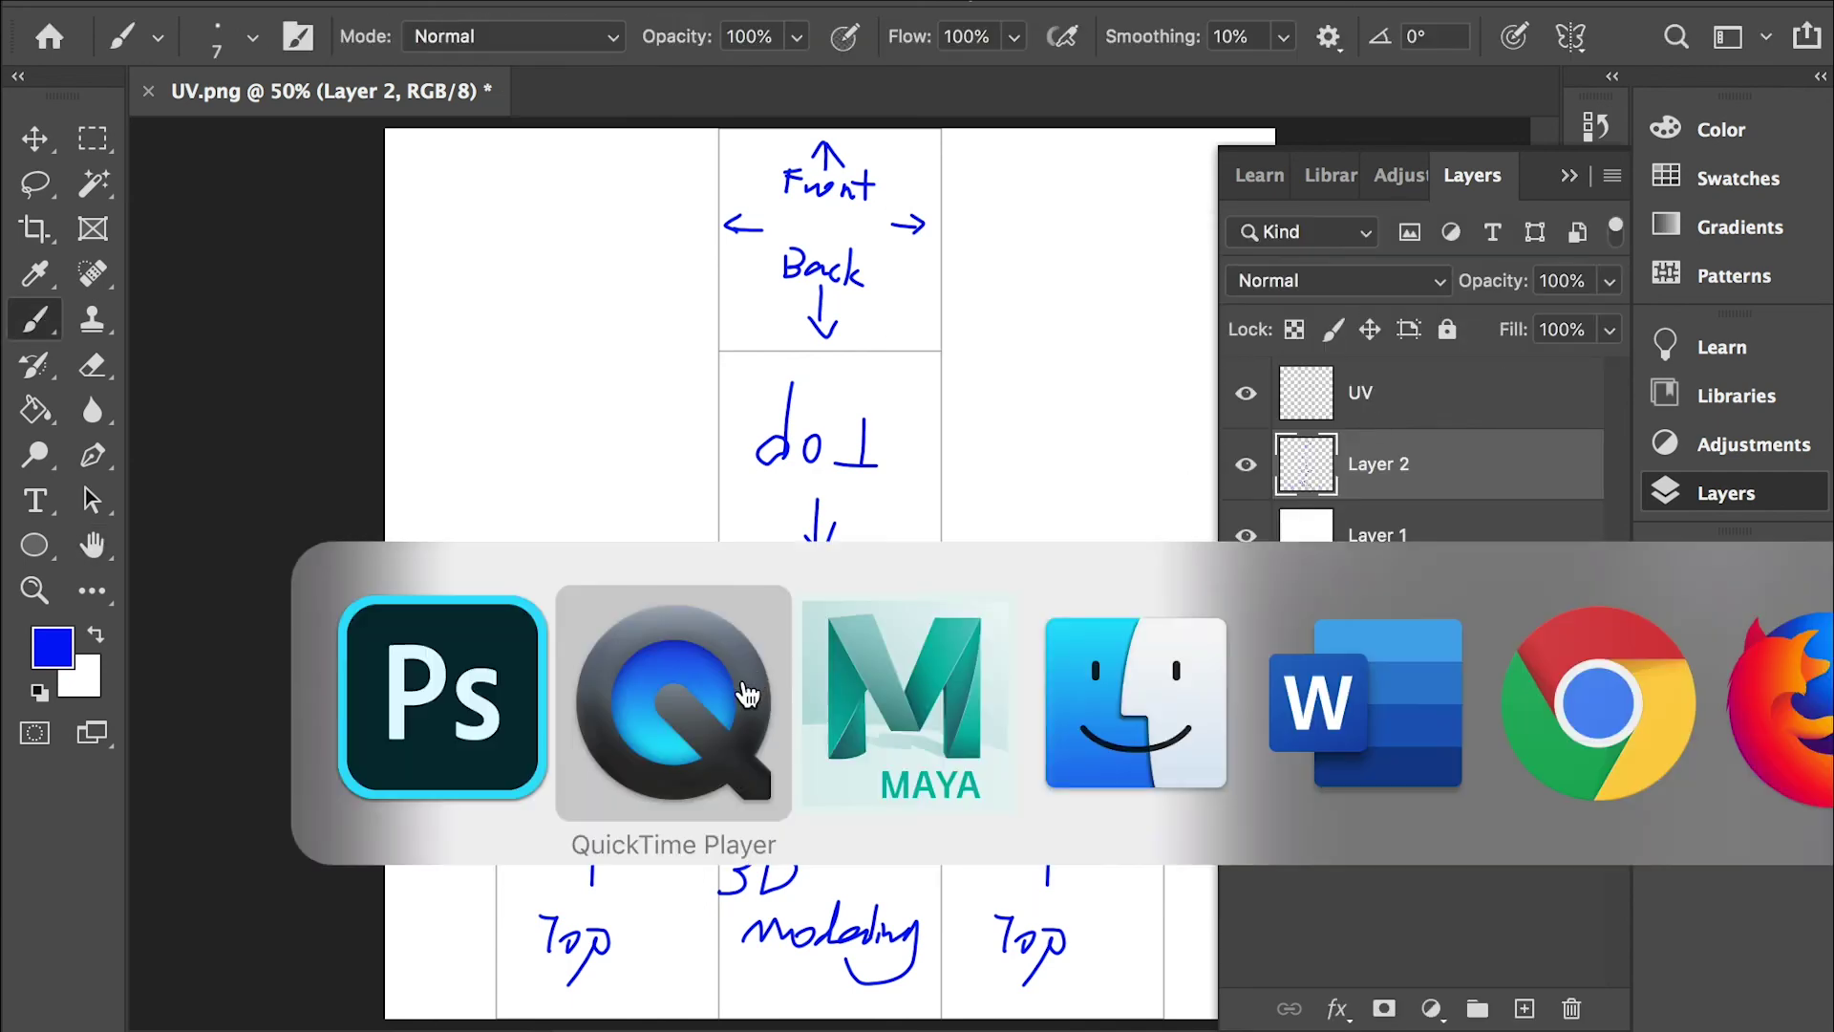
{"action": "left_click", "coordinate": [933, 686]}
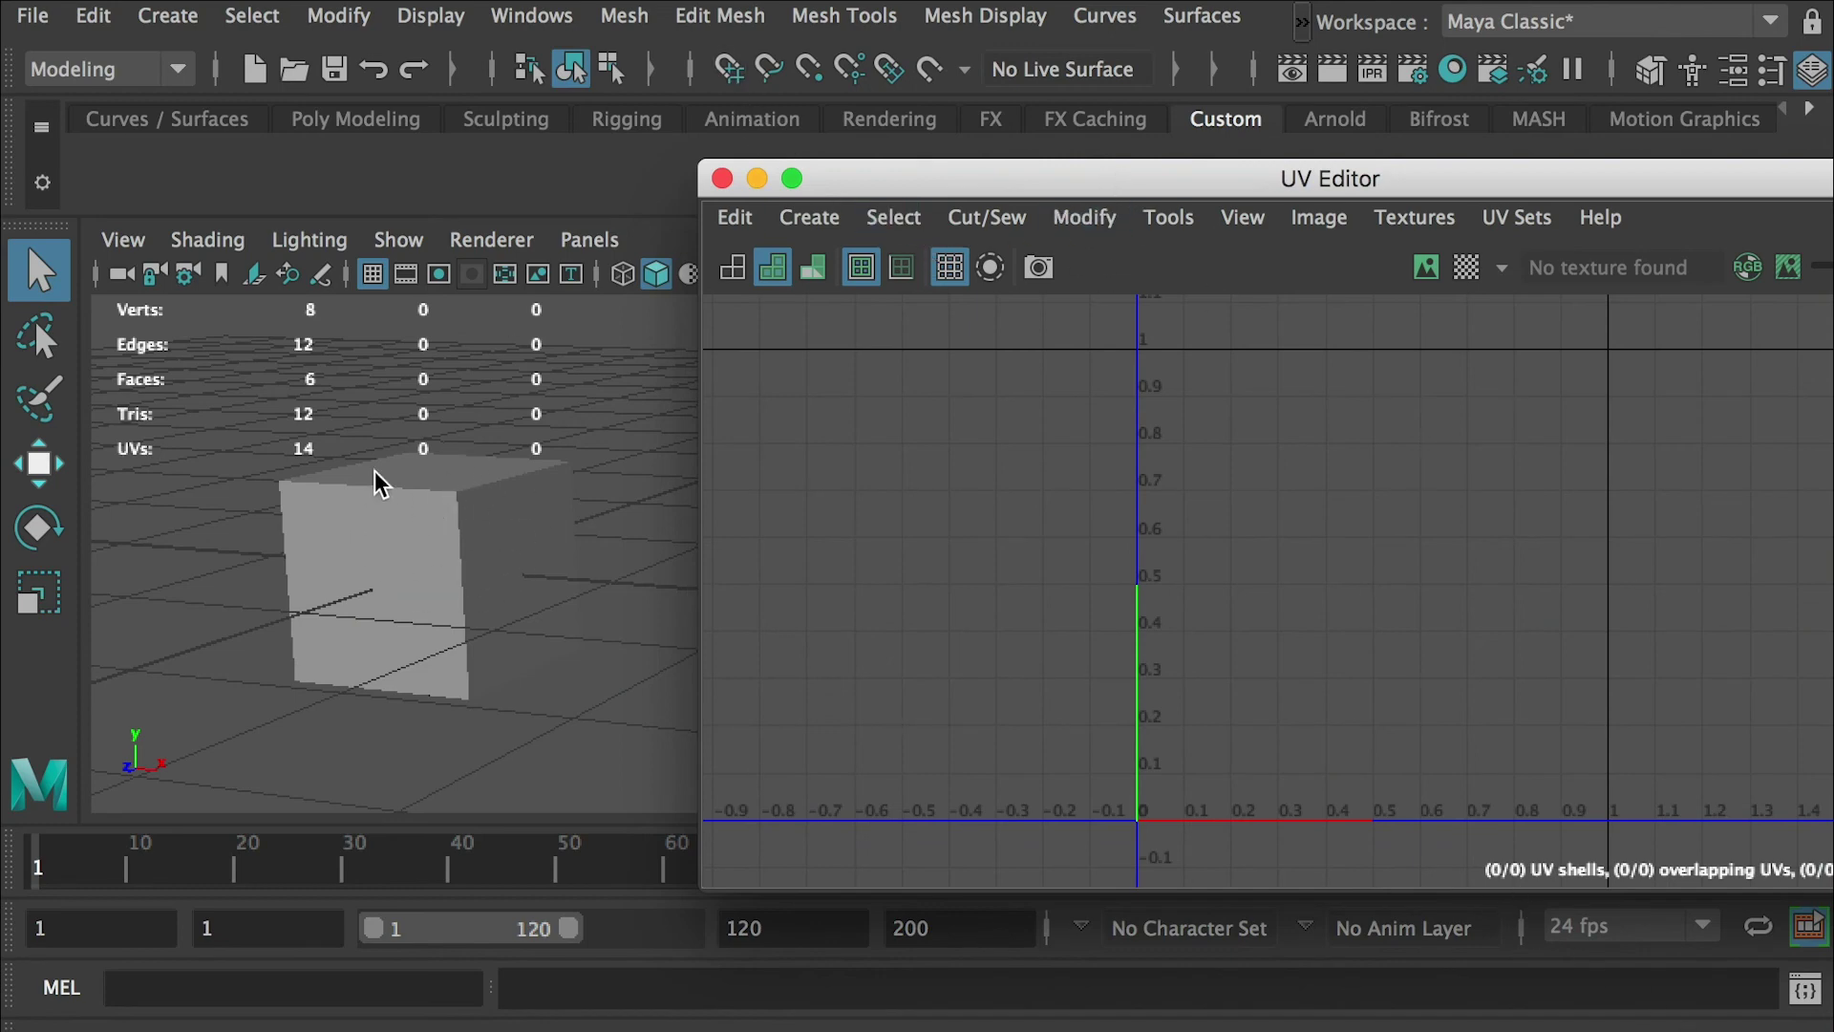
{"action": "left_click", "coordinate": [527, 17]}
{"action": "mouse_move", "coordinate": [585, 251]}
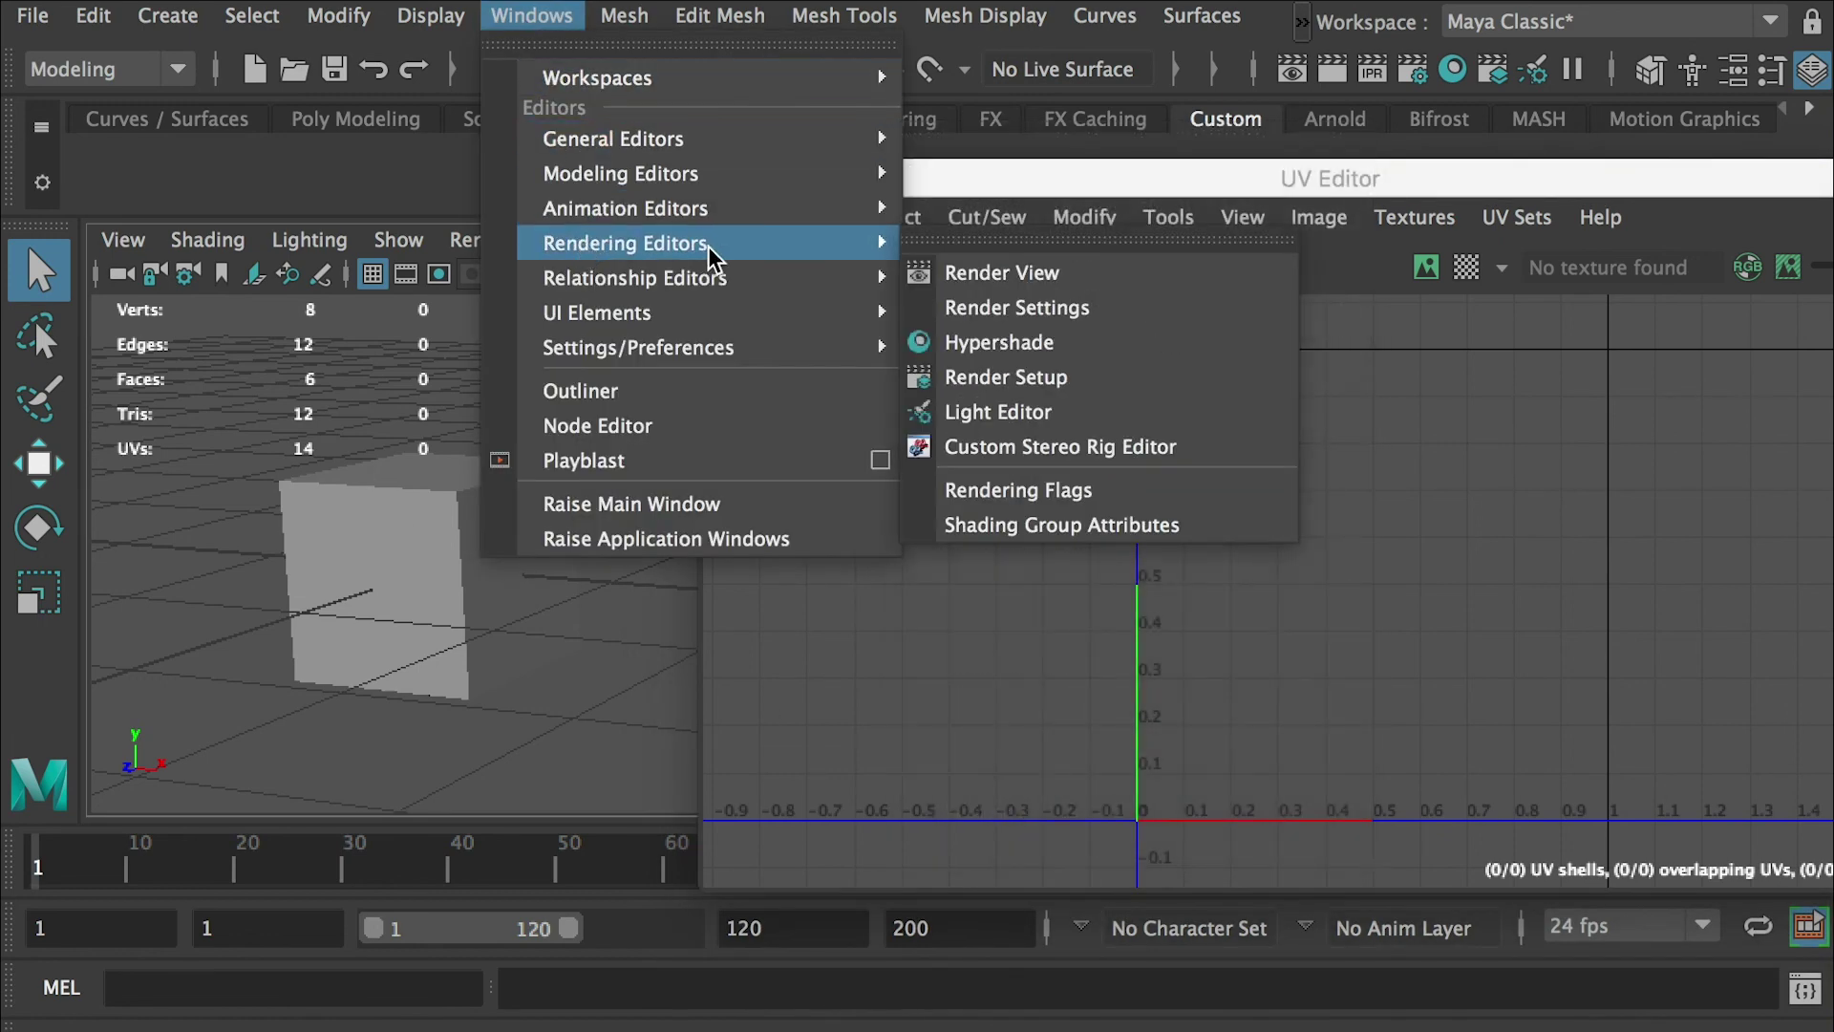
{"action": "left_click", "coordinate": [1063, 340]}
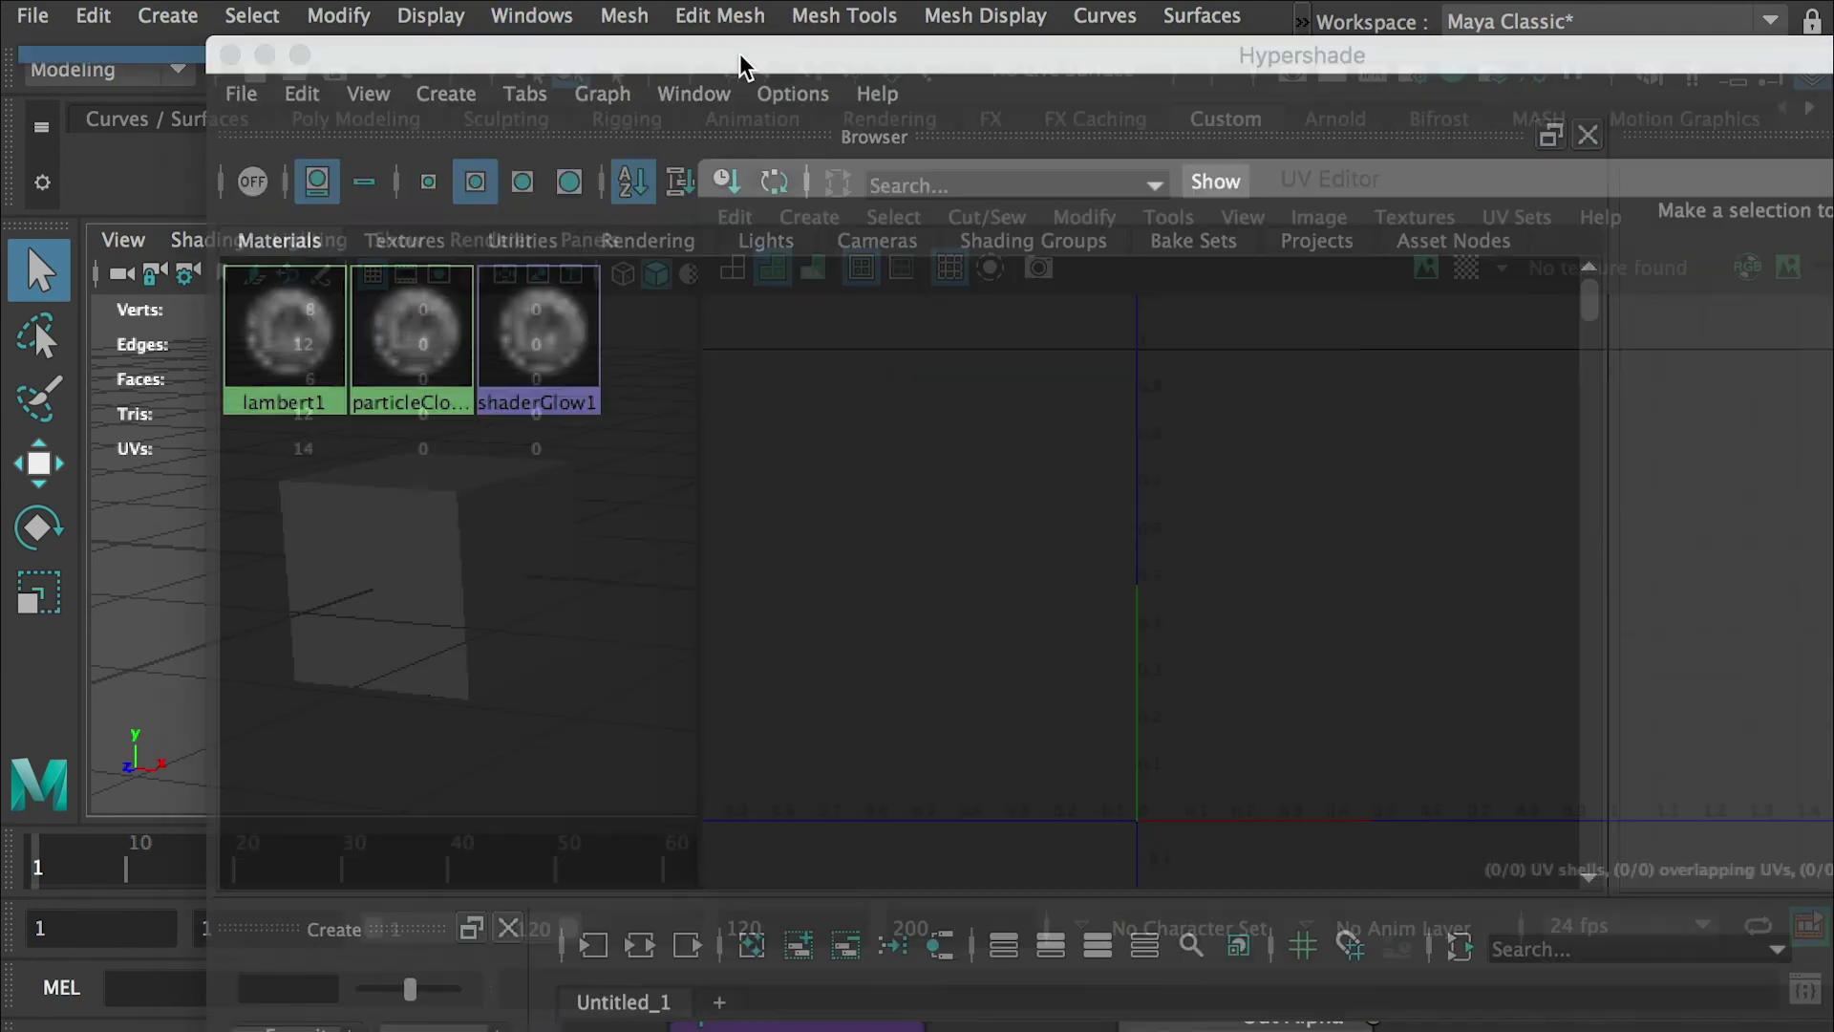
{"action": "left_click_drag", "start_coordinate": [739, 53], "coordinate": [1219, 352]}
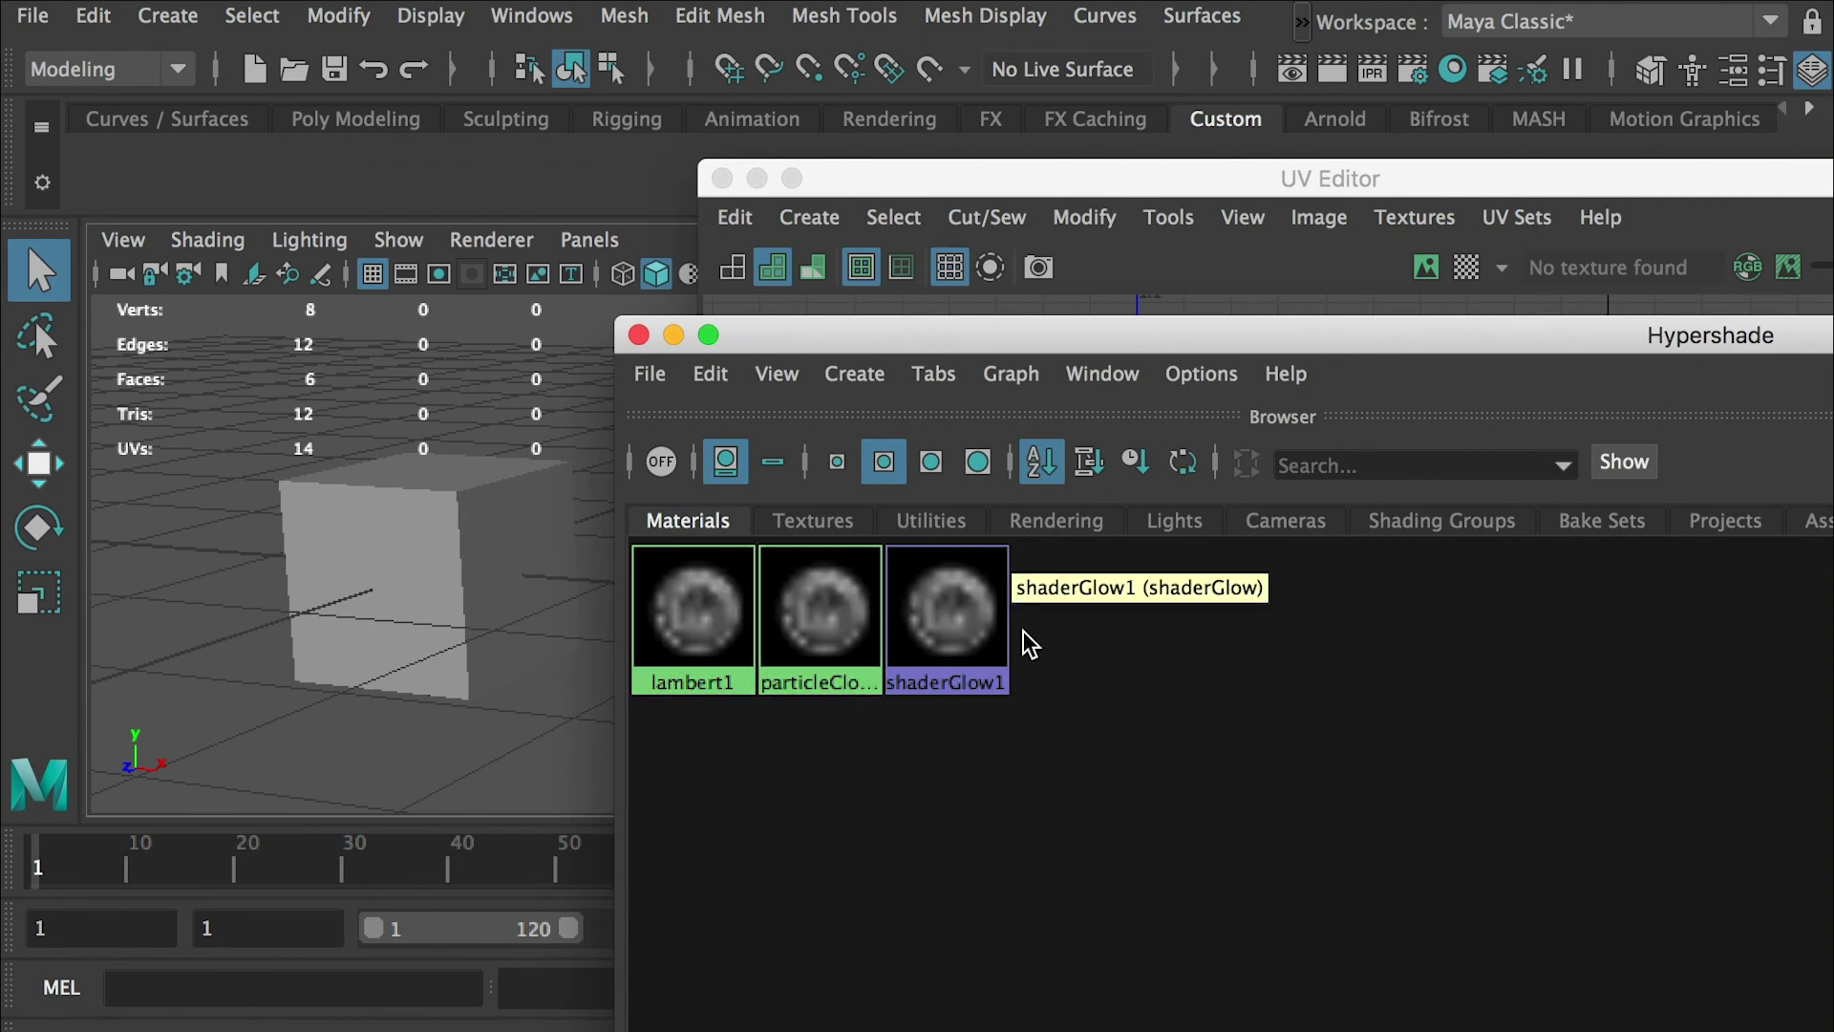
{"action": "left_click_drag", "start_coordinate": [1003, 806], "coordinate": [684, 568]}
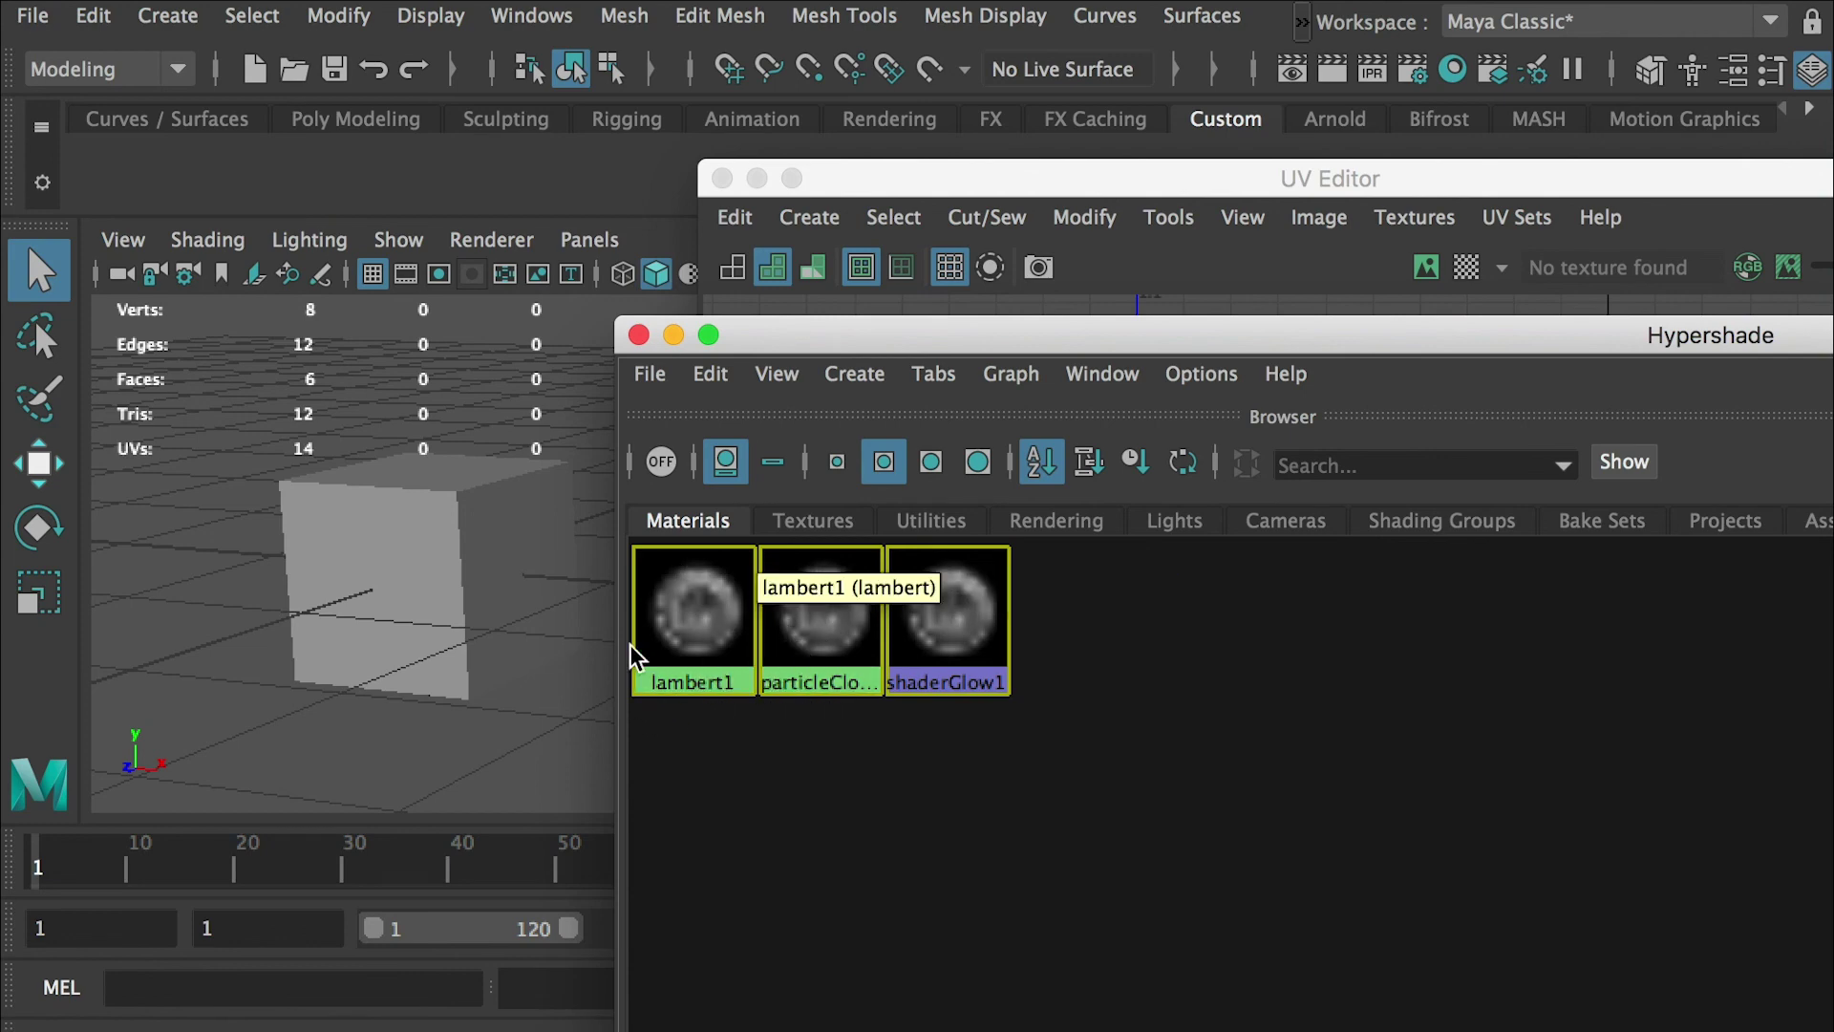
{"action": "left_click_drag", "start_coordinate": [816, 347], "coordinate": [1030, 298]}
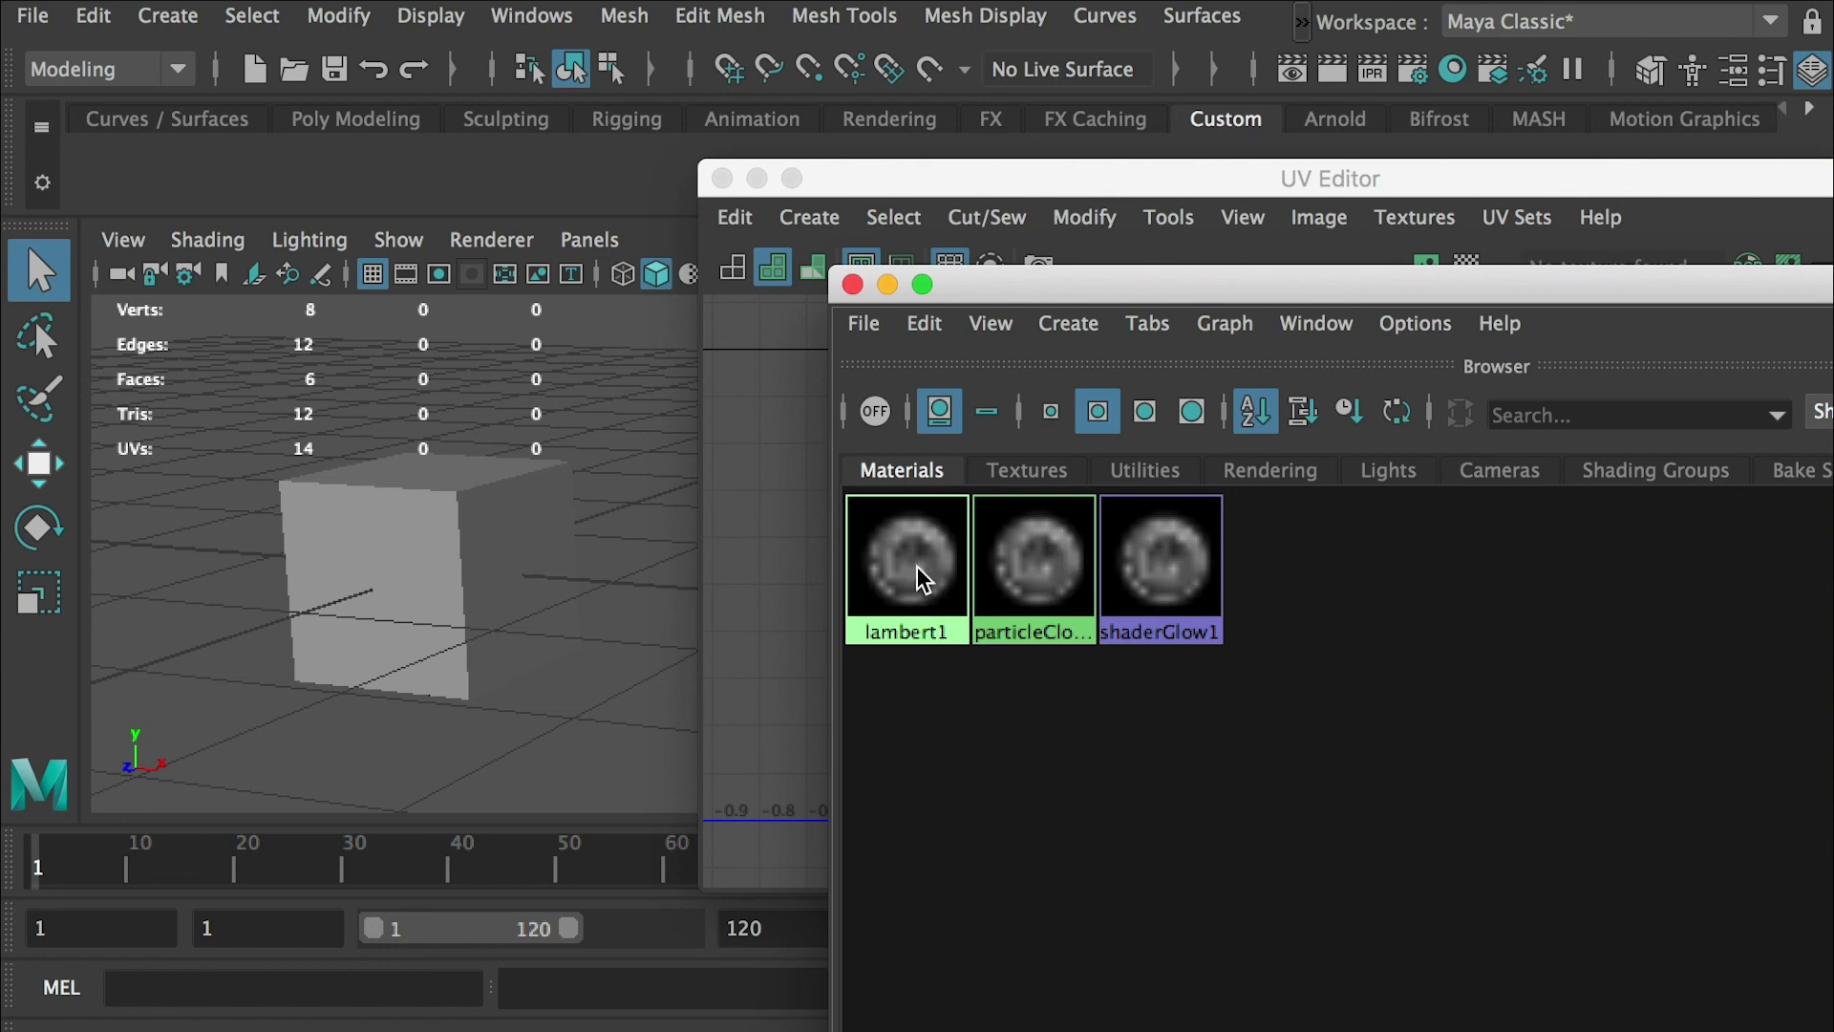
Create a Lambert material in Hypershade and rename it M01.
{"action": "left_click", "coordinate": [1063, 327]}
{"action": "mouse_move", "coordinate": [1195, 372]}
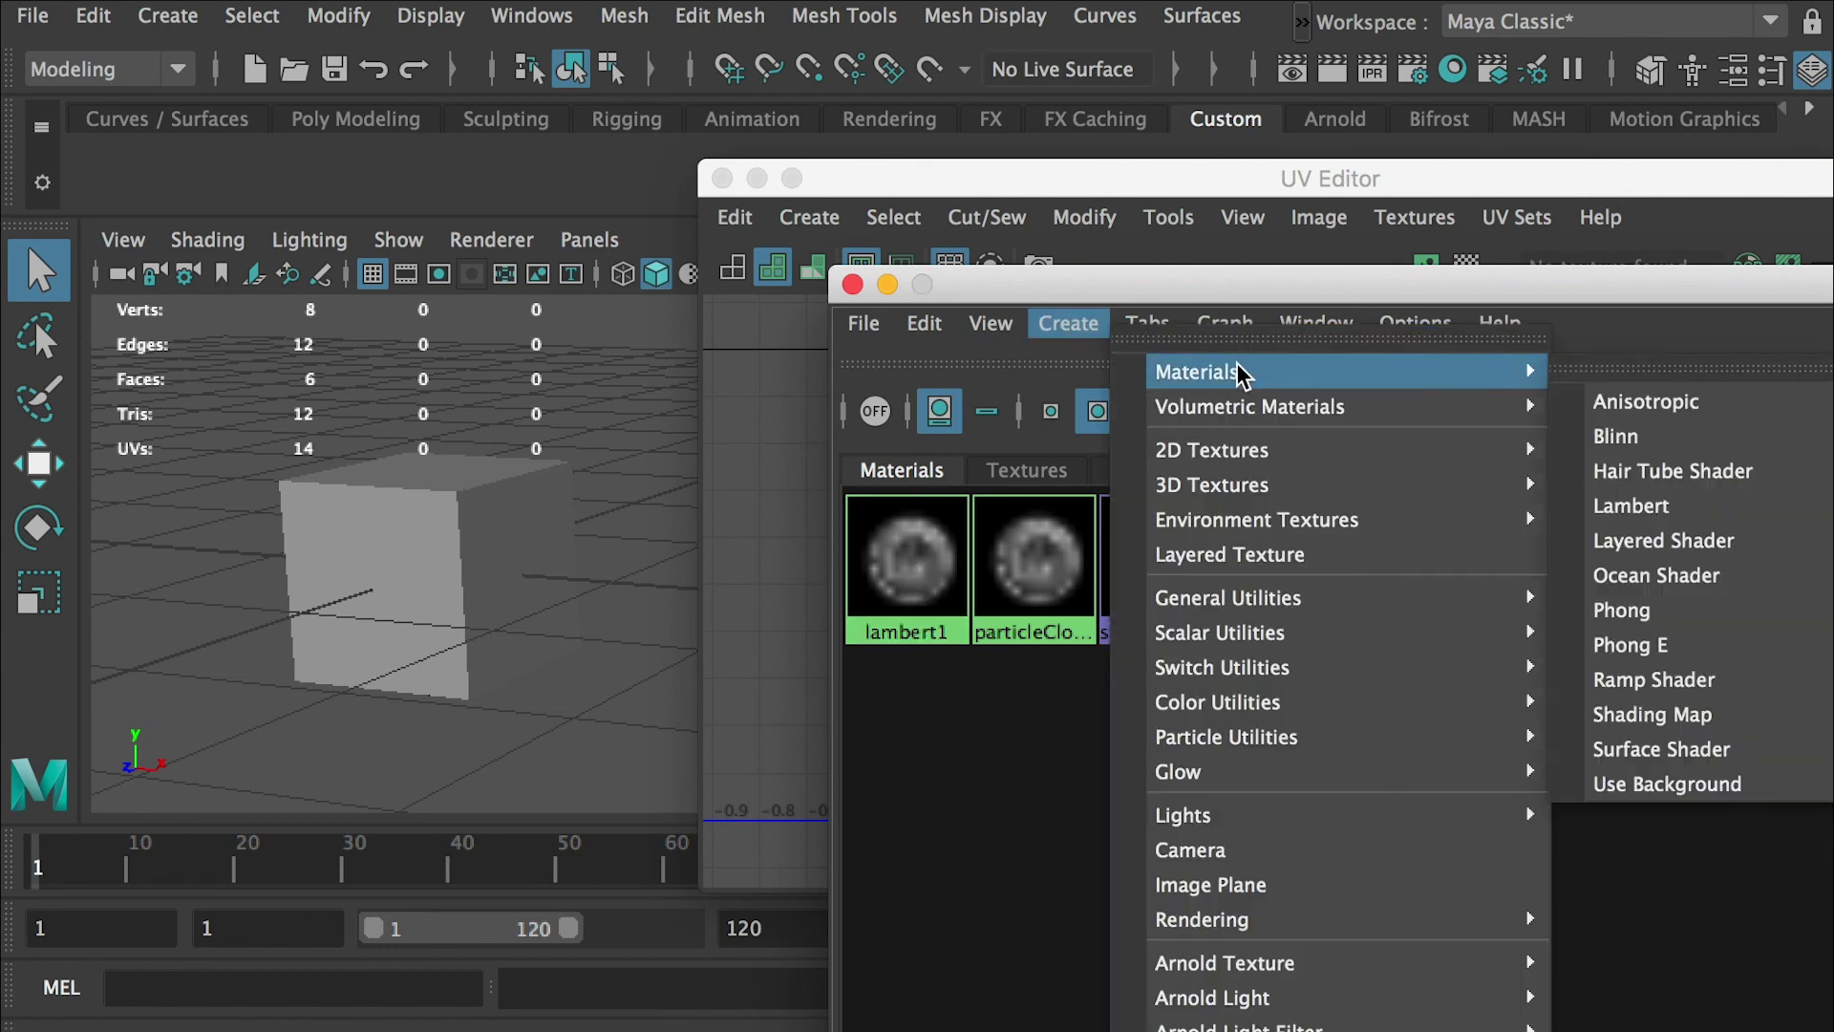
{"action": "left_click", "coordinate": [1710, 508]}
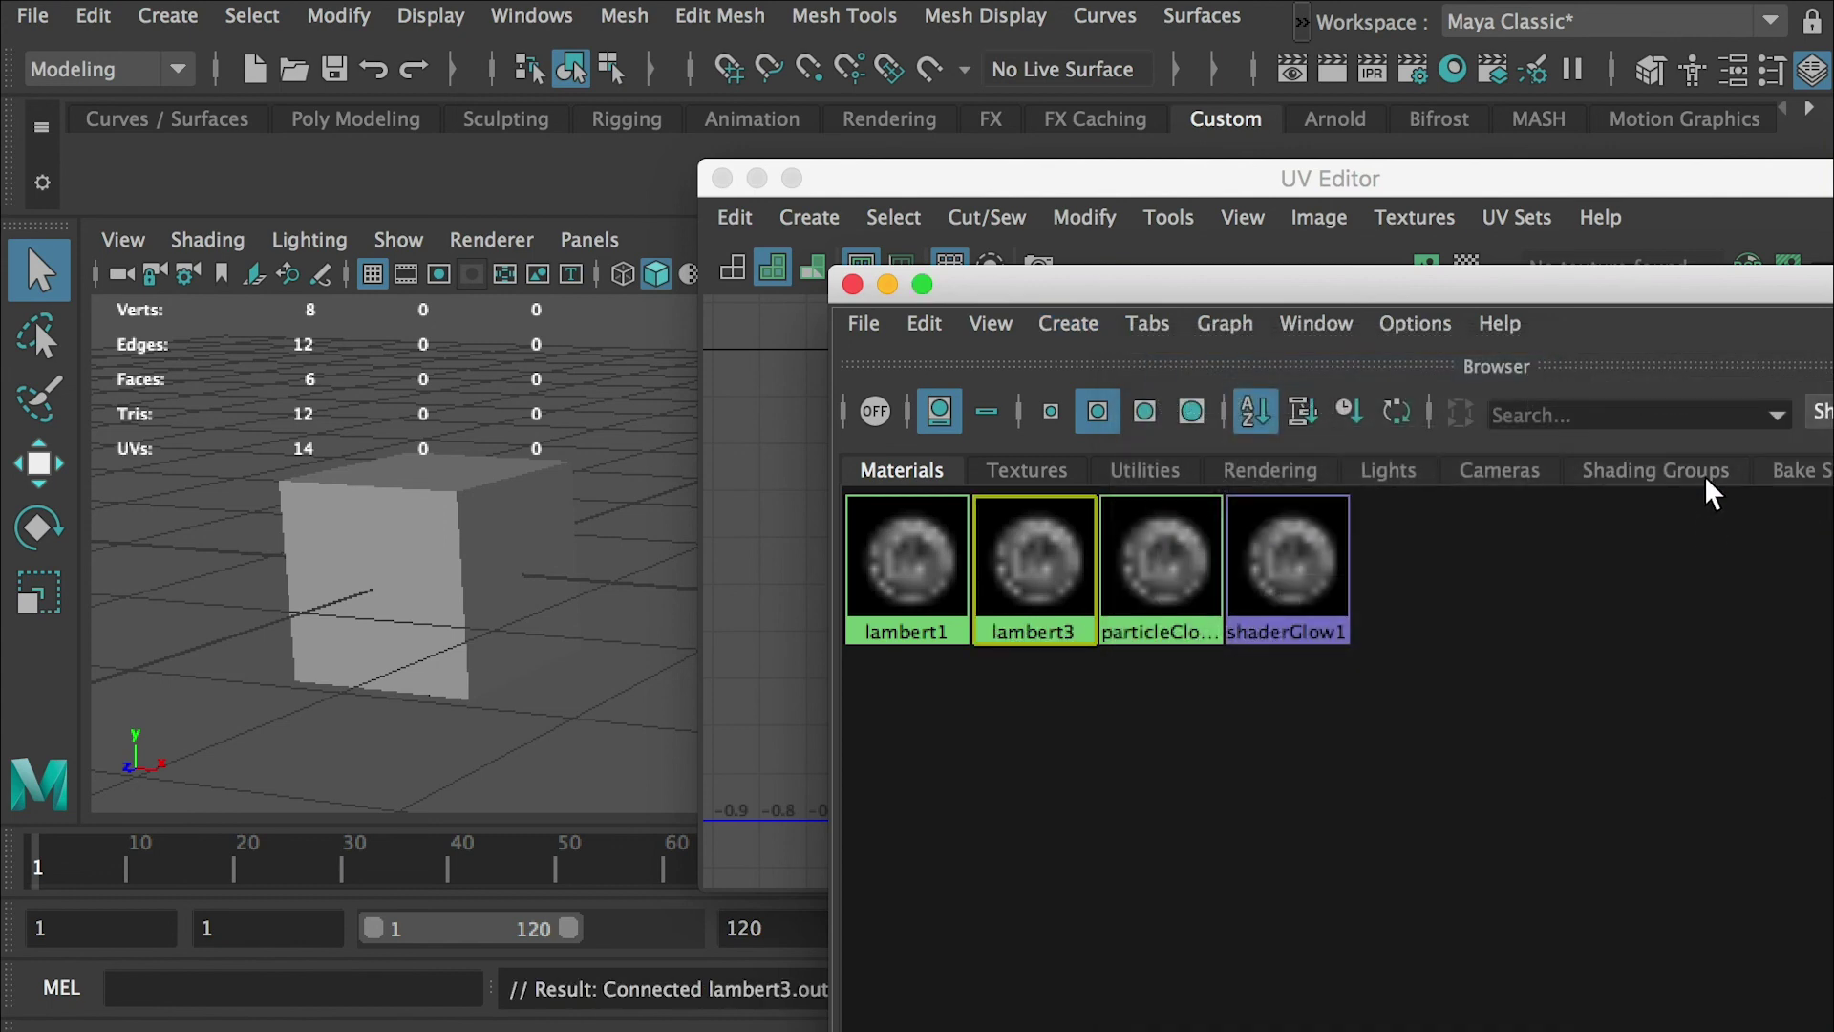
{"action": "left_click_drag", "start_coordinate": [1414, 290], "coordinate": [544, 159]}
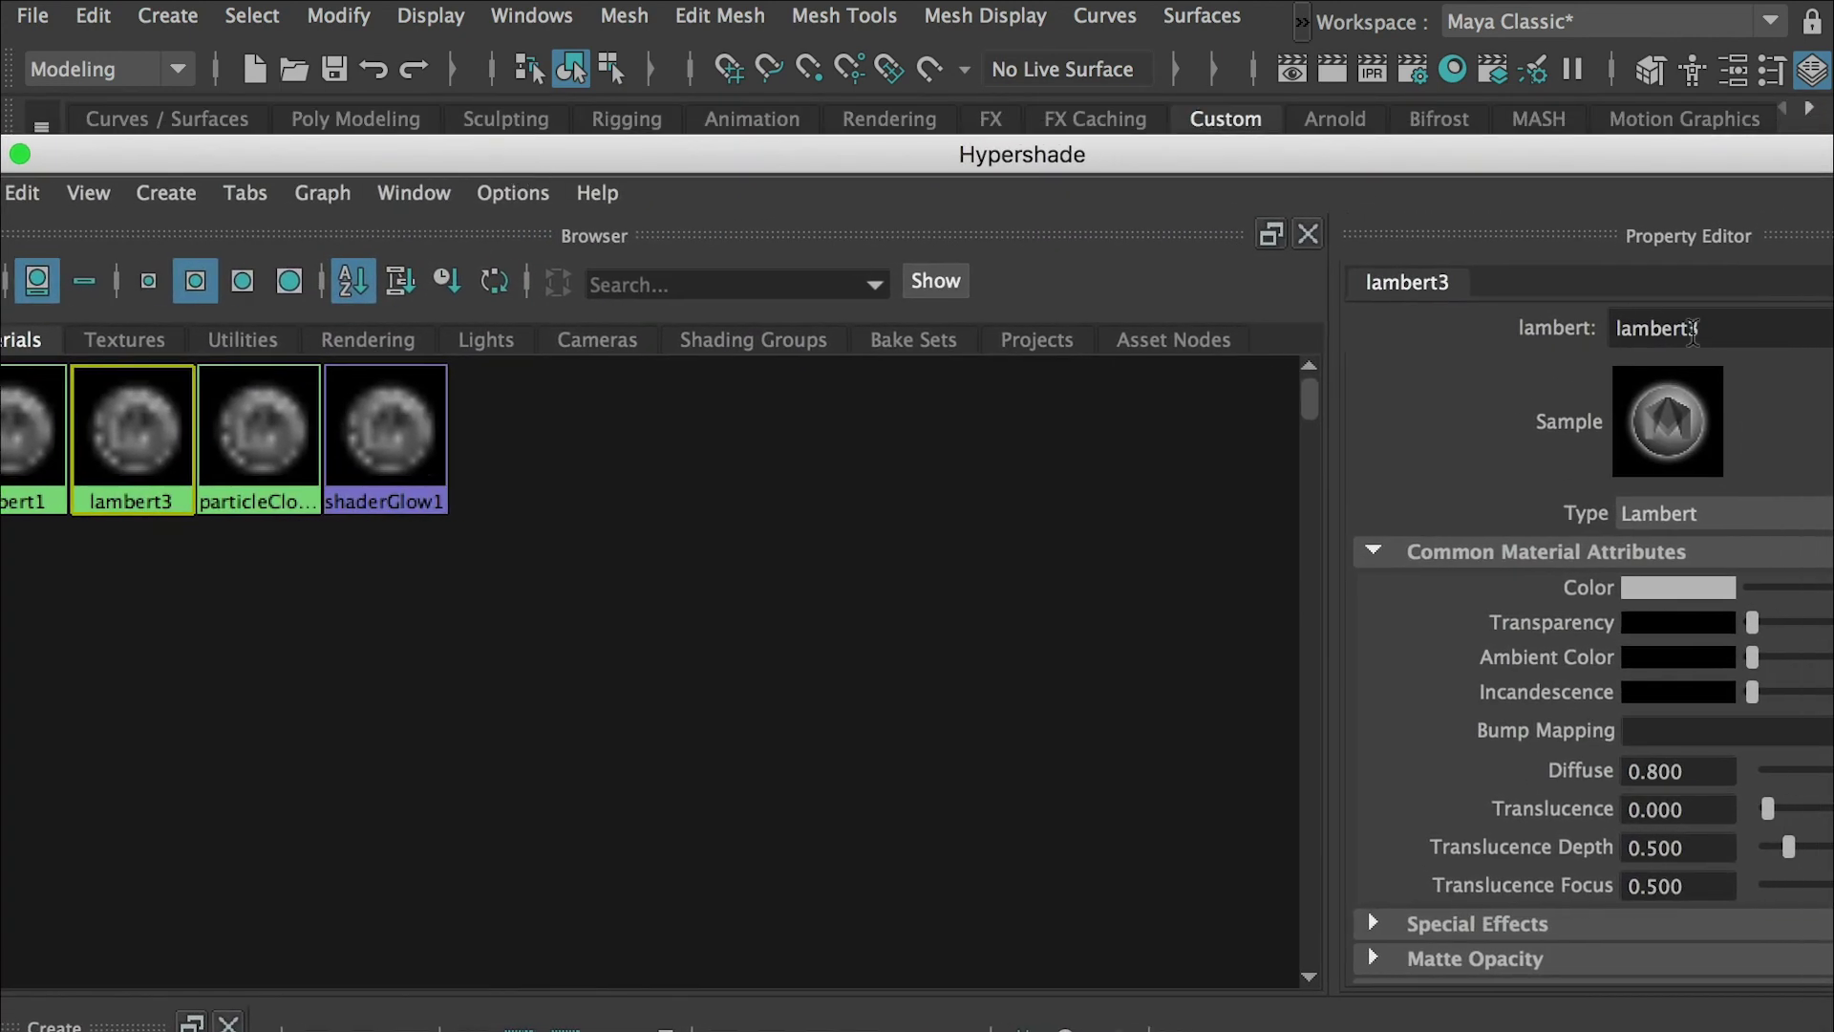
{"action": "double_click", "coordinate": [1725, 329]}
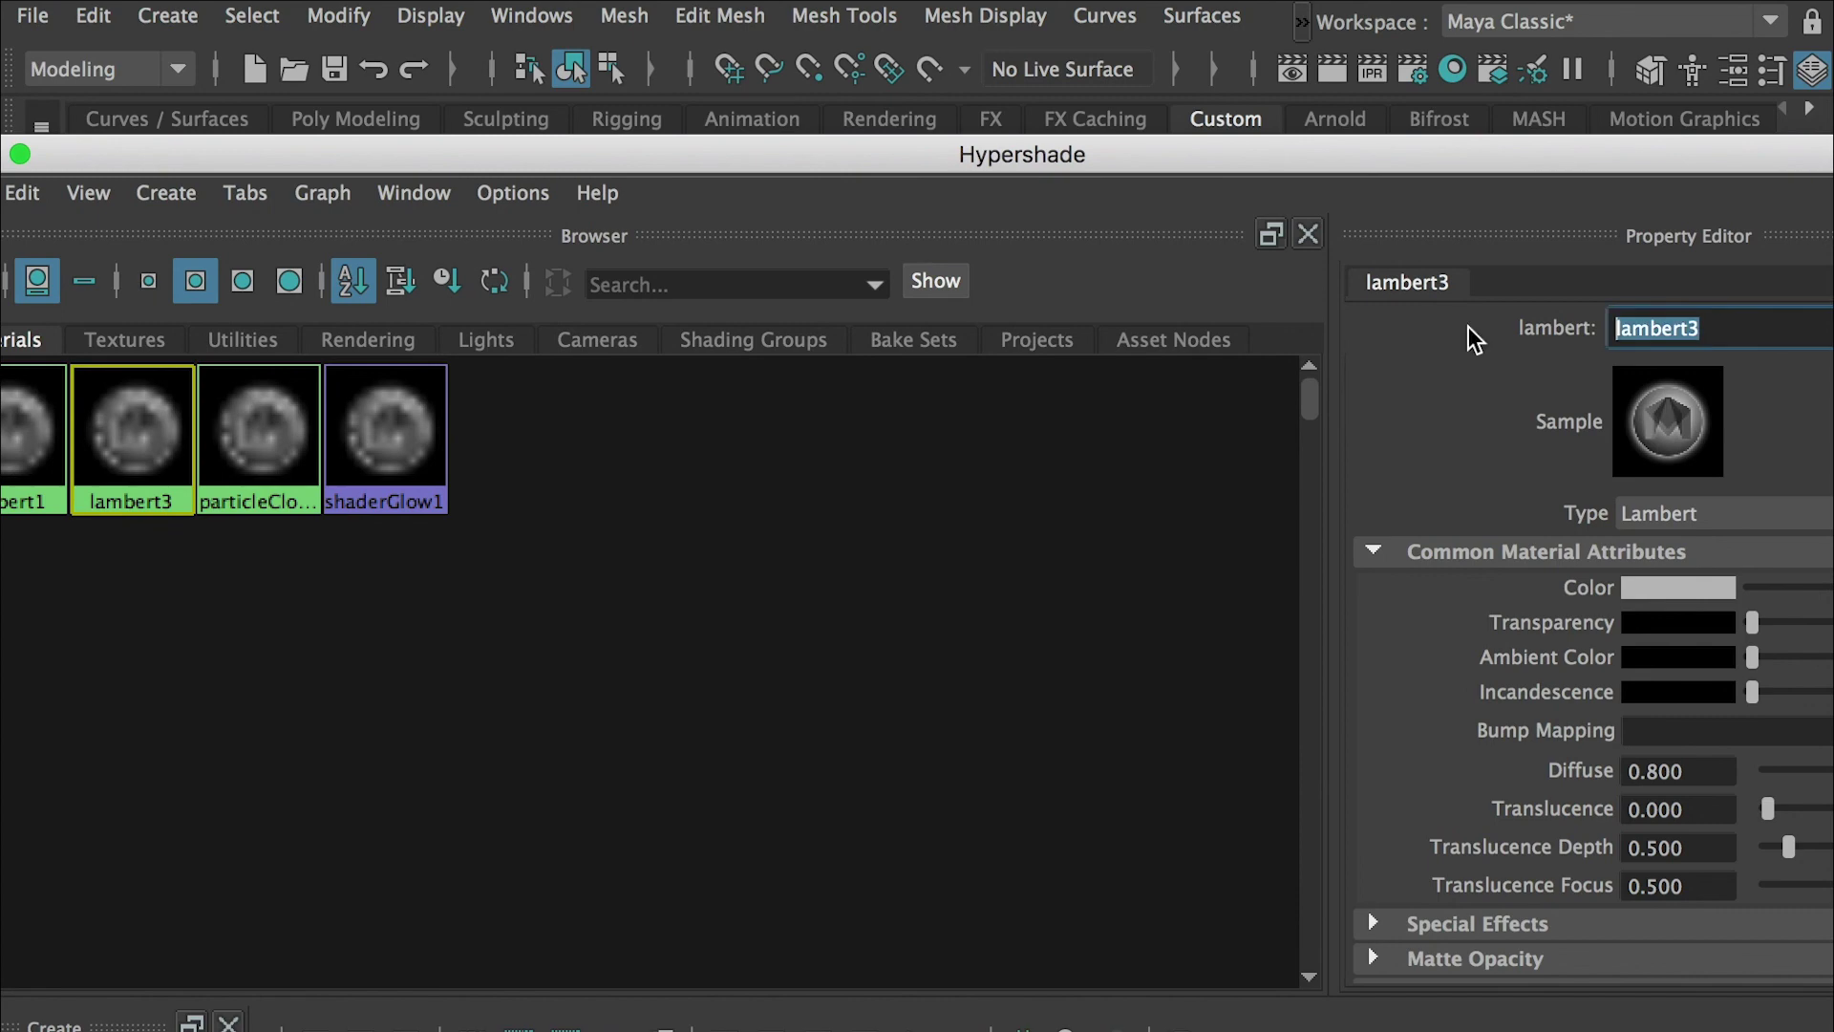
{"action": "type", "text": "M01"}
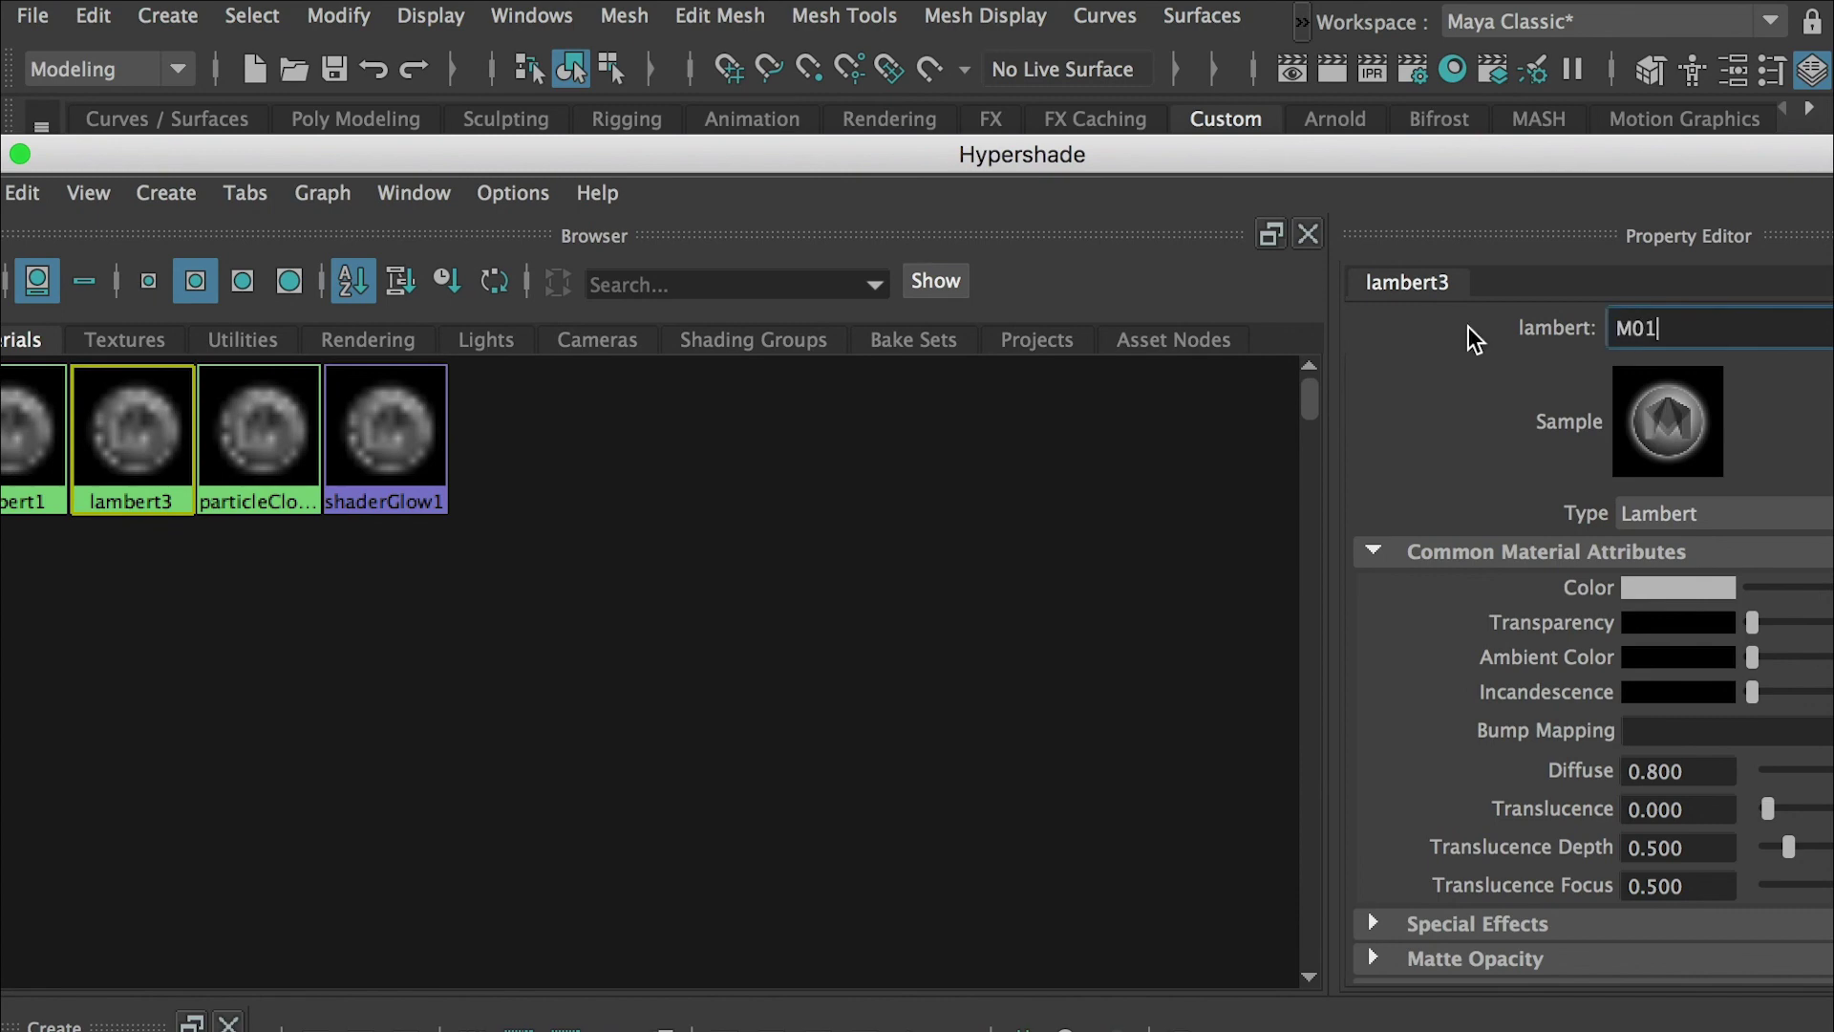
{"action": "key", "text": "Return"}
Connect a File texture to the Color attribute of the M01 material.
{"action": "left_click_drag", "start_coordinate": [1399, 145], "coordinate": [1142, 279]}
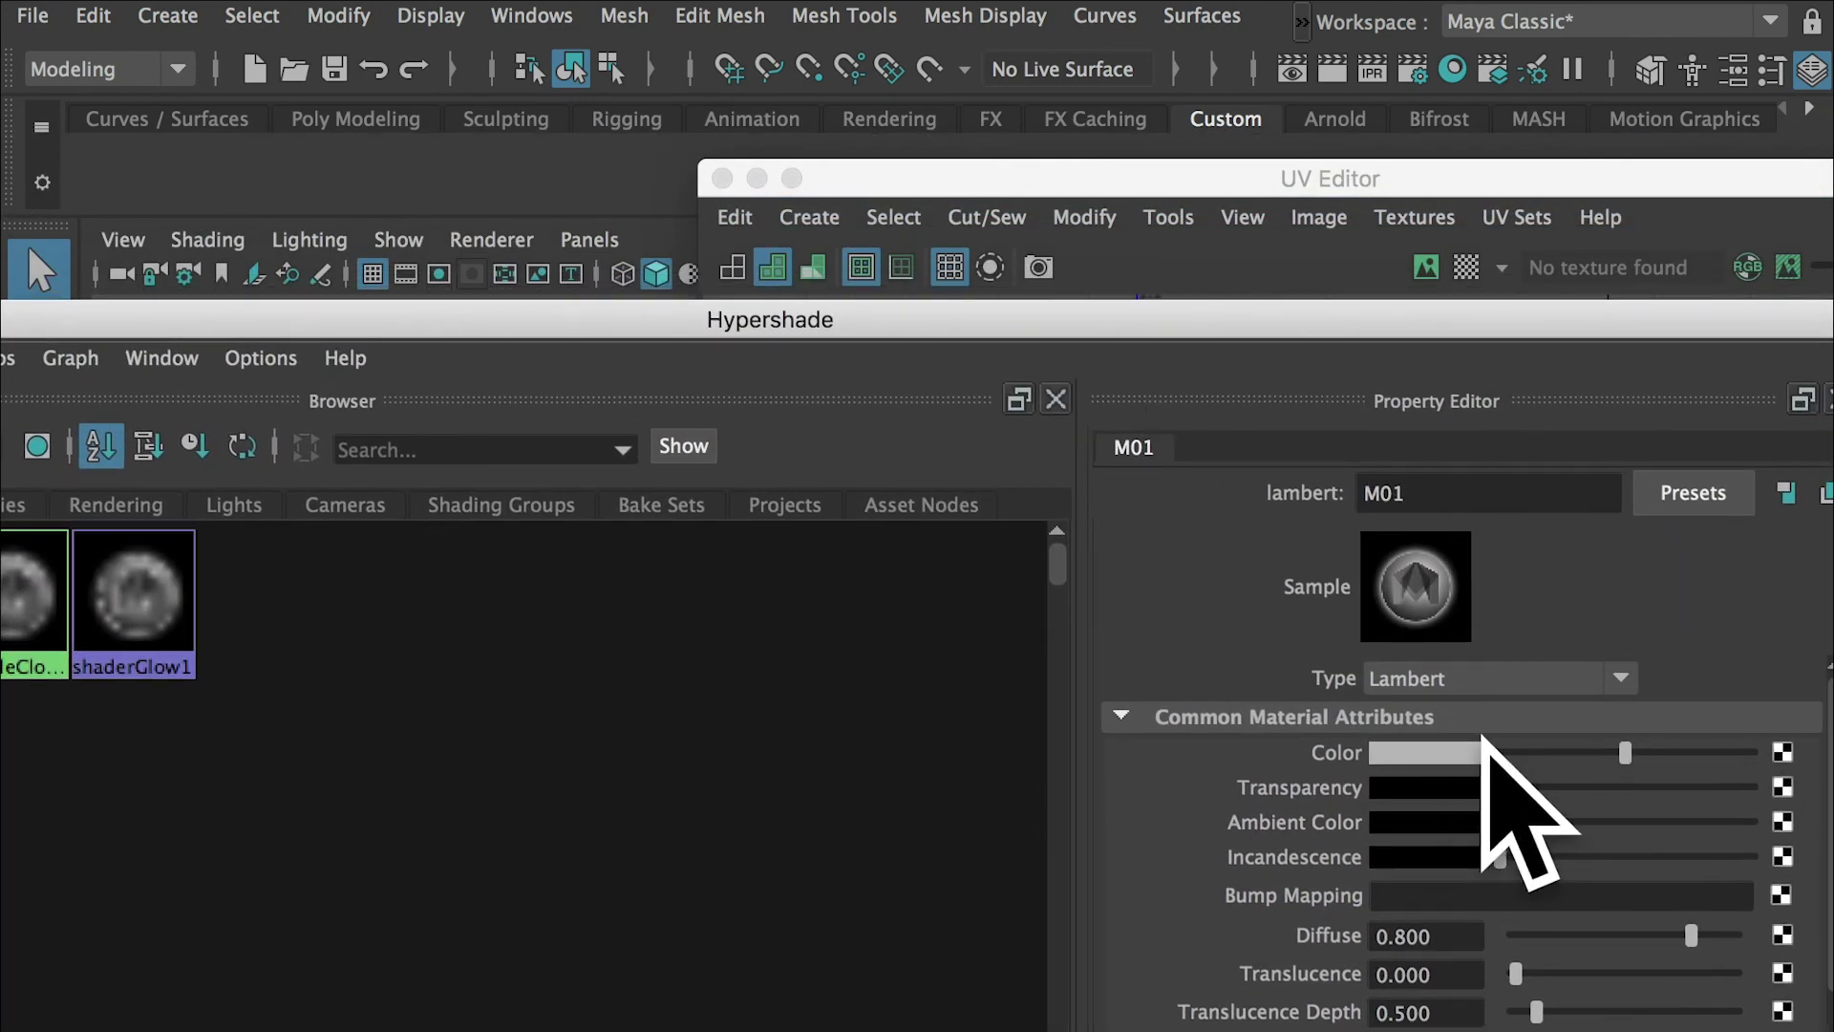
{"action": "left_click_drag", "start_coordinate": [1228, 321], "coordinate": [1160, 307]}
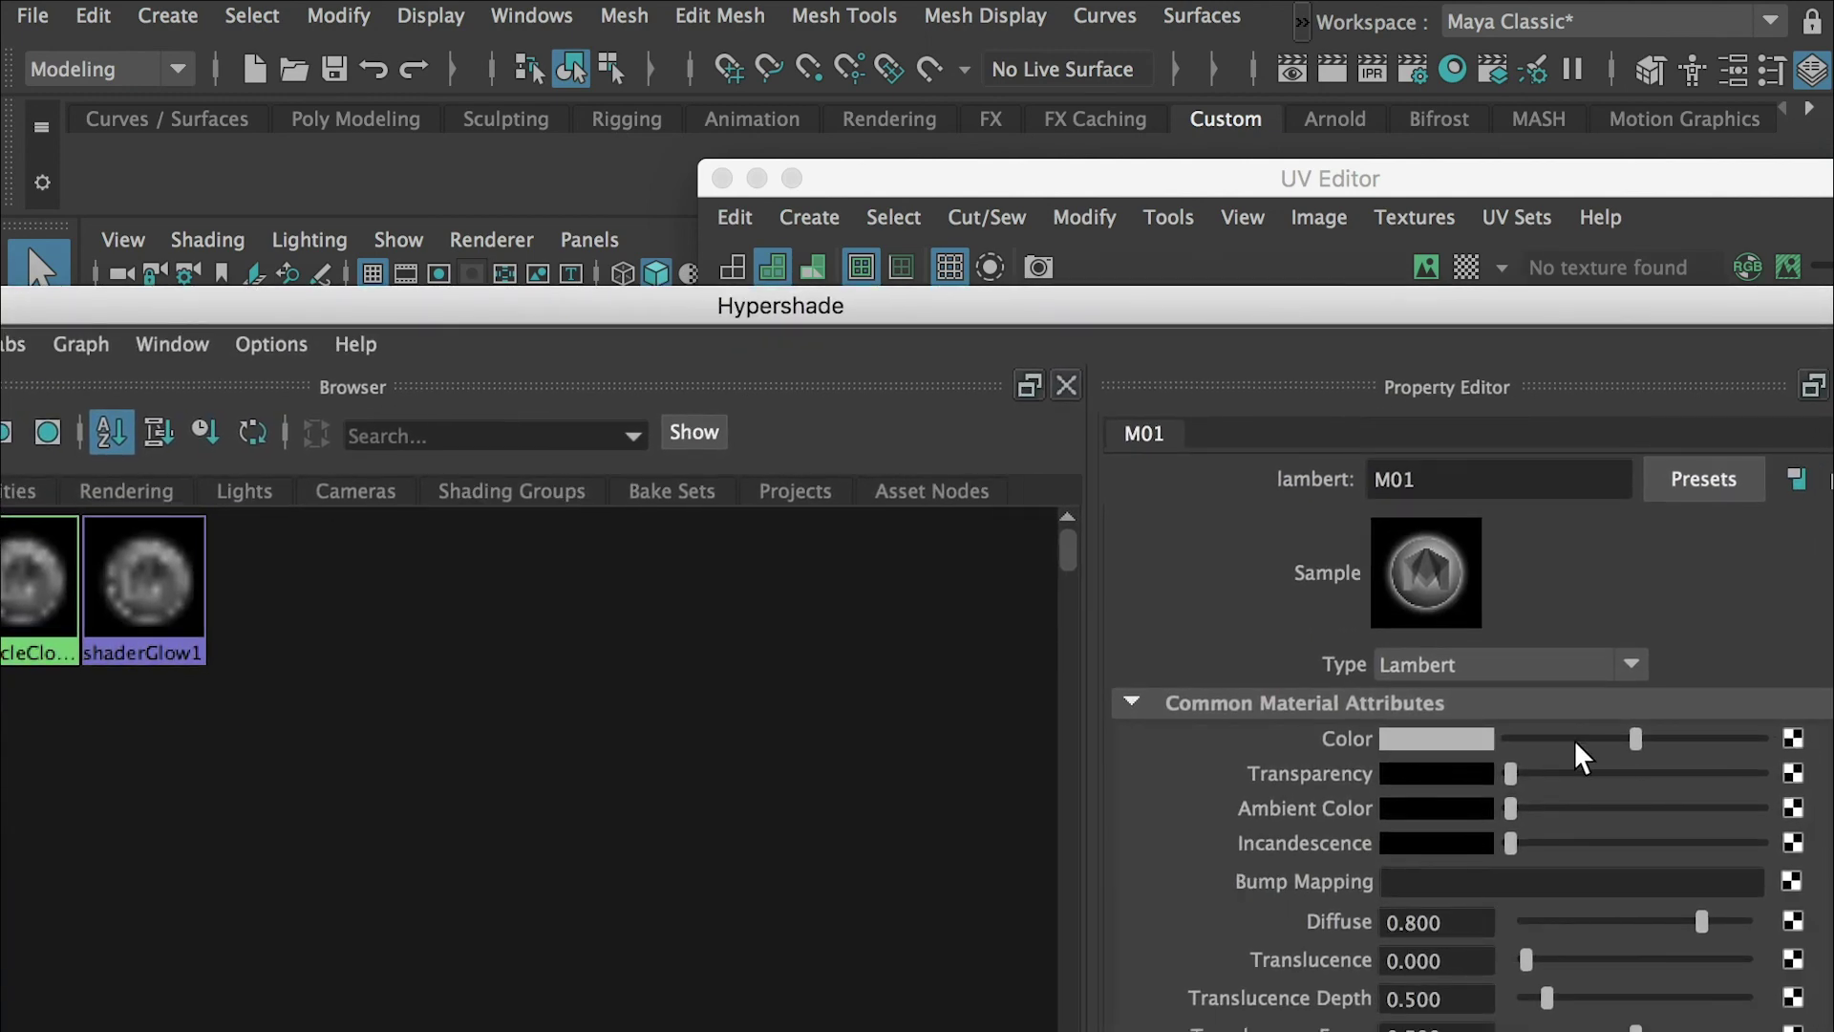
{"action": "left_click", "coordinate": [1793, 739]}
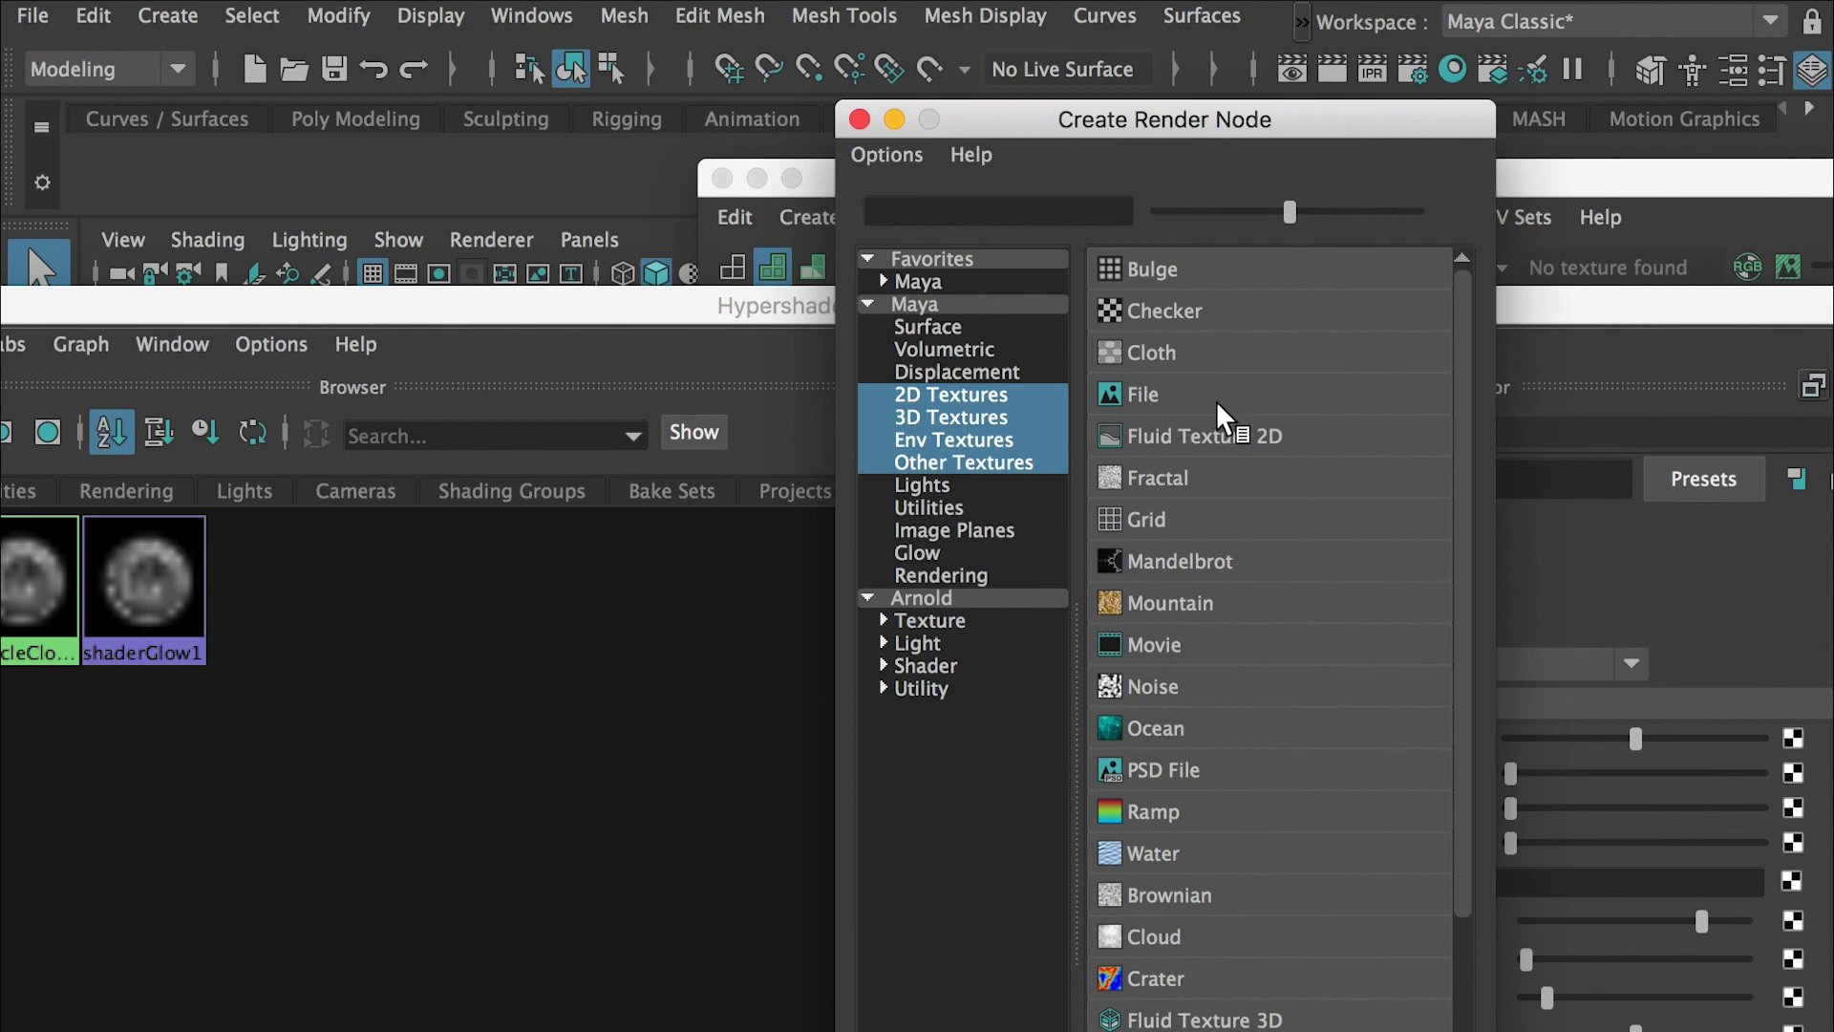
{"action": "left_click", "coordinate": [1145, 395]}
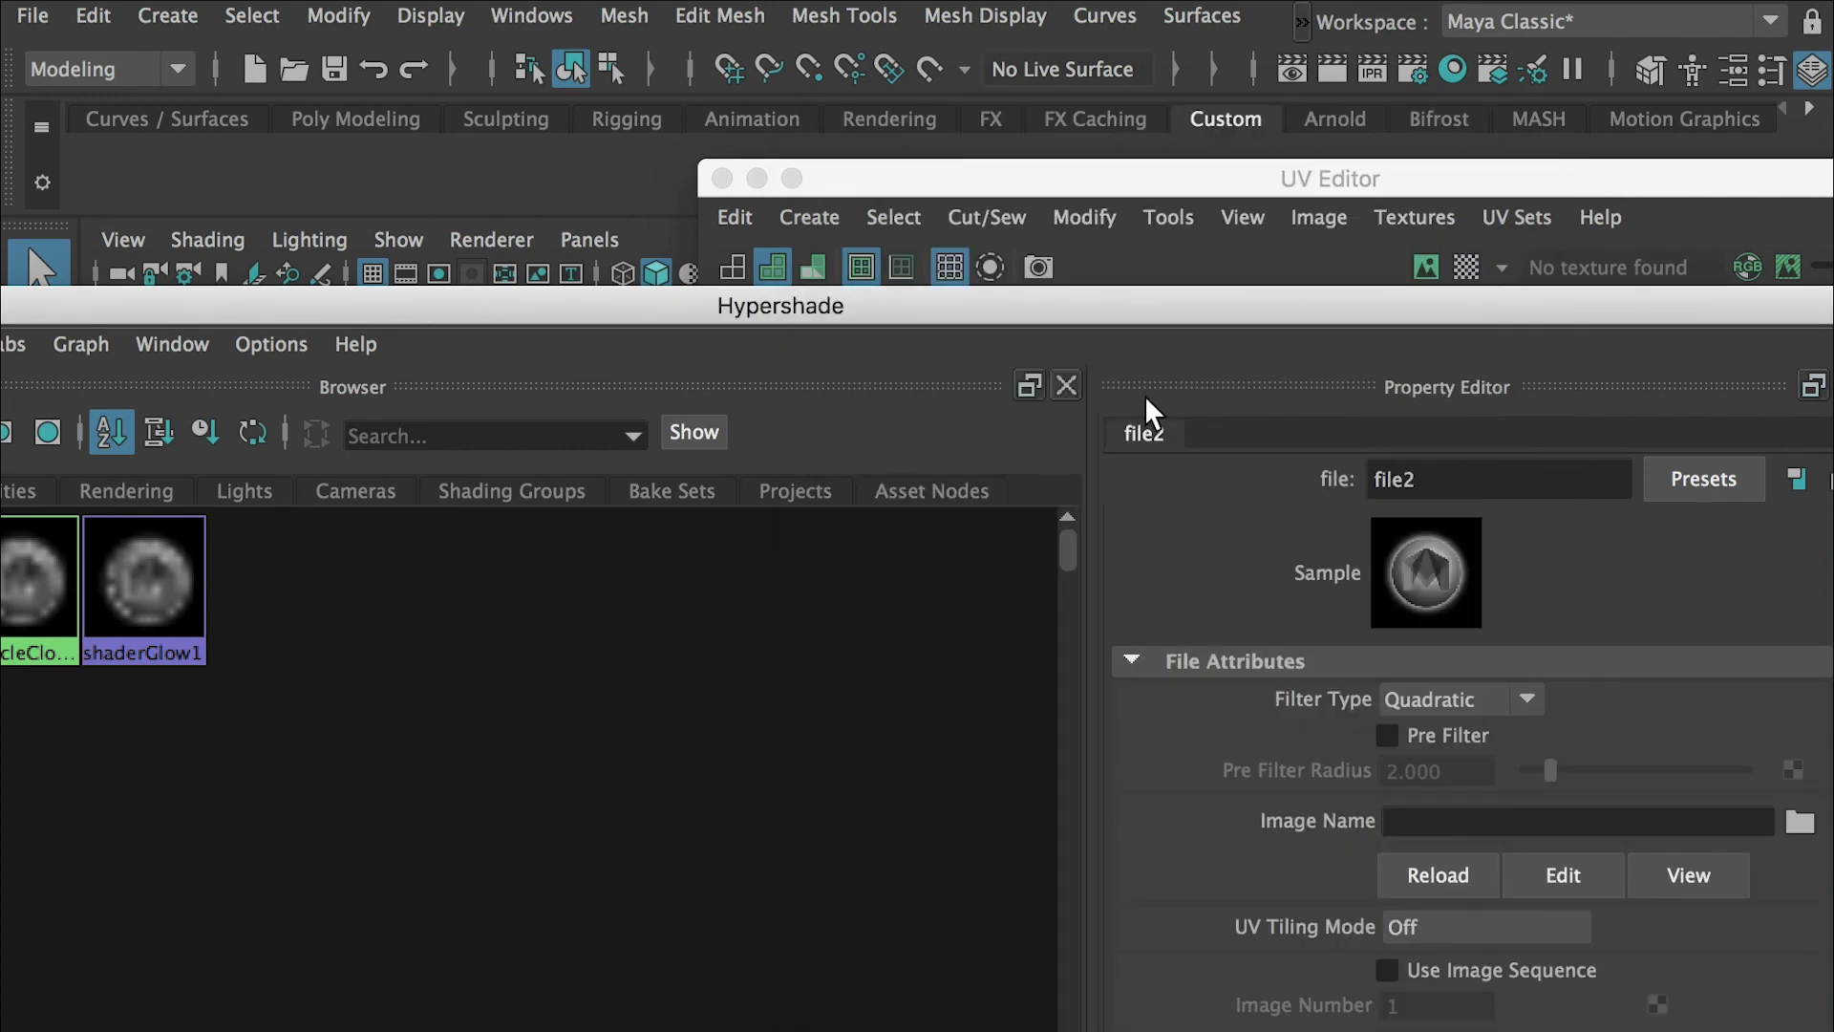
Load Texture.jpg from the 0Texture folder as the image of the file texture connected to M01.
{"action": "left_click_drag", "start_coordinate": [1274, 277], "coordinate": [1204, 129]}
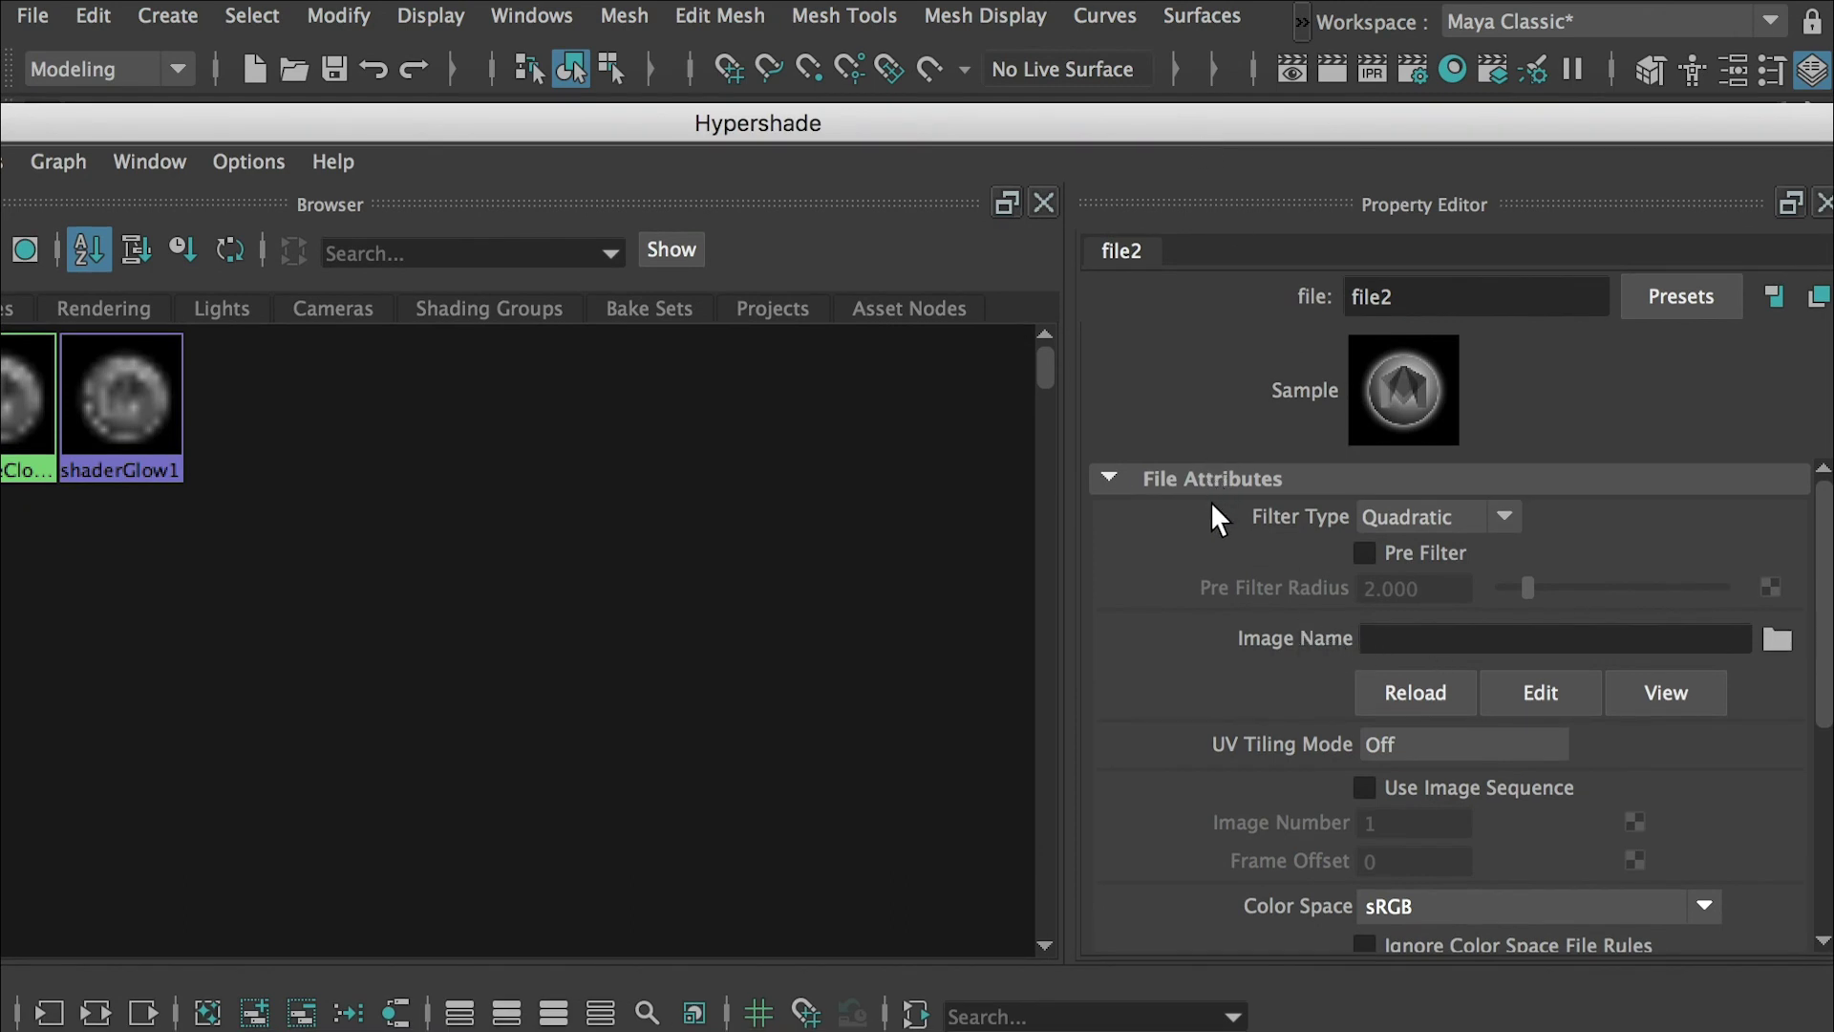
{"action": "left_click", "coordinate": [1777, 640]}
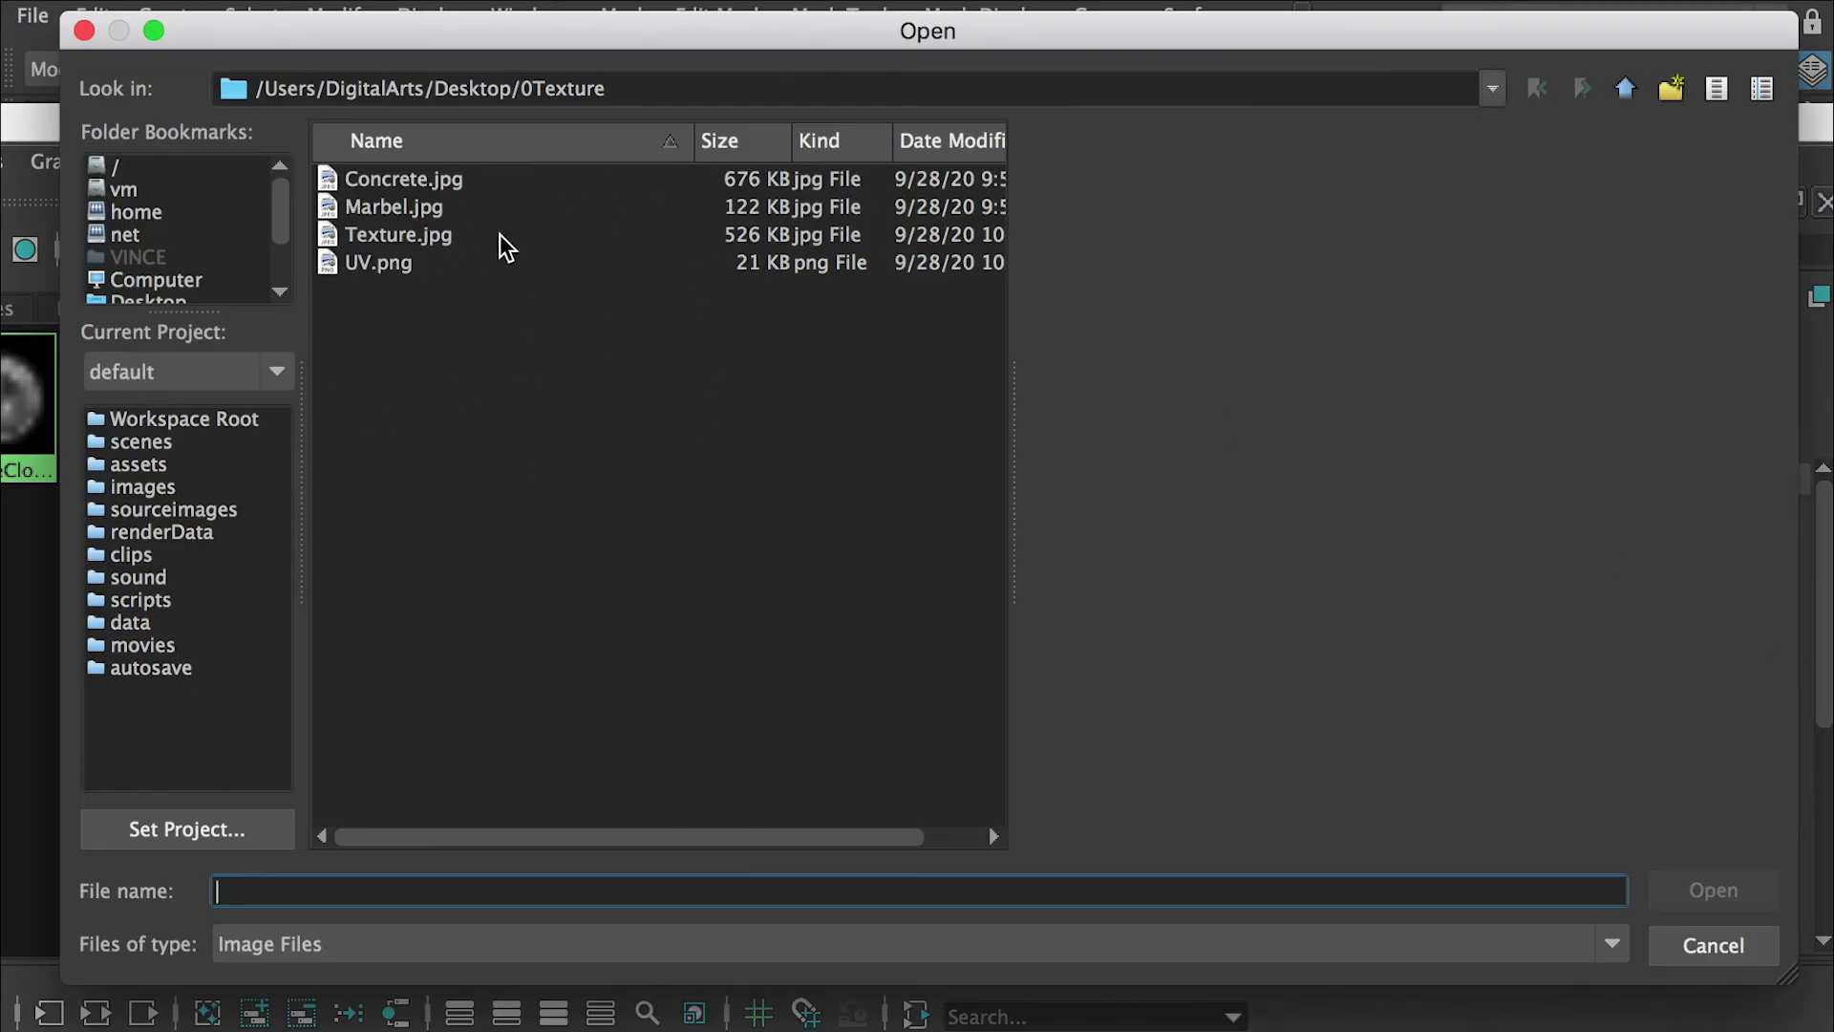
{"action": "left_click", "coordinate": [396, 237]}
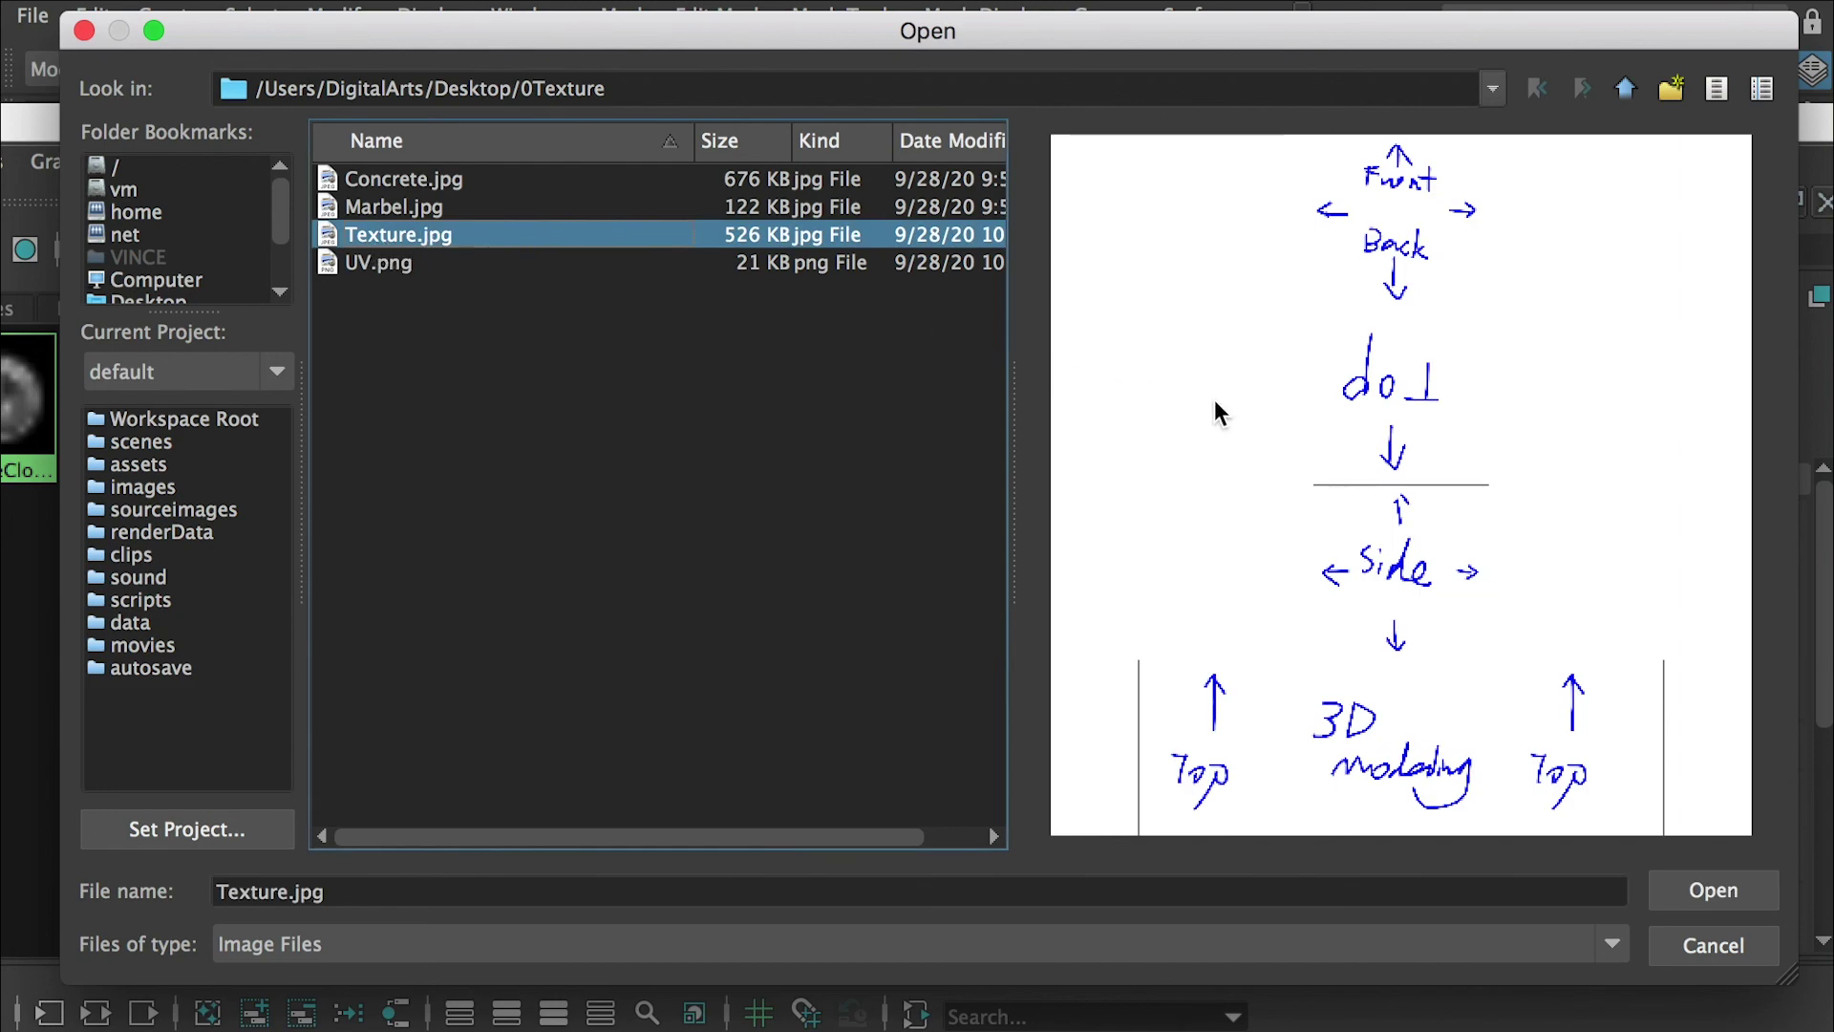
{"action": "left_click", "coordinate": [1715, 892]}
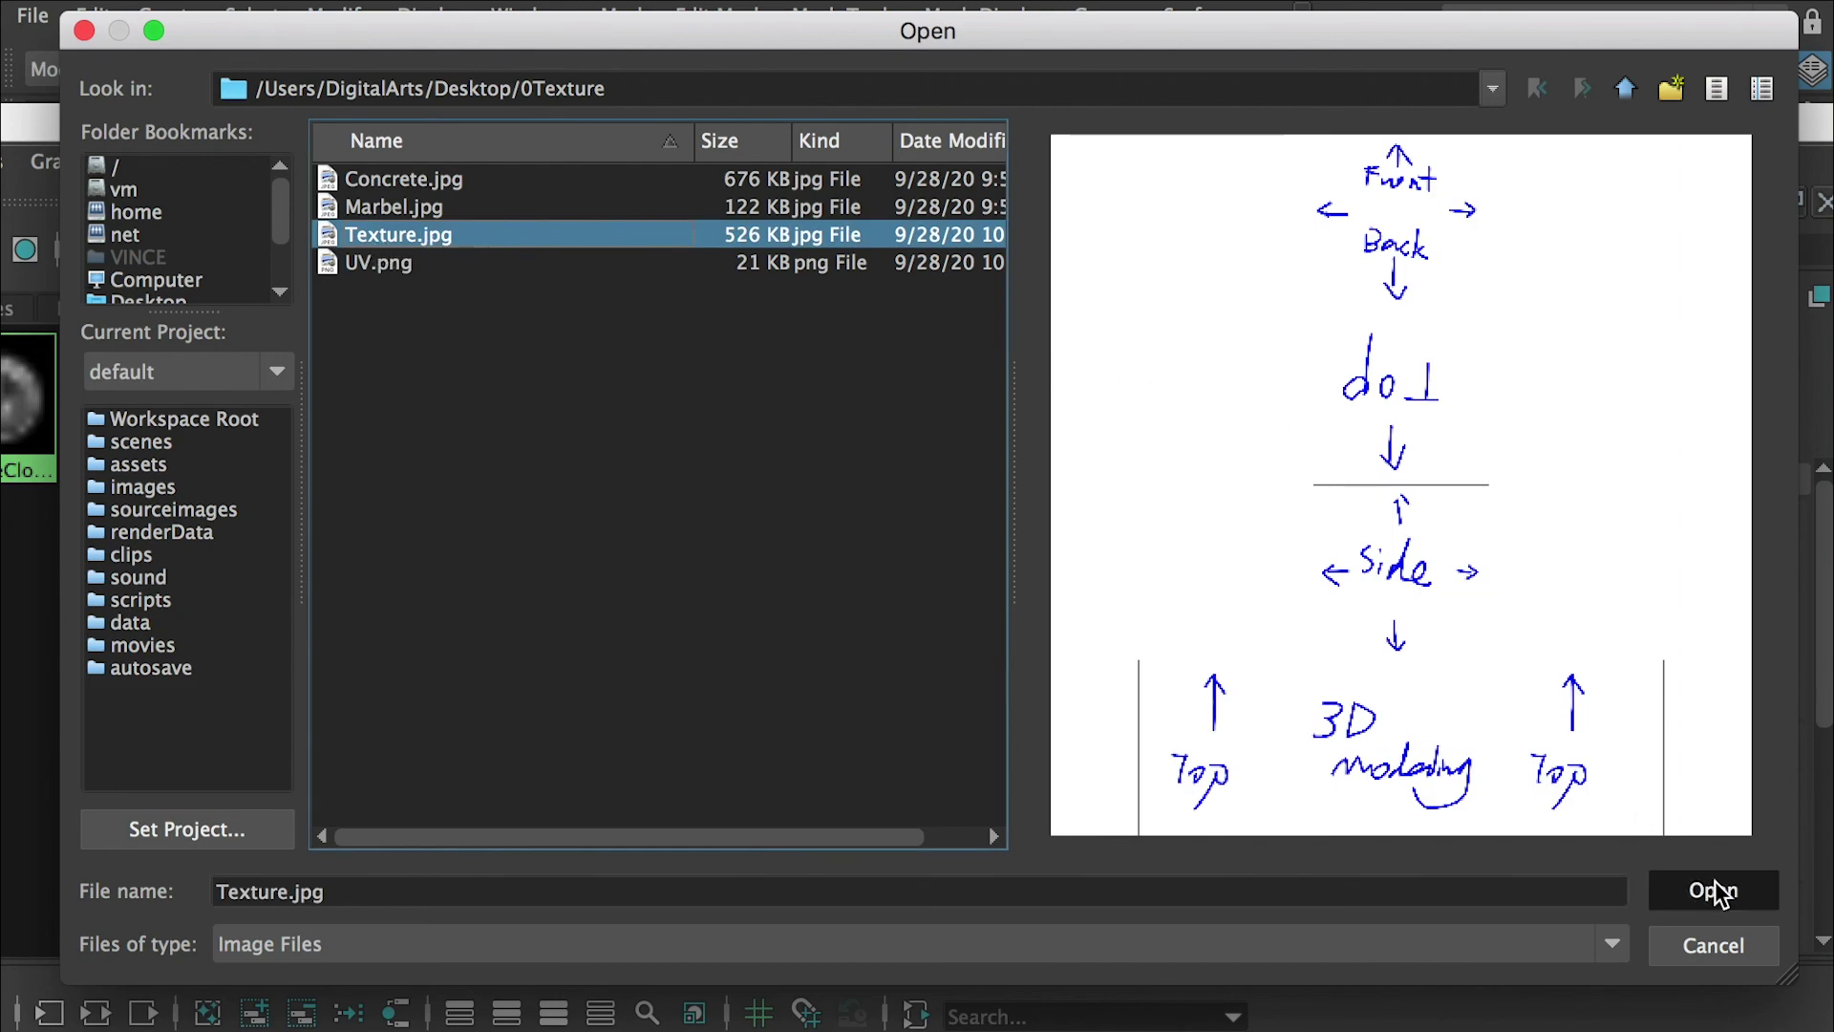
Uncover the viewport, select the whole cube in Object Mode, and assign the M01 material to it.
{"action": "left_click_drag", "start_coordinate": [426, 129], "coordinate": [1468, 357]}
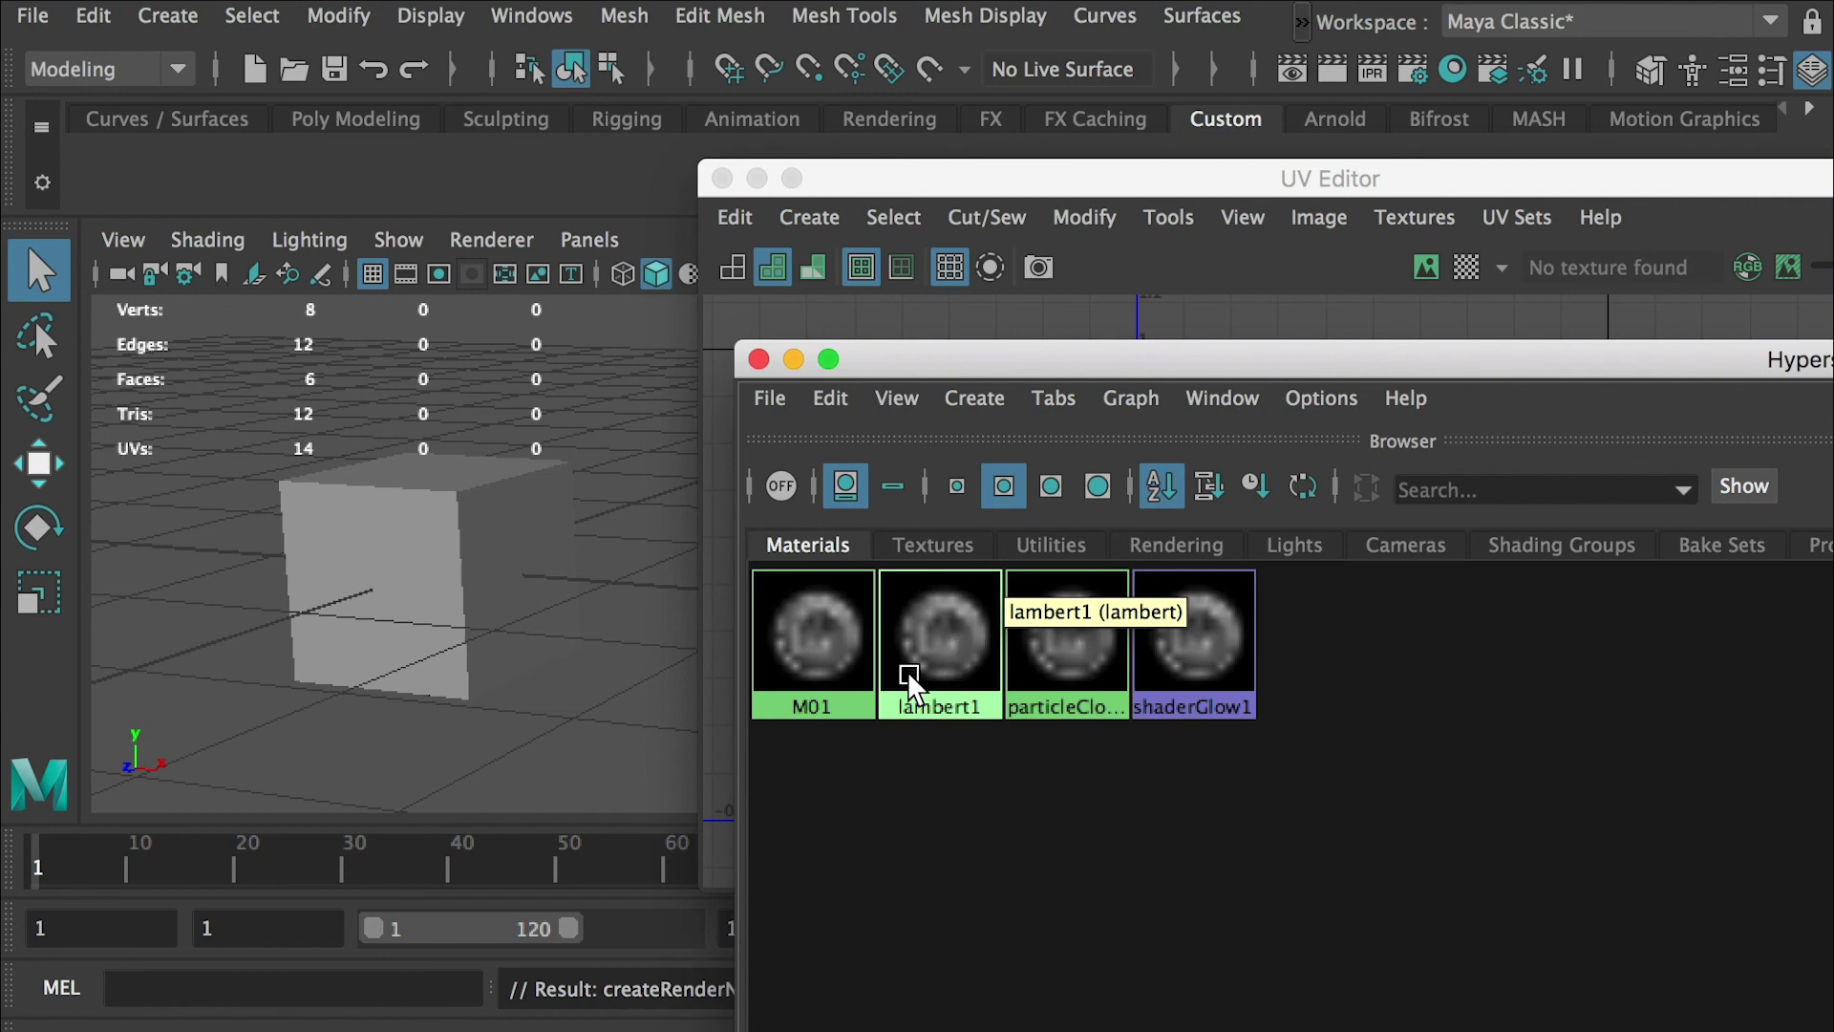
{"action": "left_click", "coordinate": [443, 540]}
{"action": "right_click_drag", "start_coordinate": [455, 498], "coordinate": [593, 457]}
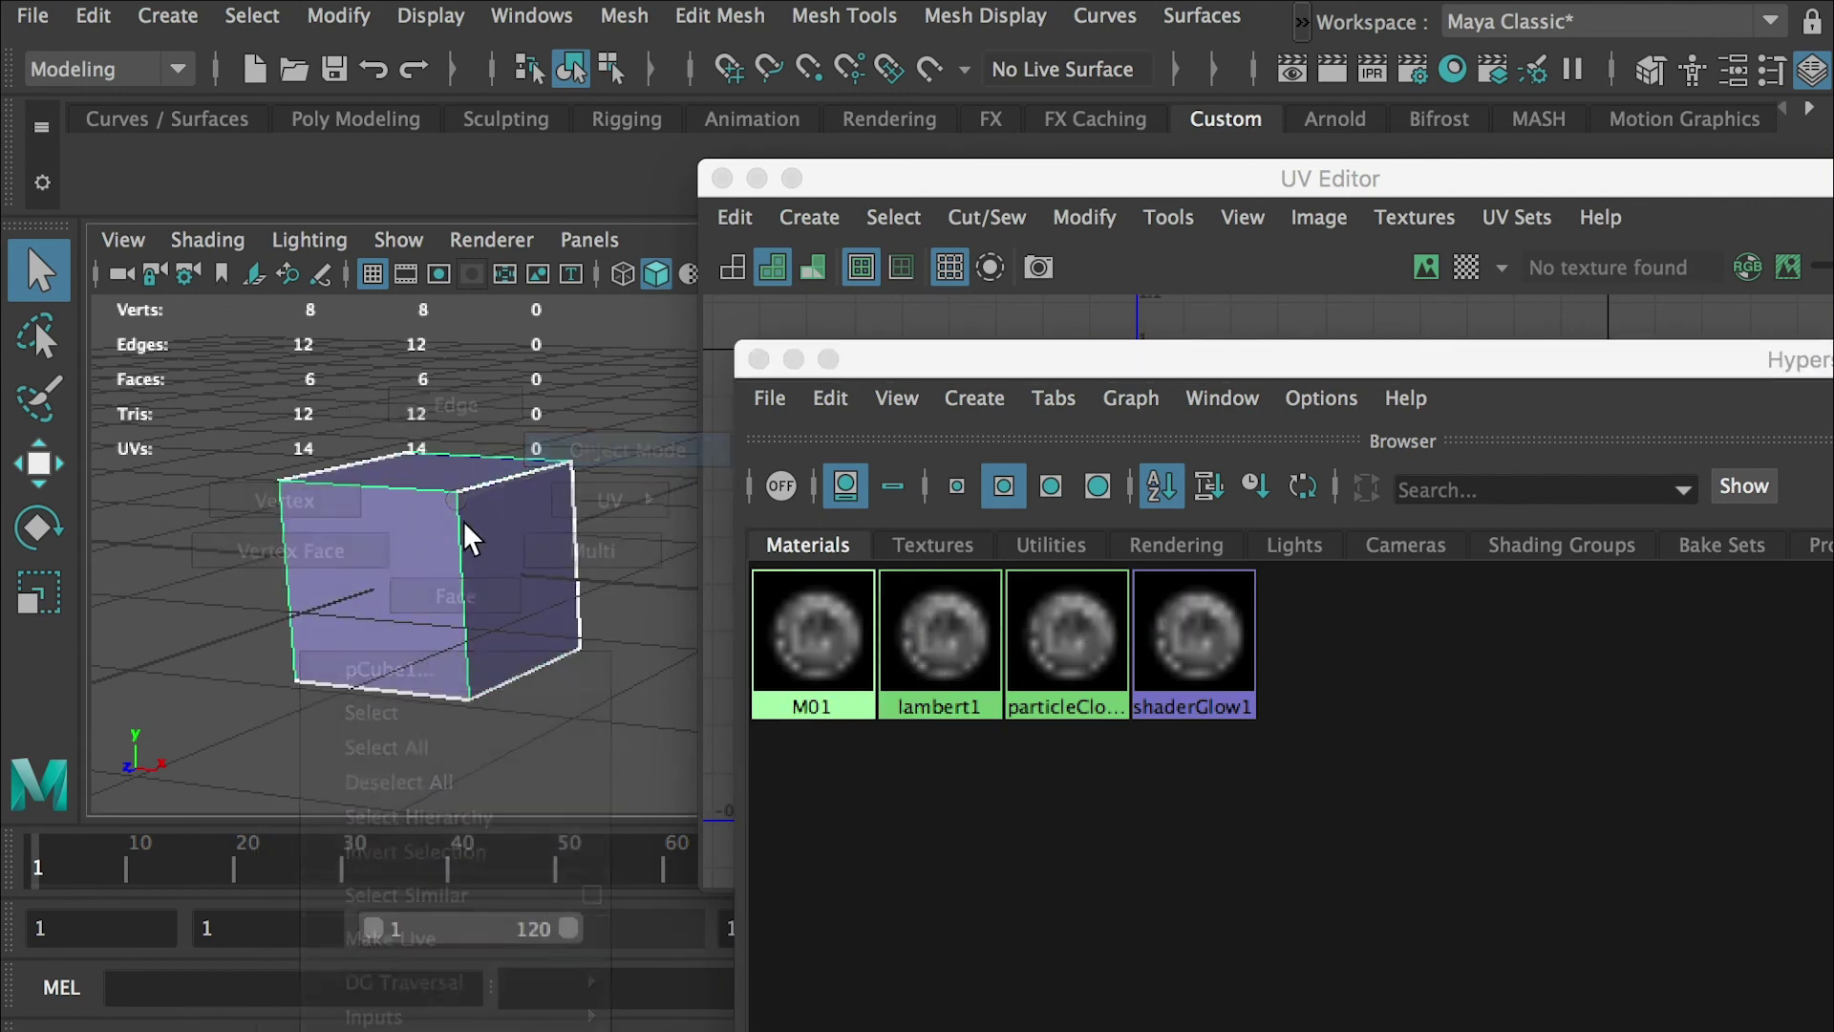
{"action": "right_click_drag", "start_coordinate": [805, 625], "coordinate": [761, 523]}
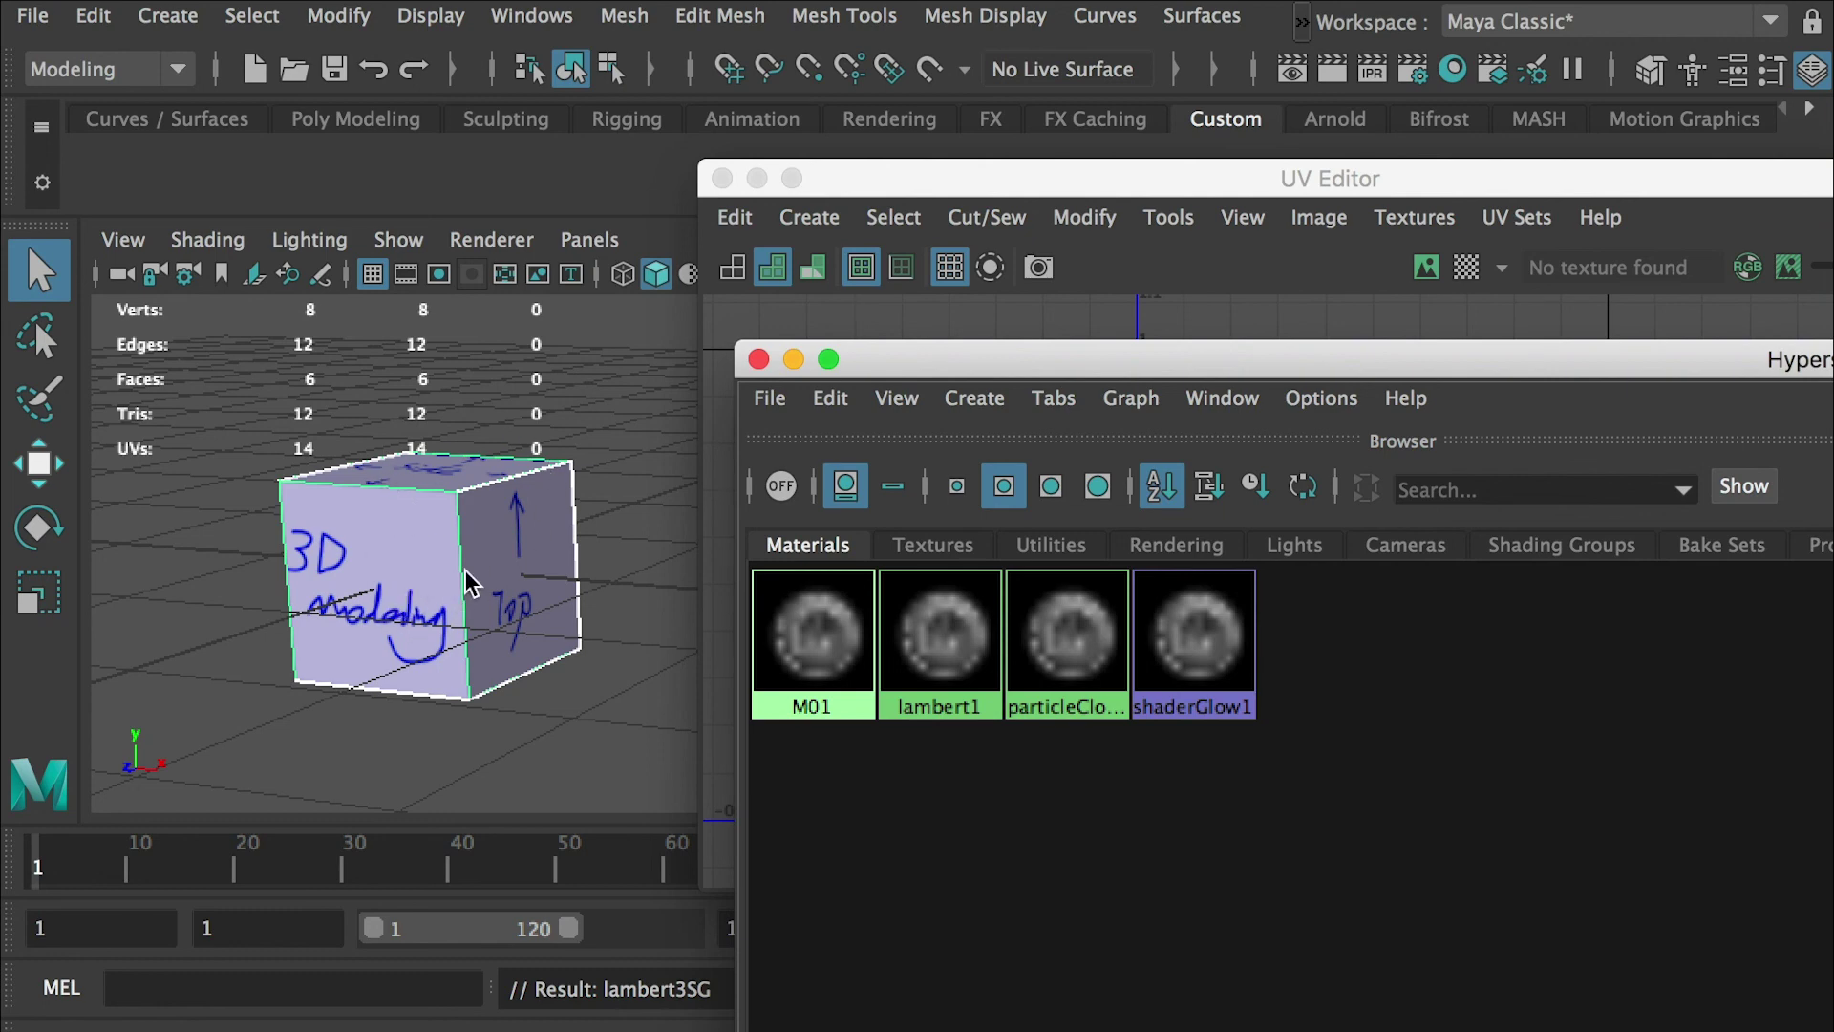
Compare the cube in wireframe and plain shaded display, finishing with the viewport in textured display.
{"action": "key", "text": "5"}
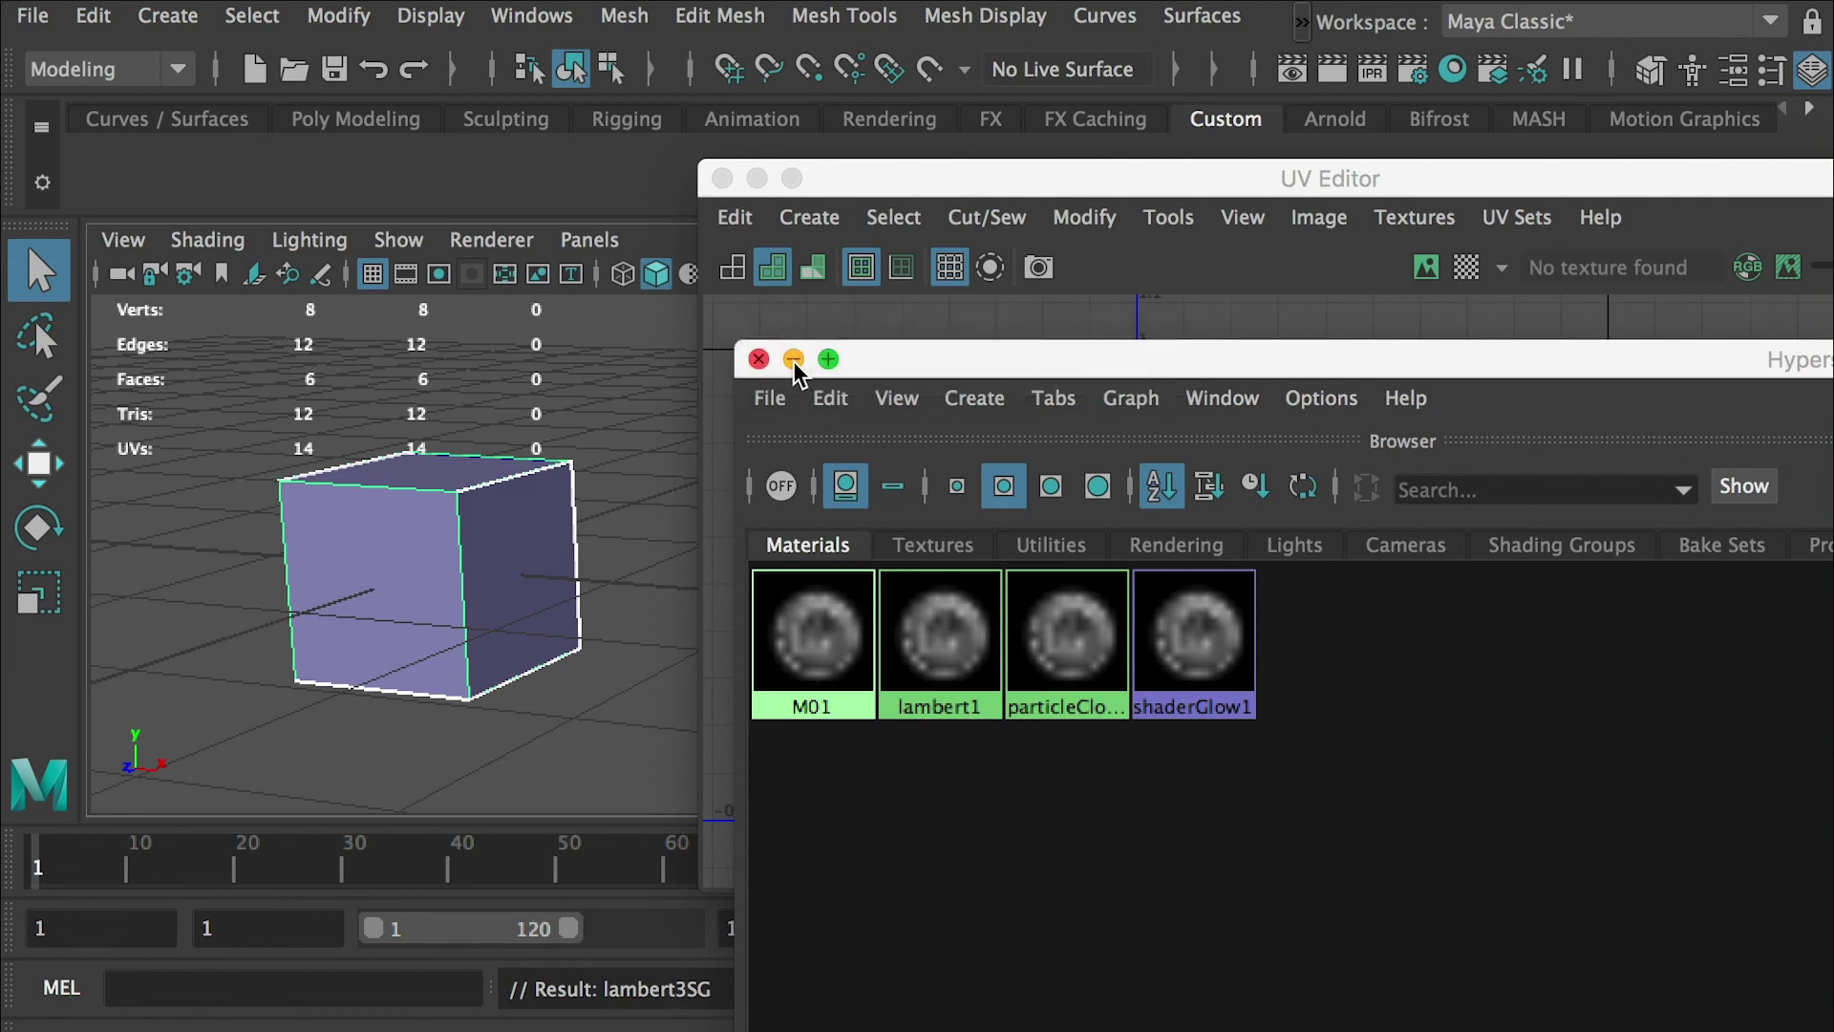
{"action": "left_click", "coordinate": [781, 363]}
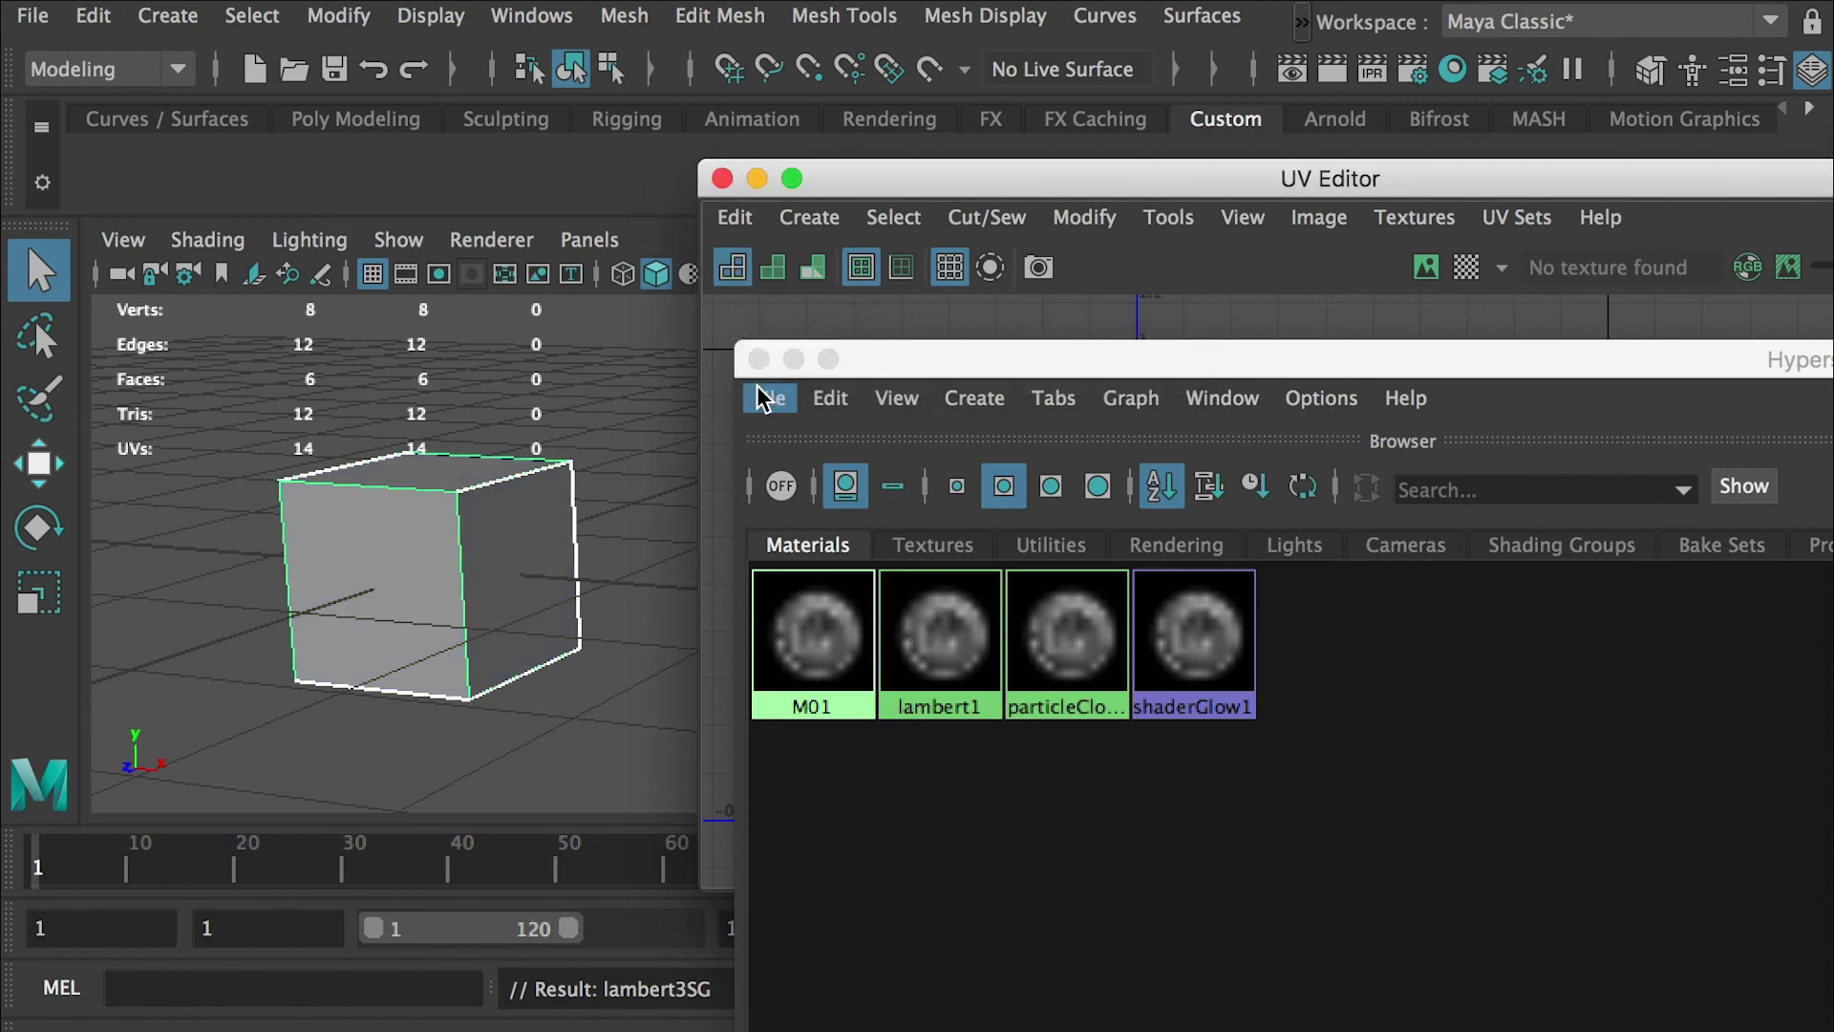
{"action": "left_click", "coordinate": [762, 397]}
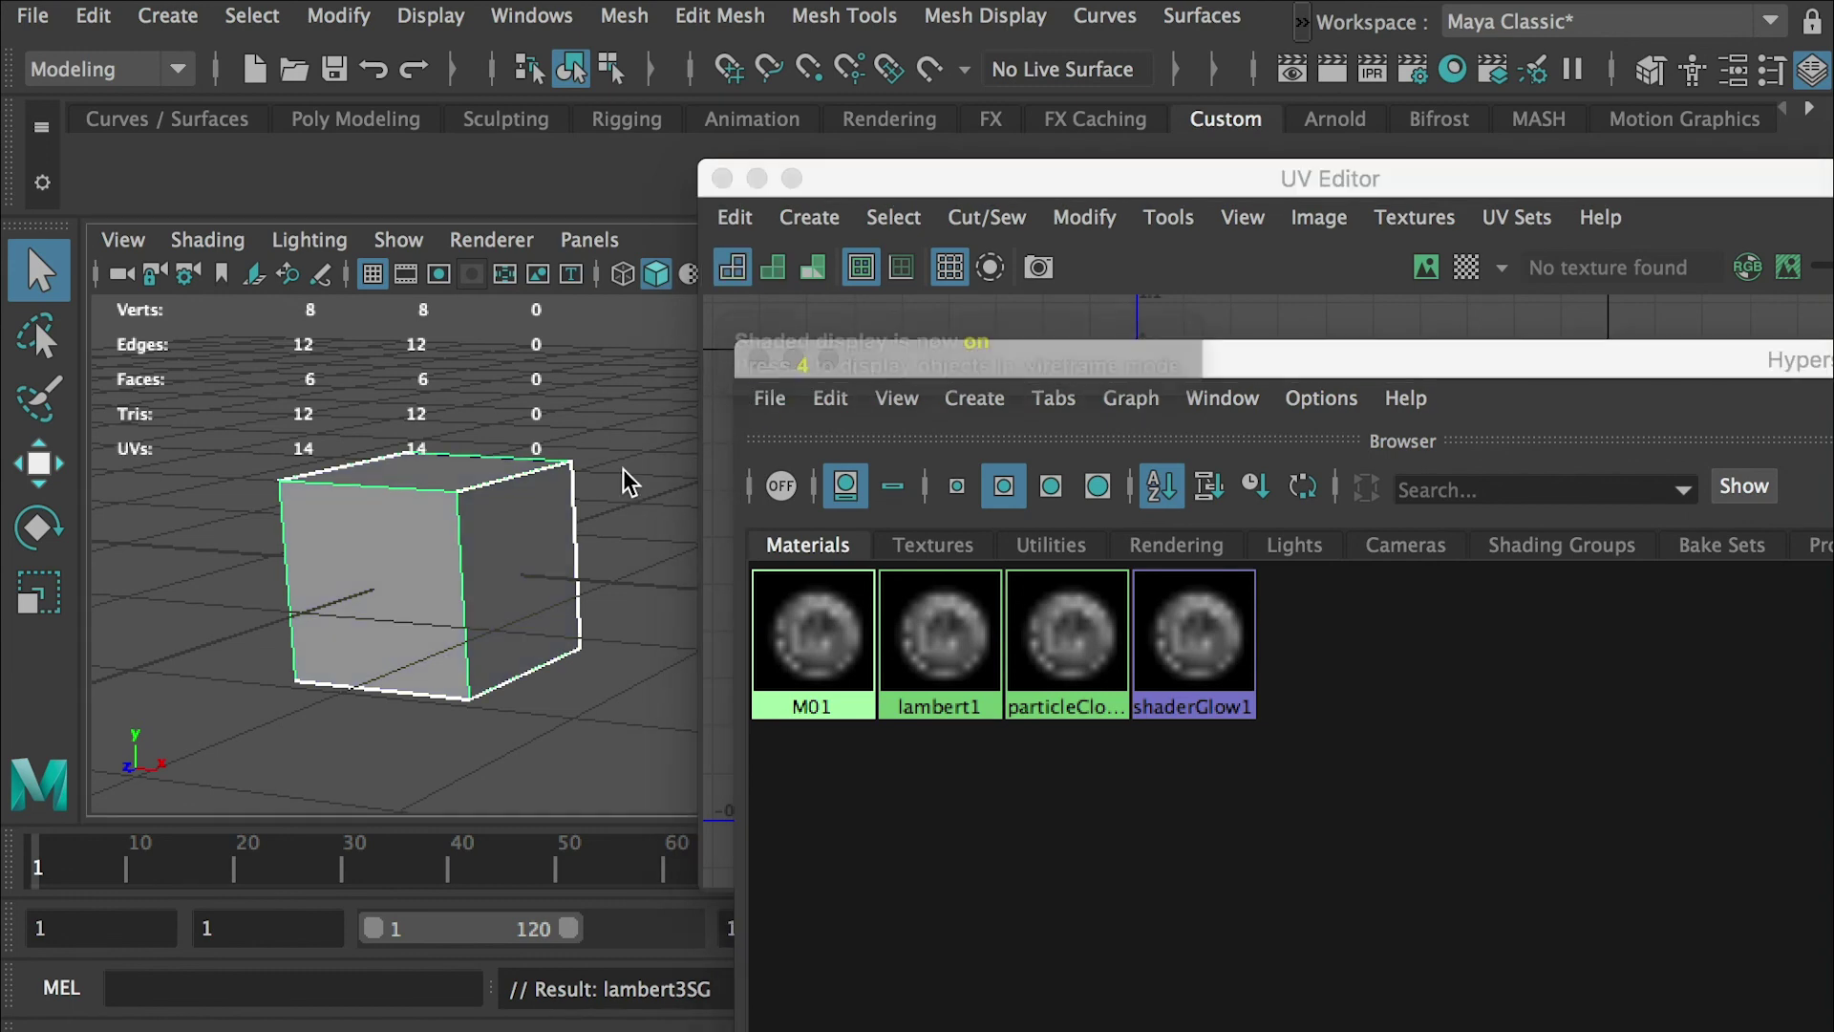
{"action": "key", "text": "5"}
{"action": "key", "text": "4"}
{"action": "key", "text": "5"}
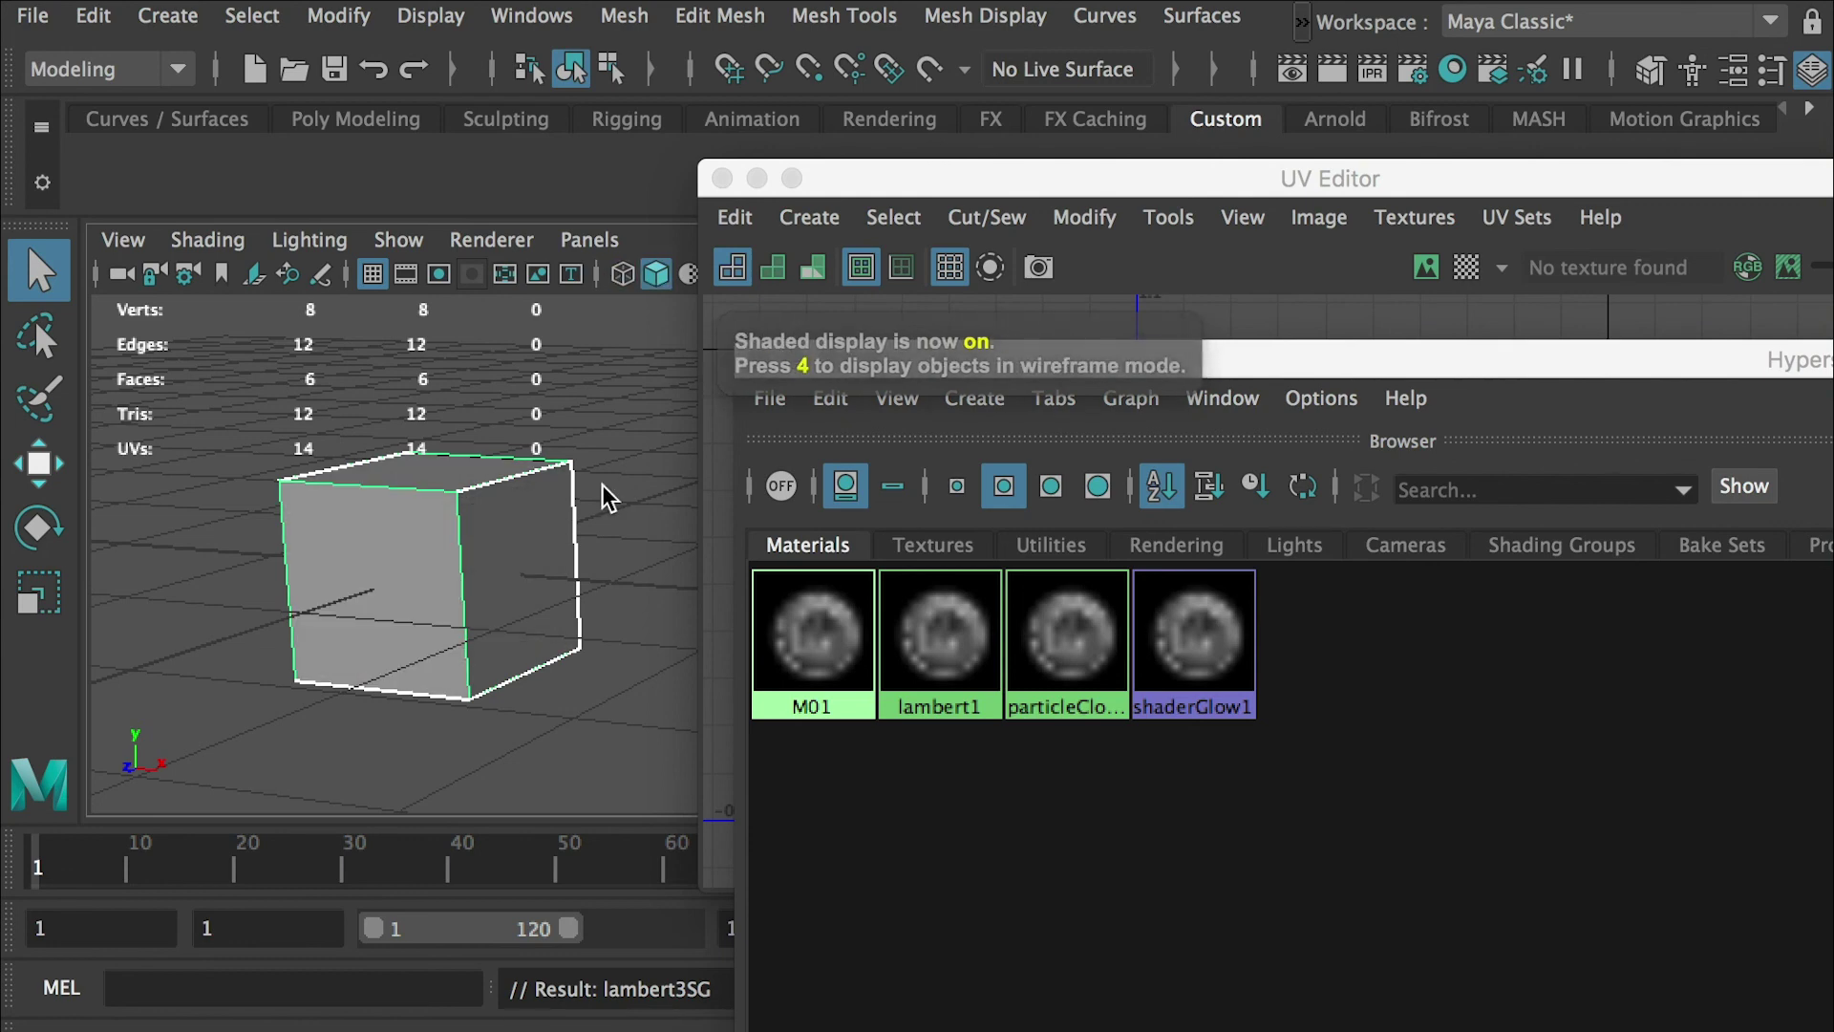
{"action": "key", "text": "6"}
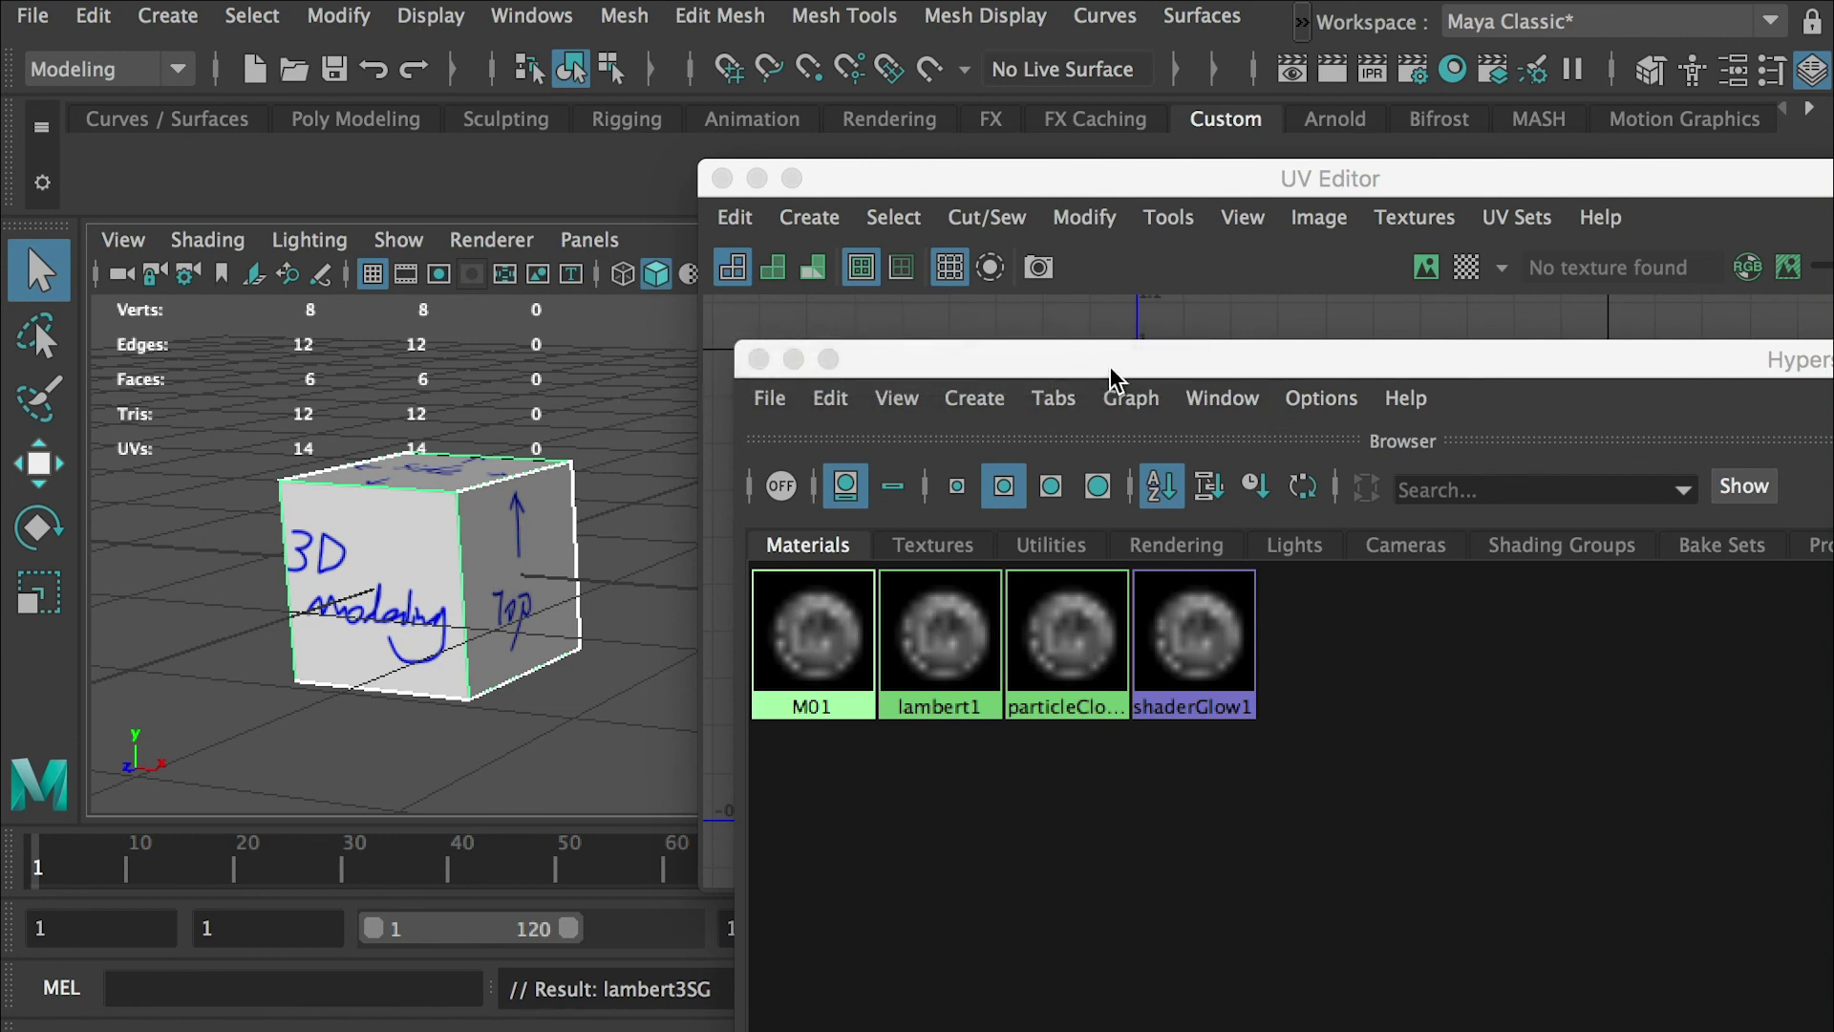
Move the Hypershade and UV Editor windows aside to give the textured cube more viewport space.
{"action": "left_click_drag", "start_coordinate": [1115, 365], "coordinate": [1439, 461]}
{"action": "left_click", "coordinate": [1234, 304]}
{"action": "left_click_drag", "start_coordinate": [1047, 176], "coordinate": [1324, 189]}
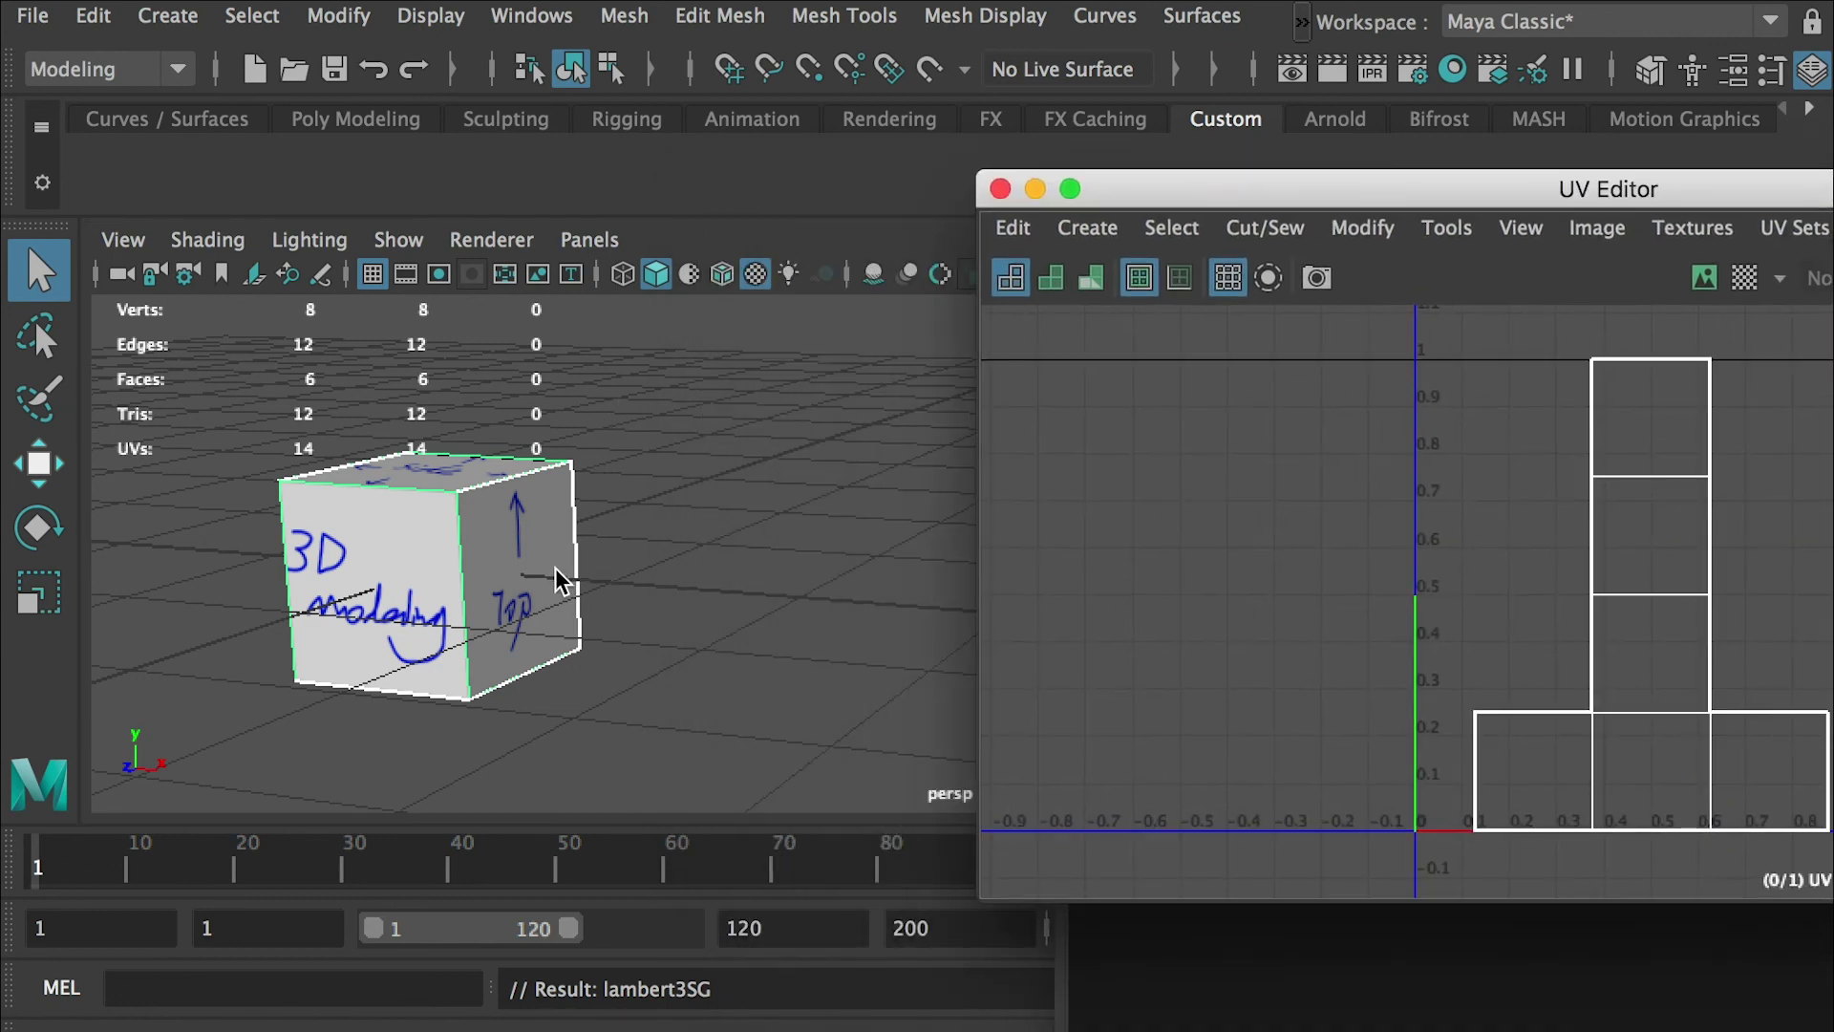
Examine the textured cube from all sides to check the placement and orientation of the lettering on each face.
{"action": "left_click_drag", "start_coordinate": [561, 577], "coordinate": [640, 572], "text": "alt"}
{"action": "left_click_drag", "start_coordinate": [487, 600], "coordinate": [749, 568], "text": "alt"}
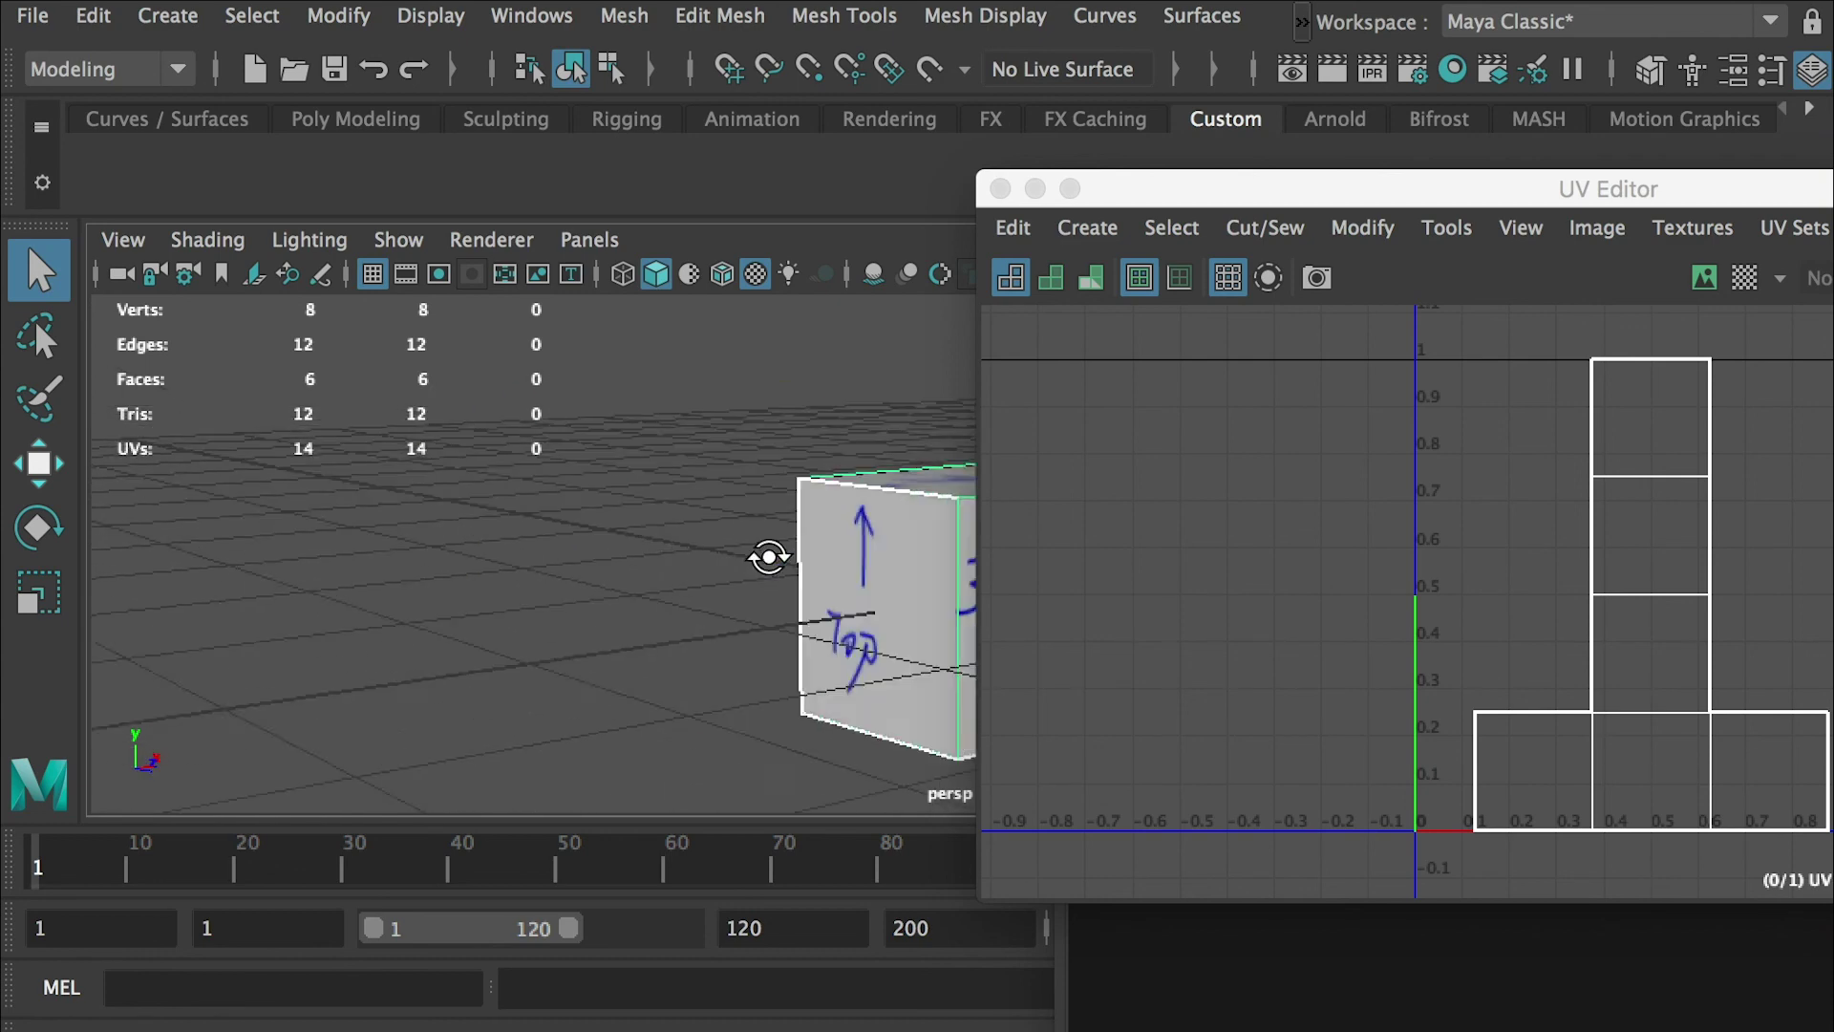
{"action": "middle_click_drag", "start_coordinate": [749, 567], "coordinate": [332, 492], "text": "alt"}
{"action": "left_click_drag", "start_coordinate": [482, 482], "coordinate": [296, 468], "text": "alt"}
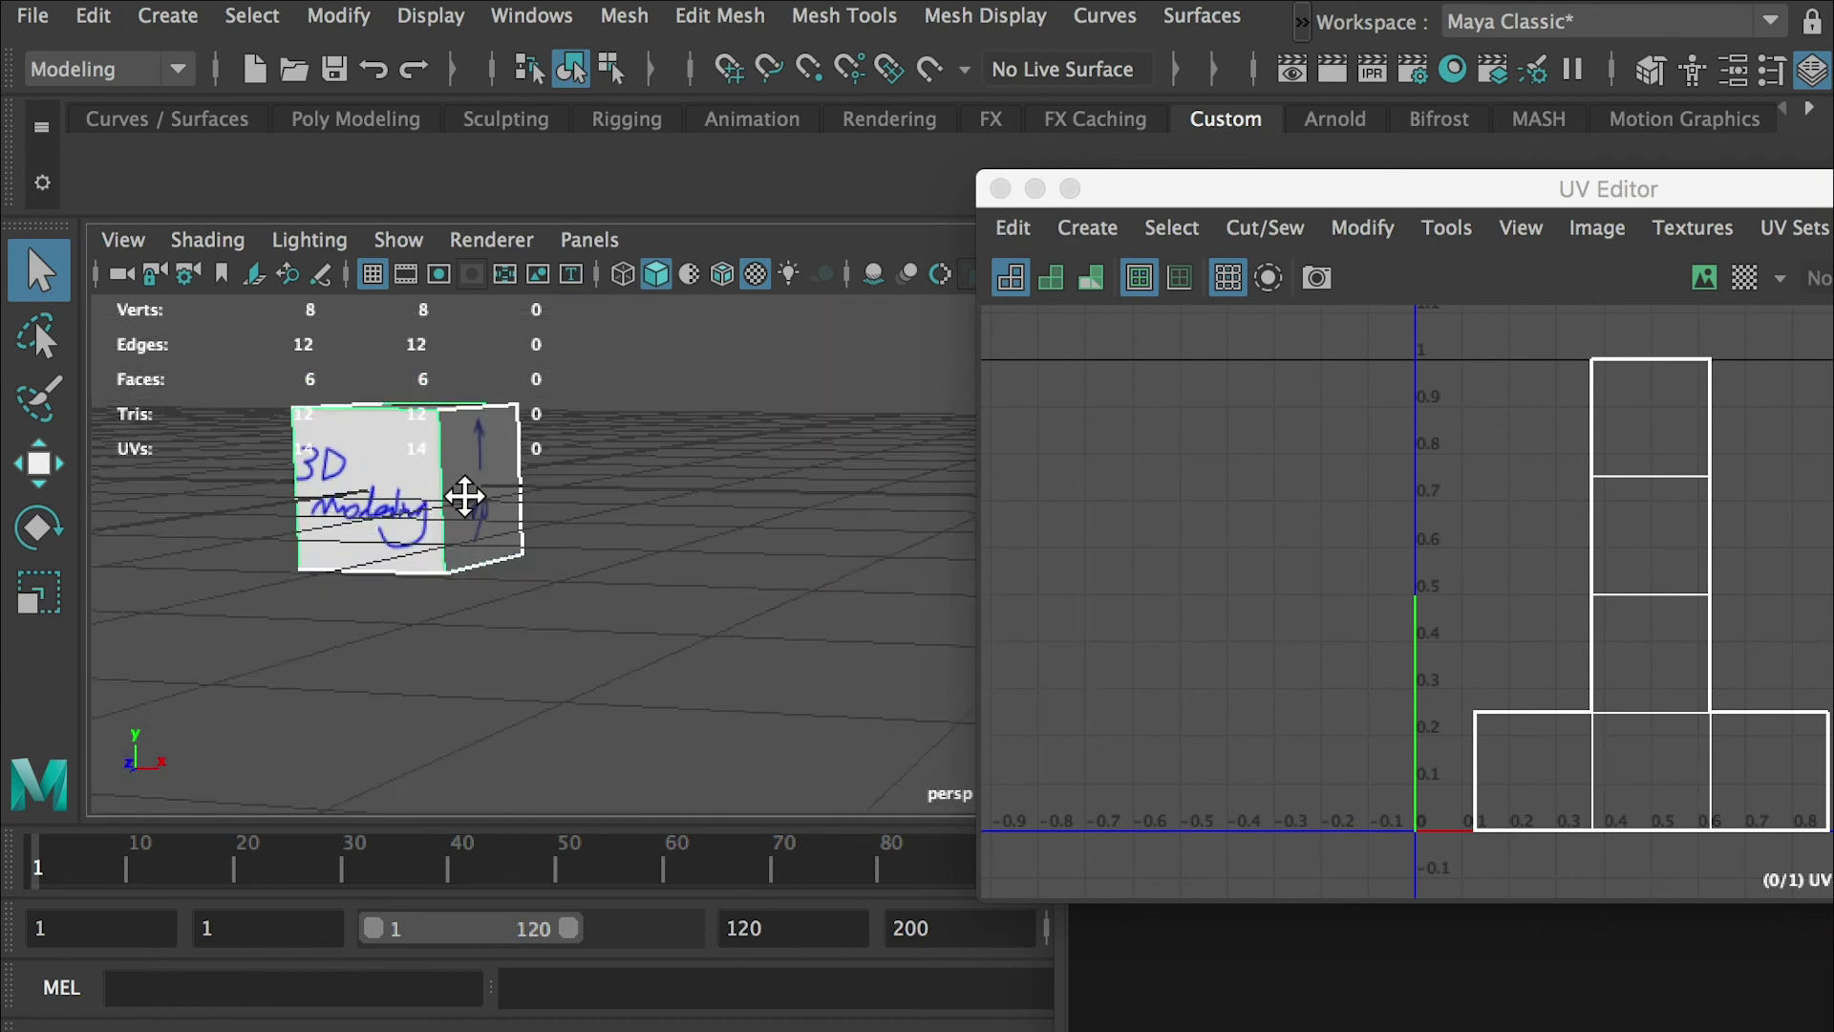
{"action": "middle_click_drag", "start_coordinate": [494, 401], "coordinate": [532, 527], "text": "alt"}
{"action": "left_click_drag", "start_coordinate": [491, 454], "coordinate": [679, 602], "text": "alt"}
{"action": "middle_click_drag", "start_coordinate": [680, 602], "coordinate": [707, 550], "text": "alt"}
{"action": "left_click_drag", "start_coordinate": [707, 550], "coordinate": [755, 642], "text": "alt"}
{"action": "middle_click_drag", "start_coordinate": [746, 627], "coordinate": [716, 638], "text": "alt"}
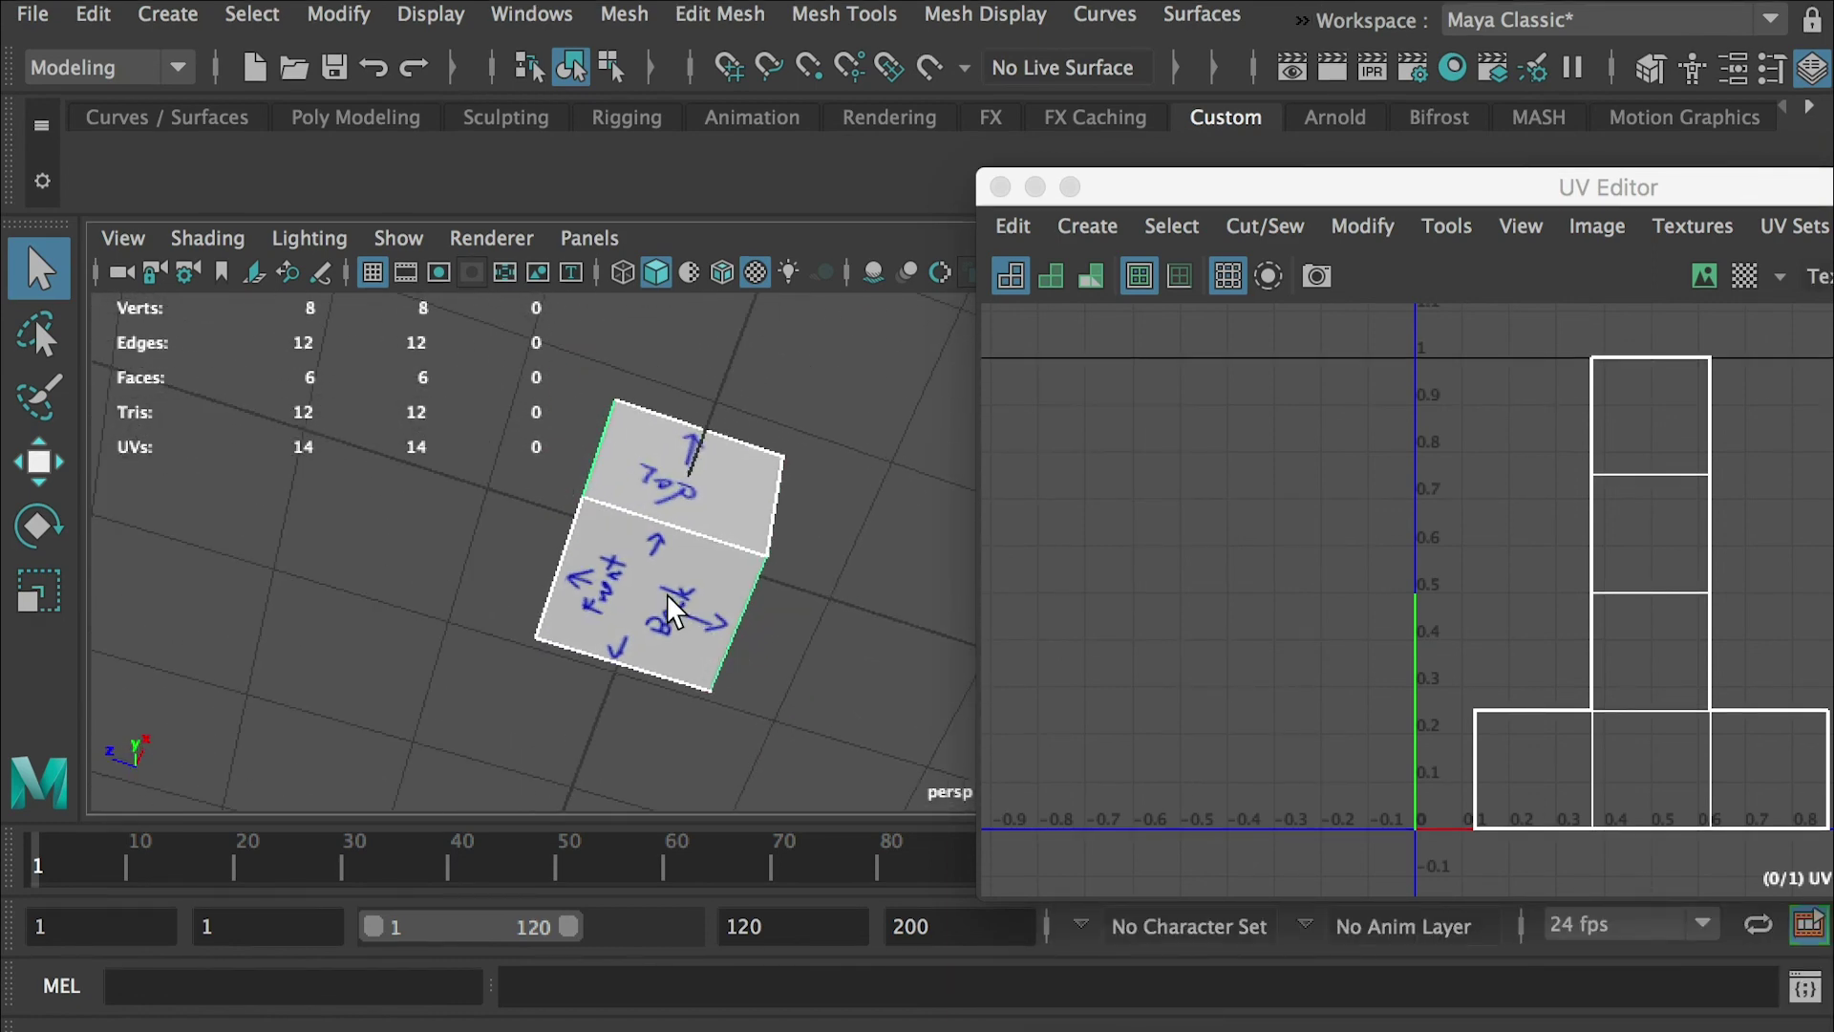
{"action": "left_click_drag", "start_coordinate": [619, 592], "coordinate": [682, 535], "text": "alt"}
Reposition the UV Editor to show the full UV layout beside the cube, with the cube's front and top faces in view.
{"action": "left_click_drag", "start_coordinate": [1341, 189], "coordinate": [1138, 375]}
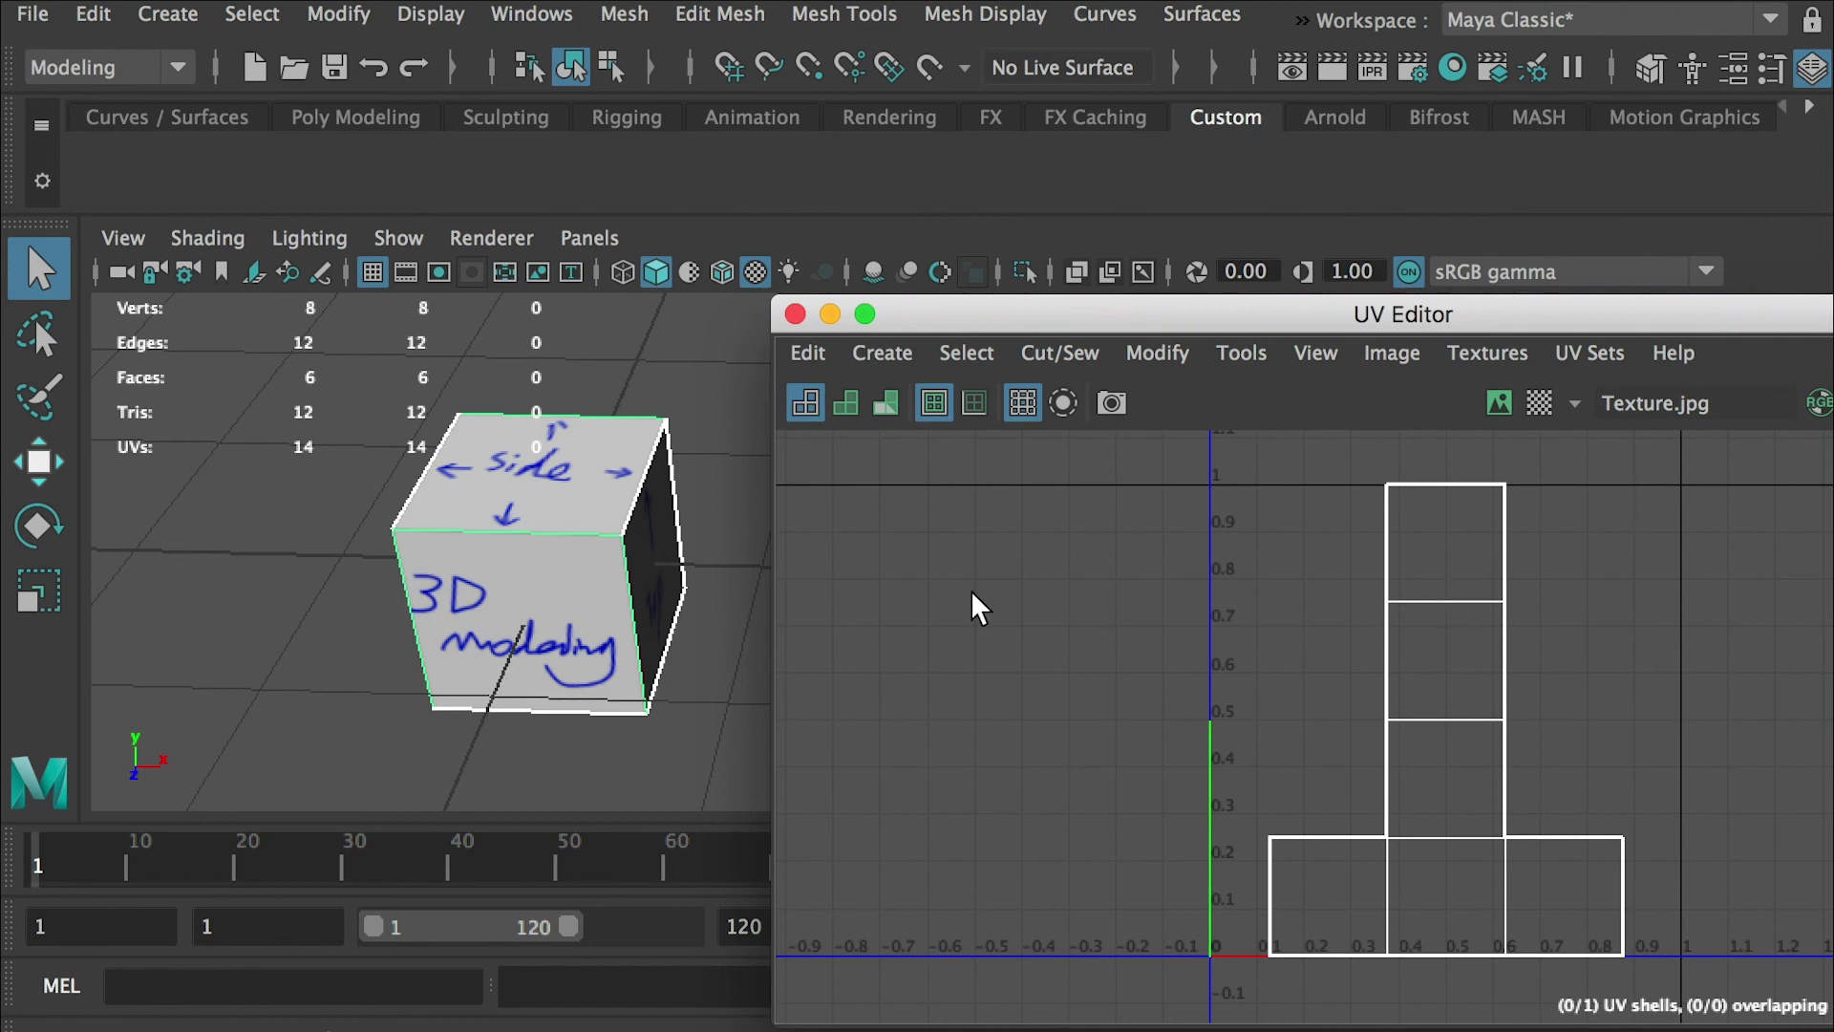
{"action": "left_click_drag", "start_coordinate": [582, 612], "coordinate": [540, 516], "text": "alt"}
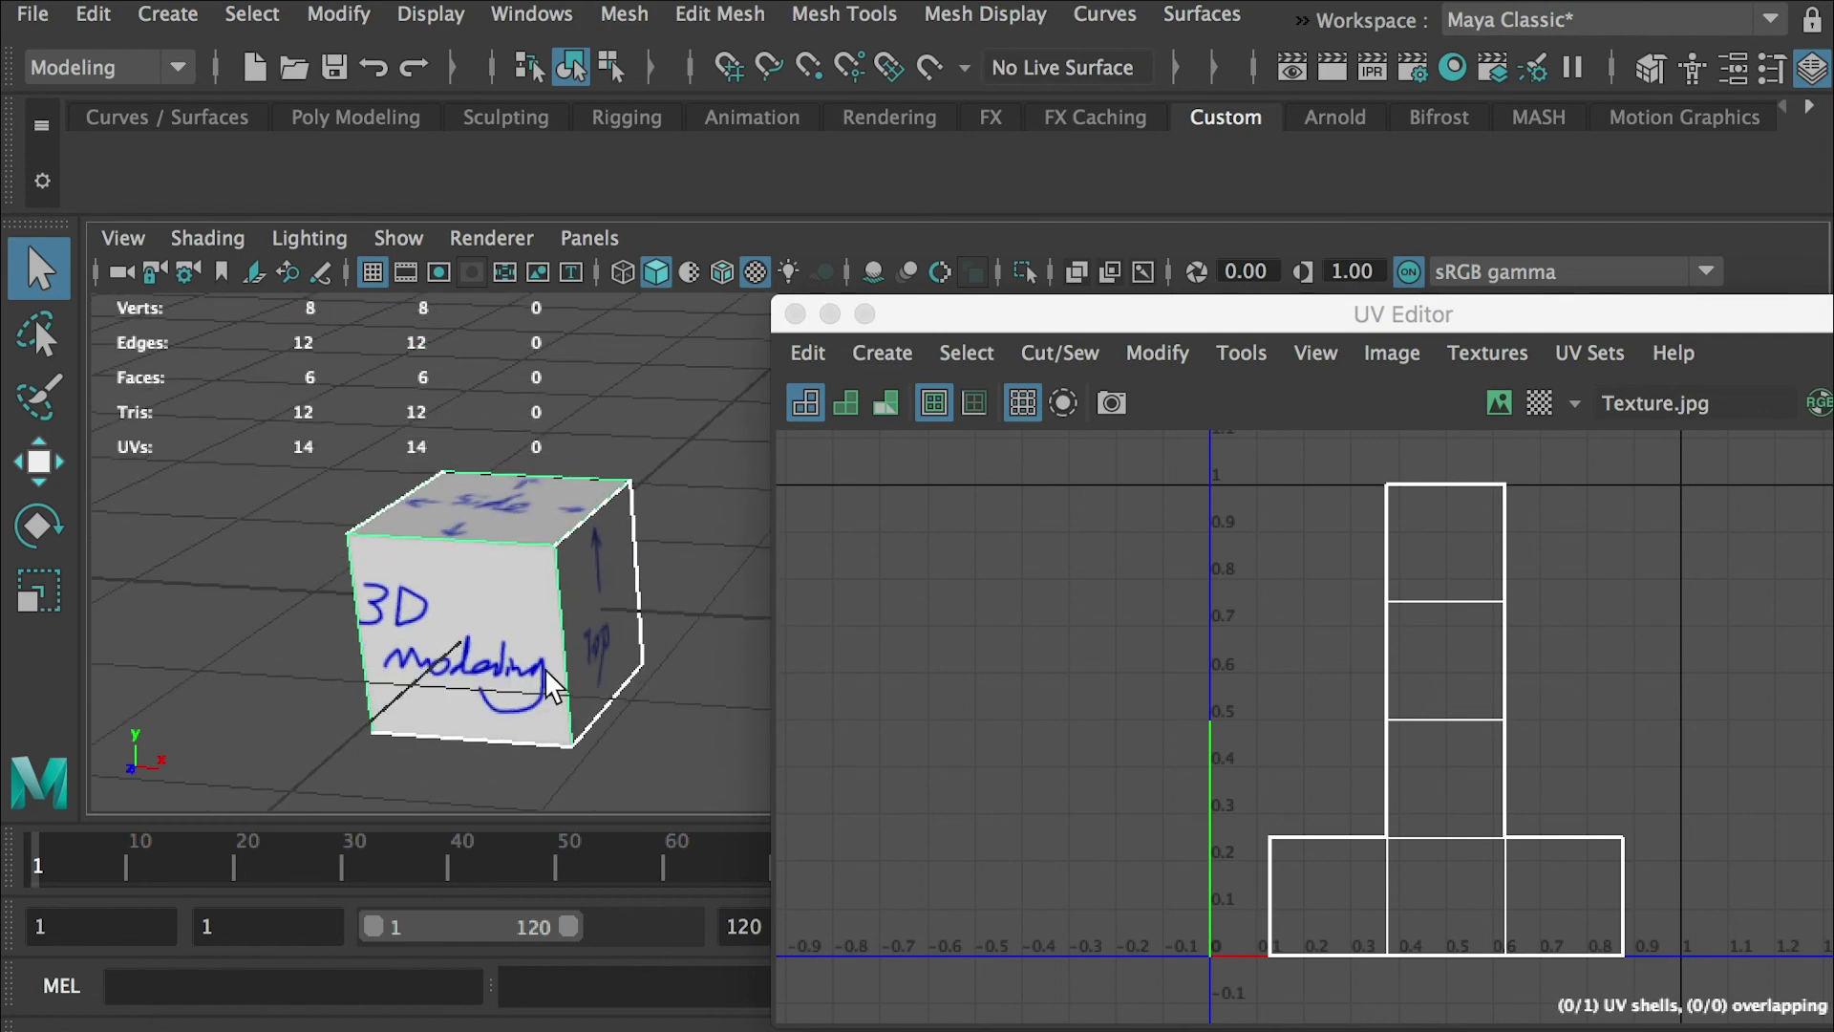